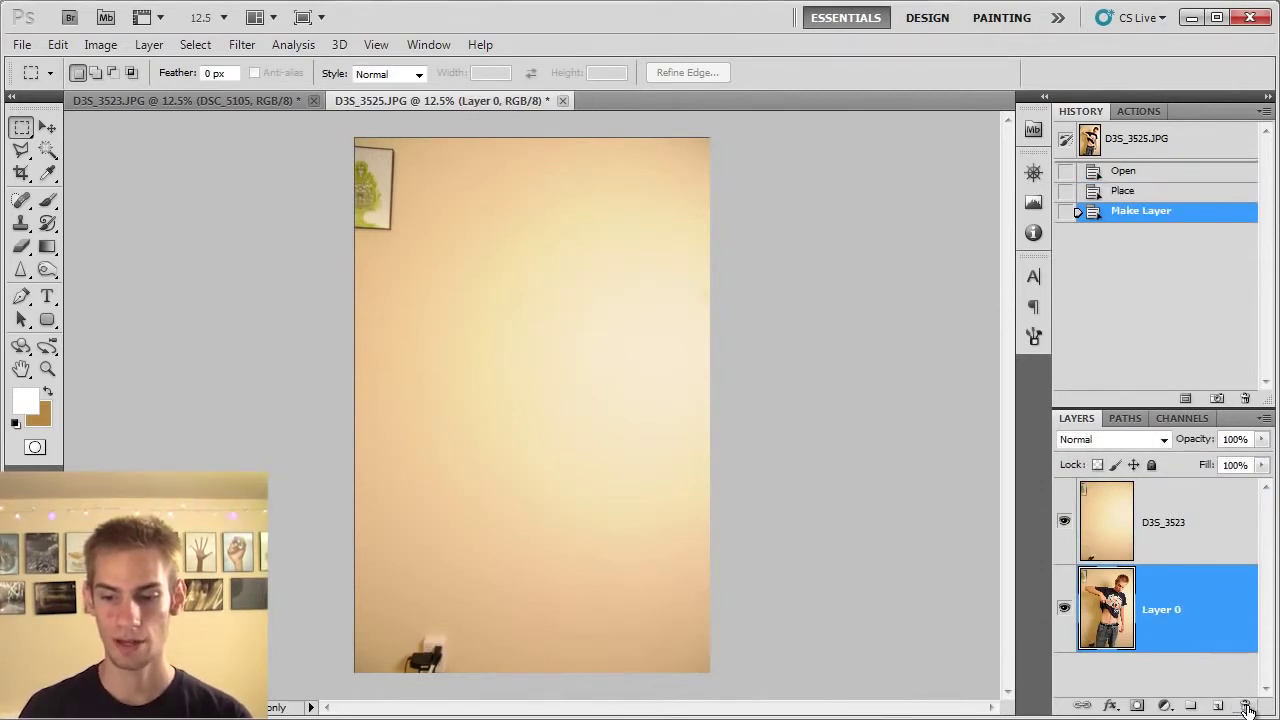
Step: Move Layer 0 above the D3S_3523 layer and switch to the Quick Selection tool
{"action": "left_click_drag", "start_coordinate": [1159, 623], "coordinate": [1165, 524]}
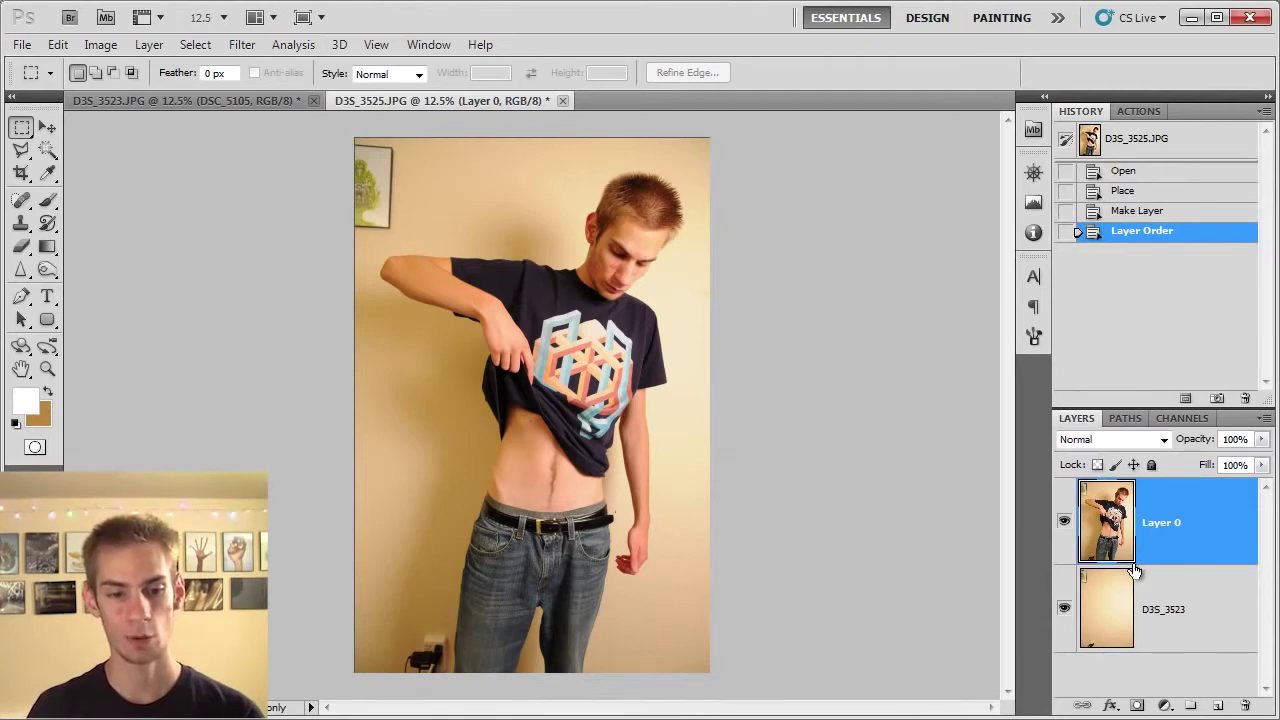
{"action": "left_click", "coordinate": [46, 150]}
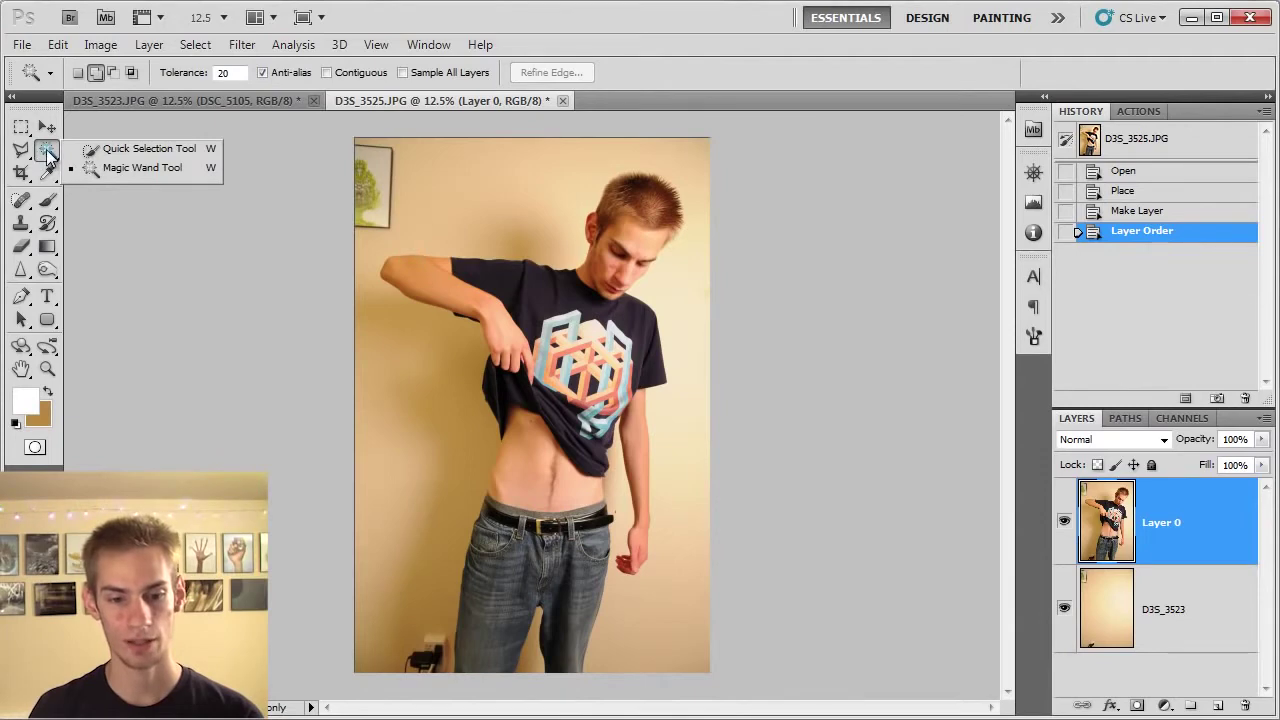
{"action": "left_click", "coordinate": [106, 152]}
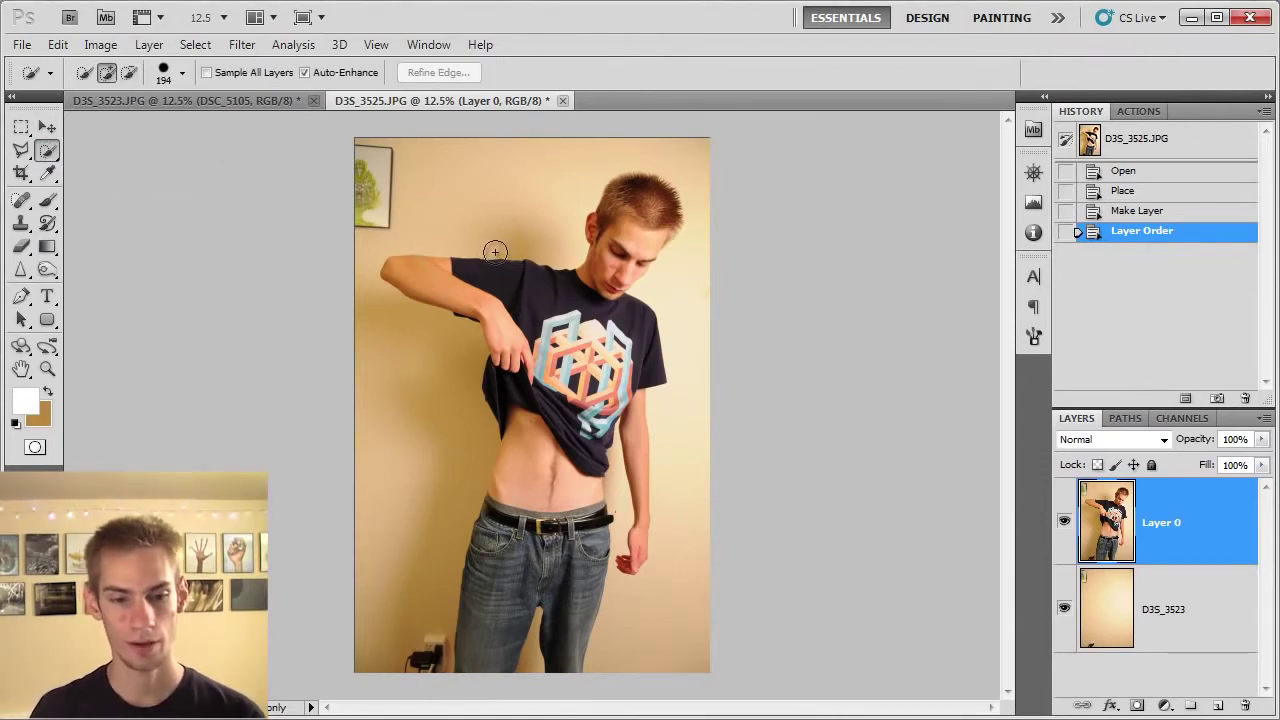
Step: Select the man's head, arms and shirt with a 32 px Quick Selection brush and turn the selection into a mask on Layer 0
{"action": "key", "text": "ctrl+plus"}
{"action": "key", "text": "ctrl+plus"}
{"action": "key", "text": "ctrl+minus"}
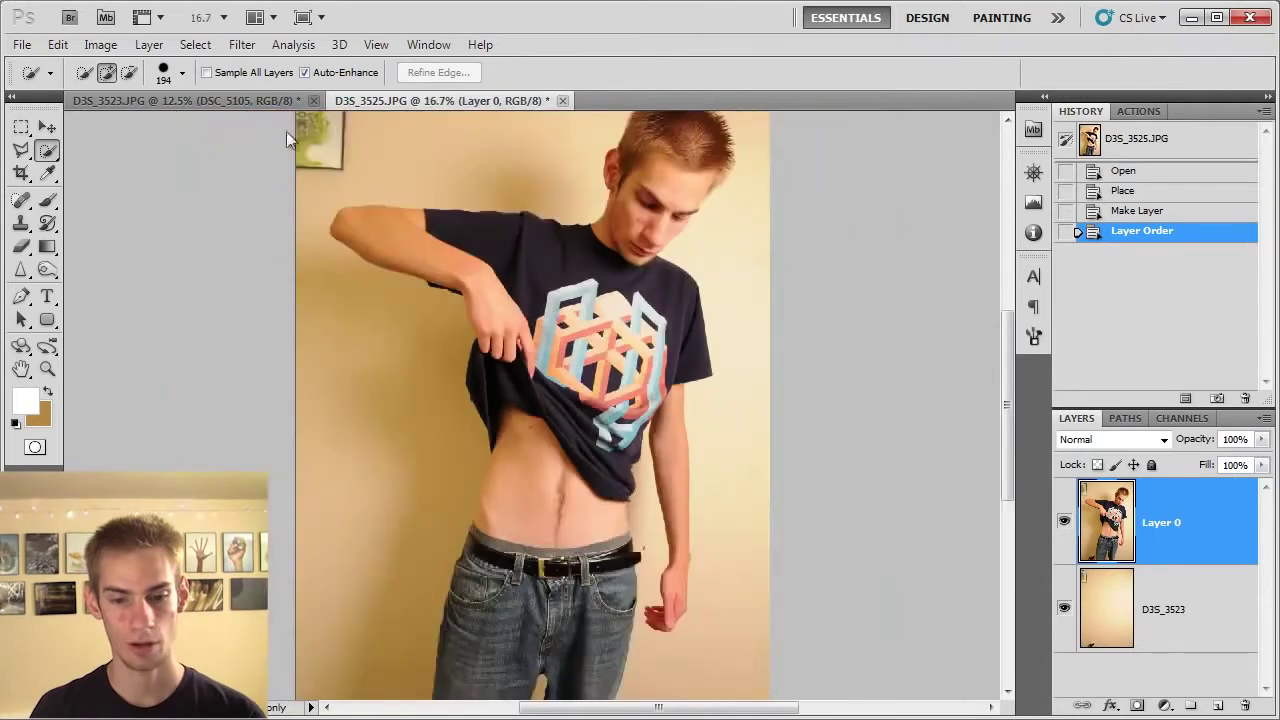
{"action": "left_click", "coordinate": [182, 73]}
{"action": "left_click", "coordinate": [122, 124]}
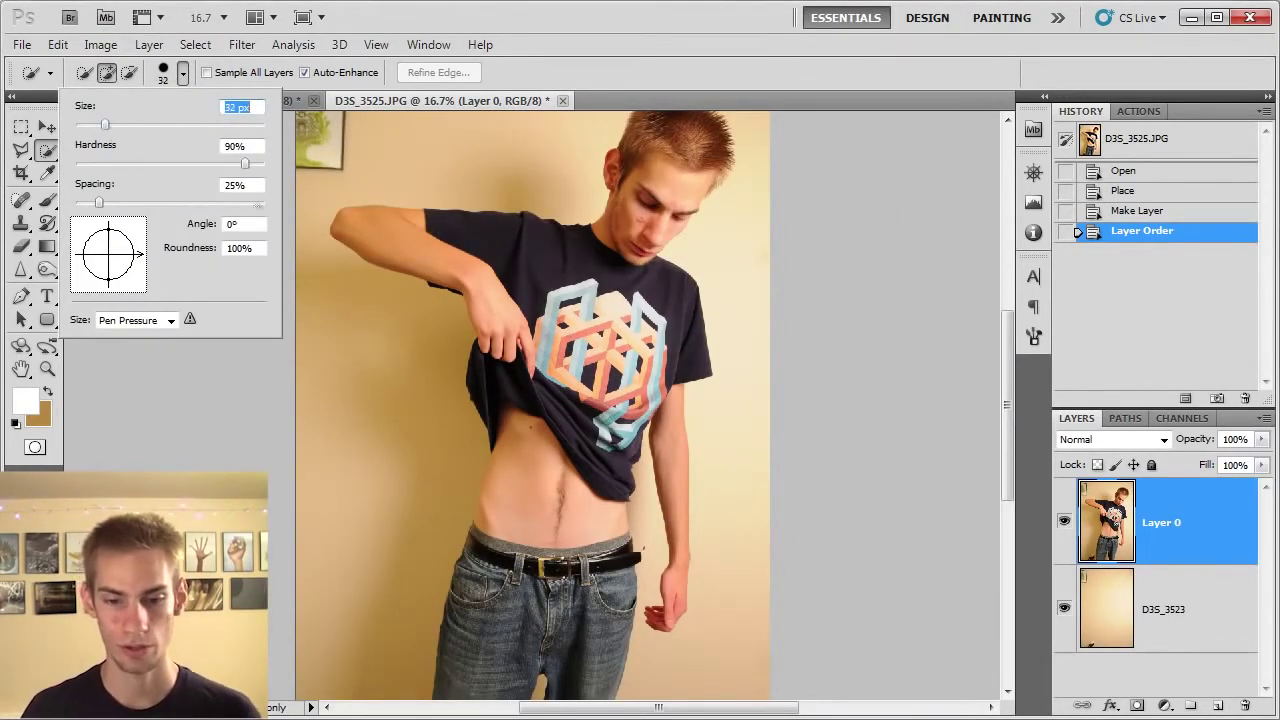
{"action": "mouse_move", "coordinate": [632, 416]}
{"action": "left_mouse_down"}
{"action": "mouse_move", "coordinate": [552, 378]}
{"action": "mouse_move", "coordinate": [490, 386]}
{"action": "mouse_move", "coordinate": [491, 297]}
{"action": "mouse_move", "coordinate": [452, 258]}
{"action": "mouse_move", "coordinate": [393, 237]}
{"action": "mouse_move", "coordinate": [590, 247]}
{"action": "mouse_move", "coordinate": [622, 228]}
{"action": "mouse_move", "coordinate": [688, 128]}
{"action": "left_mouse_up"}
{"action": "left_click_drag", "start_coordinate": [654, 371], "coordinate": [670, 439]}
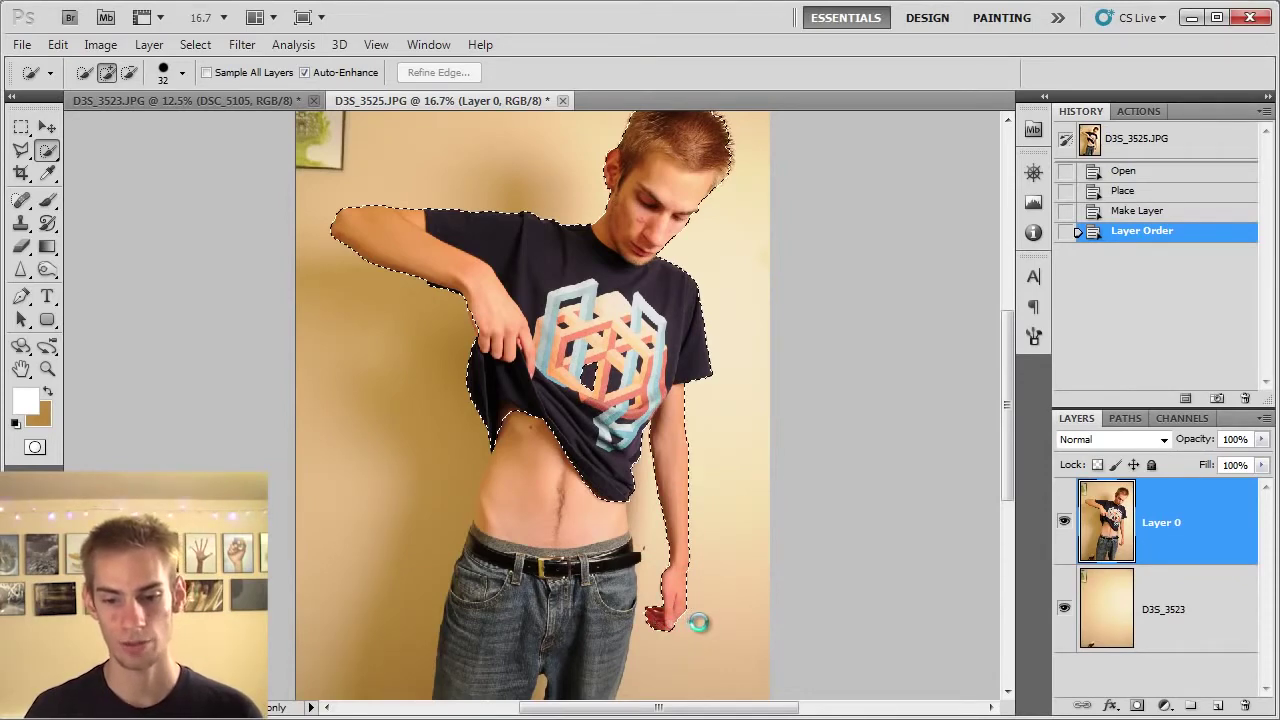
{"action": "left_click_drag", "start_coordinate": [698, 622], "coordinate": [698, 622]}
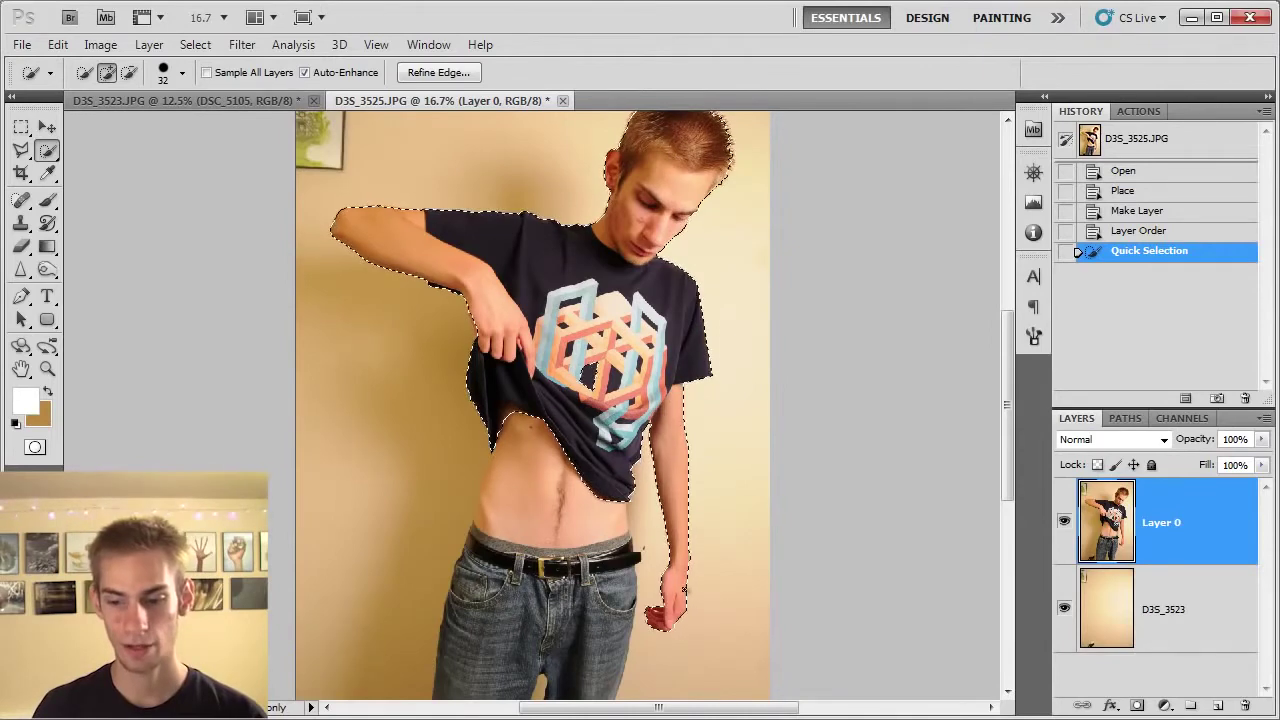
{"action": "key", "text": "ctrl+minus"}
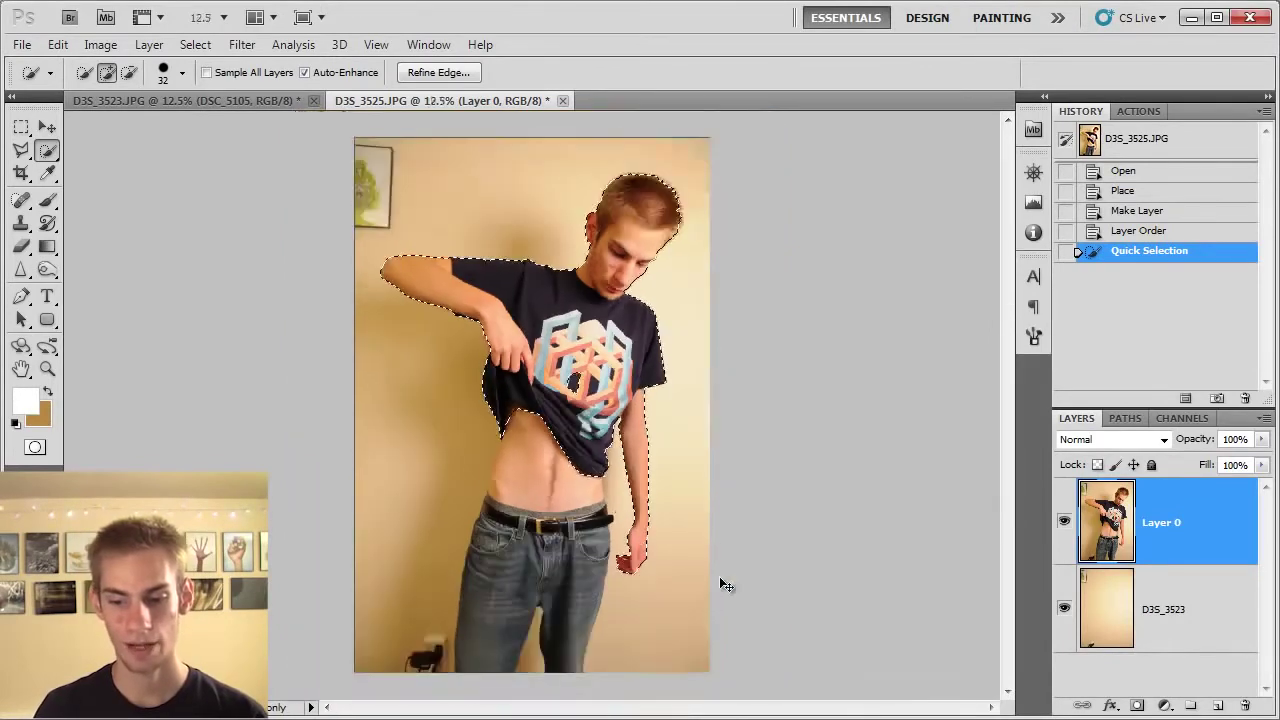
{"action": "left_click", "coordinate": [1138, 706]}
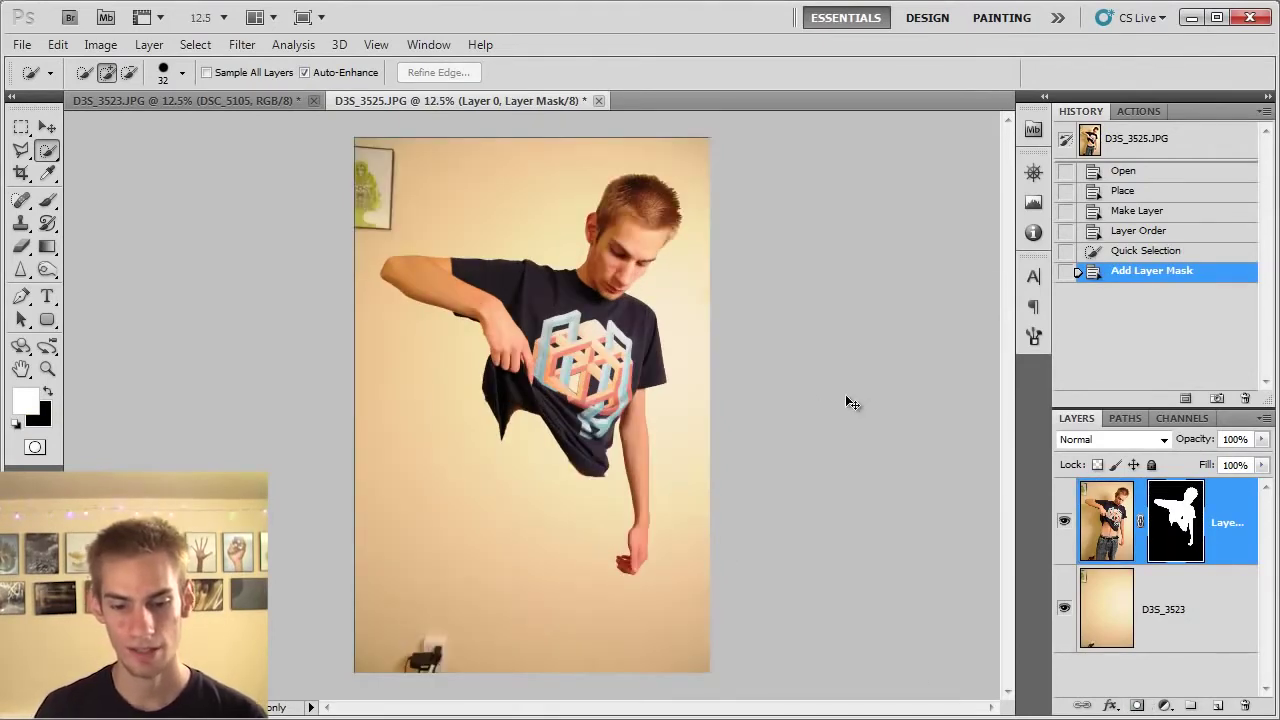
Step: Examine the masked edges around the face, neck and shirt up close
{"action": "key", "text": "ctrl+plus"}
{"action": "key", "text": "ctrl+plus"}
{"action": "key", "text": "ctrl+plus"}
{"action": "key", "text": "ctrl+plus"}
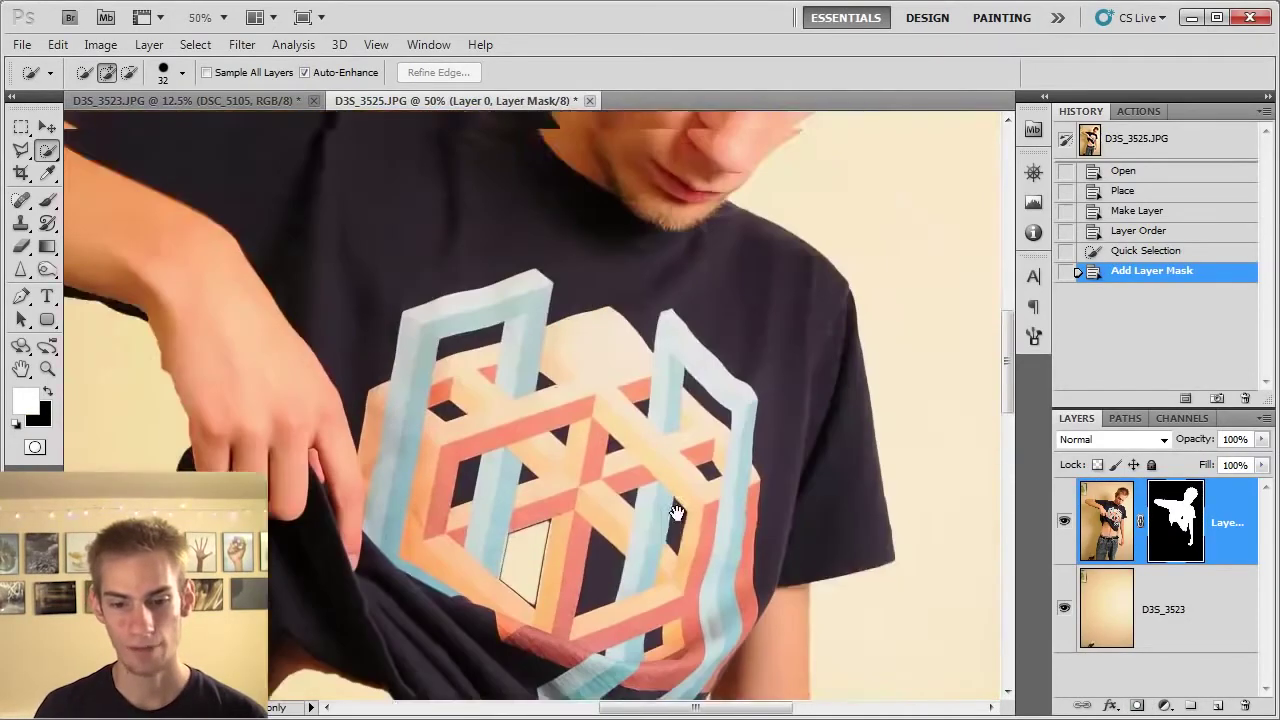
{"action": "left_click_drag", "start_coordinate": [716, 253], "coordinate": [636, 413]}
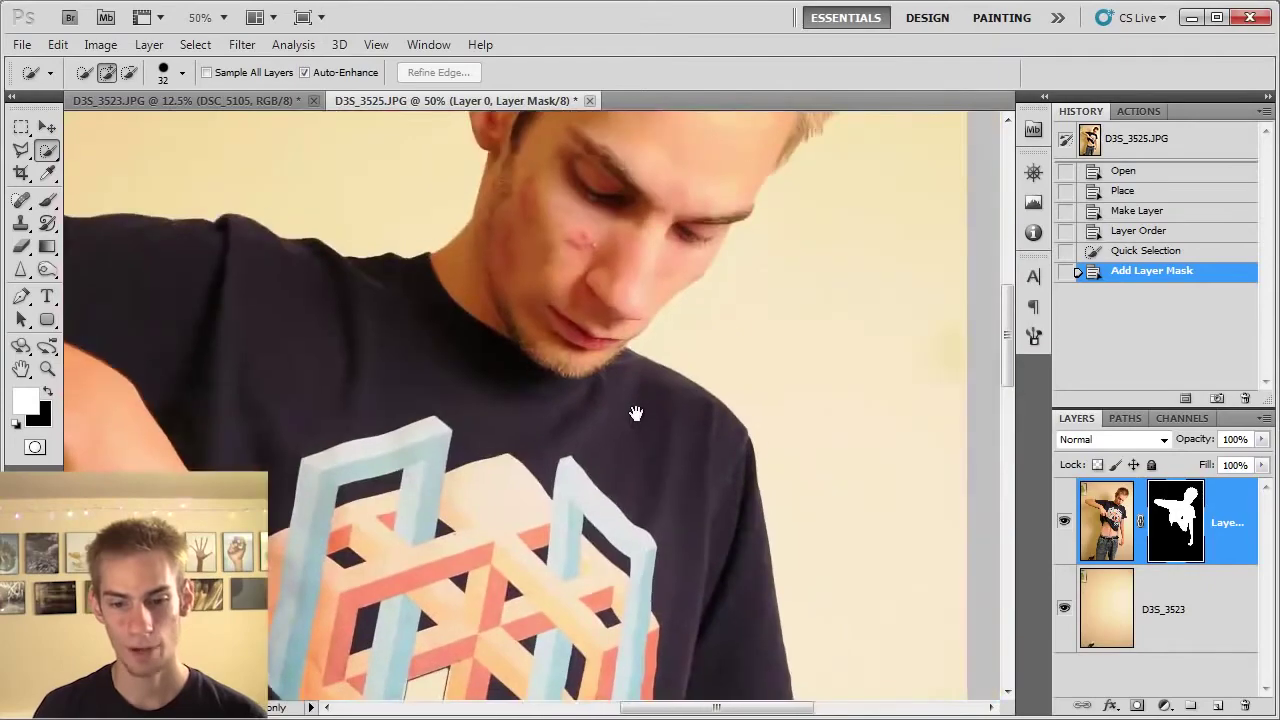
{"action": "key", "text": "ctrl+minus"}
{"action": "key", "text": "ctrl+minus"}
{"action": "key", "text": "ctrl+minus"}
{"action": "key", "text": "ctrl+minus"}
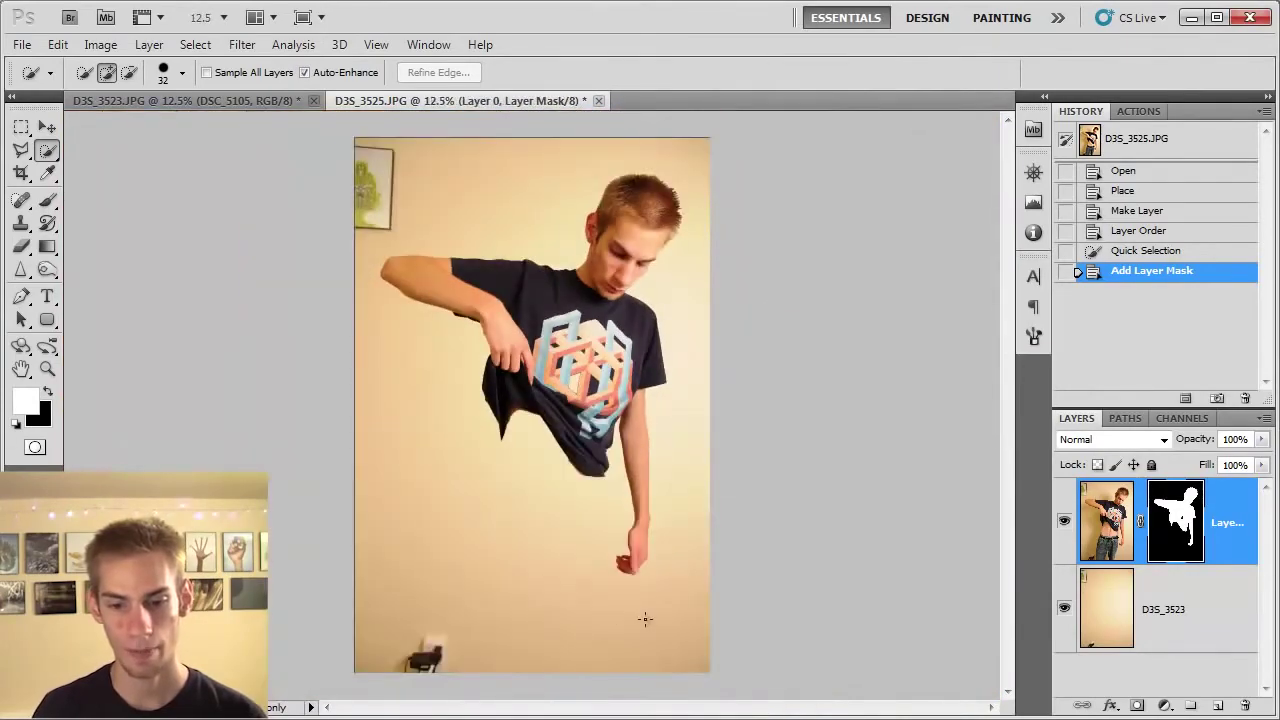
Step: Paint white on the layer mask around the man's hair with a soft 1242 px brush
{"action": "key", "text": "ctrl+plus"}
{"action": "key", "text": "ctrl+plus"}
{"action": "key", "text": "ctrl+plus"}
{"action": "key", "text": "ctrl+plus"}
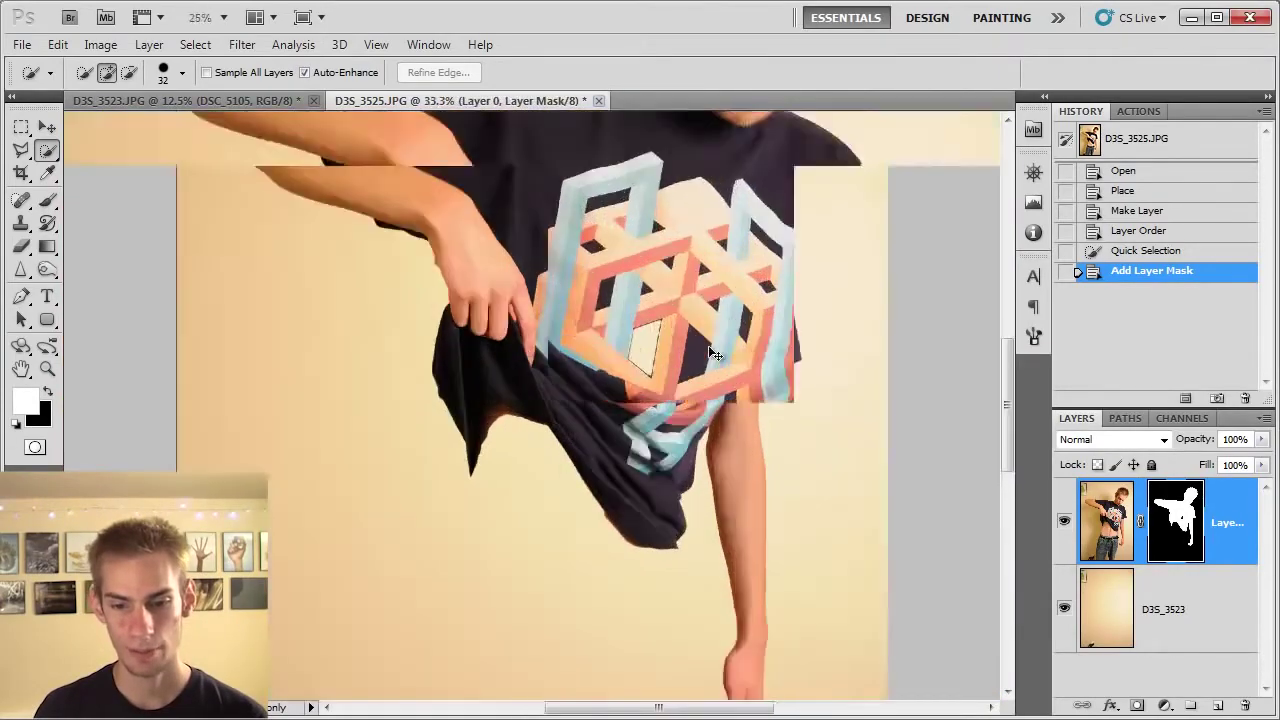
{"action": "mouse_move", "coordinate": [709, 251]}
{"action": "left_mouse_down"}
{"action": "mouse_move", "coordinate": [571, 251]}
{"action": "mouse_move", "coordinate": [594, 417]}
{"action": "left_mouse_up"}
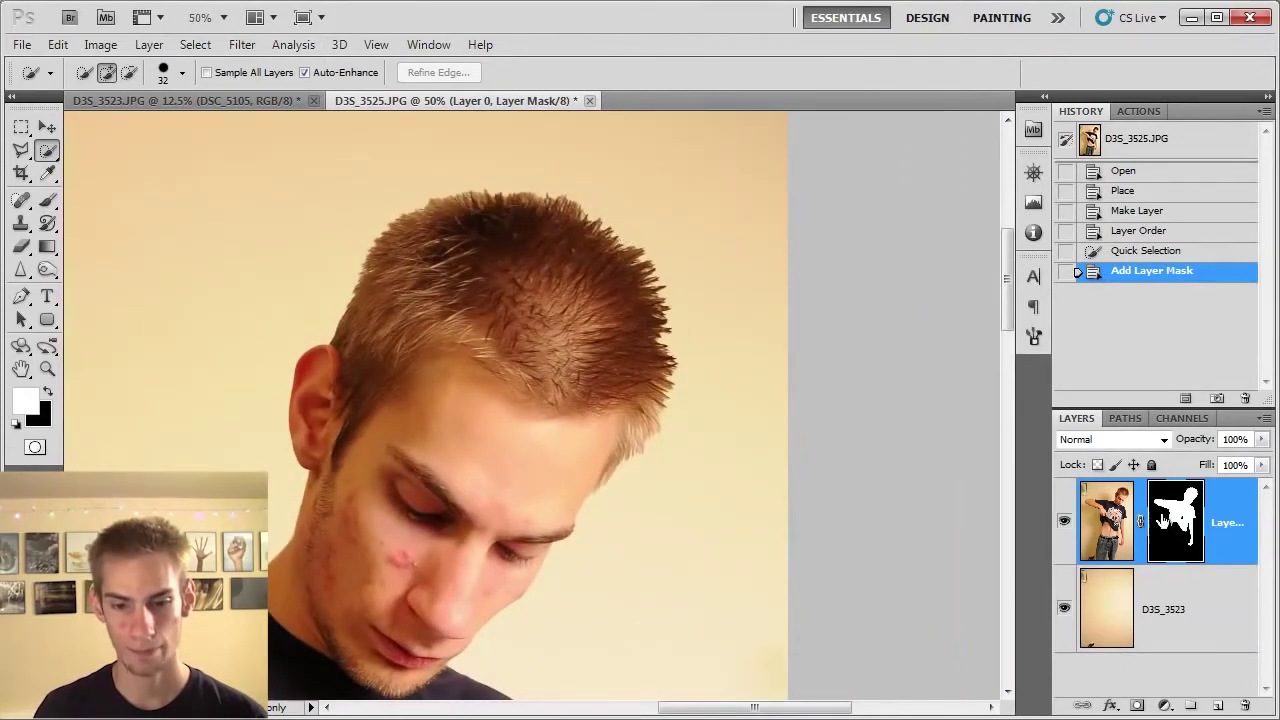
{"action": "left_click", "coordinate": [47, 200]}
{"action": "key", "text": "bracketright"}
{"action": "key", "text": "bracketright"}
{"action": "key", "text": "bracketright"}
{"action": "key", "text": "bracketright"}
{"action": "key", "text": "bracketright"}
{"action": "key", "text": "bracketright"}
{"action": "key", "text": "bracketright"}
{"action": "key", "text": "bracketright"}
{"action": "key", "text": "bracketright"}
{"action": "key", "text": "bracketright"}
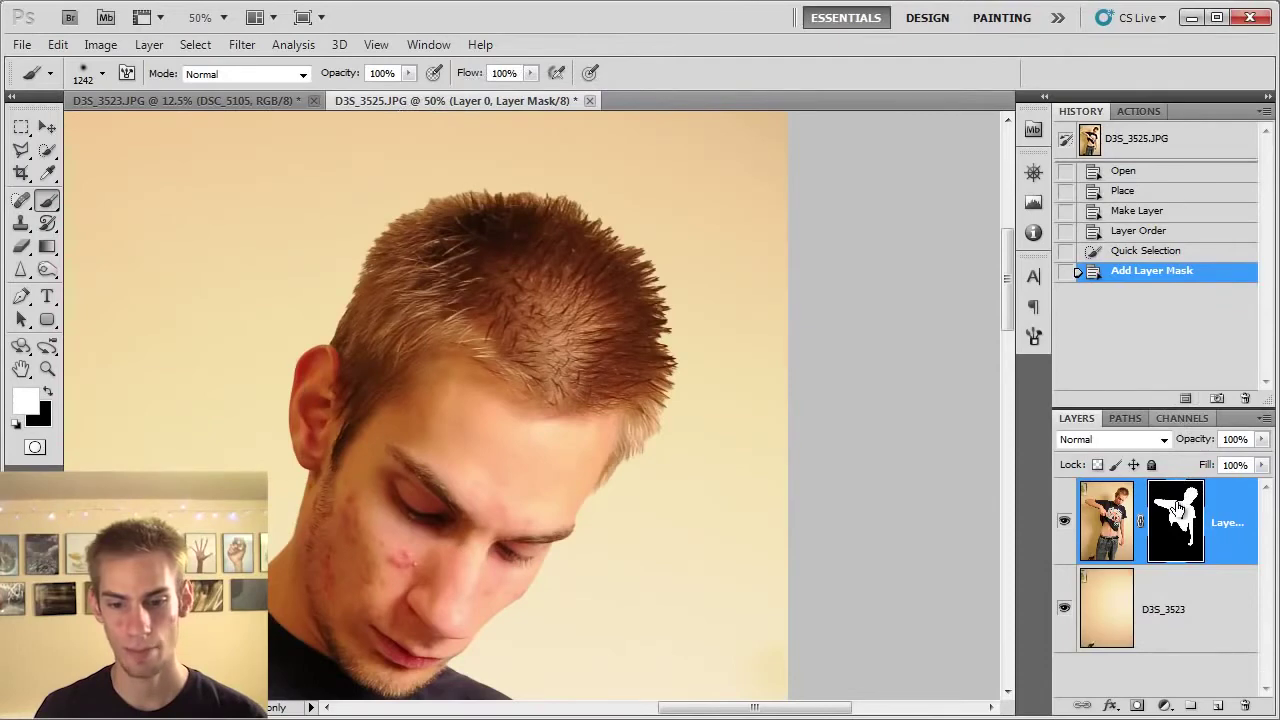
{"action": "mouse_move", "coordinate": [529, 186]}
{"action": "left_mouse_down"}
{"action": "mouse_move", "coordinate": [529, 343]}
{"action": "mouse_move", "coordinate": [543, 343]}
{"action": "mouse_move", "coordinate": [520, 300]}
{"action": "mouse_move", "coordinate": [532, 310]}
{"action": "left_mouse_up"}
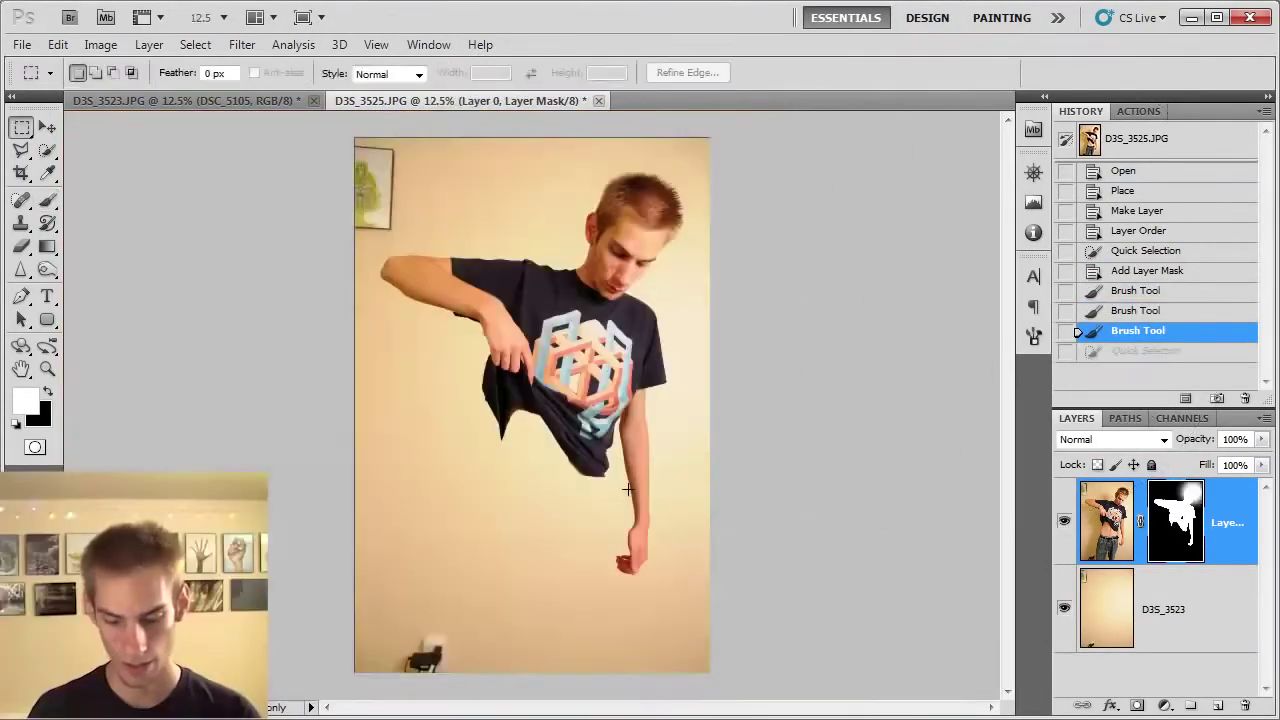
Step: Set the brush to 60 px with 82% hardness and make black the foreground colour for masking the shirt hem
{"action": "key", "text": "ctrl+plus"}
{"action": "key", "text": "ctrl+plus"}
{"action": "key", "text": "ctrl+plus"}
{"action": "key", "text": "ctrl+plus"}
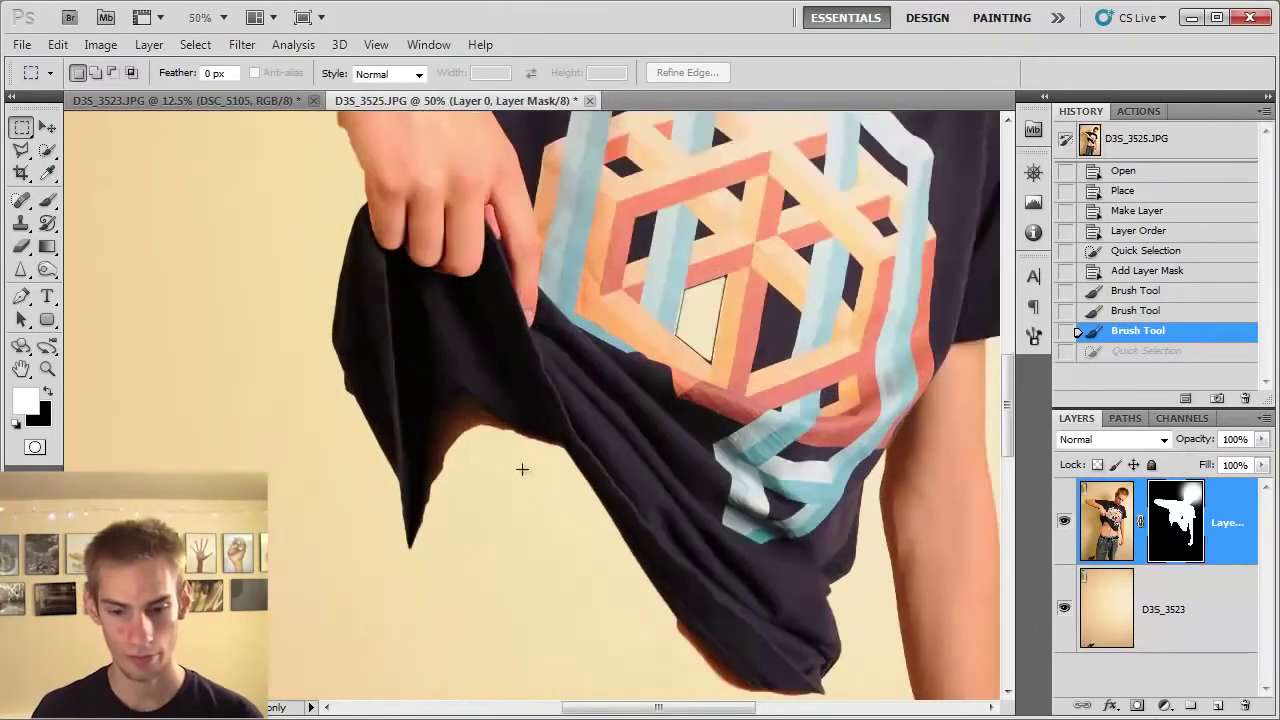
{"action": "key", "text": "ctrl+plus"}
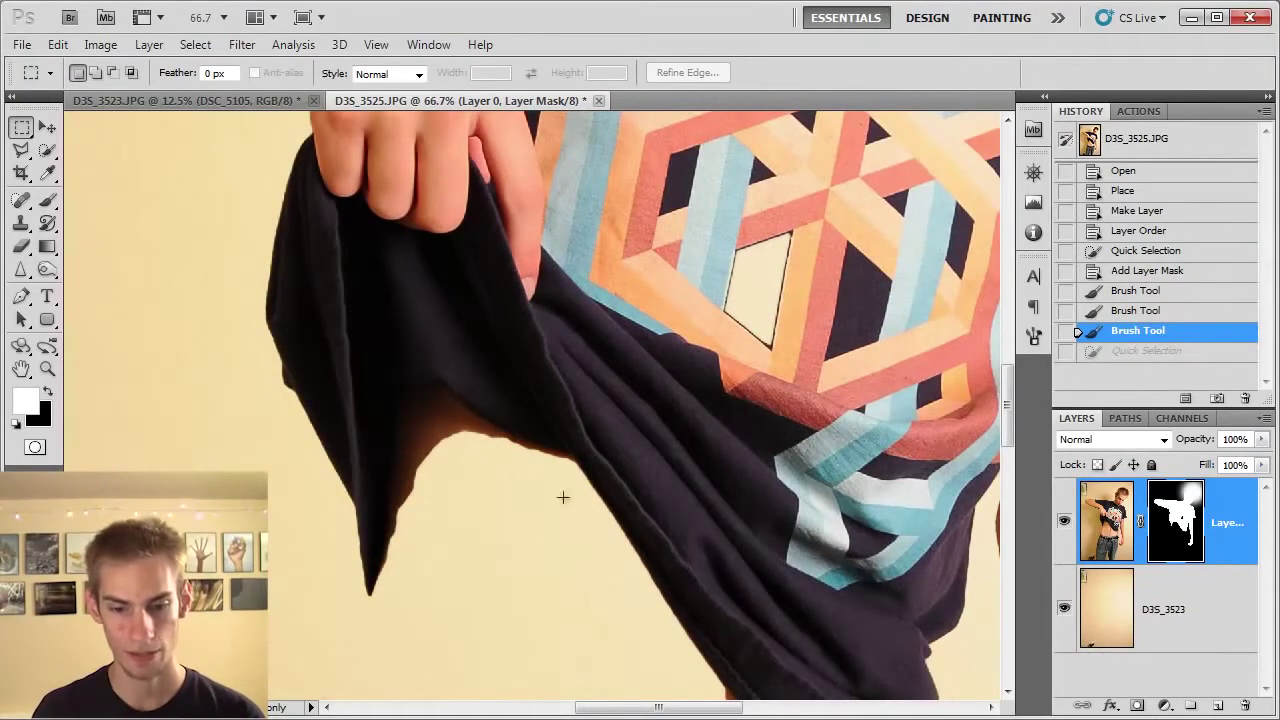
{"action": "left_click_drag", "start_coordinate": [684, 555], "coordinate": [690, 477]}
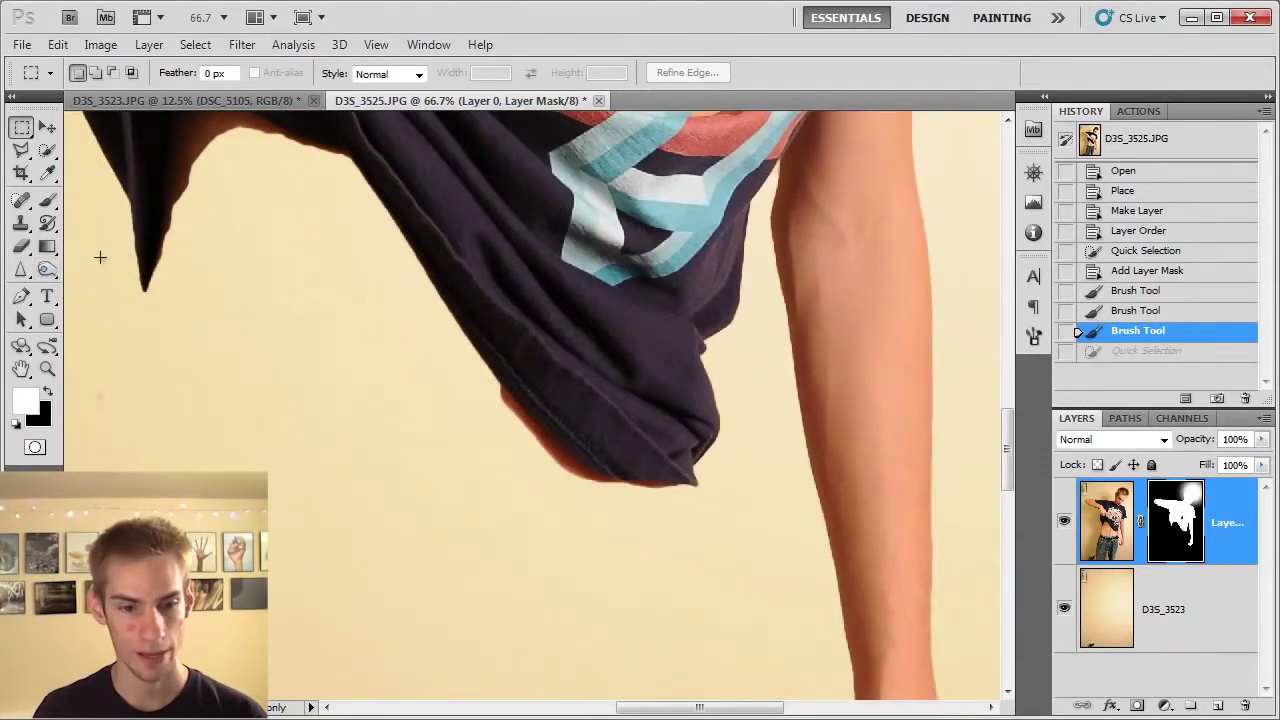
{"action": "left_click", "coordinate": [47, 200]}
{"action": "left_click", "coordinate": [105, 199]}
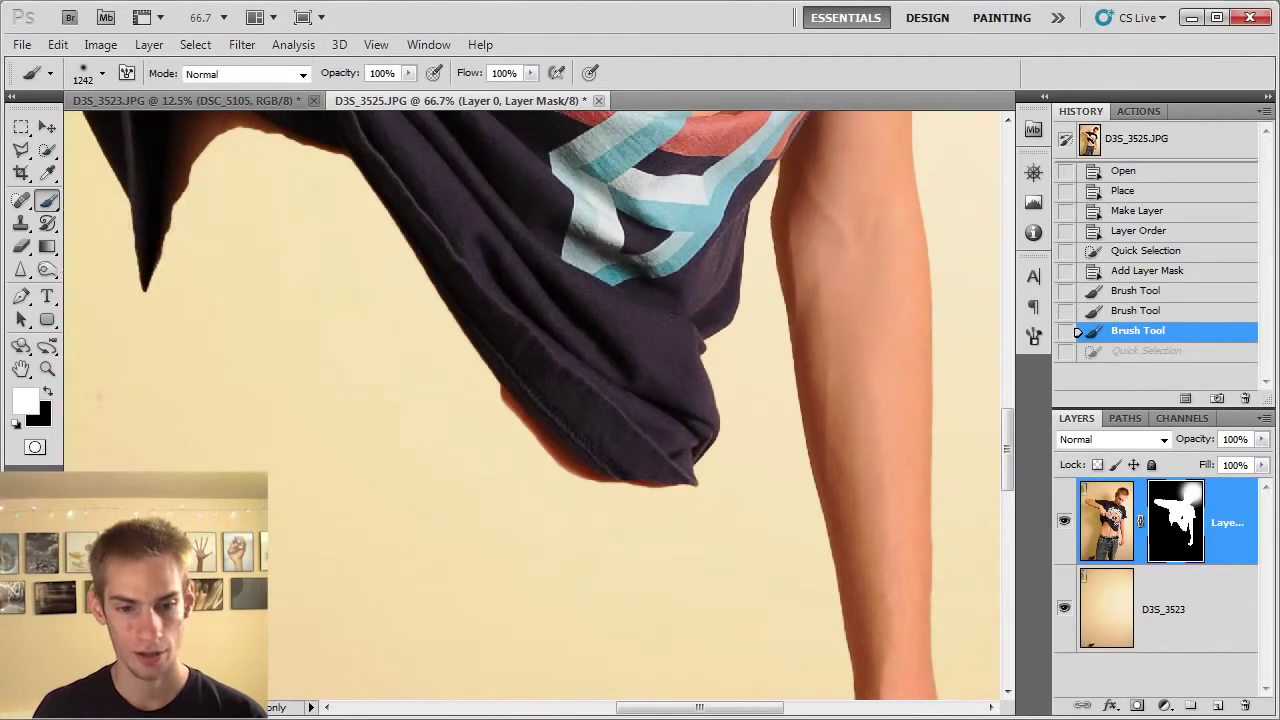
{"action": "left_click", "coordinate": [101, 73]}
{"action": "left_click", "coordinate": [70, 127]}
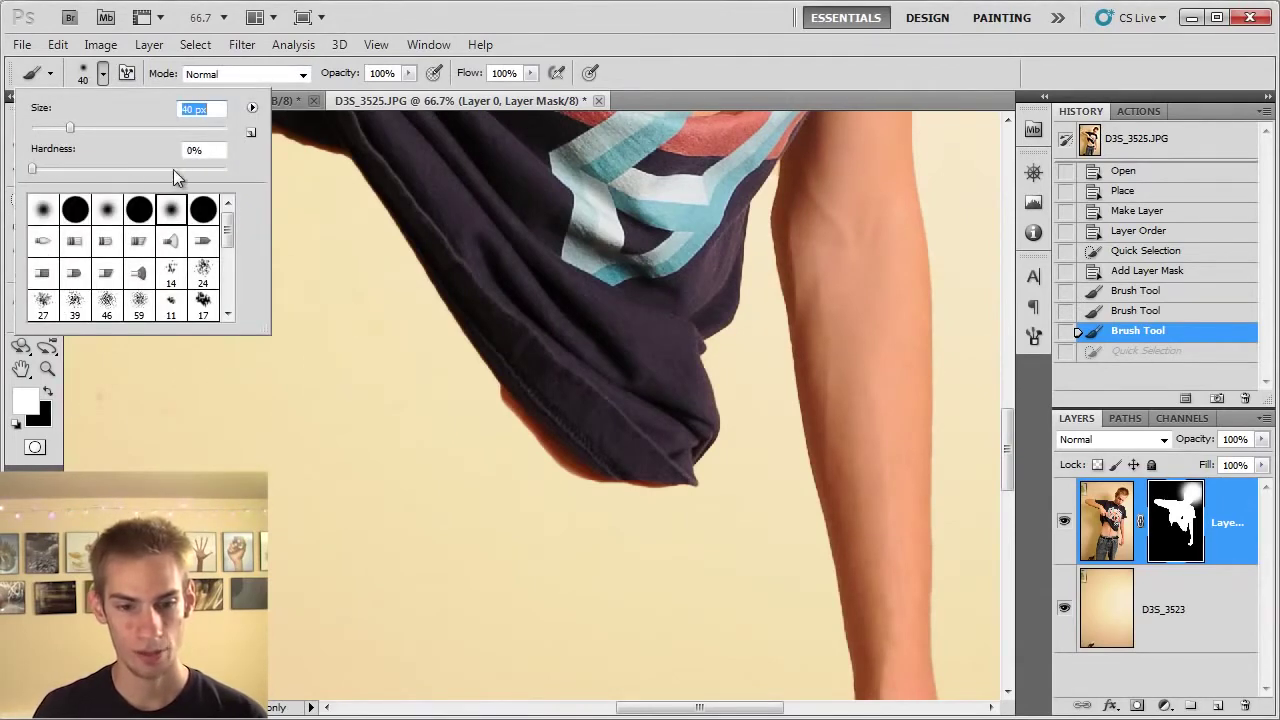
{"action": "left_click", "coordinate": [184, 169]}
{"action": "left_click_drag", "start_coordinate": [199, 171], "coordinate": [192, 170]}
{"action": "left_click_drag", "start_coordinate": [70, 128], "coordinate": [89, 128]}
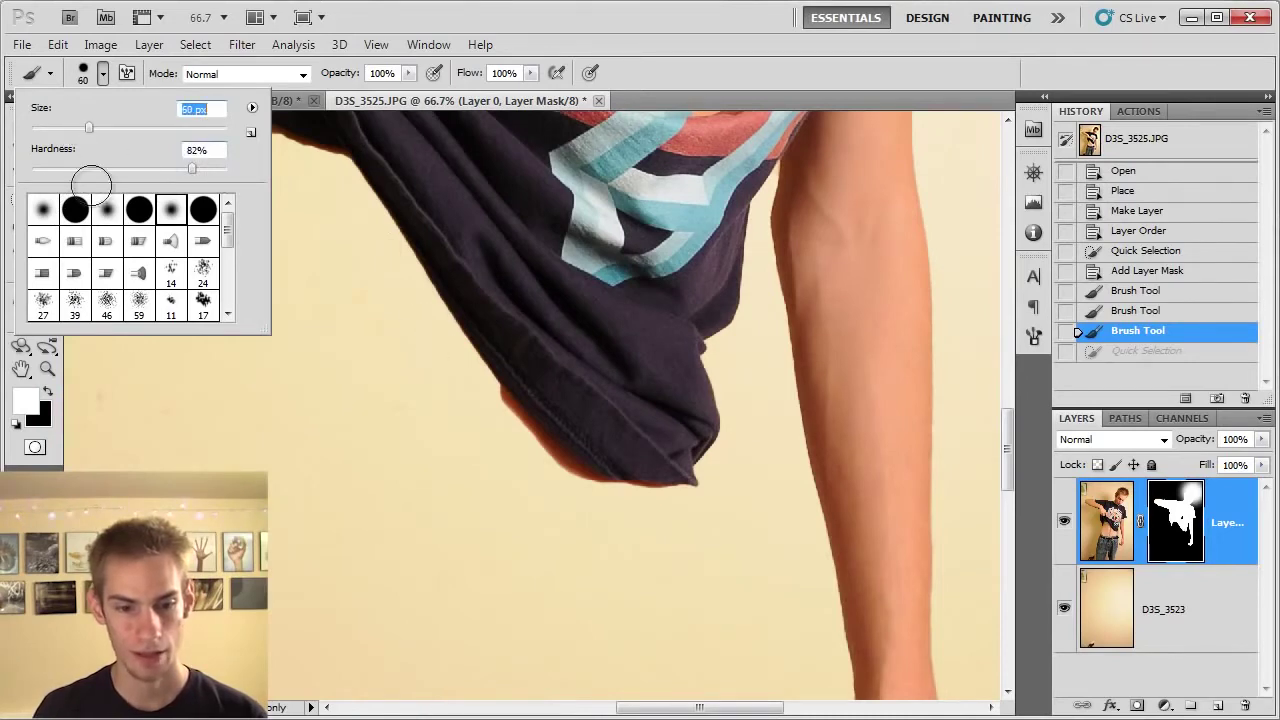
{"action": "left_click", "coordinate": [47, 391]}
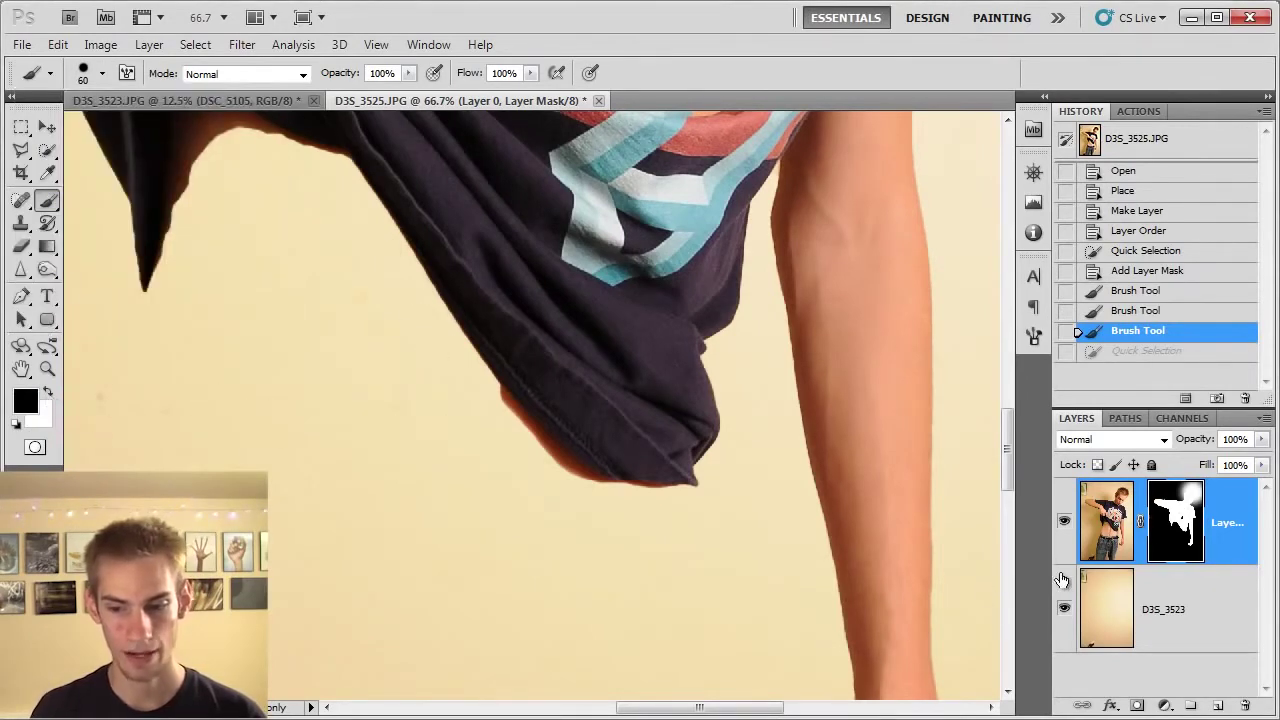
Step: Paint black on the mask to hide the leftover skin below the shirt's lower hem, raising the brush hardness to 91%
{"action": "key", "text": "ctrl+plus"}
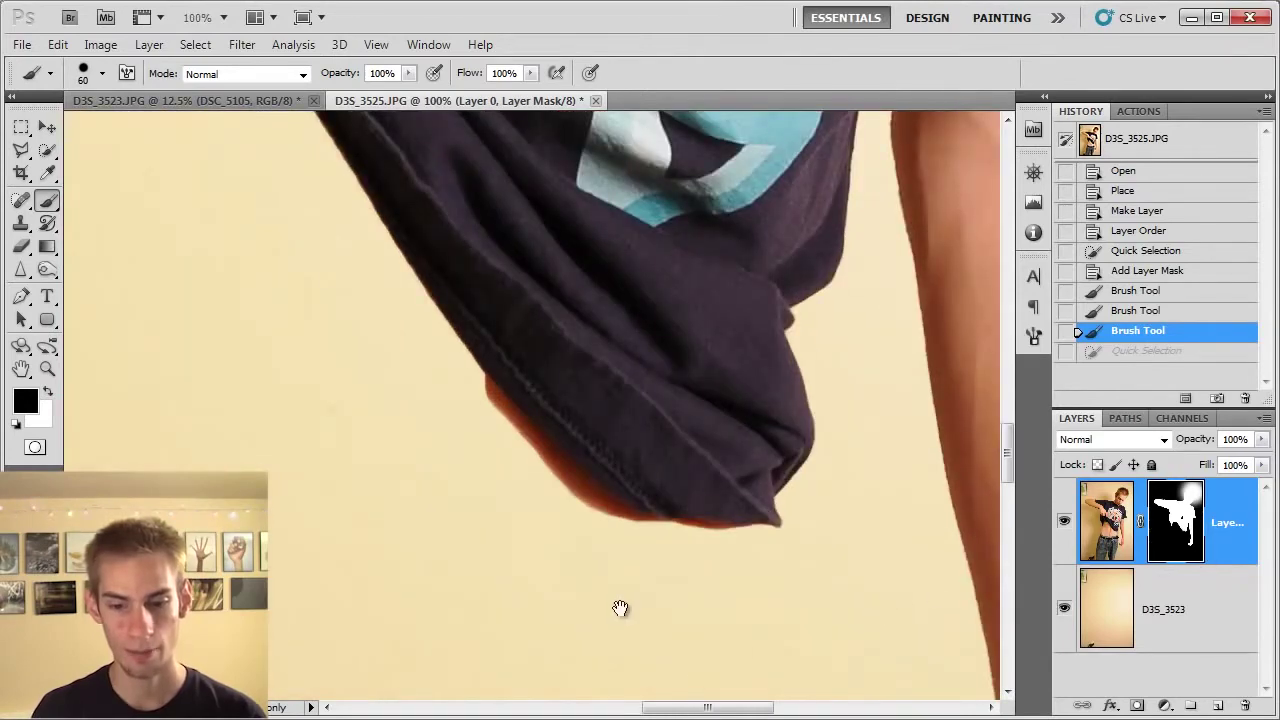
{"action": "left_click_drag", "start_coordinate": [620, 617], "coordinate": [551, 557]}
{"action": "left_click_drag", "start_coordinate": [402, 361], "coordinate": [441, 400]}
{"action": "left_click", "coordinate": [102, 73]}
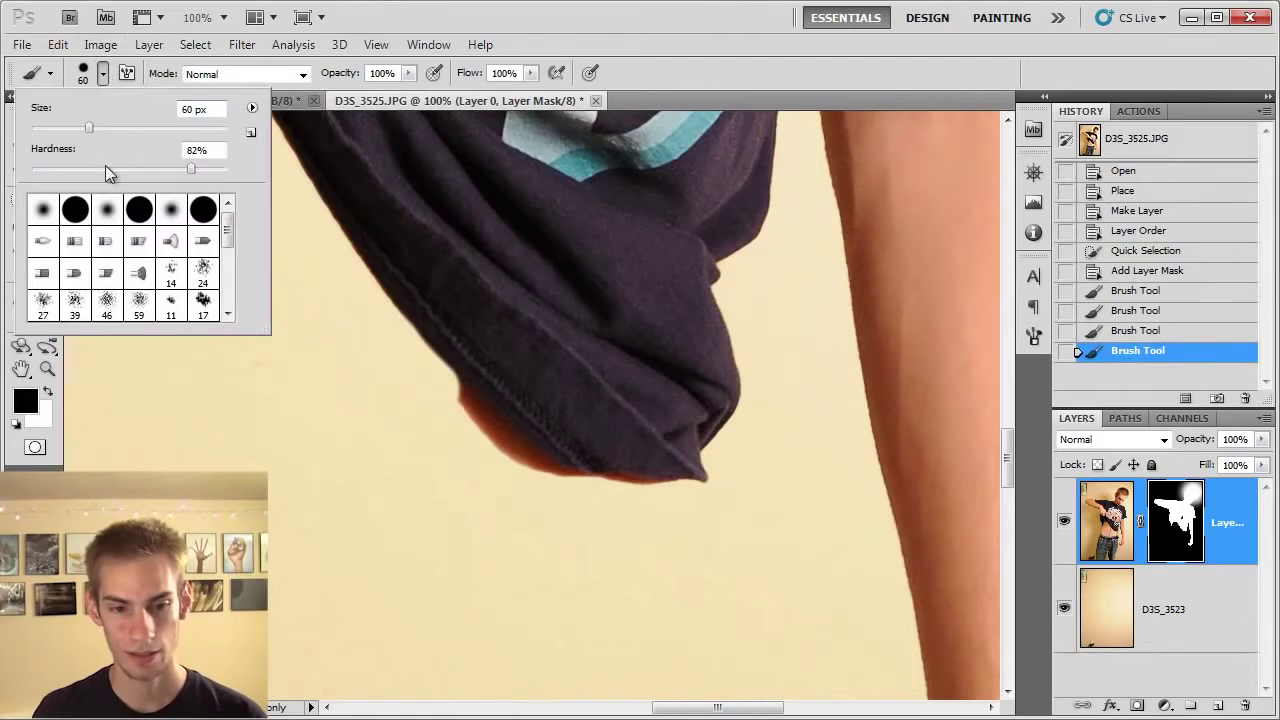
{"action": "left_click_drag", "start_coordinate": [200, 175], "coordinate": [218, 175]}
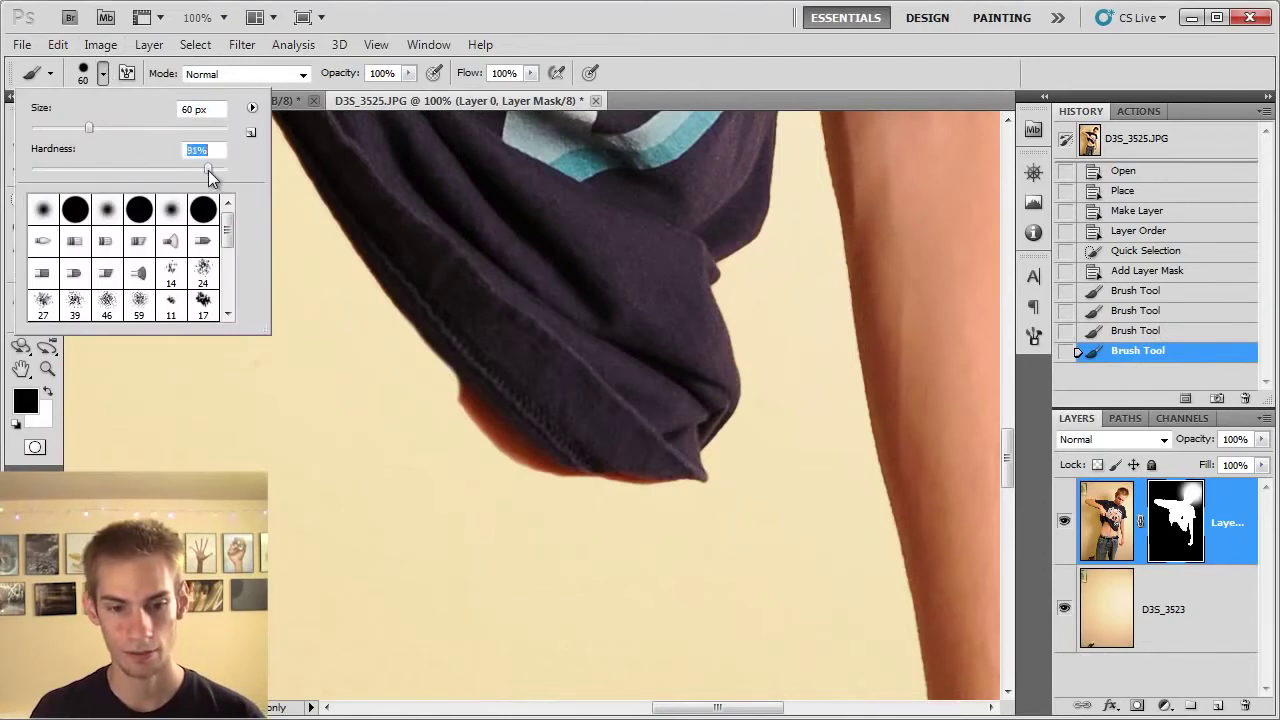
{"action": "left_click", "coordinate": [680, 512]}
{"action": "mouse_move", "coordinate": [655, 505]}
{"action": "left_mouse_down"}
{"action": "mouse_move", "coordinate": [540, 481]}
{"action": "mouse_move", "coordinate": [443, 404]}
{"action": "mouse_move", "coordinate": [391, 401]}
{"action": "mouse_move", "coordinate": [418, 387]}
{"action": "mouse_move", "coordinate": [540, 474]}
{"action": "left_mouse_up"}
Step: Mask out the skin and the hanging point of fabric below the gripping hand with an 83 px brush
{"action": "mouse_move", "coordinate": [141, 226]}
{"action": "left_mouse_down"}
{"action": "mouse_move", "coordinate": [294, 406]}
{"action": "mouse_move", "coordinate": [503, 586]}
{"action": "mouse_move", "coordinate": [494, 580]}
{"action": "left_mouse_up"}
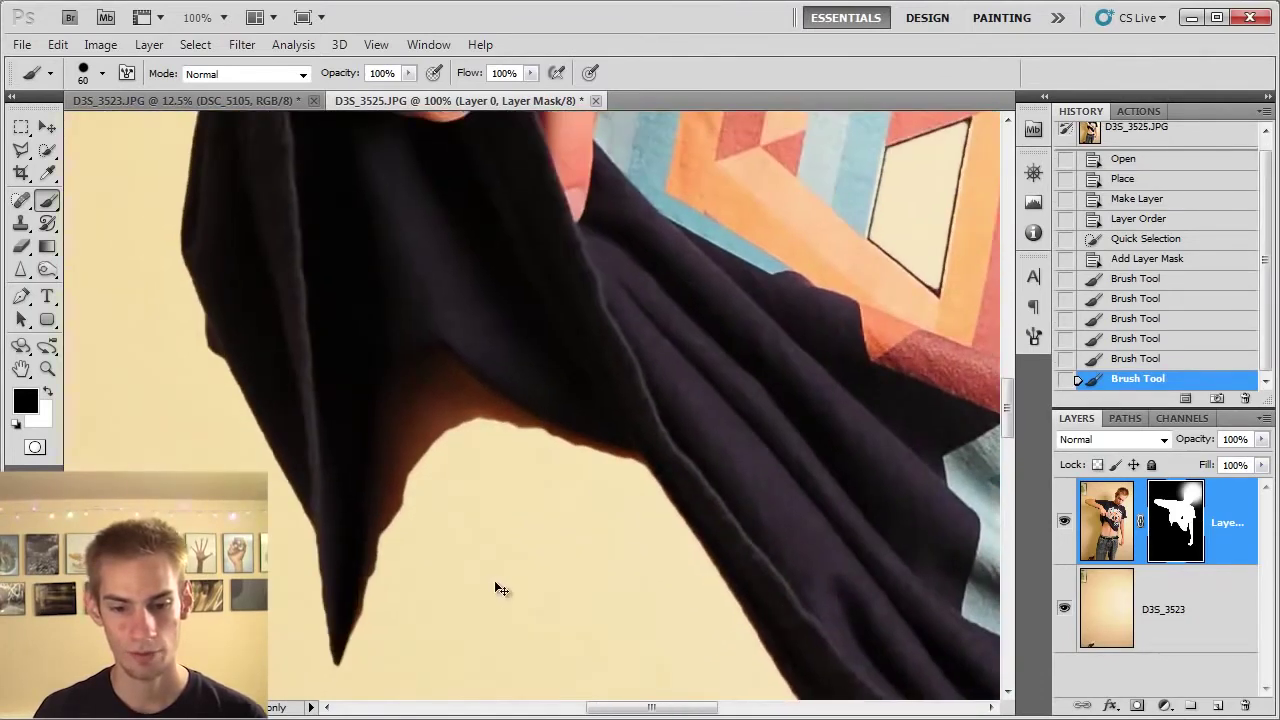
{"action": "key", "text": "ctrl+minus"}
{"action": "key", "text": "ctrl+minus"}
{"action": "key", "text": "ctrl+plus"}
{"action": "left_click", "coordinate": [101, 73]}
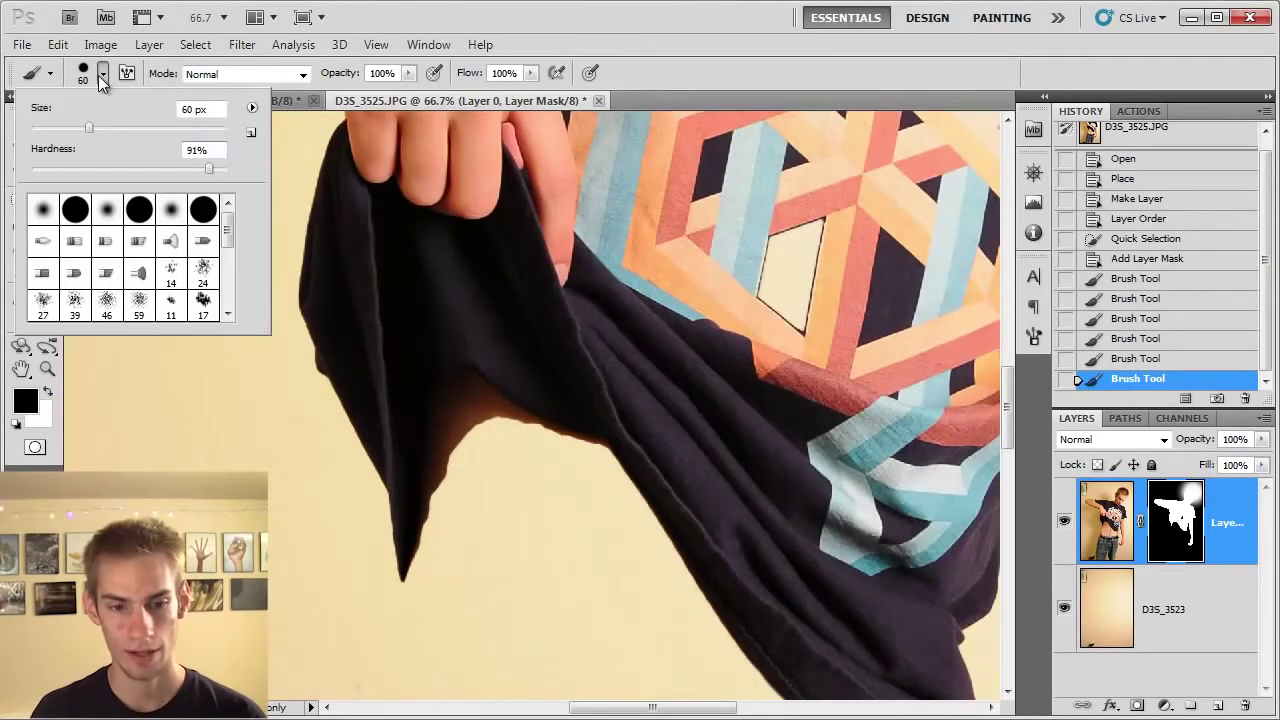
{"action": "left_click_drag", "start_coordinate": [101, 131], "coordinate": [124, 131]}
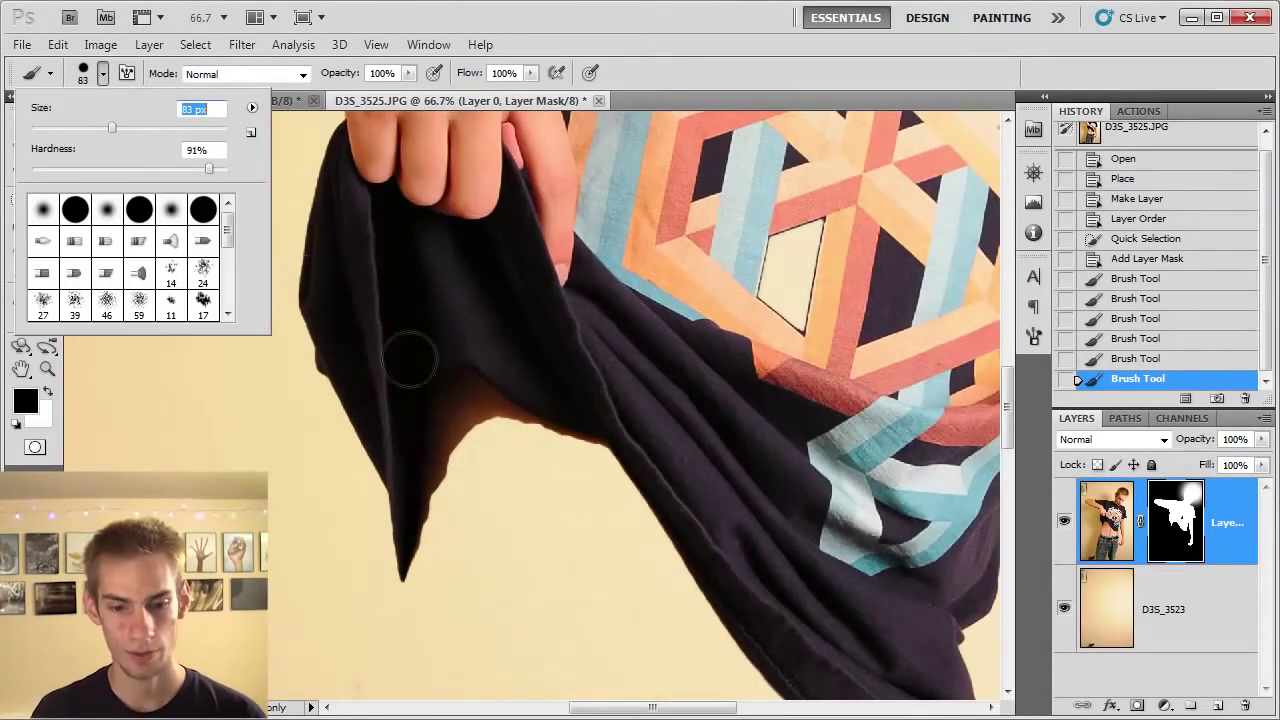
{"action": "left_click", "coordinate": [588, 466]}
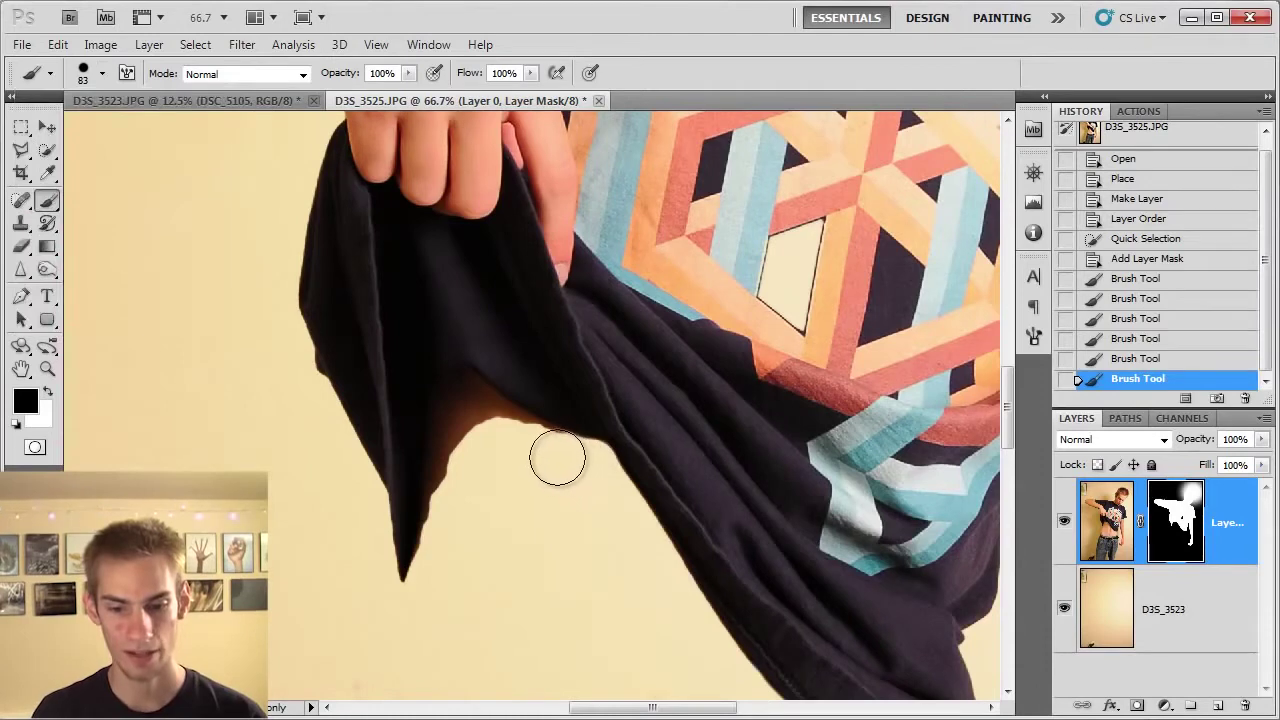
{"action": "mouse_move", "coordinate": [525, 441]}
{"action": "left_mouse_down"}
{"action": "mouse_move", "coordinate": [403, 354]}
{"action": "mouse_move", "coordinate": [293, 203]}
{"action": "mouse_move", "coordinate": [304, 347]}
{"action": "mouse_move", "coordinate": [348, 519]}
{"action": "mouse_move", "coordinate": [390, 572]}
{"action": "mouse_move", "coordinate": [445, 436]}
{"action": "mouse_move", "coordinate": [308, 322]}
{"action": "mouse_move", "coordinate": [373, 491]}
{"action": "mouse_move", "coordinate": [358, 390]}
{"action": "mouse_move", "coordinate": [446, 514]}
{"action": "left_mouse_up"}
{"action": "key", "text": "ctrl+minus"}
{"action": "key", "text": "ctrl+minus"}
{"action": "key", "text": "ctrl+minus"}
{"action": "key", "text": "ctrl+minus"}
{"action": "key", "text": "ctrl+minus"}
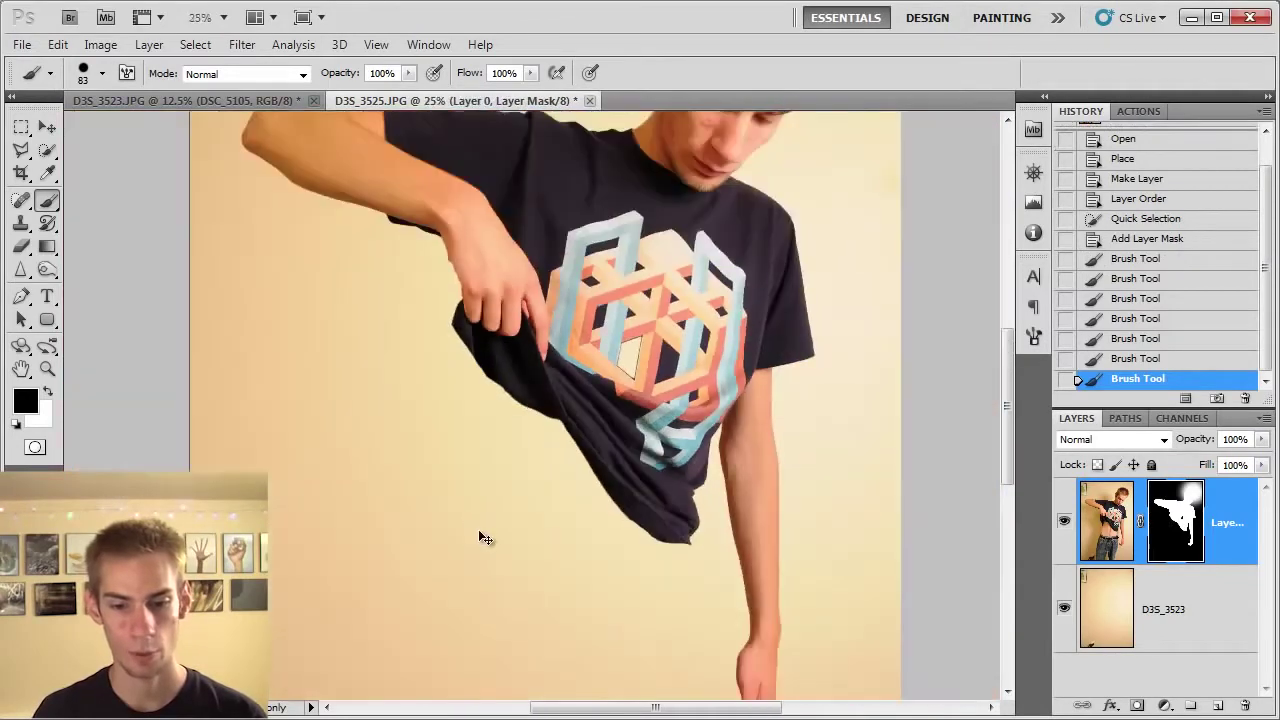
Step: Draw a closed Pen path from the shirt hem's fold up past the gripping hand, enclosing the fabric edge outside the curve
{"action": "key", "text": "ctrl+plus"}
{"action": "key", "text": "ctrl+plus"}
{"action": "key", "text": "ctrl+plus"}
{"action": "key", "text": "ctrl+plus"}
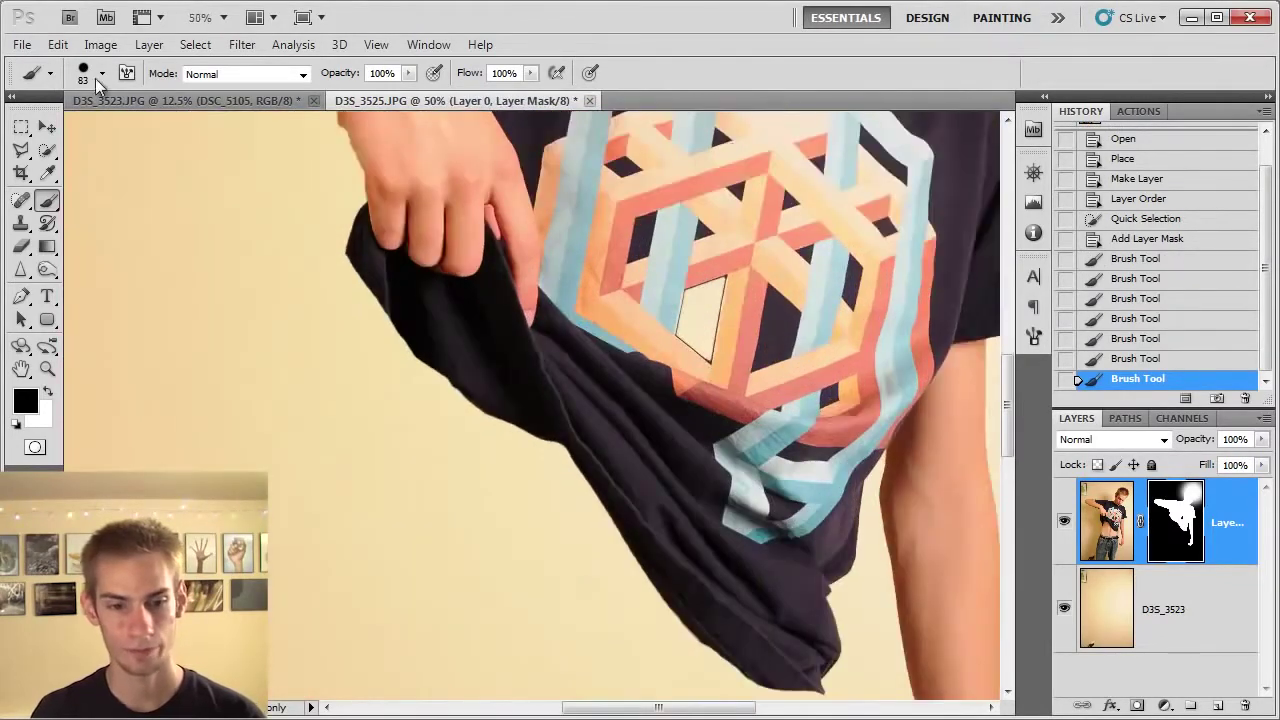
{"action": "key", "text": "ctrl+plus"}
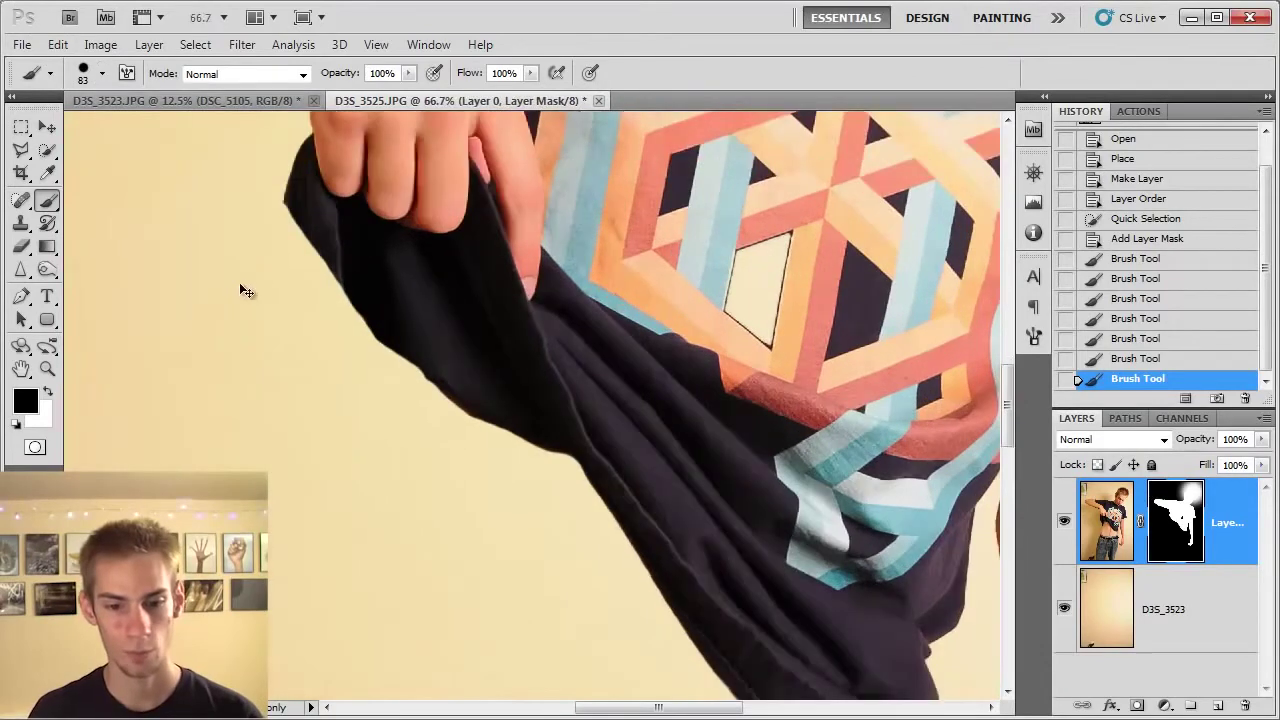
{"action": "left_click", "coordinate": [21, 296]}
{"action": "left_click_drag", "start_coordinate": [323, 284], "coordinate": [378, 399]}
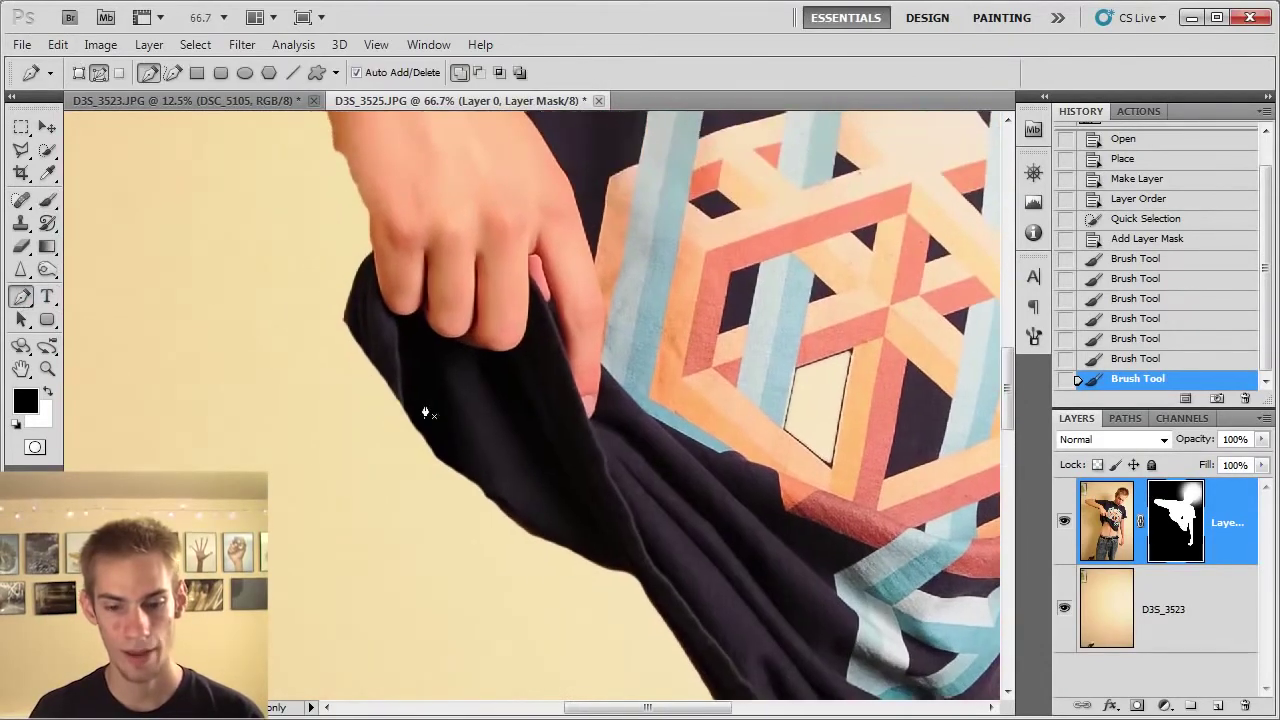
{"action": "left_click", "coordinate": [635, 581]}
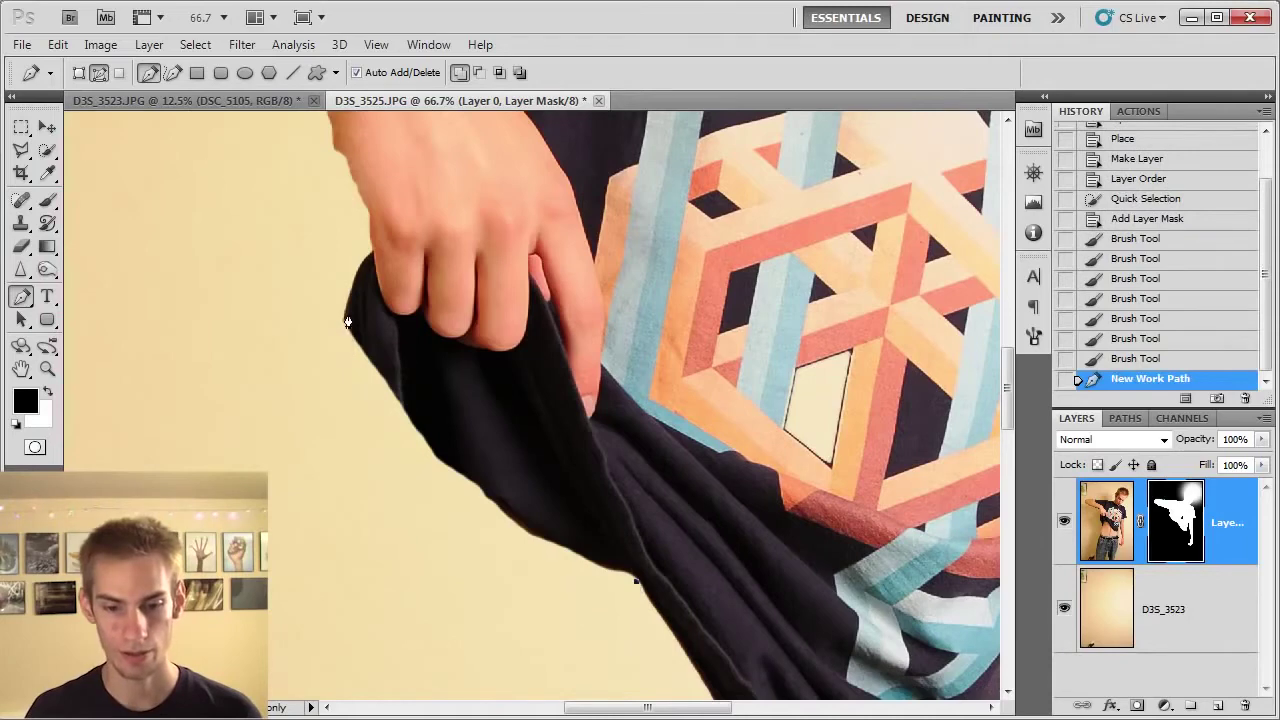
{"action": "left_click_drag", "start_coordinate": [340, 290], "coordinate": [337, 196]}
{"action": "left_click", "coordinate": [292, 224]}
{"action": "left_click", "coordinate": [279, 421]}
{"action": "left_click", "coordinate": [538, 588]}
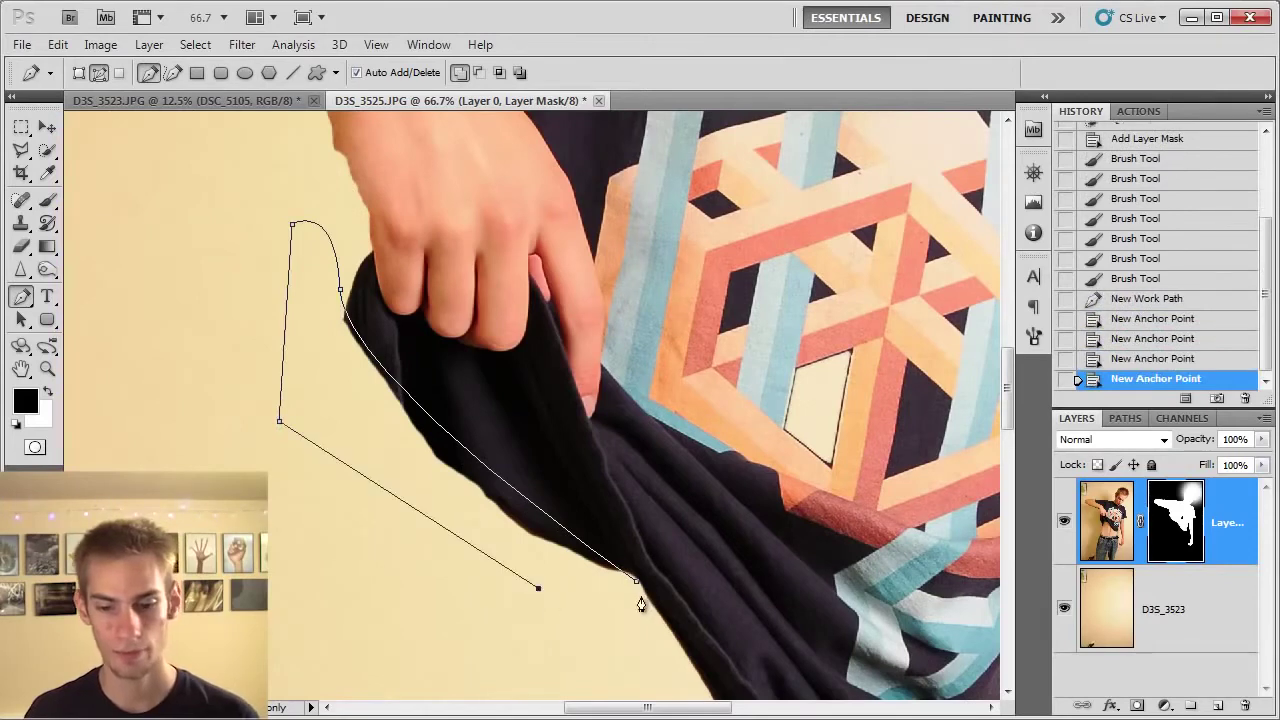
{"action": "left_click", "coordinate": [640, 599]}
Step: Convert the path below the gripping hand into a new selection with a 1 px feather radius
{"action": "right_click", "coordinate": [356, 420]}
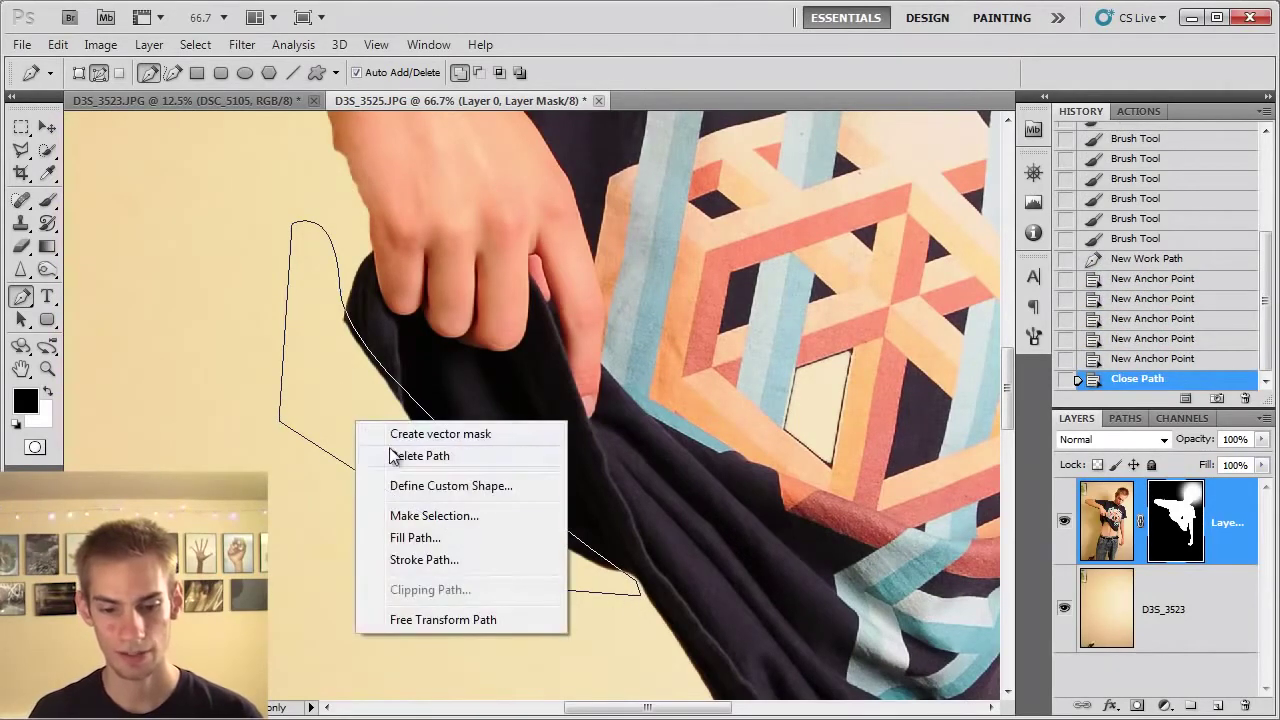
{"action": "left_click", "coordinate": [402, 515]}
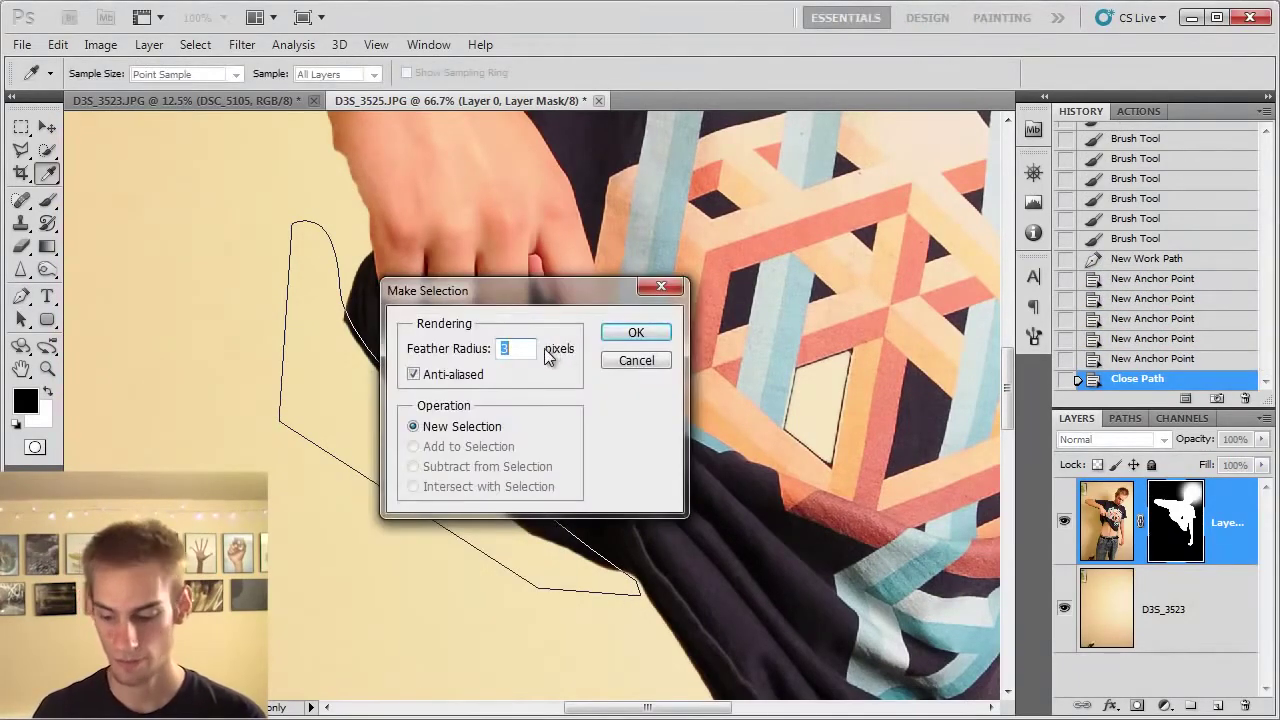
{"action": "type", "text": "1"}
{"action": "left_click", "coordinate": [640, 333]}
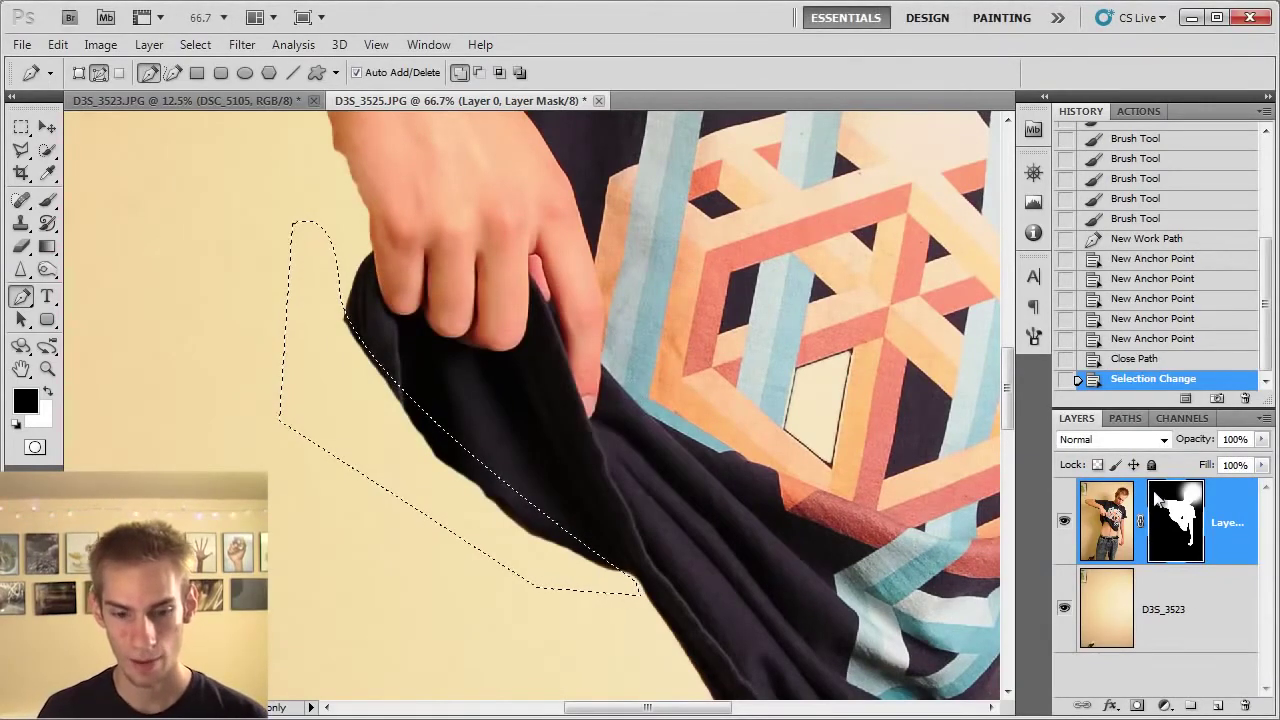
Step: Fill the selection with black on the layer mask to smooth the shirt's lower edge, and deselect
{"action": "left_click", "coordinate": [47, 392]}
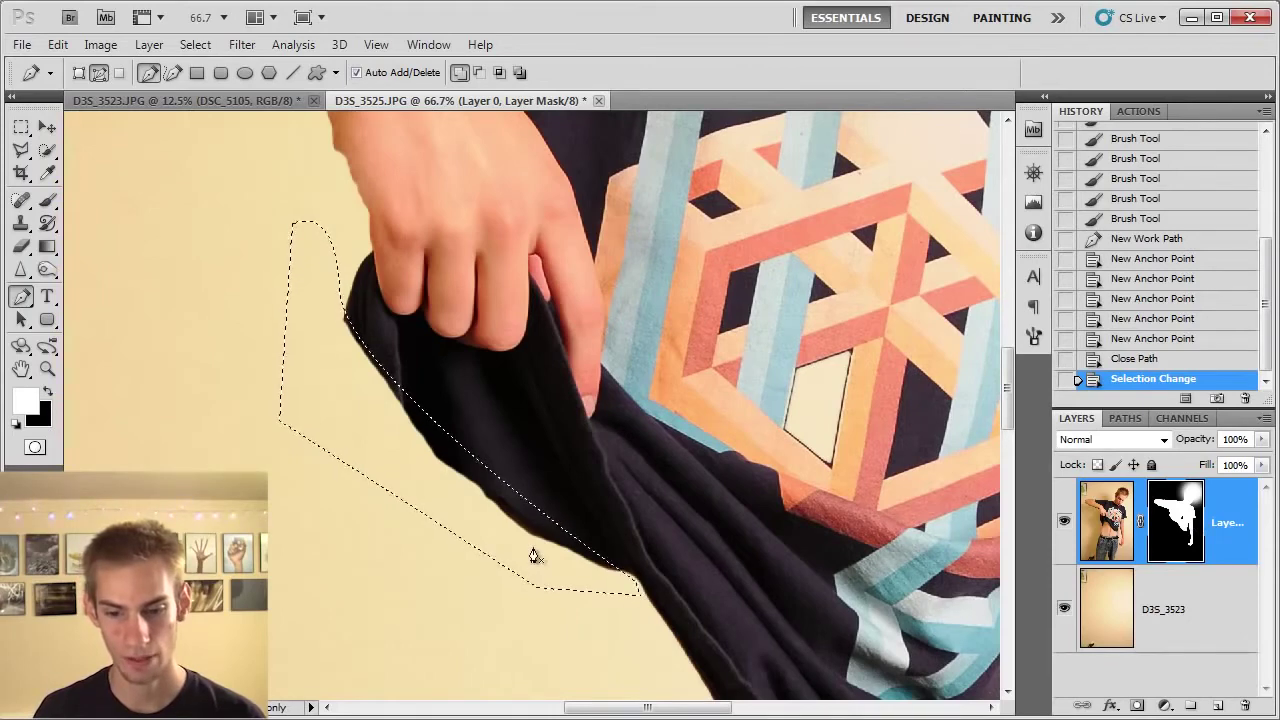
{"action": "key", "text": "ctrl+BackSpace"}
{"action": "key", "text": "m"}
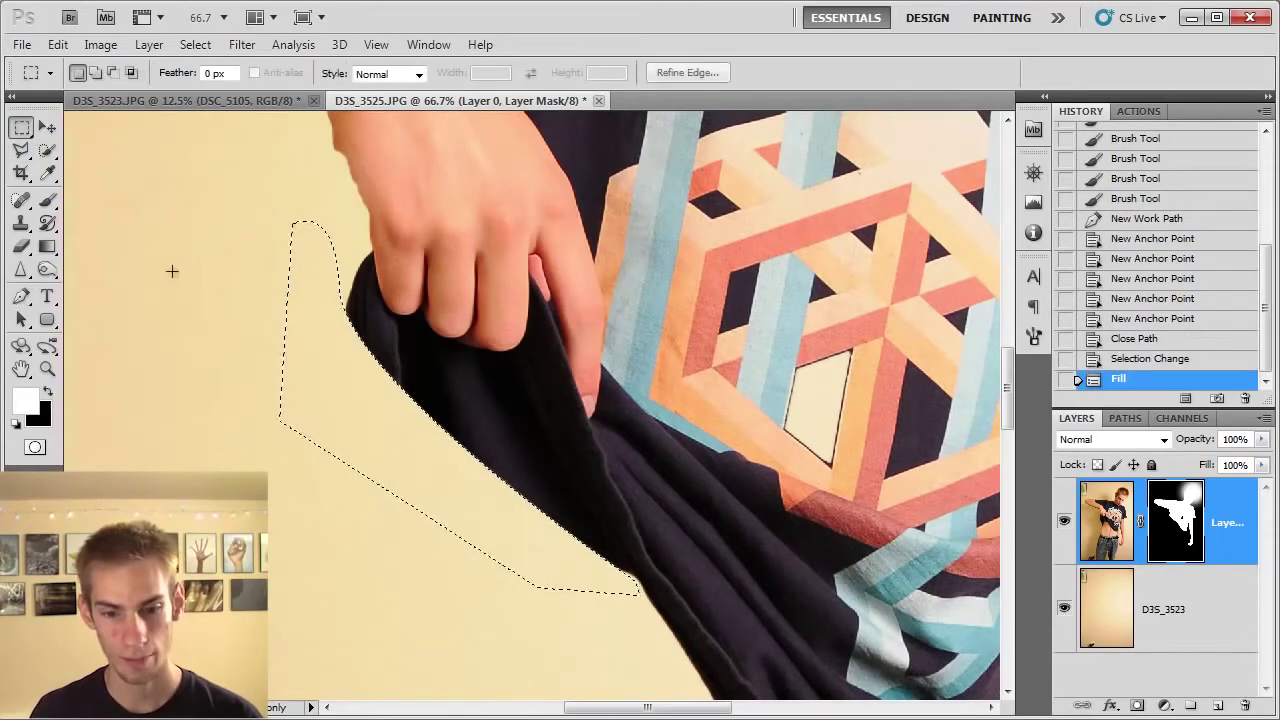
{"action": "key", "text": "ctrl+d"}
Step: Compare the composite with earlier history states such as Make Layer and Add Layer Mask, and return to the latest state
{"action": "key", "text": "ctrl+minus"}
{"action": "key", "text": "ctrl+minus"}
{"action": "key", "text": "ctrl+minus"}
{"action": "key", "text": "ctrl+minus"}
{"action": "key", "text": "ctrl+minus"}
{"action": "scroll", "coordinate": [641, 526], "scroll_direction": "up", "scroll_amount": 6}
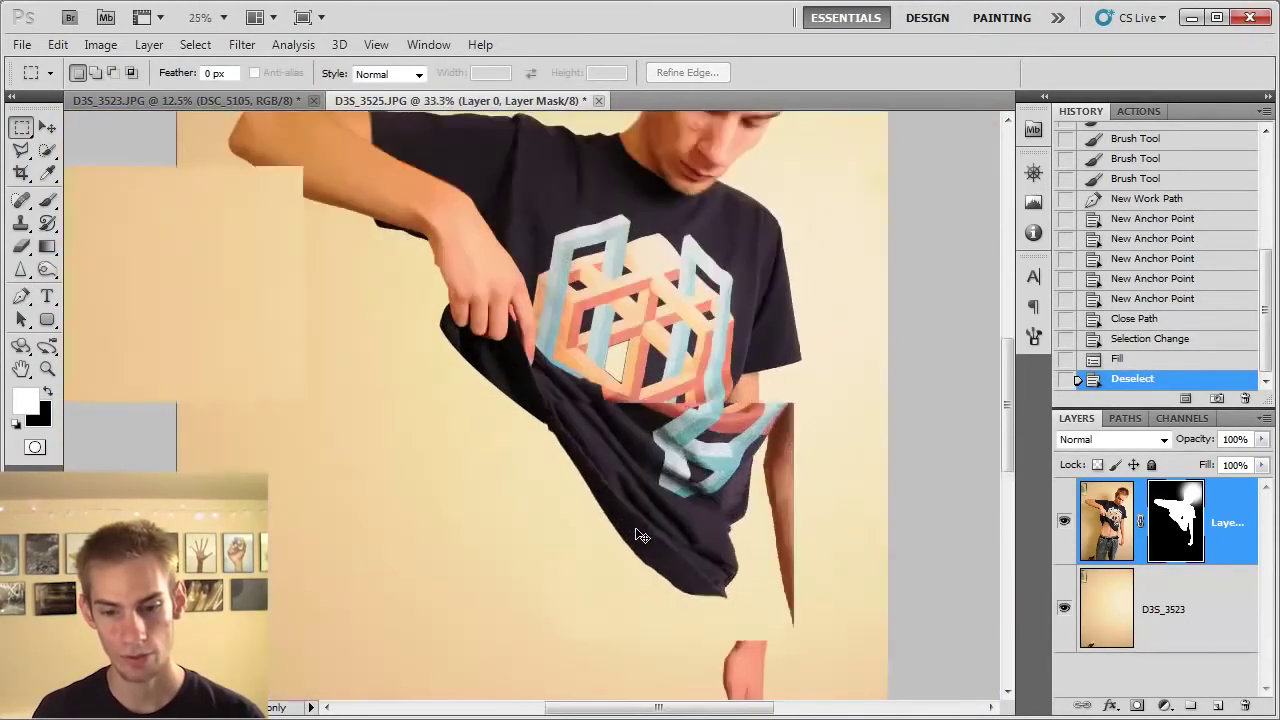
{"action": "scroll", "coordinate": [591, 529], "scroll_direction": "down", "scroll_amount": 5}
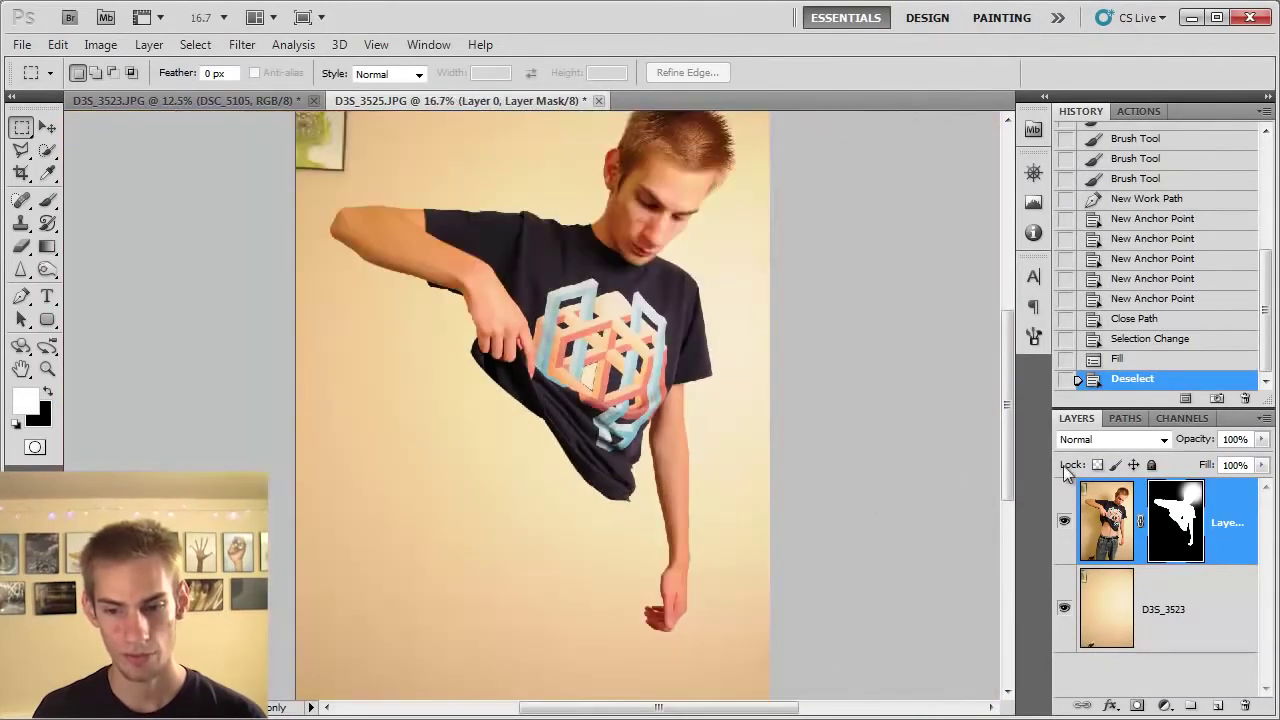
{"action": "left_click", "coordinate": [1166, 245]}
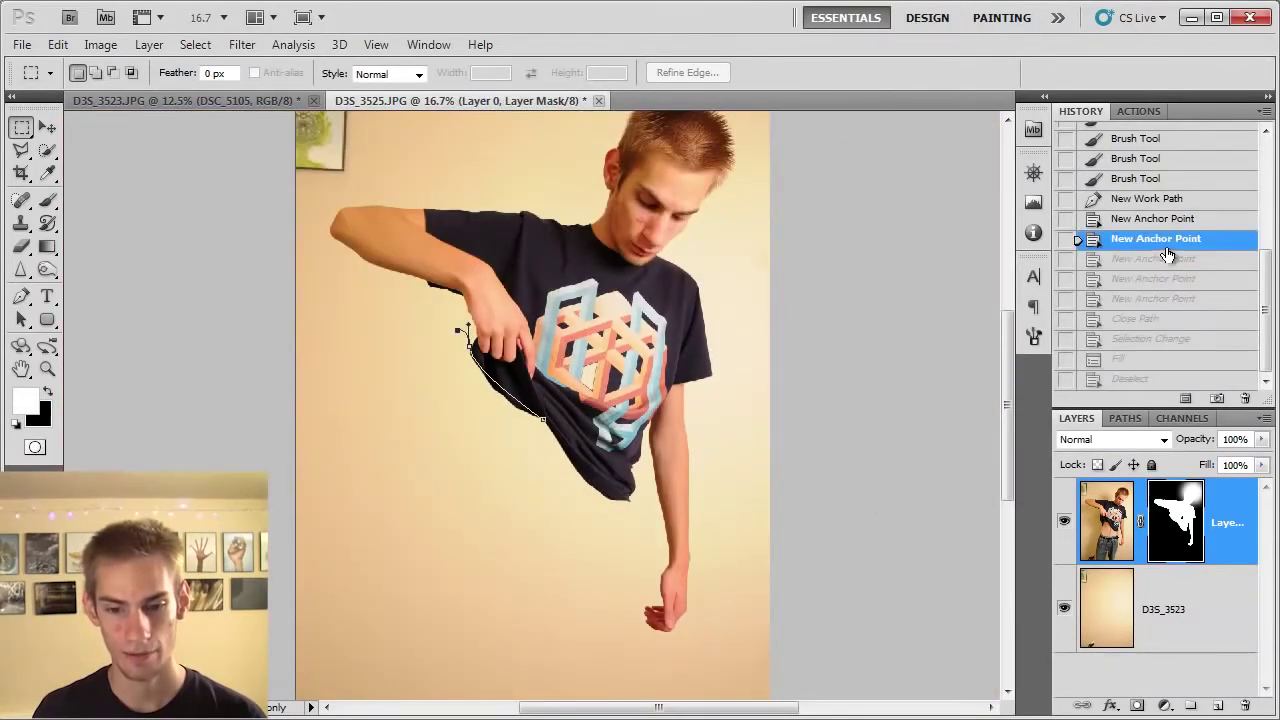
{"action": "left_click", "coordinate": [1155, 180]}
{"action": "scroll", "coordinate": [1180, 260], "scroll_direction": "up", "scroll_amount": 5}
{"action": "left_click", "coordinate": [1186, 204]}
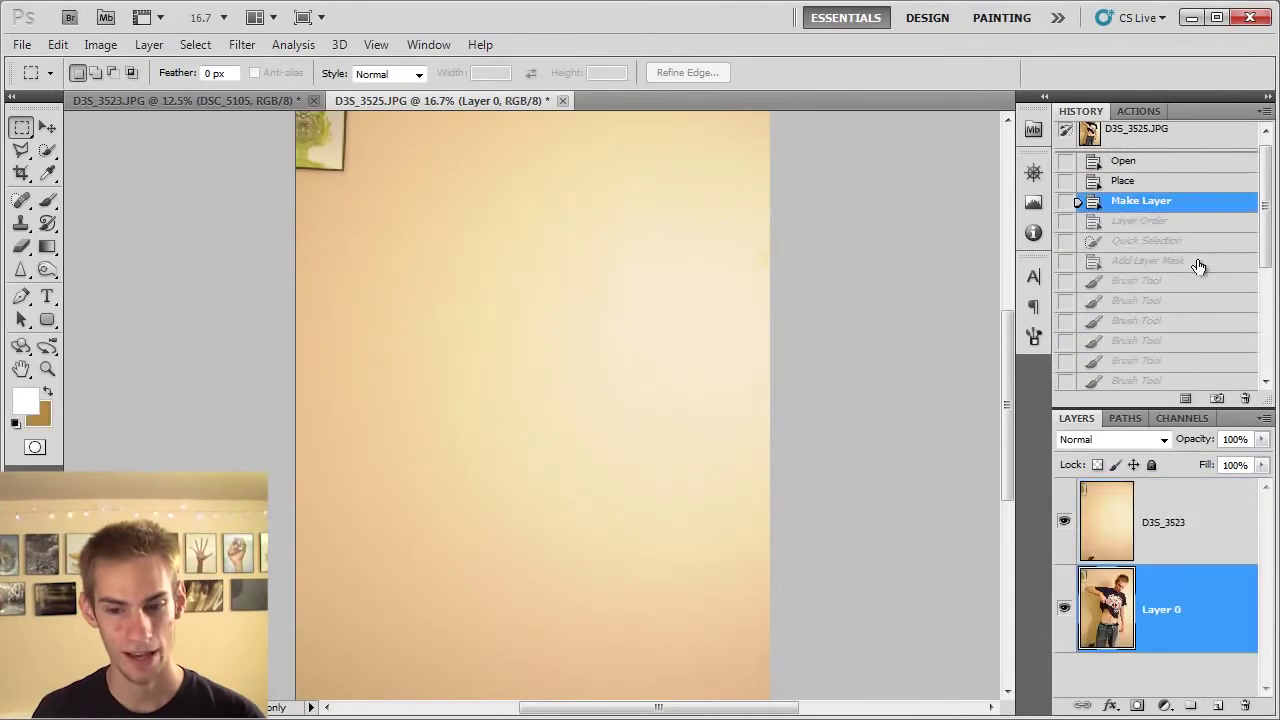
{"action": "left_click", "coordinate": [1199, 262]}
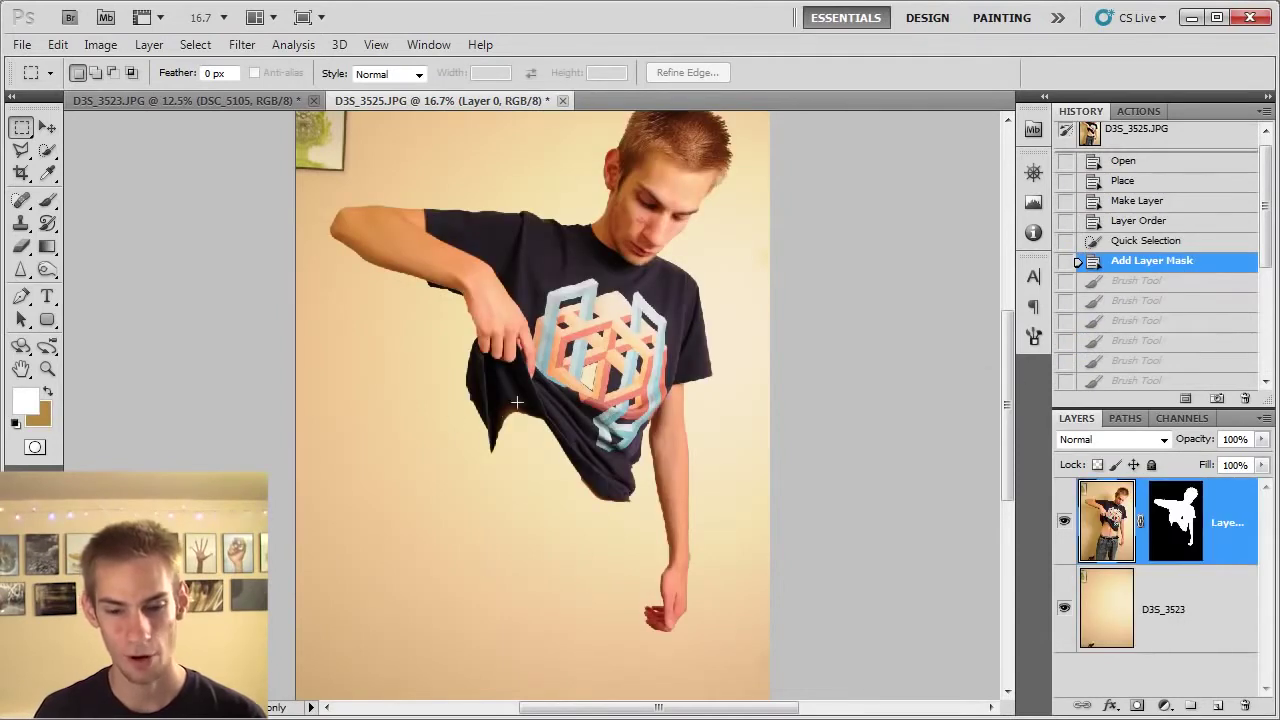
{"action": "scroll", "coordinate": [1130, 365], "scroll_direction": "down", "scroll_amount": 8}
{"action": "left_click", "coordinate": [1135, 378]}
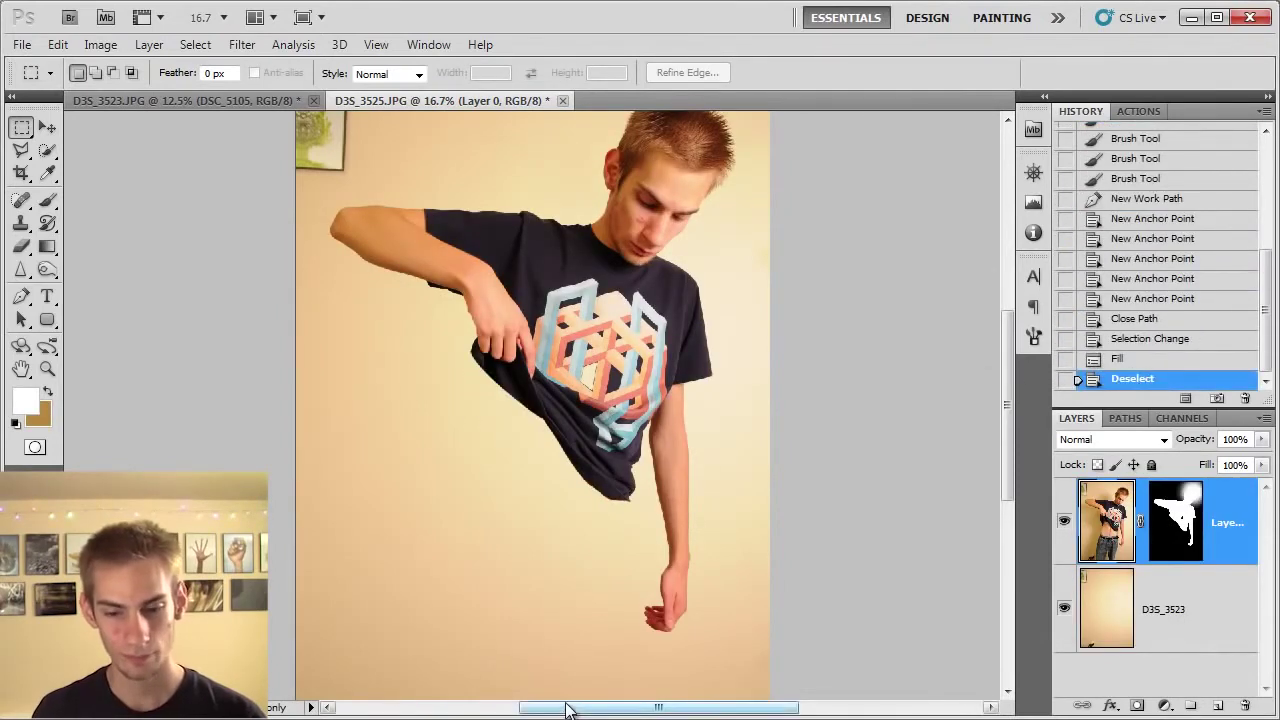
Step: Quick-select the man's head, arms and shirt, subtracting the excess below the gripping hand, and add a new empty layer
{"action": "key", "text": "ctrl+minus"}
{"action": "key", "text": "ctrl+minus"}
{"action": "key", "text": "ctrl+plus"}
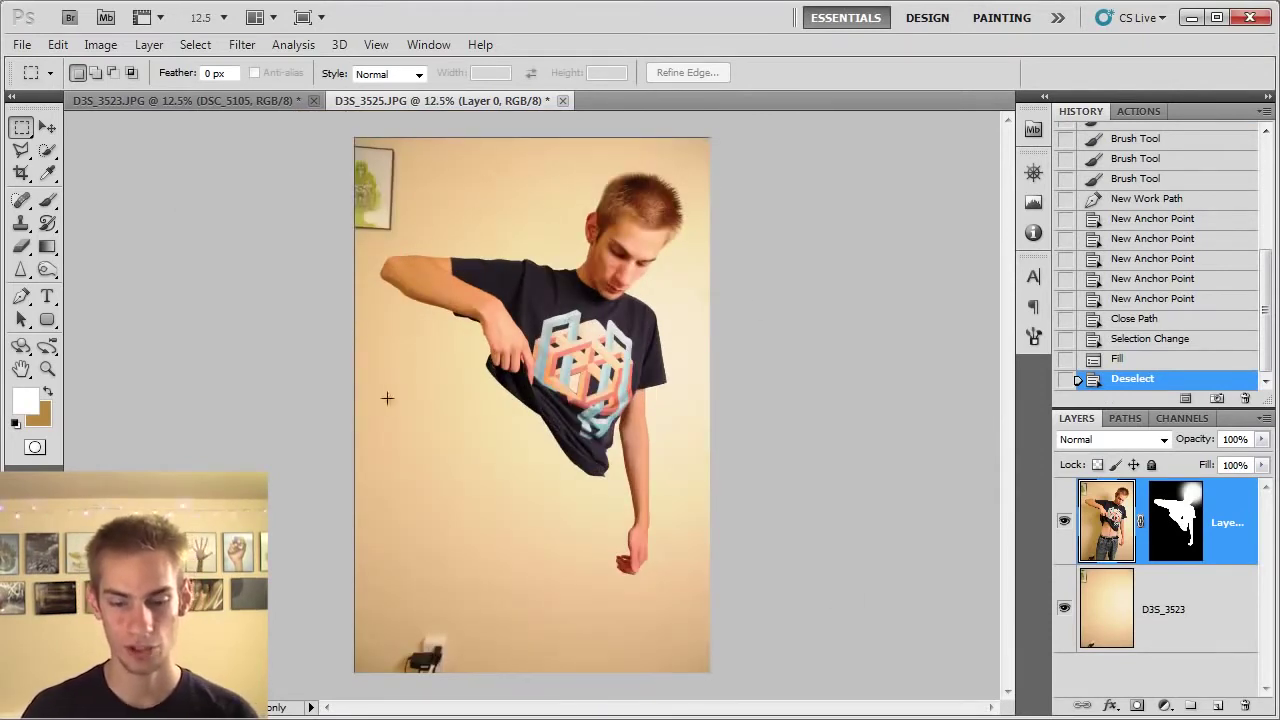
{"action": "left_click", "coordinate": [47, 150]}
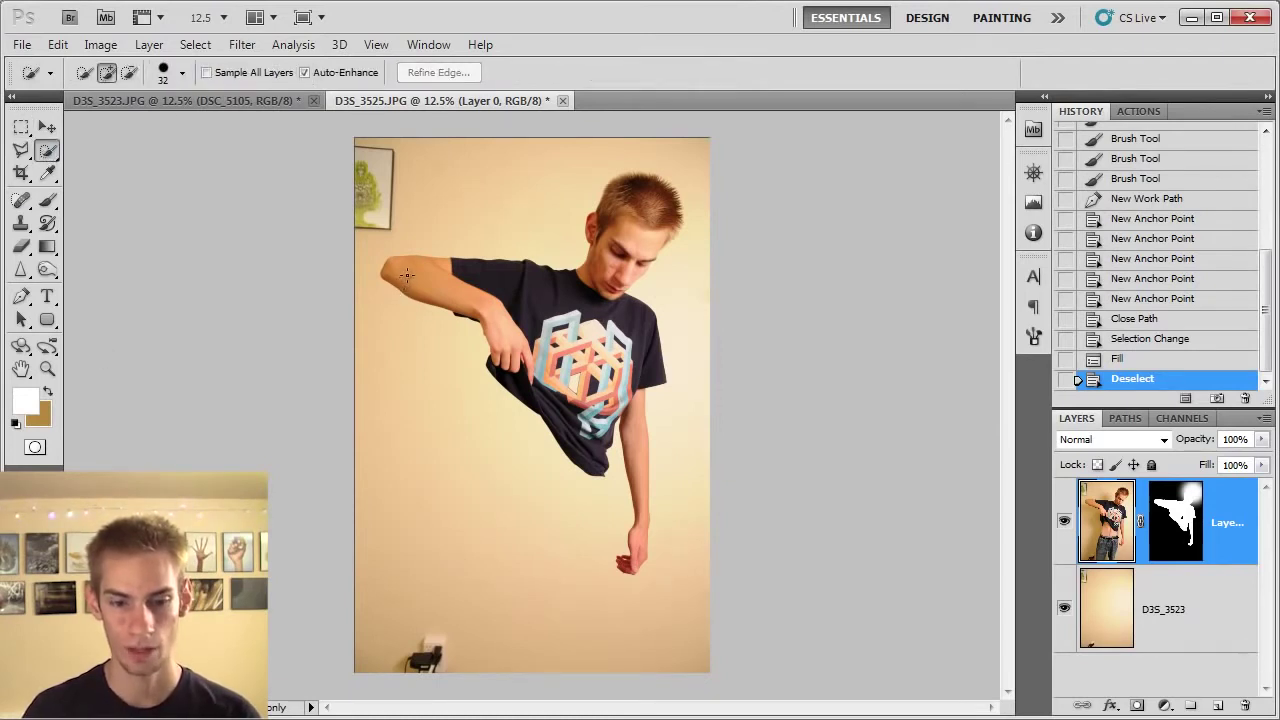
{"action": "mouse_move", "coordinate": [399, 287]}
{"action": "left_mouse_down"}
{"action": "mouse_move", "coordinate": [442, 285]}
{"action": "mouse_move", "coordinate": [484, 305]}
{"action": "mouse_move", "coordinate": [614, 278]}
{"action": "mouse_move", "coordinate": [626, 208]}
{"action": "left_mouse_up"}
{"action": "mouse_move", "coordinate": [512, 356]}
{"action": "left_mouse_down"}
{"action": "mouse_move", "coordinate": [588, 461]}
{"action": "mouse_move", "coordinate": [601, 404]}
{"action": "mouse_move", "coordinate": [623, 399]}
{"action": "mouse_move", "coordinate": [641, 506]}
{"action": "left_mouse_up"}
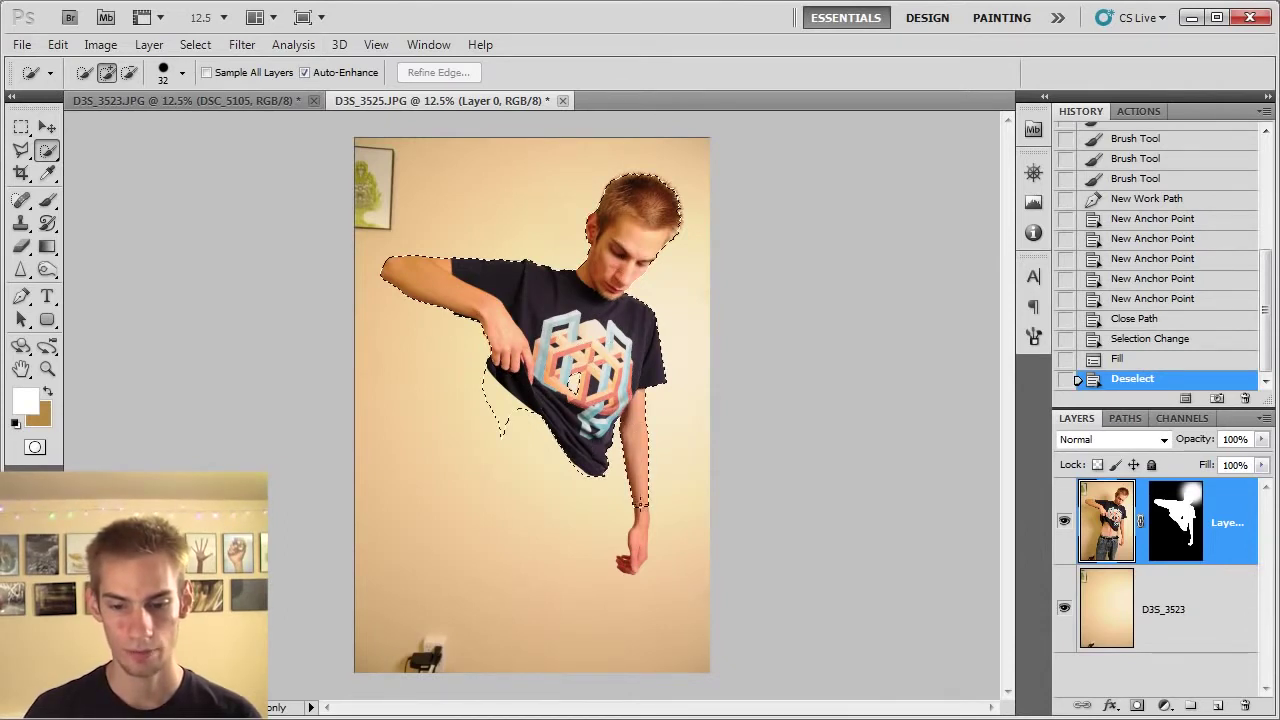
{"action": "mouse_move", "coordinate": [536, 468]}
{"action": "left_mouse_down"}
{"action": "mouse_move", "coordinate": [491, 394]}
{"action": "mouse_move", "coordinate": [510, 410]}
{"action": "left_mouse_up"}
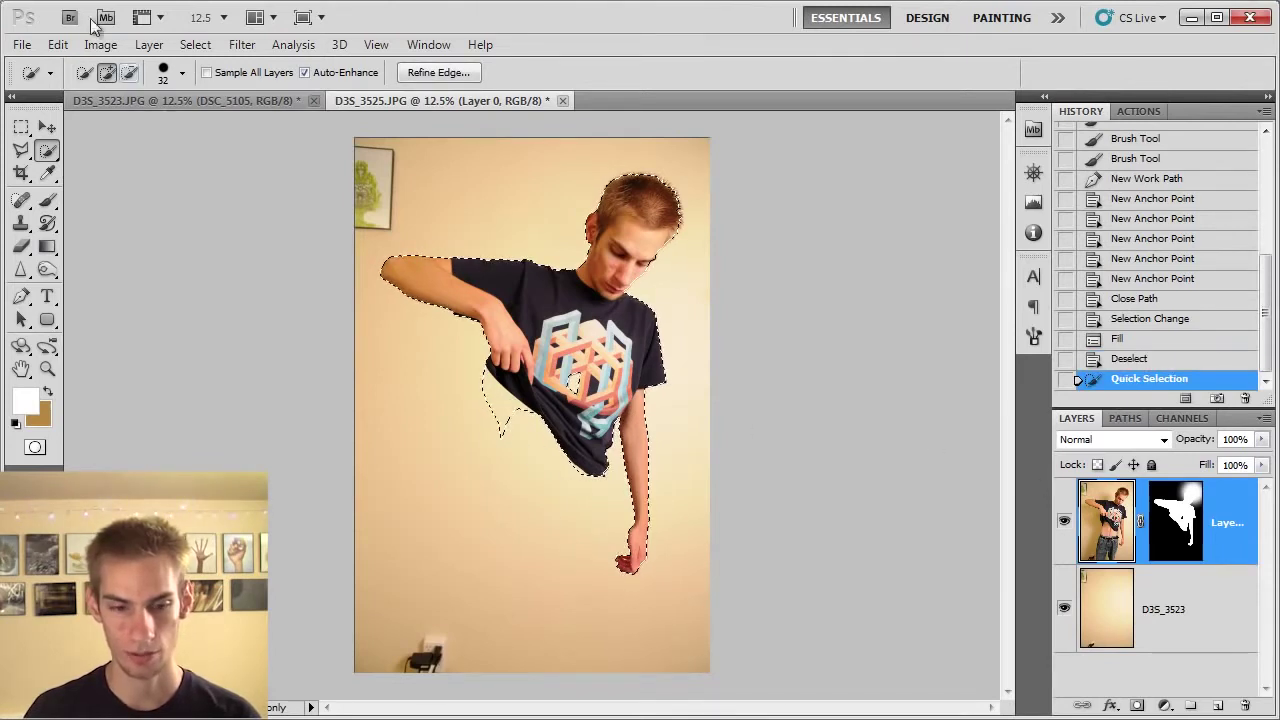
{"action": "left_click", "coordinate": [130, 72]}
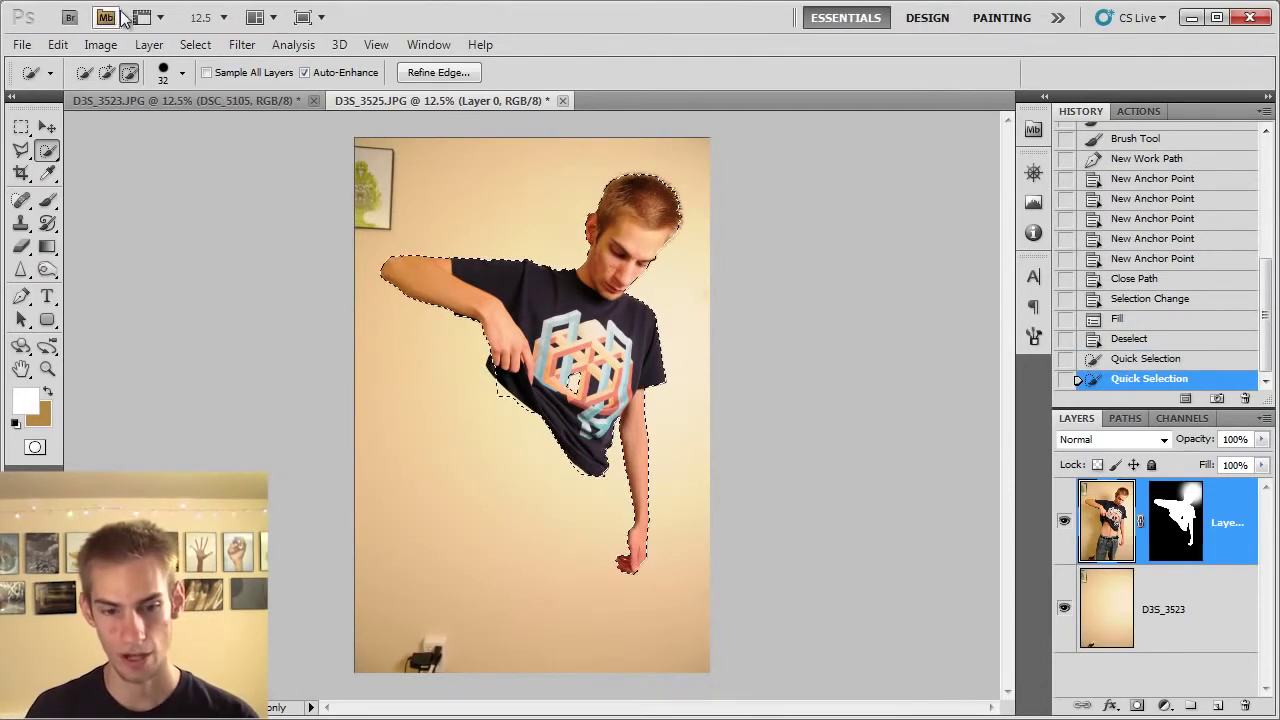
{"action": "left_click", "coordinate": [106, 72]}
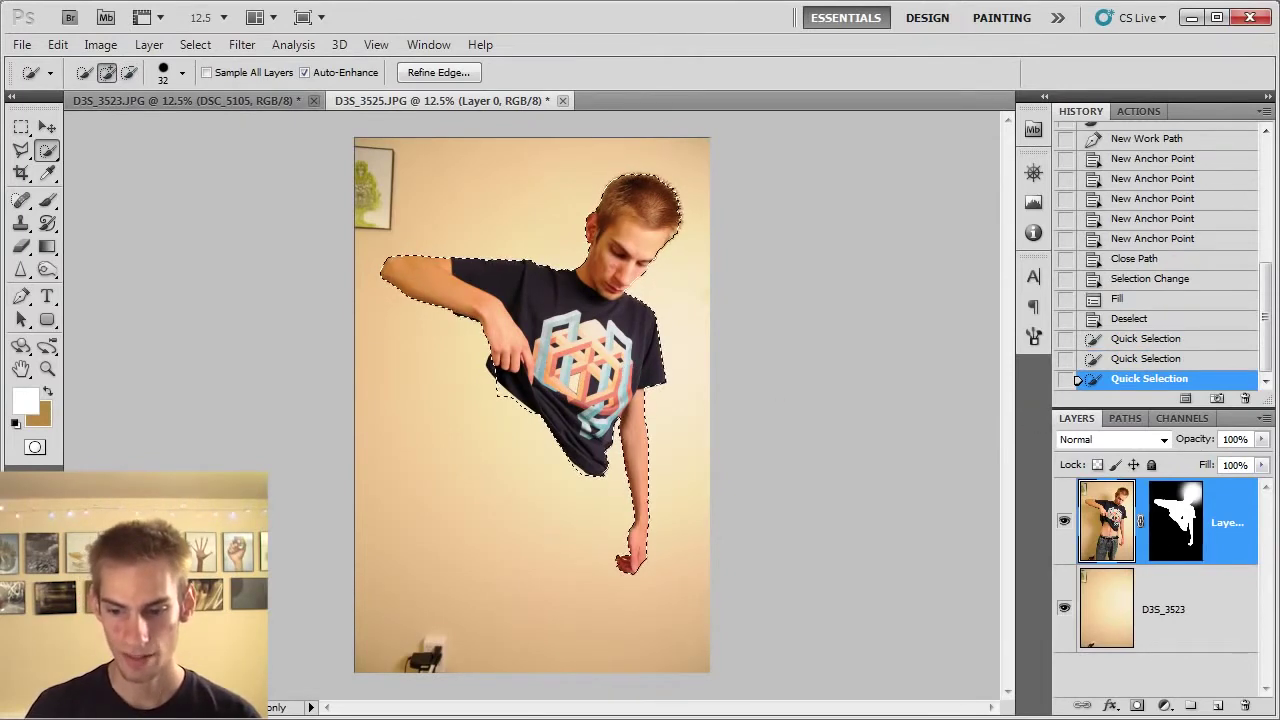
{"action": "left_click", "coordinate": [1217, 705]}
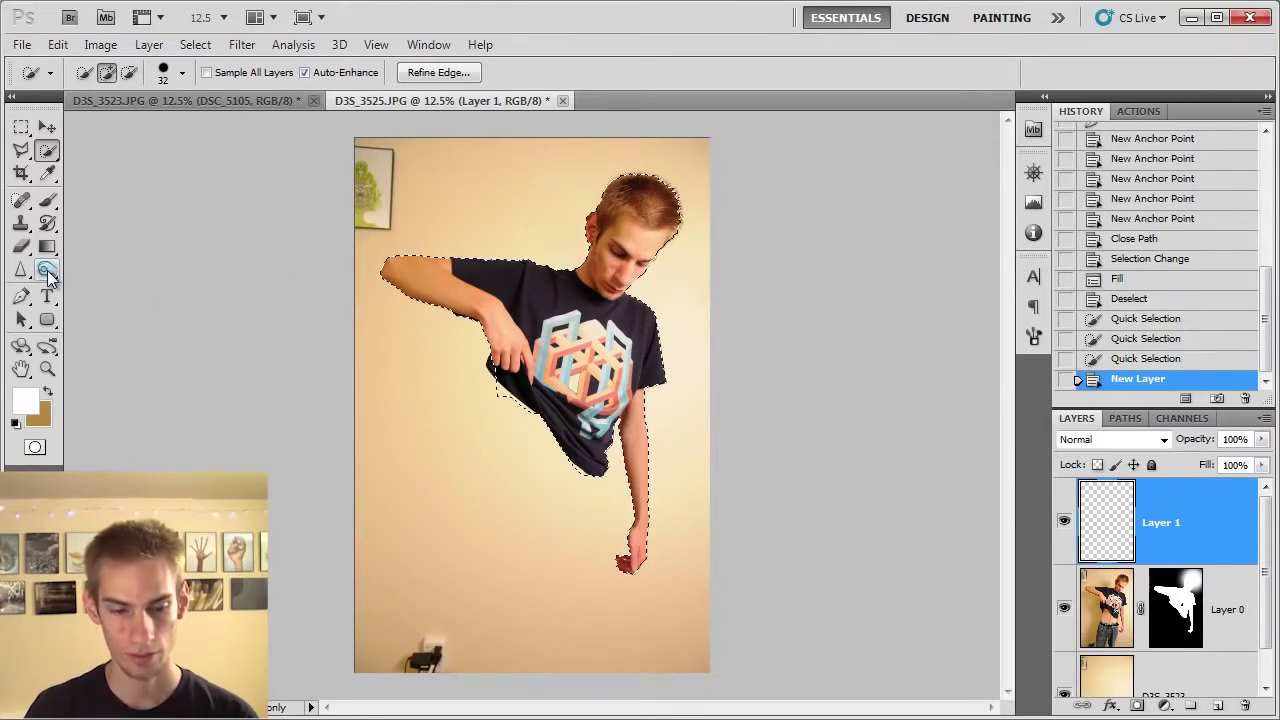
{"action": "left_click", "coordinate": [49, 413]}
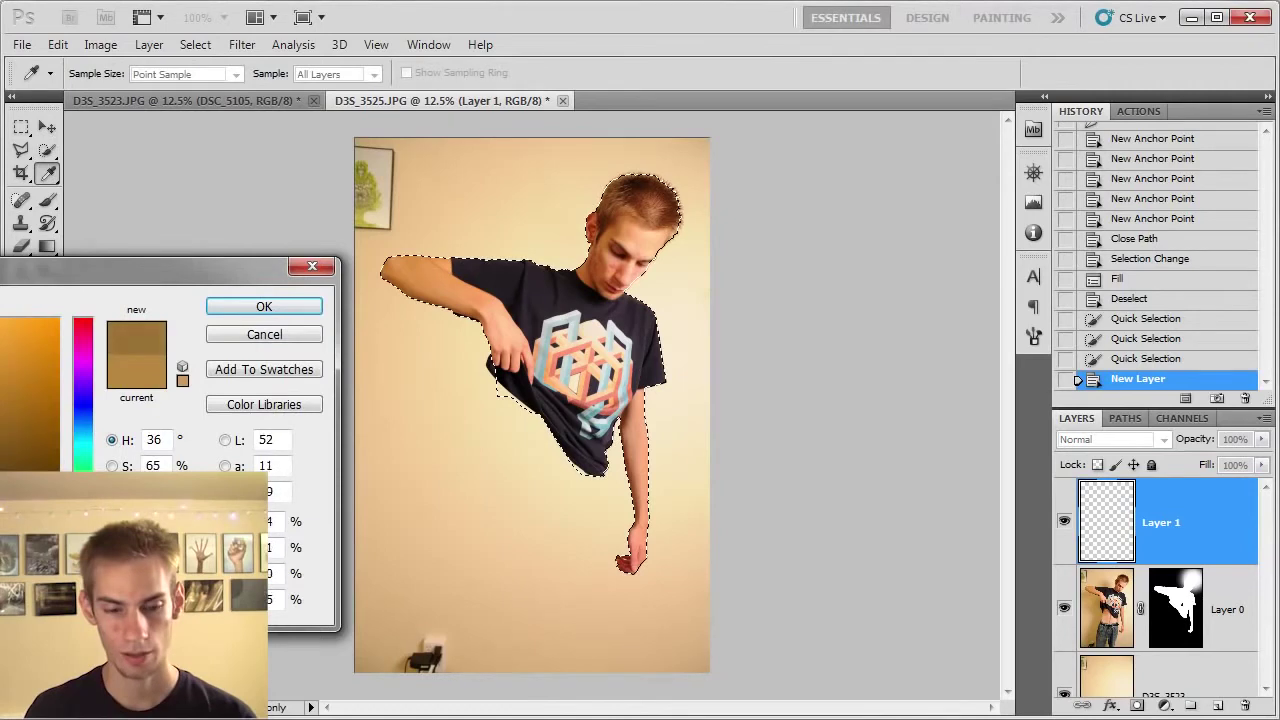
{"action": "left_click", "coordinate": [401, 347]}
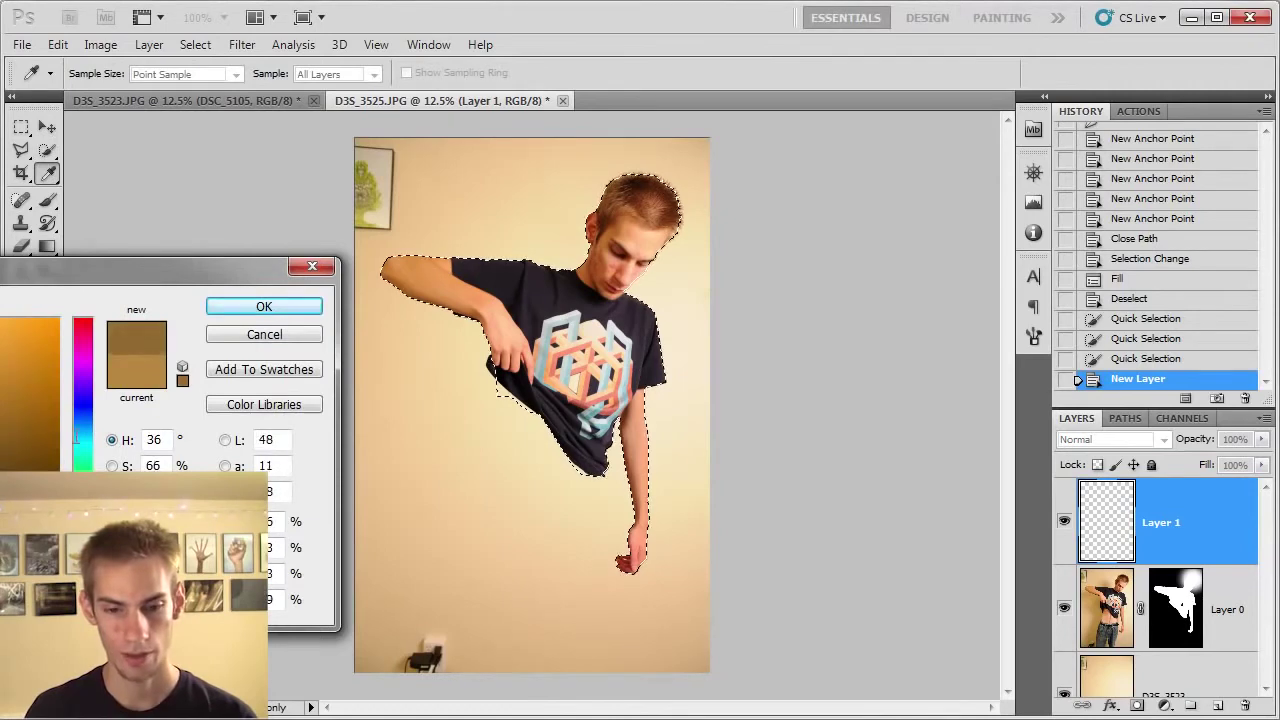
{"action": "left_click", "coordinate": [240, 336]}
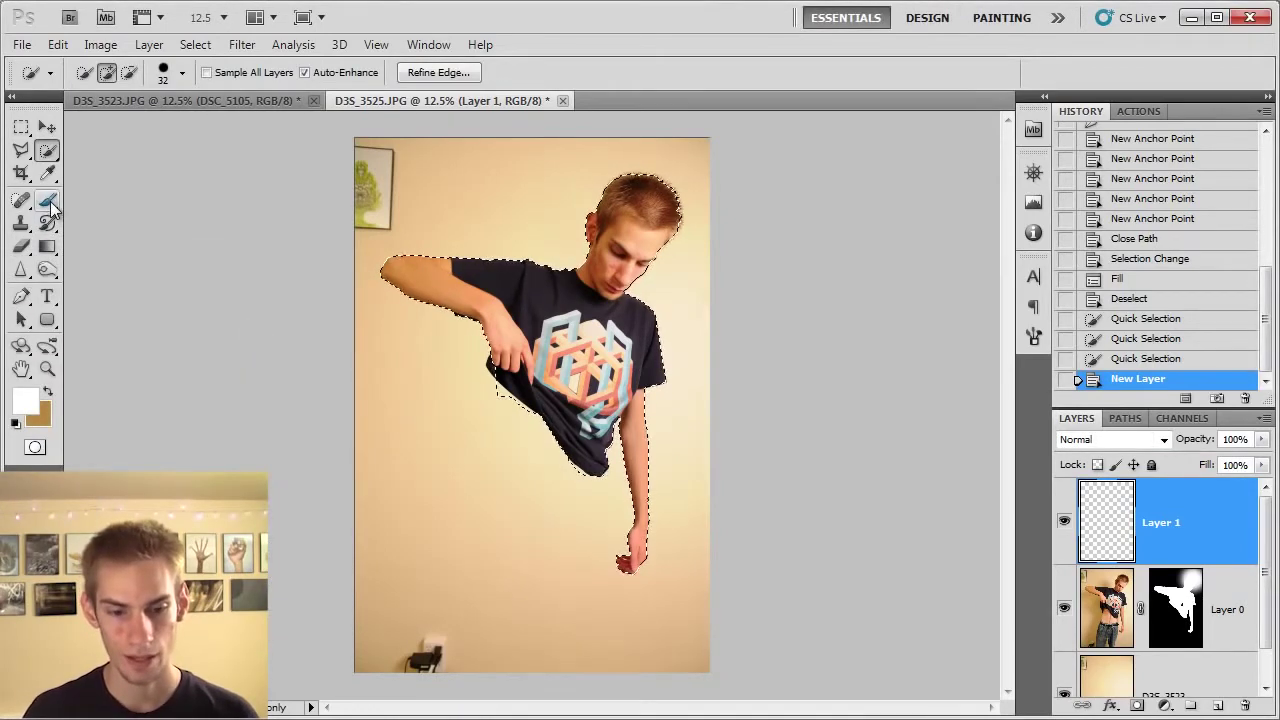
Step: Sample dark tones from the wall's edges, fill the man-shaped selection on Layer 1 with brown, and deselect
{"action": "left_click", "coordinate": [50, 204]}
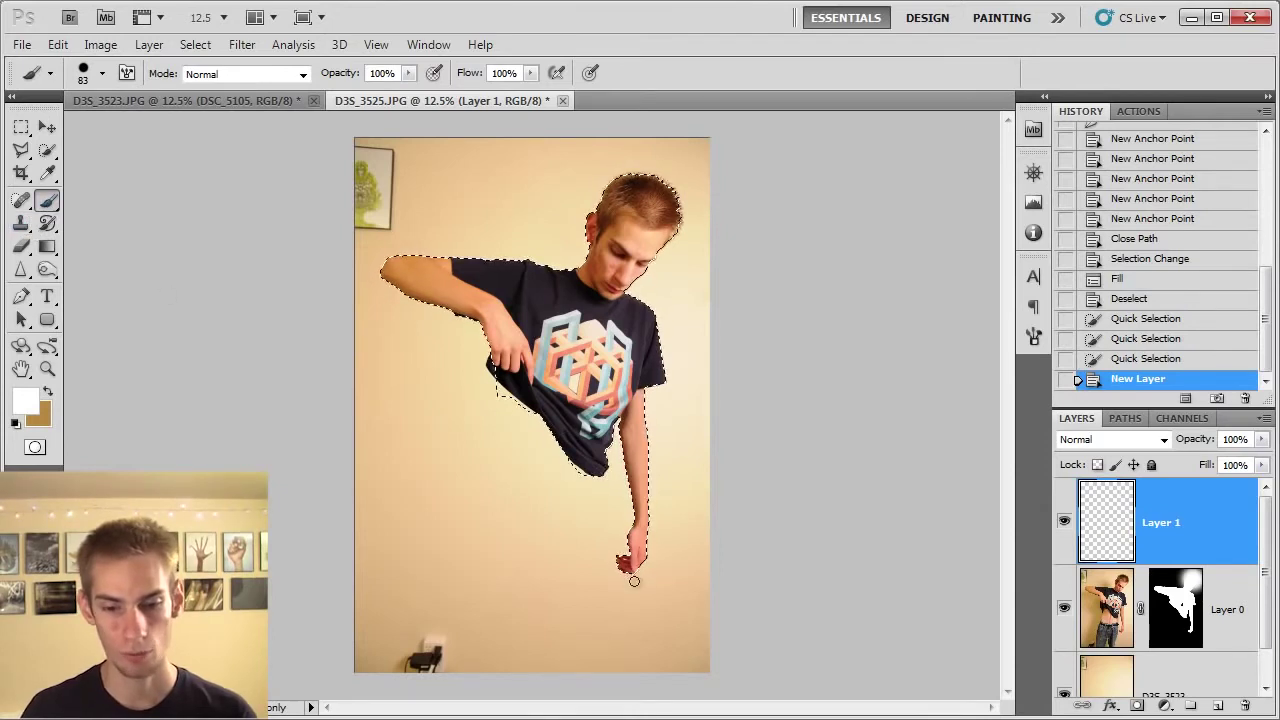
{"action": "left_click", "coordinate": [709, 657], "text": "alt"}
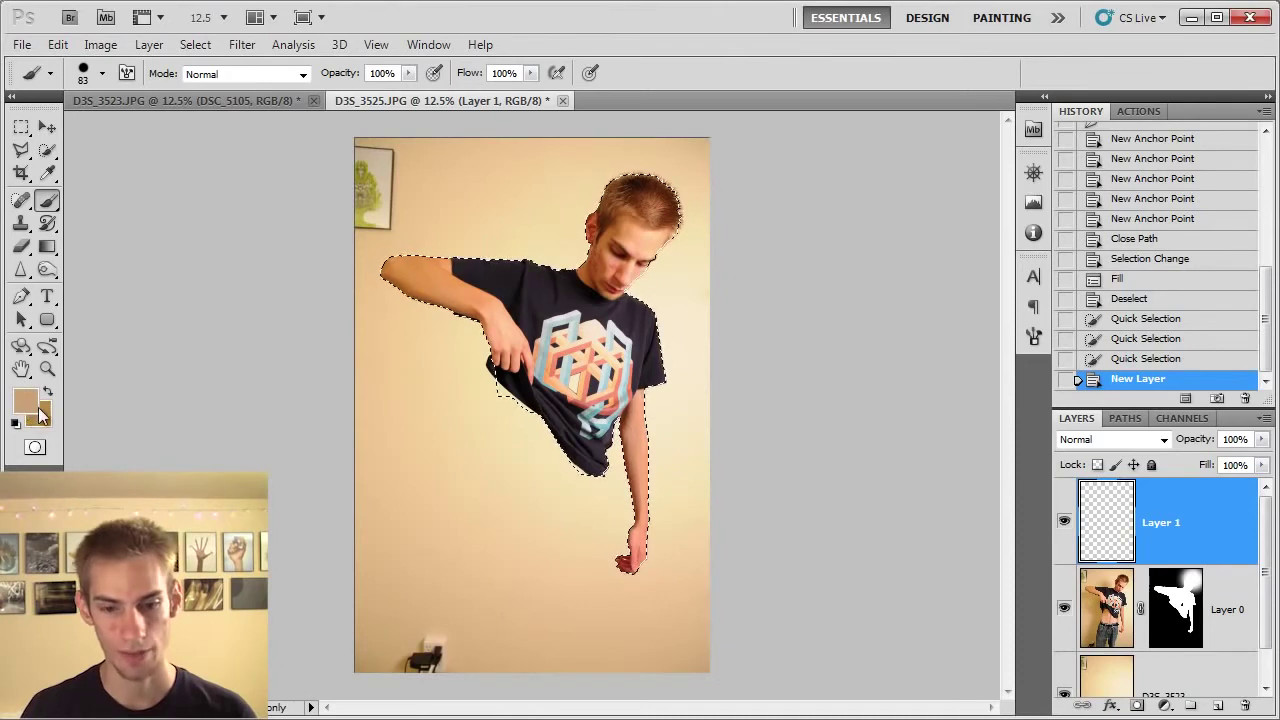
{"action": "left_click", "coordinate": [705, 134], "text": "alt"}
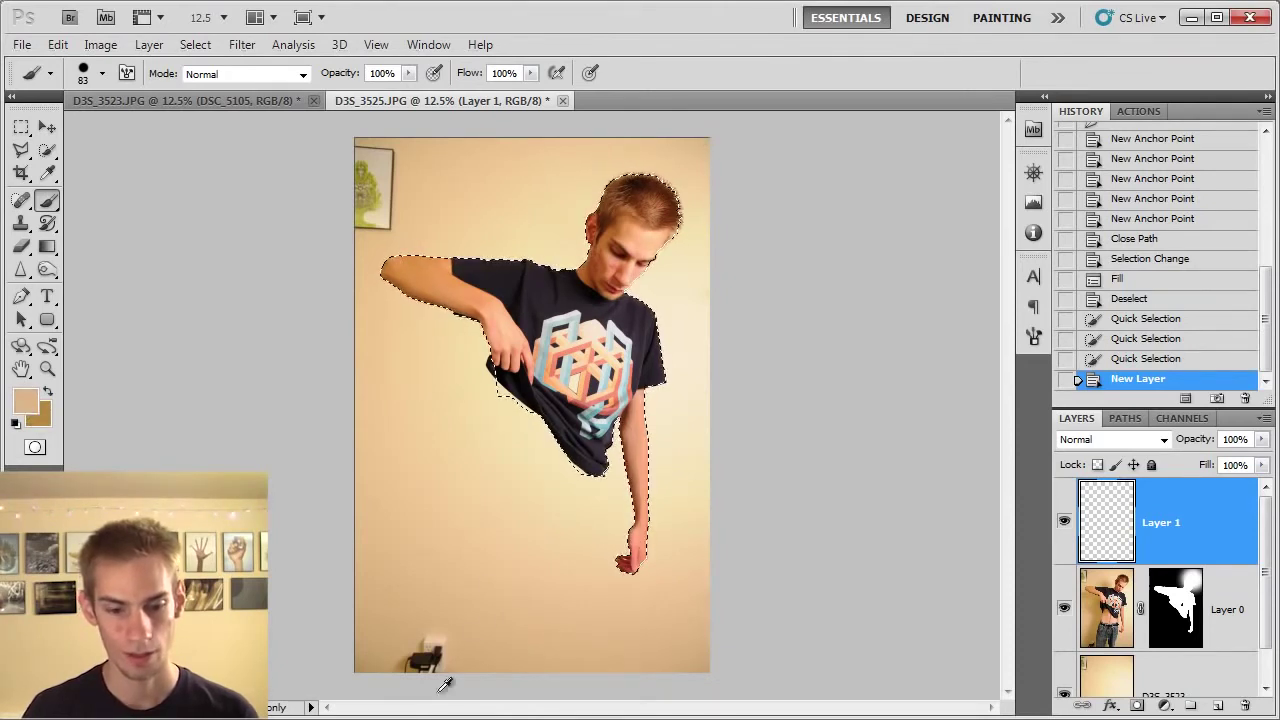
{"action": "left_click", "coordinate": [367, 660], "text": "alt"}
{"action": "left_click", "coordinate": [710, 660], "text": "alt"}
{"action": "left_click", "coordinate": [365, 660], "text": "alt"}
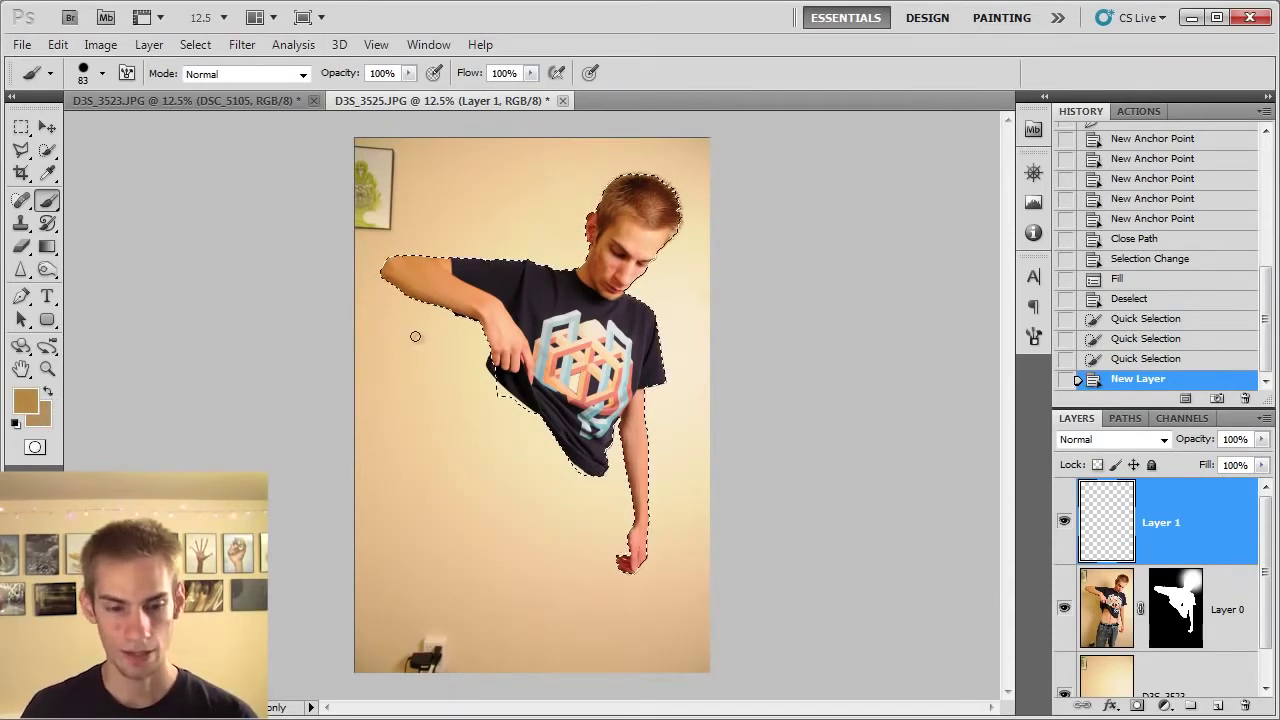
{"action": "key", "text": "alt+BackSpace"}
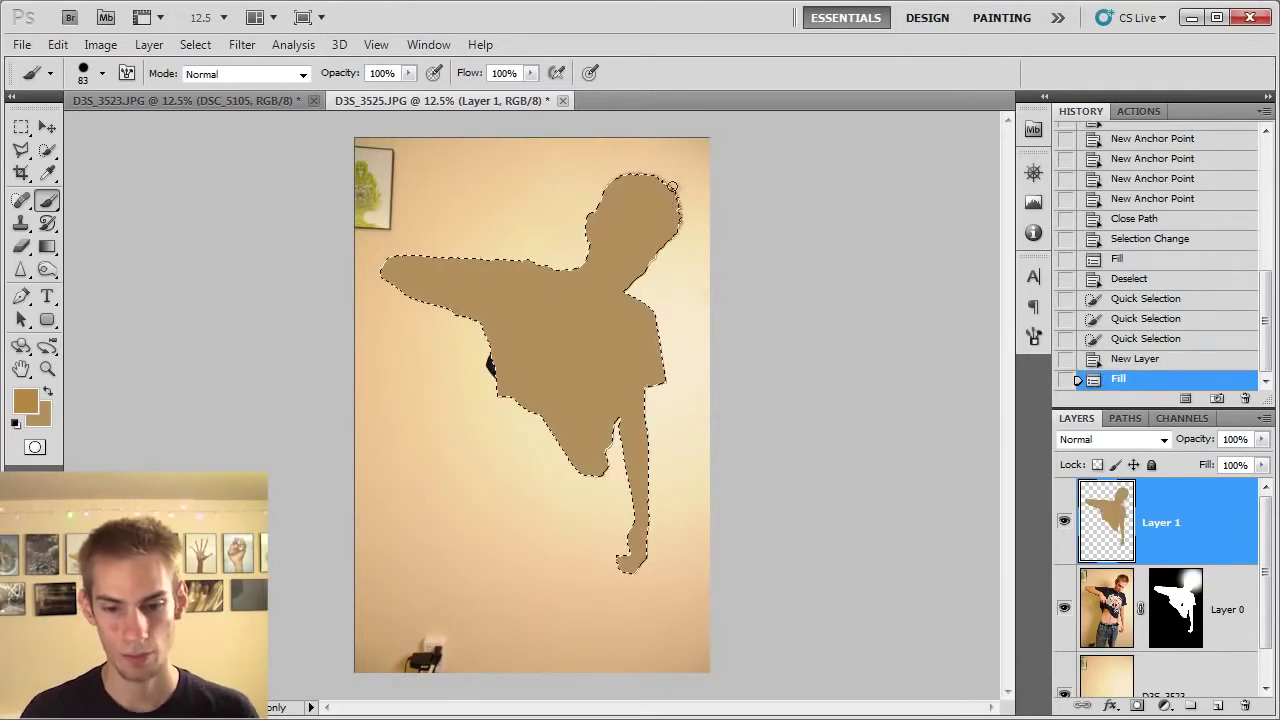
{"action": "left_click", "coordinate": [21, 130]}
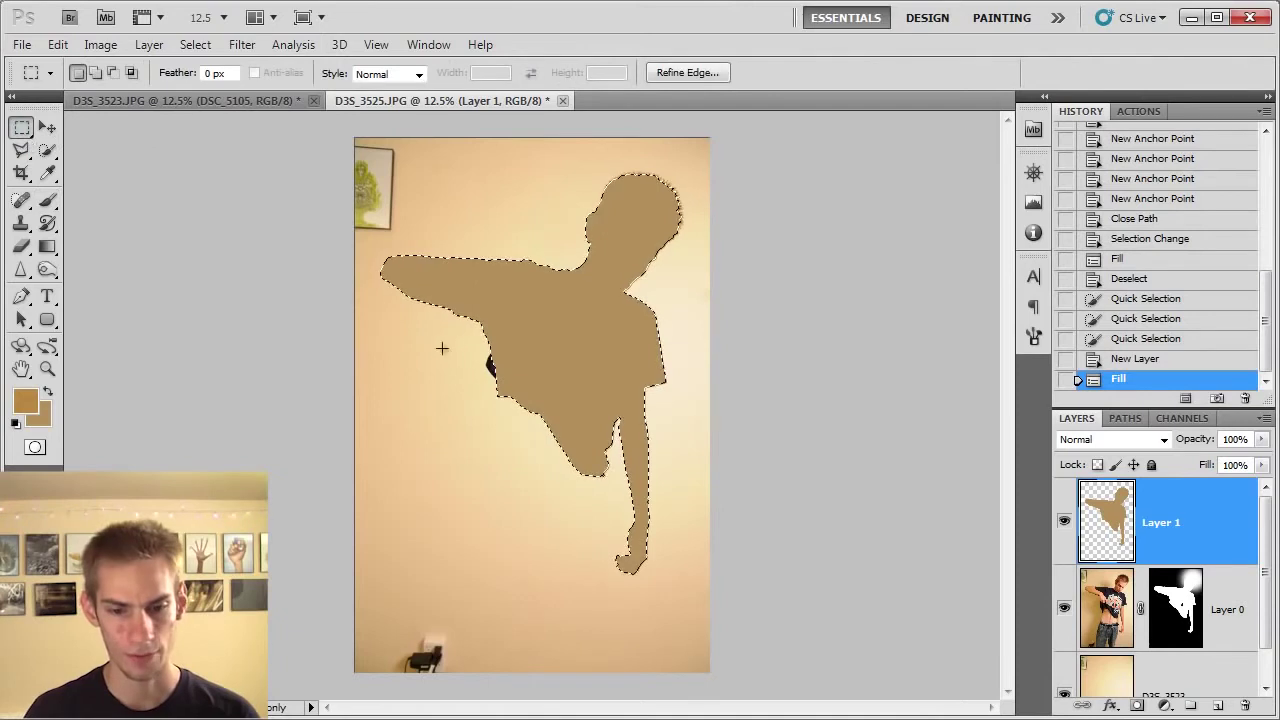
{"action": "key", "text": "ctrl+d"}
Step: Place the brown silhouette layer beneath Layer 0 and shift it left and slightly down to form a wall shadow
{"action": "left_click_drag", "start_coordinate": [1099, 536], "coordinate": [1117, 598]}
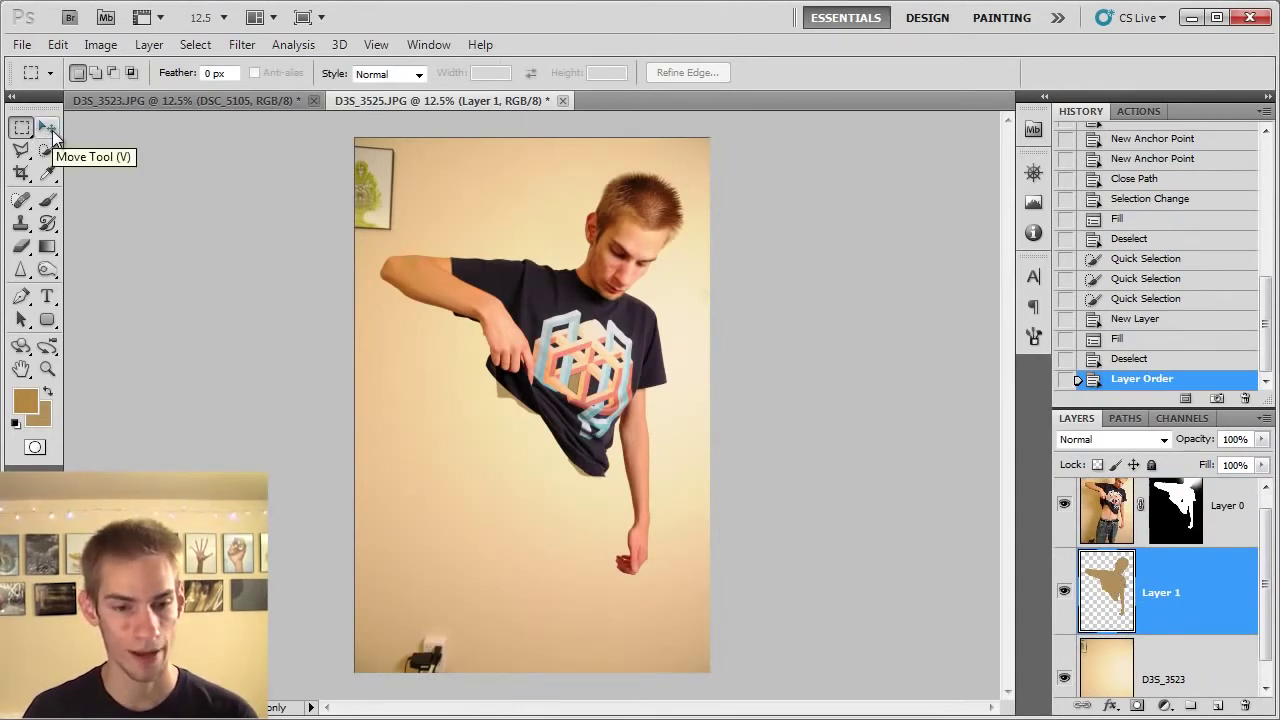
{"action": "left_click", "coordinate": [48, 128]}
{"action": "left_click_drag", "start_coordinate": [607, 366], "coordinate": [560, 379]}
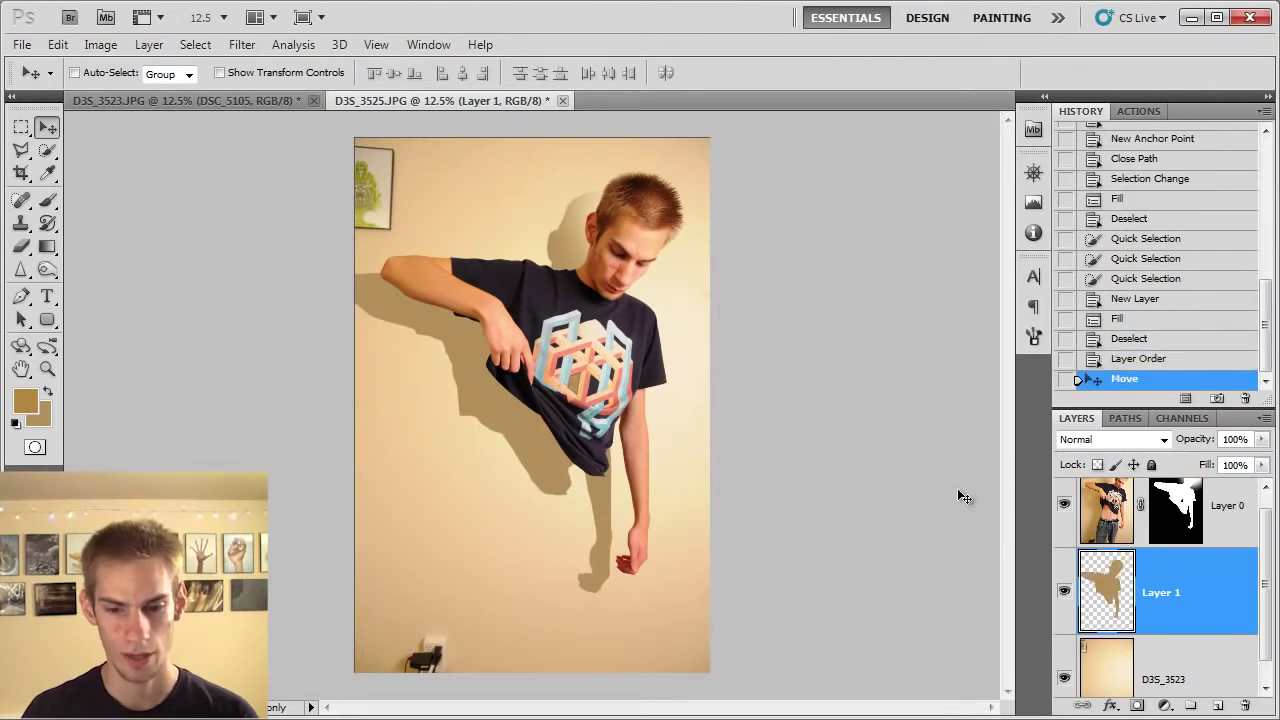
Step: Soften the brown shadow on Layer 1 with a Gaussian Blur of about 82 pixels
{"action": "left_click", "coordinate": [242, 44]}
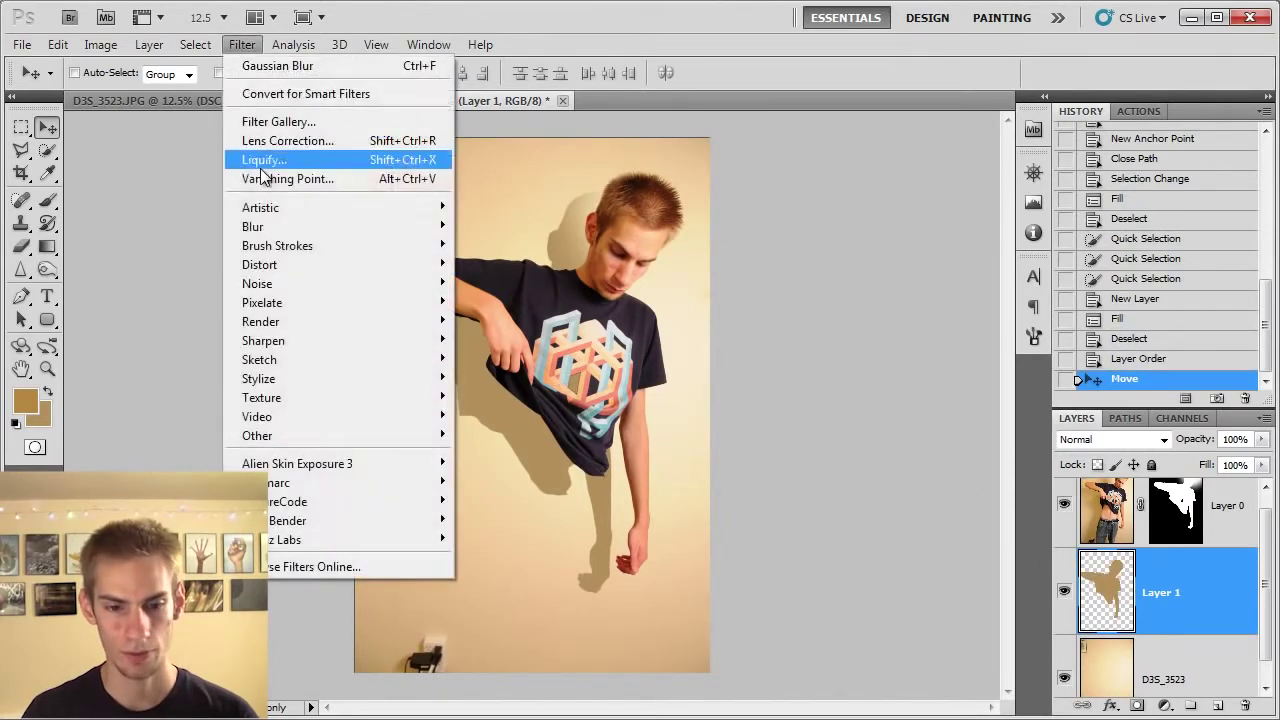
{"action": "mouse_move", "coordinate": [274, 228]}
{"action": "left_click", "coordinate": [538, 298]}
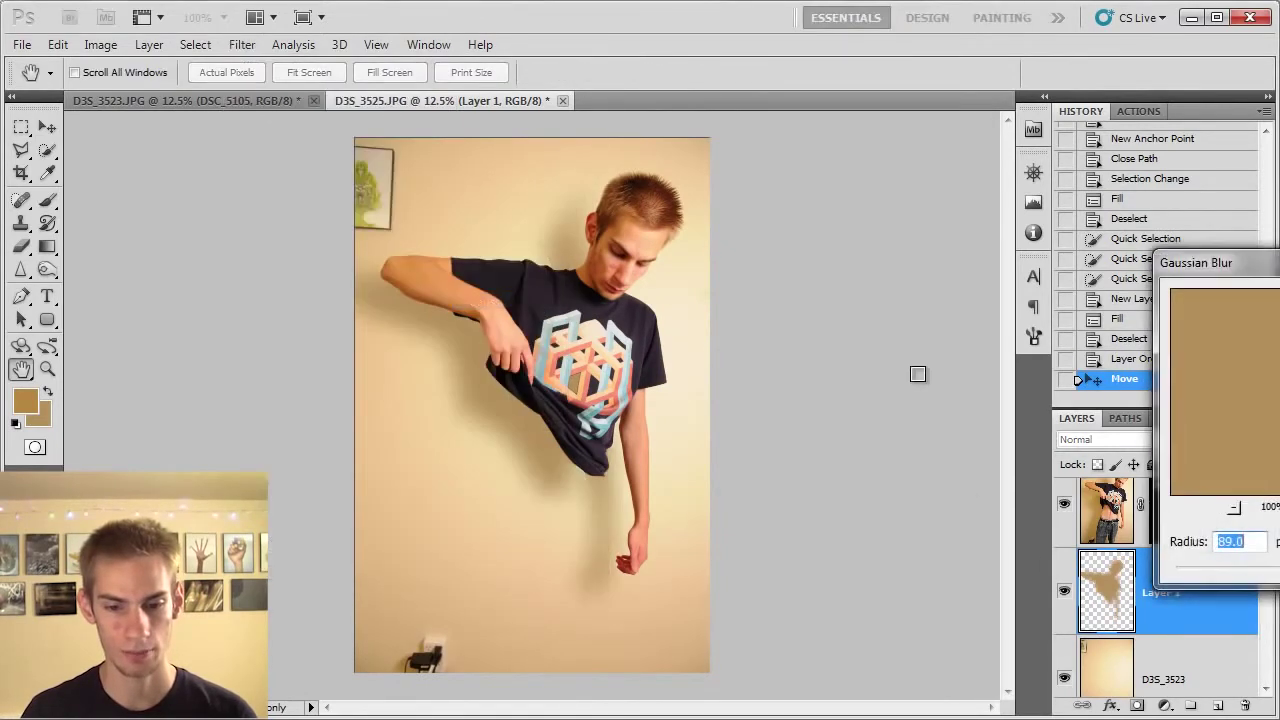
{"action": "left_click_drag", "start_coordinate": [1224, 263], "coordinate": [892, 232]}
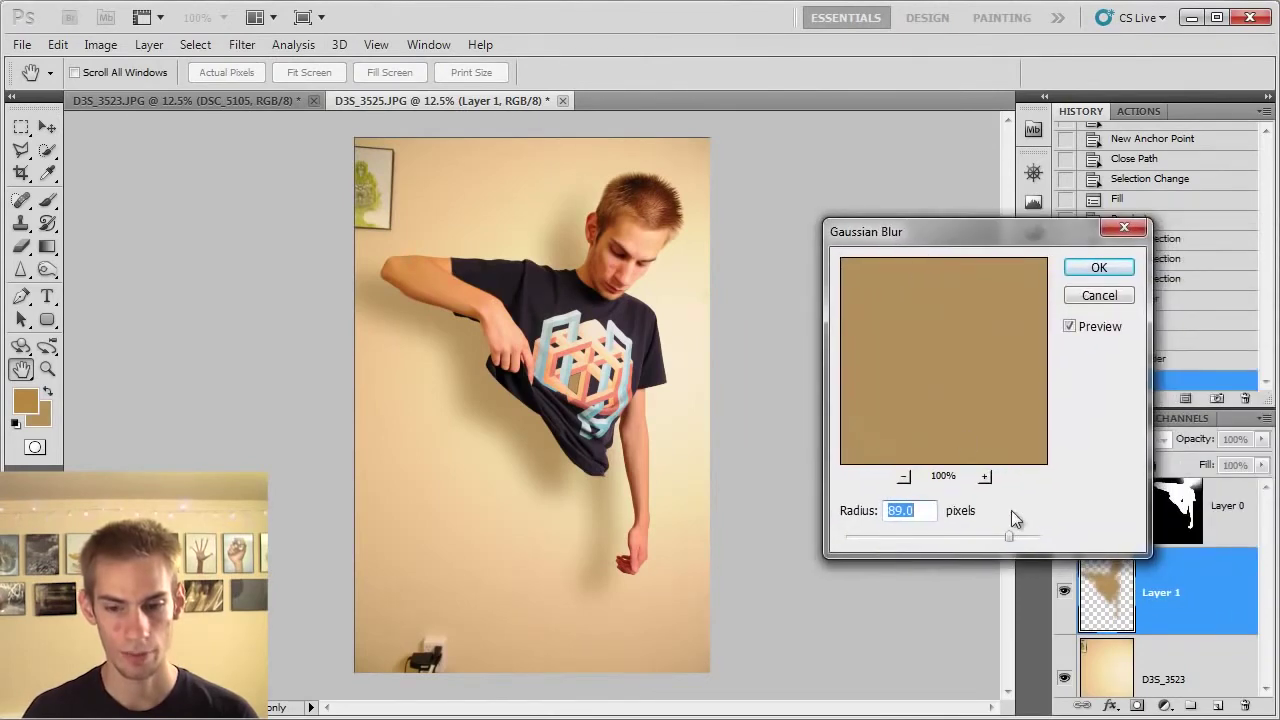
{"action": "mouse_move", "coordinate": [1005, 537]}
{"action": "left_mouse_down"}
{"action": "mouse_move", "coordinate": [853, 536]}
{"action": "mouse_move", "coordinate": [1033, 535]}
{"action": "mouse_move", "coordinate": [1016, 536]}
{"action": "left_mouse_up"}
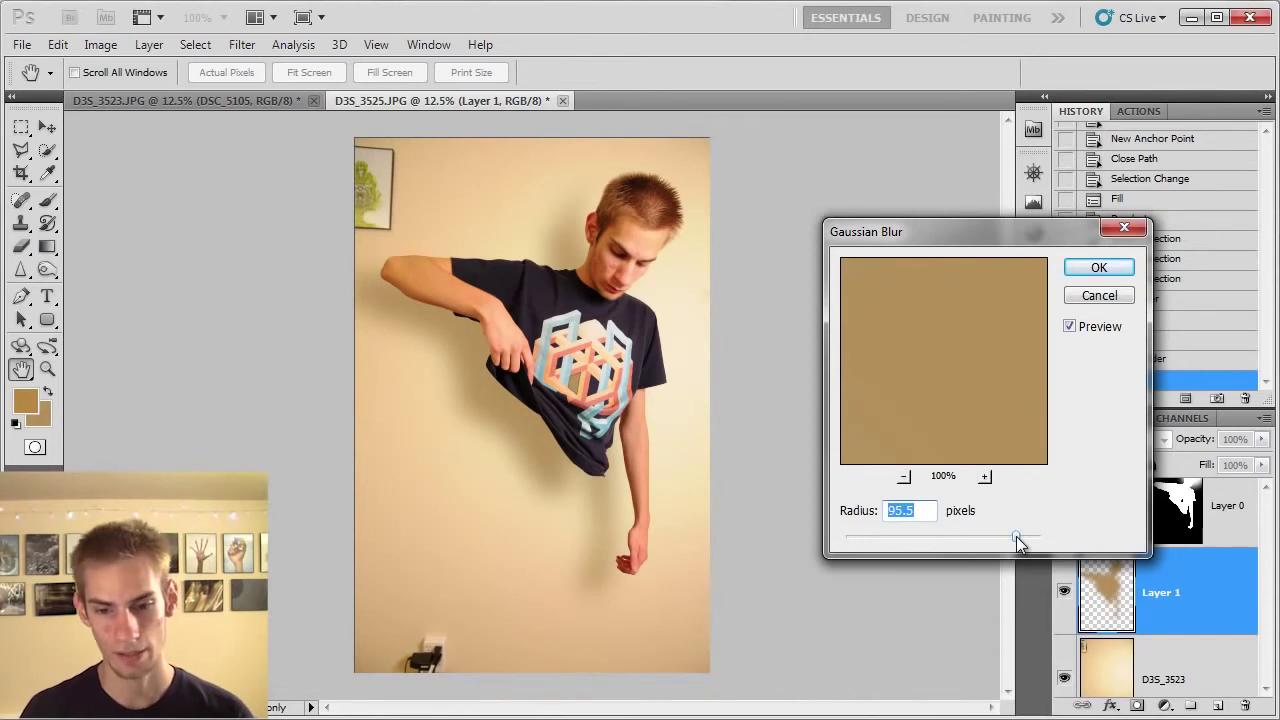
{"action": "mouse_move", "coordinate": [1016, 536]}
{"action": "left_mouse_down"}
{"action": "mouse_move", "coordinate": [1027, 537]}
{"action": "mouse_move", "coordinate": [970, 540]}
{"action": "mouse_move", "coordinate": [1003, 540]}
{"action": "left_mouse_up"}
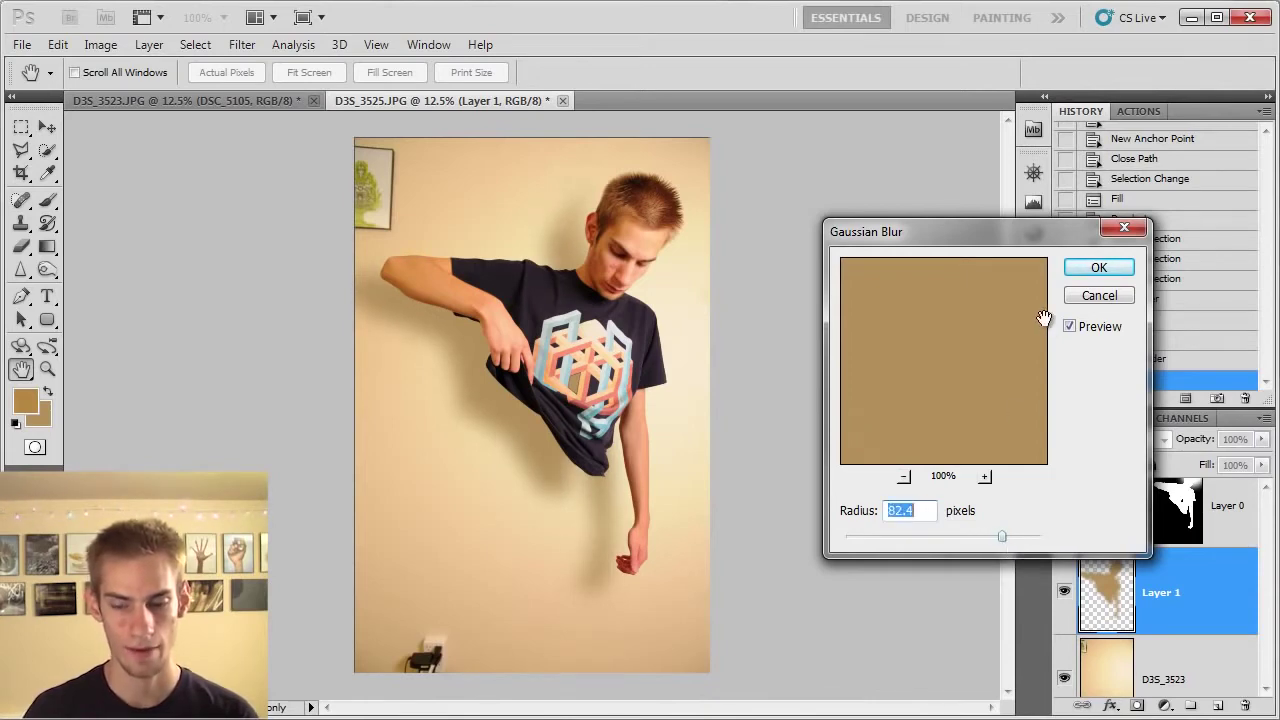
{"action": "left_click_drag", "start_coordinate": [1002, 538], "coordinate": [1005, 539]}
{"action": "left_click", "coordinate": [1099, 267]}
{"action": "key", "text": "v"}
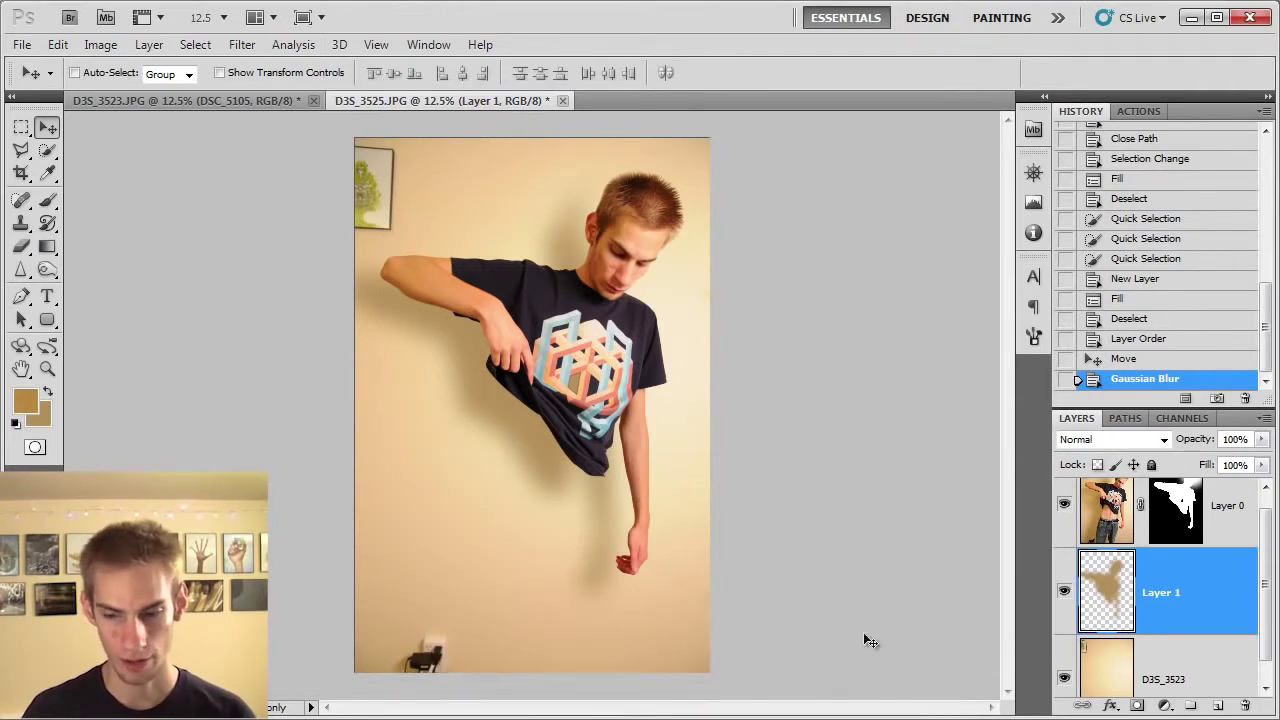
Step: On the D3S_3523 layer, draw a rectangular marquee around the framed tree picture on the wall
{"action": "scroll", "coordinate": [1118, 630], "scroll_direction": "down", "scroll_amount": 1}
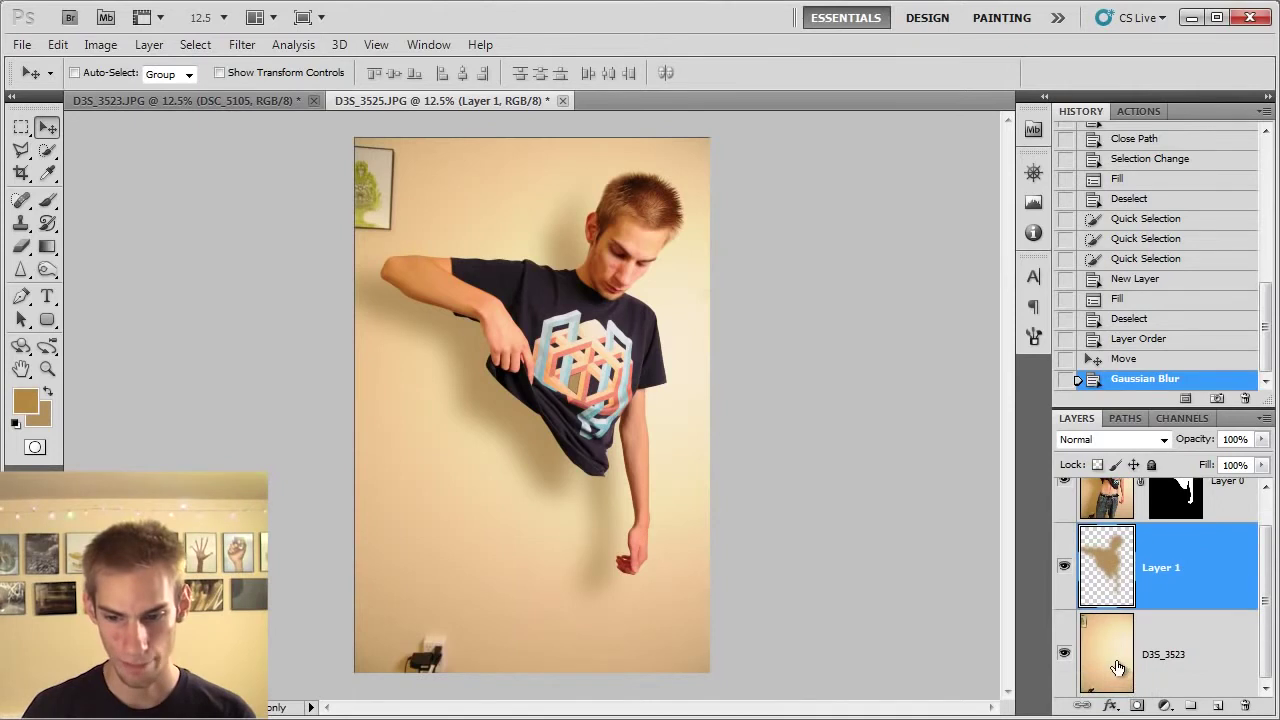
{"action": "left_click", "coordinate": [1112, 662]}
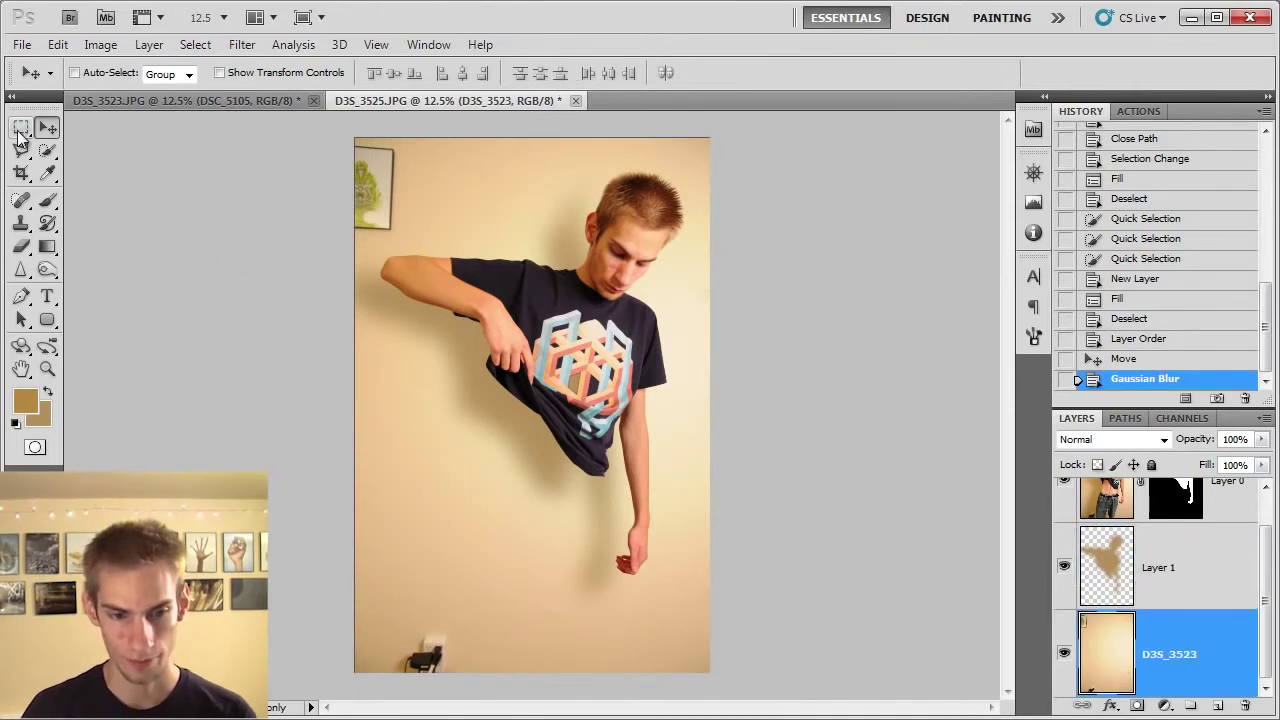
{"action": "left_click", "coordinate": [20, 129]}
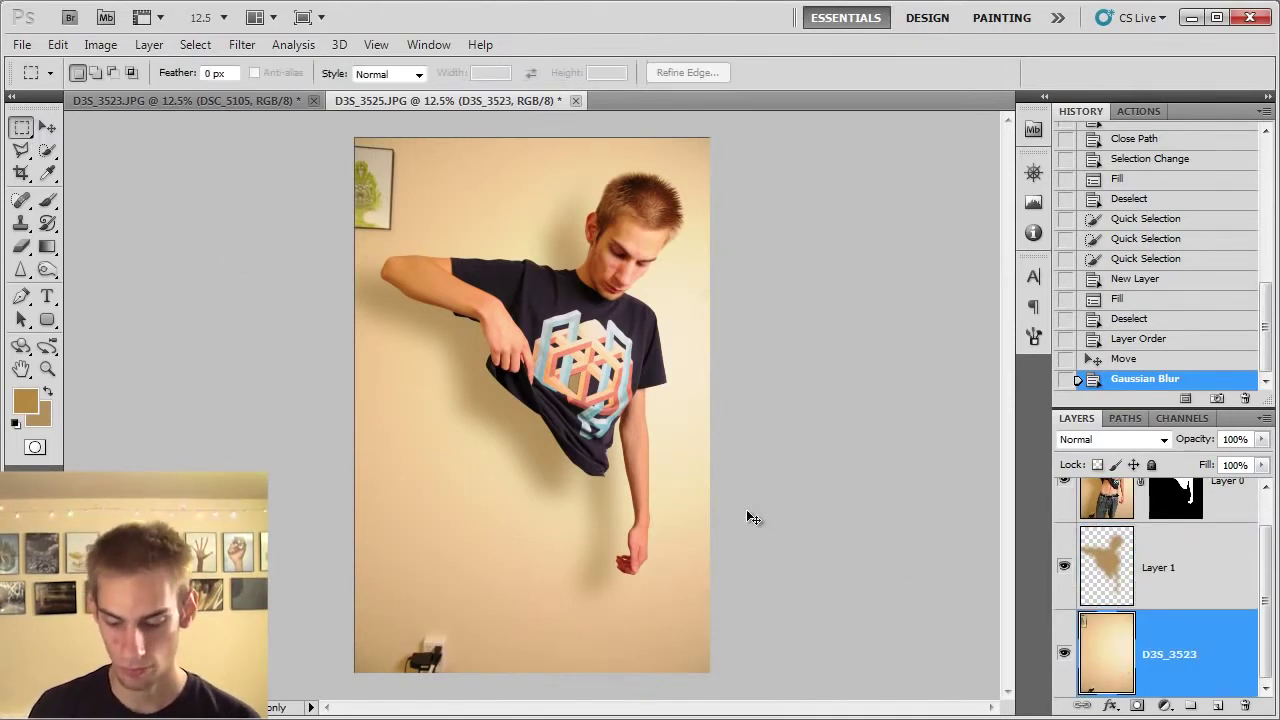
{"action": "scroll", "coordinate": [565, 463], "scroll_direction": "up", "scroll_amount": 3}
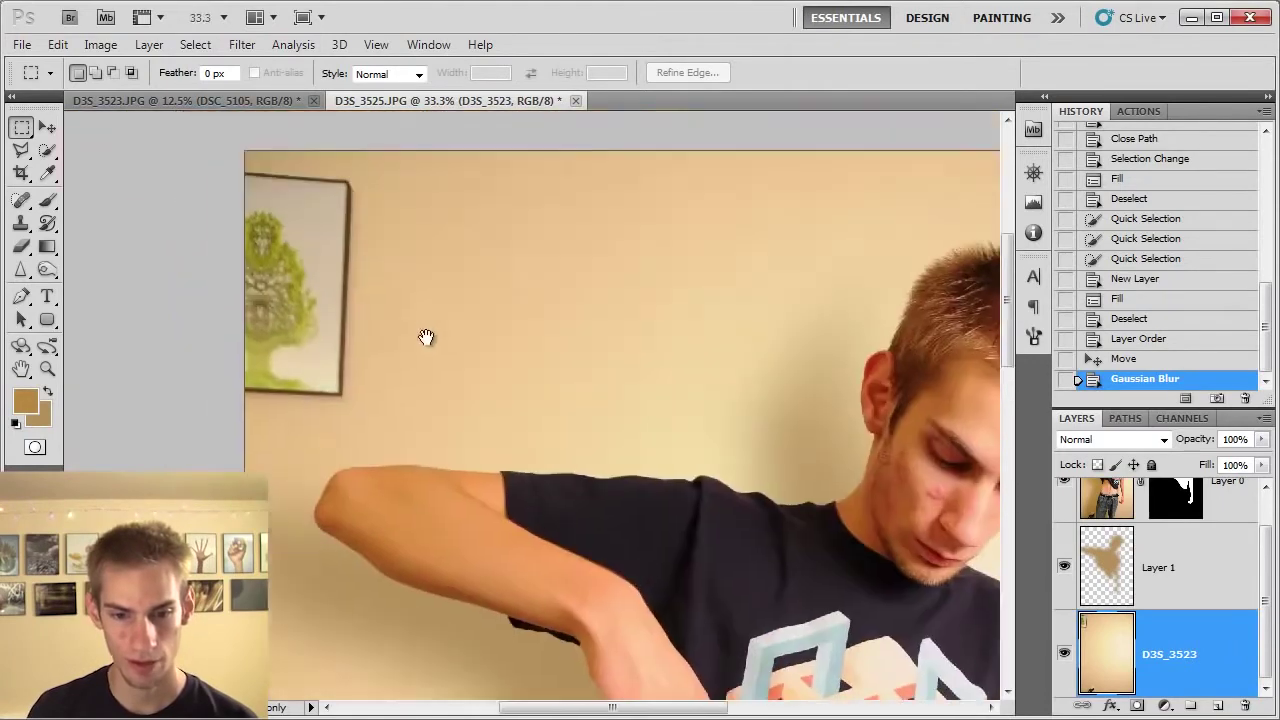
{"action": "left_click_drag", "start_coordinate": [425, 337], "coordinate": [583, 457]}
{"action": "scroll", "coordinate": [571, 460], "scroll_direction": "up", "scroll_amount": 1}
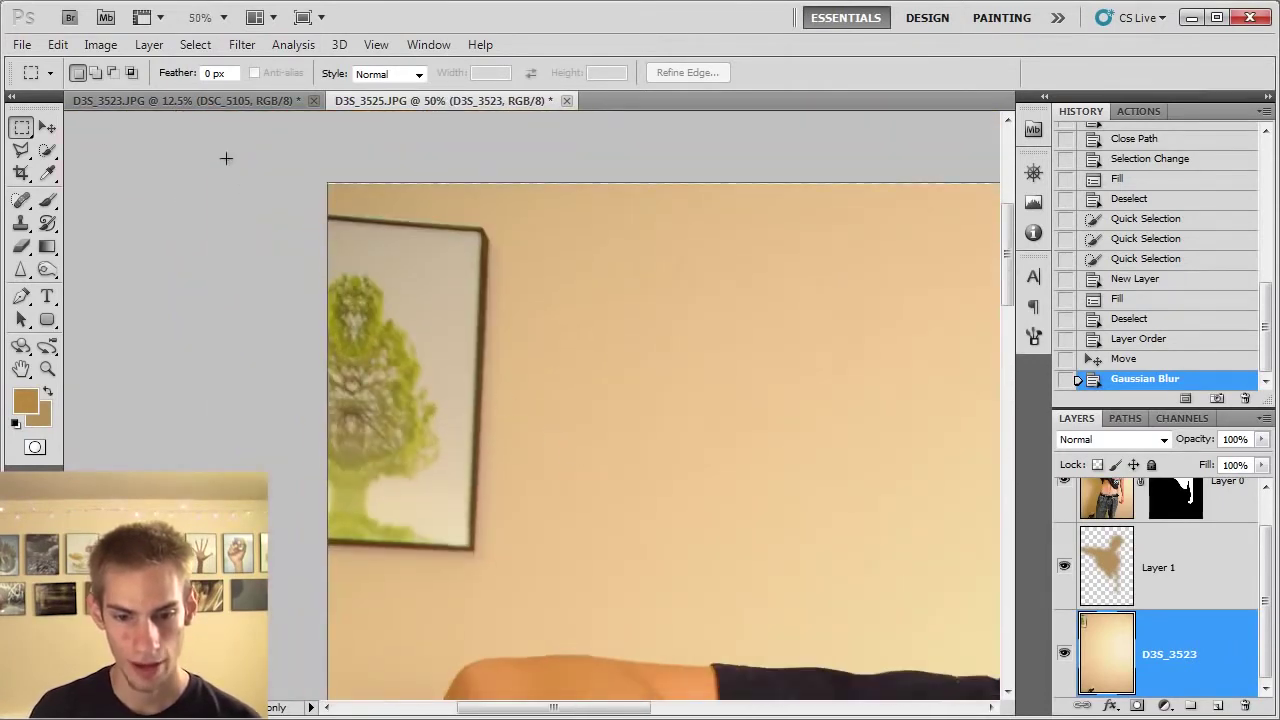
{"action": "left_click_drag", "start_coordinate": [294, 203], "coordinate": [507, 576]}
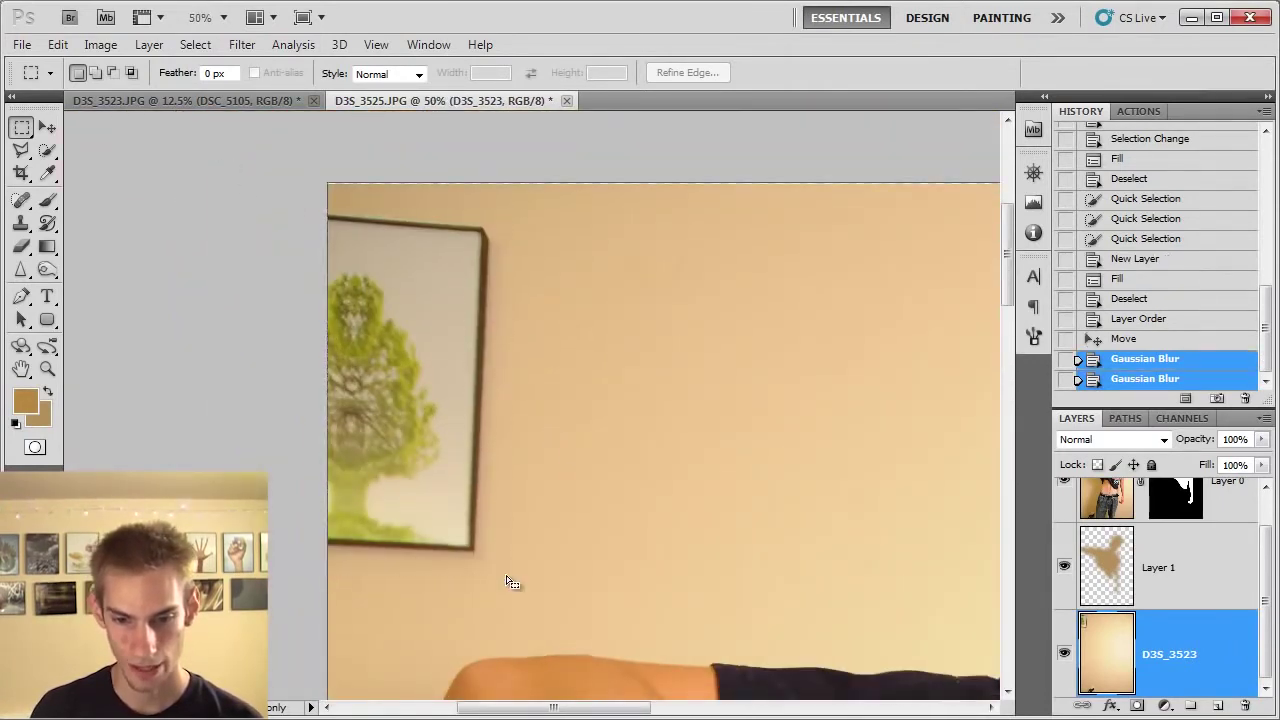
Step: Fill the selected picture area using Content-Aware, with Normal blending at 100% opacity
{"action": "key", "text": "i"}
{"action": "key", "text": "shift+BackSpace"}
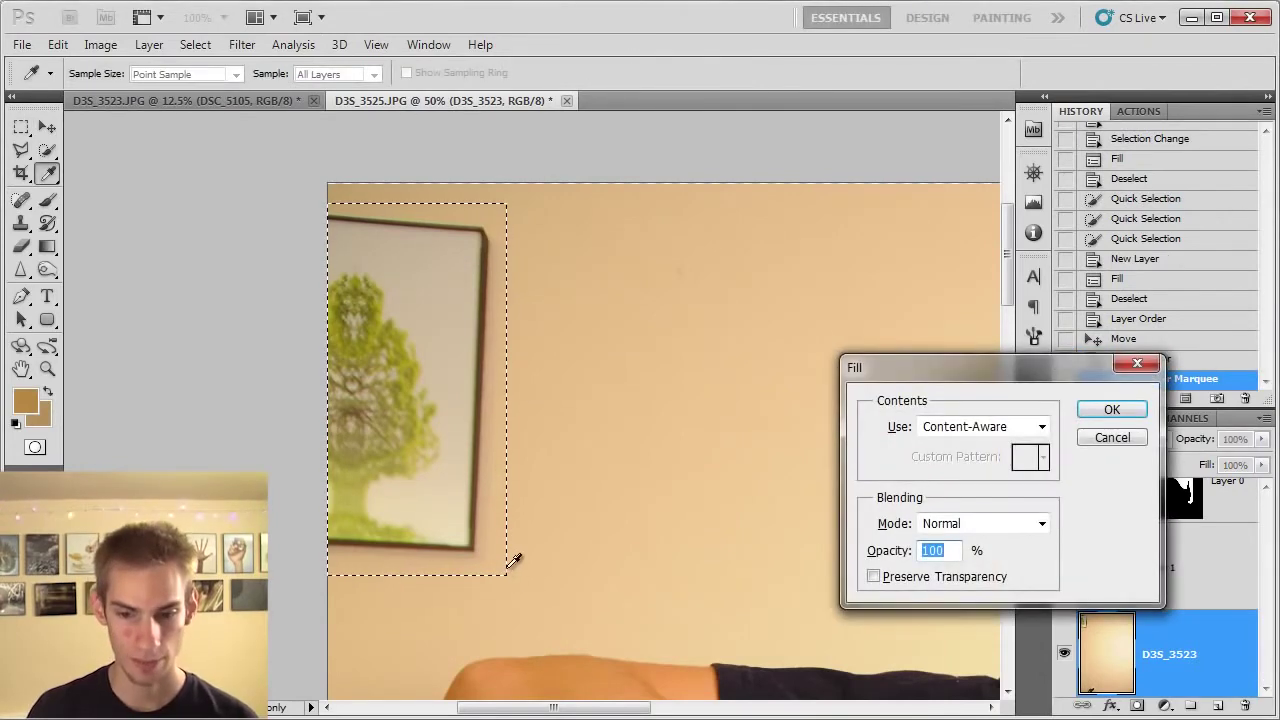
{"action": "left_click_drag", "start_coordinate": [975, 365], "coordinate": [585, 259]}
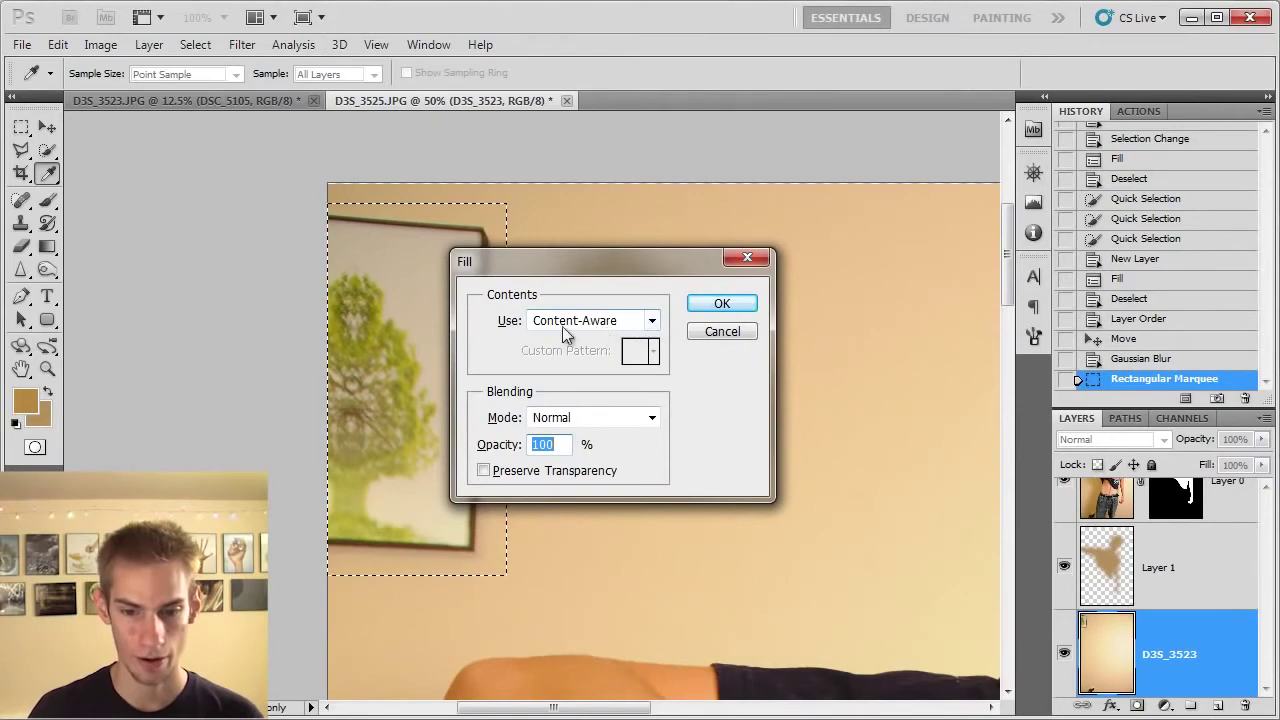
{"action": "left_click", "coordinate": [603, 330]}
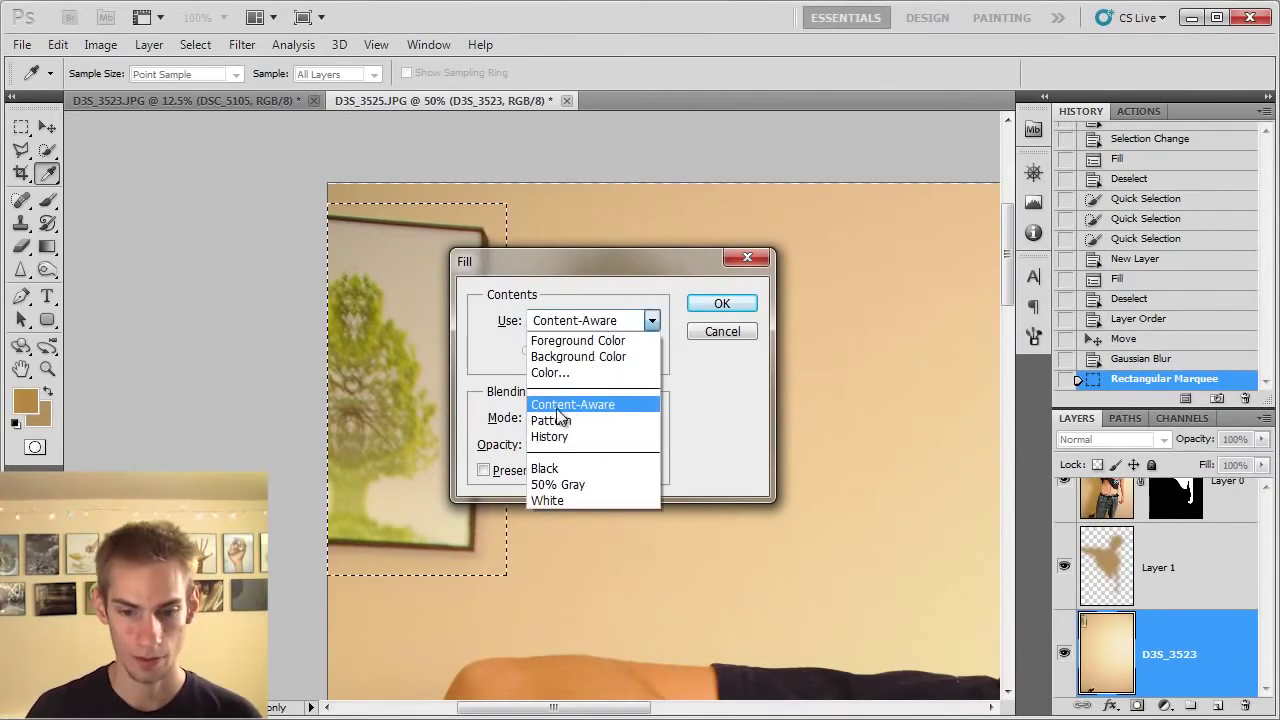
{"action": "left_click", "coordinate": [610, 403]}
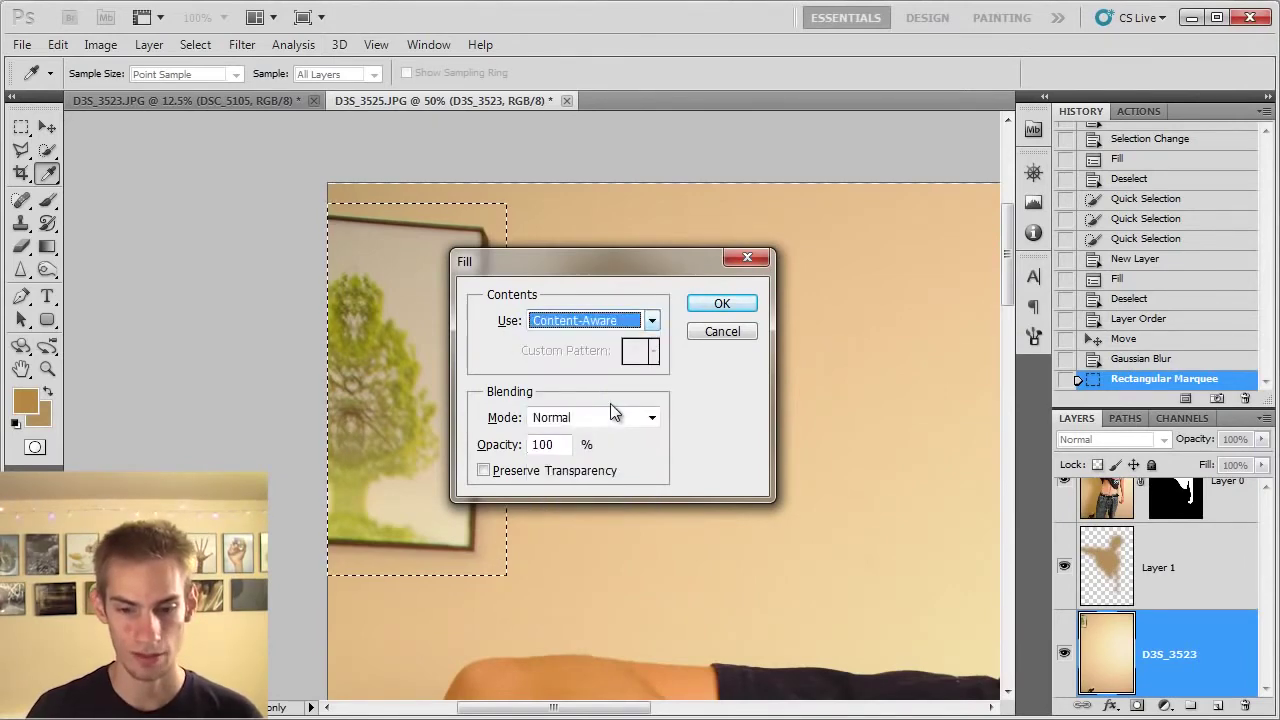
{"action": "left_click", "coordinate": [718, 306]}
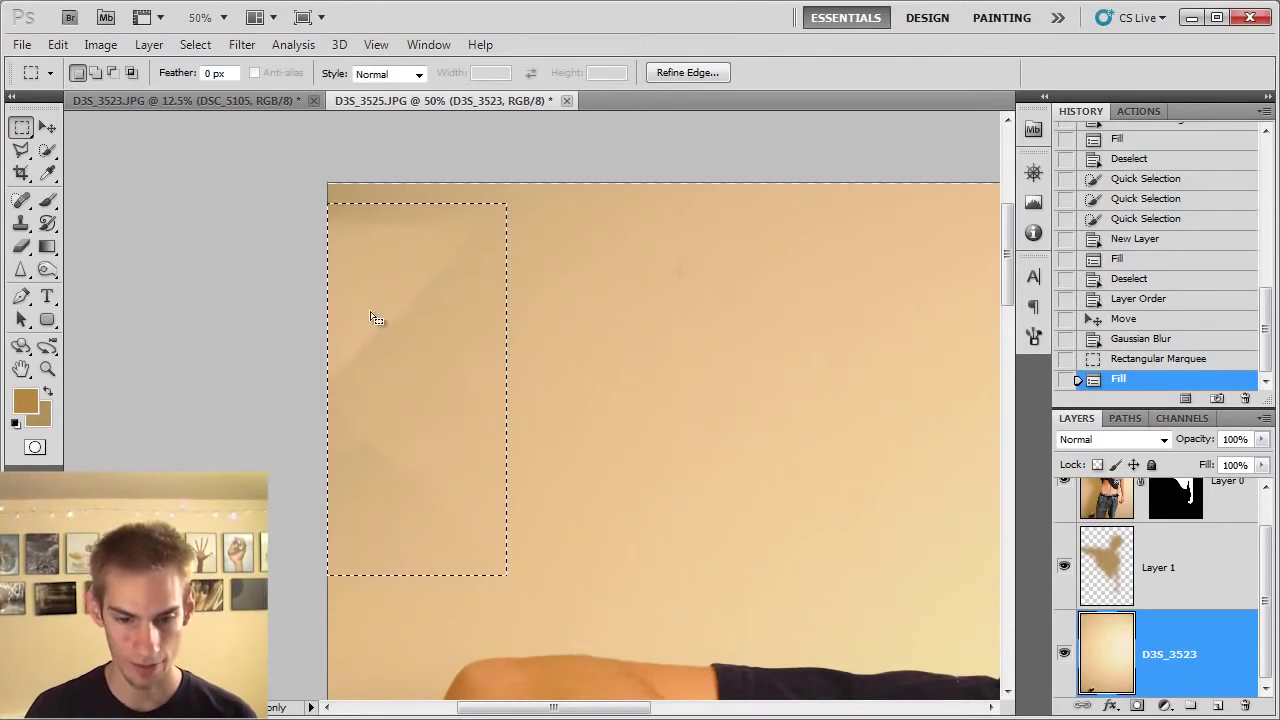
Step: Inspect the filled wall corner up close and clear the selection
{"action": "key", "text": "ctrl+plus"}
{"action": "left_click_drag", "start_coordinate": [373, 312], "coordinate": [536, 498]}
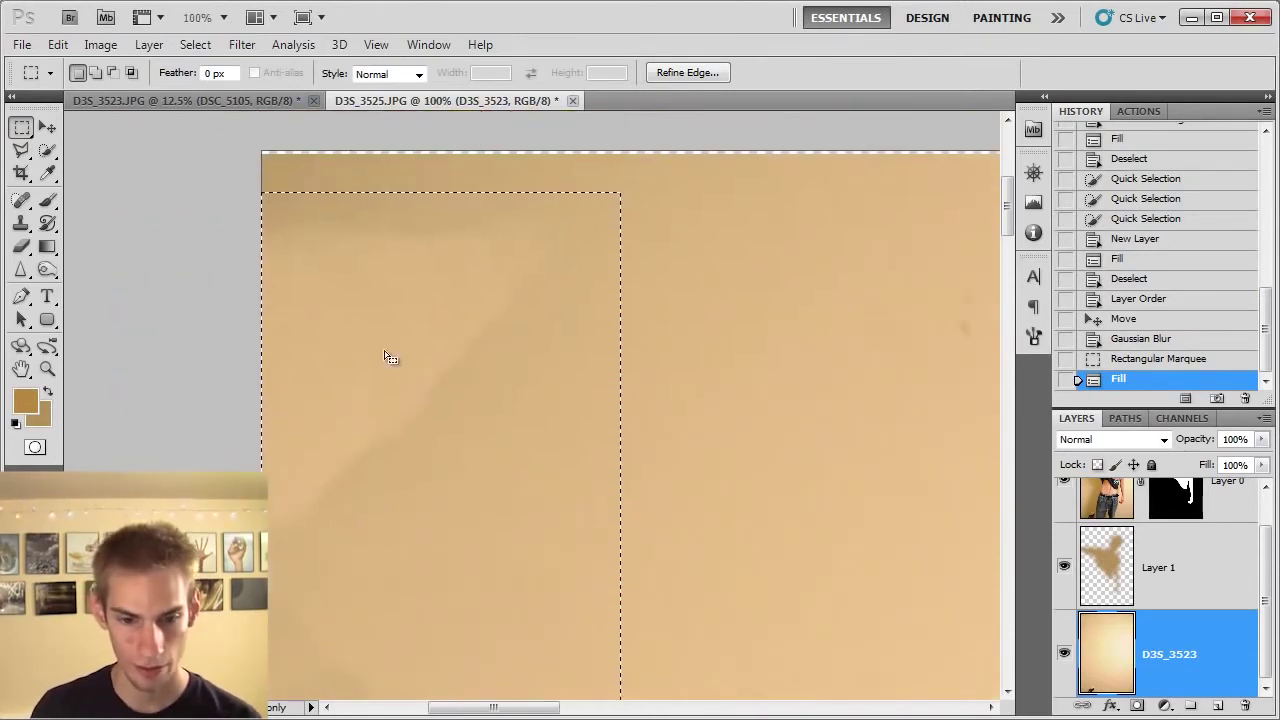
{"action": "key", "text": "ctrl+minus"}
{"action": "key", "text": "ctrl+minus"}
{"action": "key", "text": "ctrl+plus"}
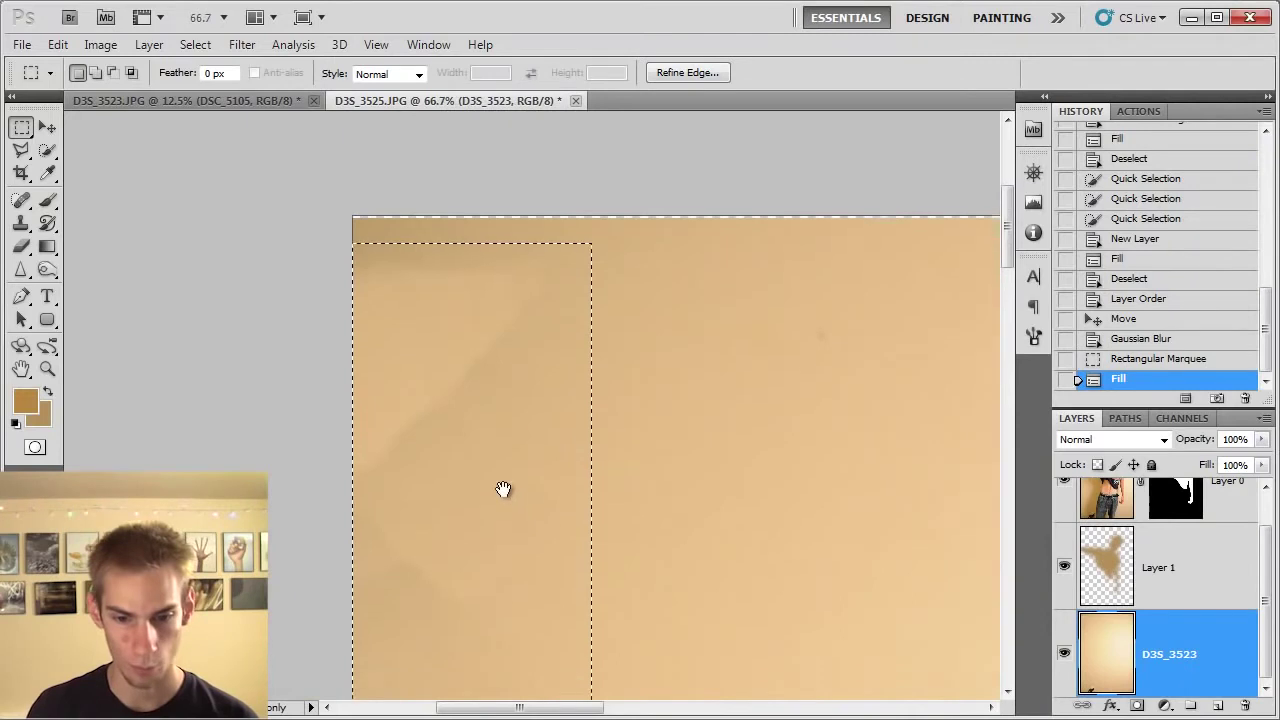
{"action": "scroll", "coordinate": [515, 470], "scroll_direction": "down", "scroll_amount": 2}
{"action": "key", "text": "ctrl+minus"}
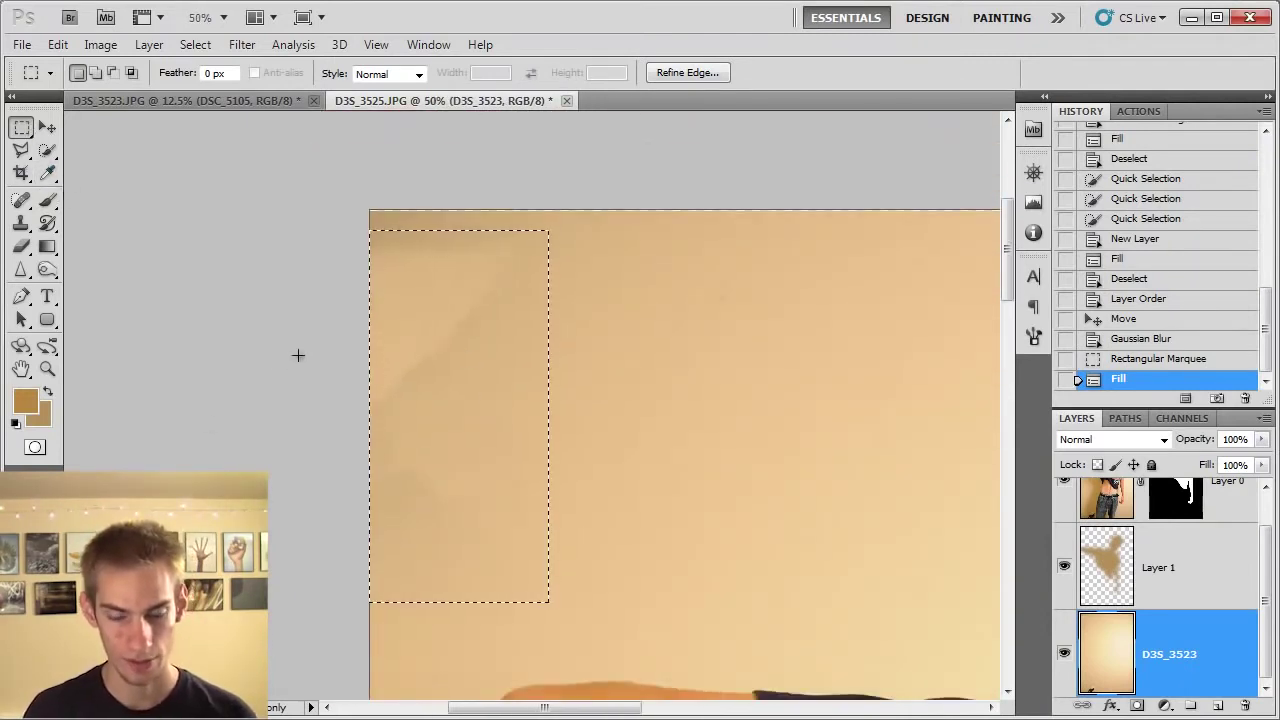
{"action": "key", "text": "ctrl+d"}
Step: Blend the uneven patches in the filled wall corner using the Mixer Brush with the Moist, Light Mix preset
{"action": "left_click", "coordinate": [47, 199]}
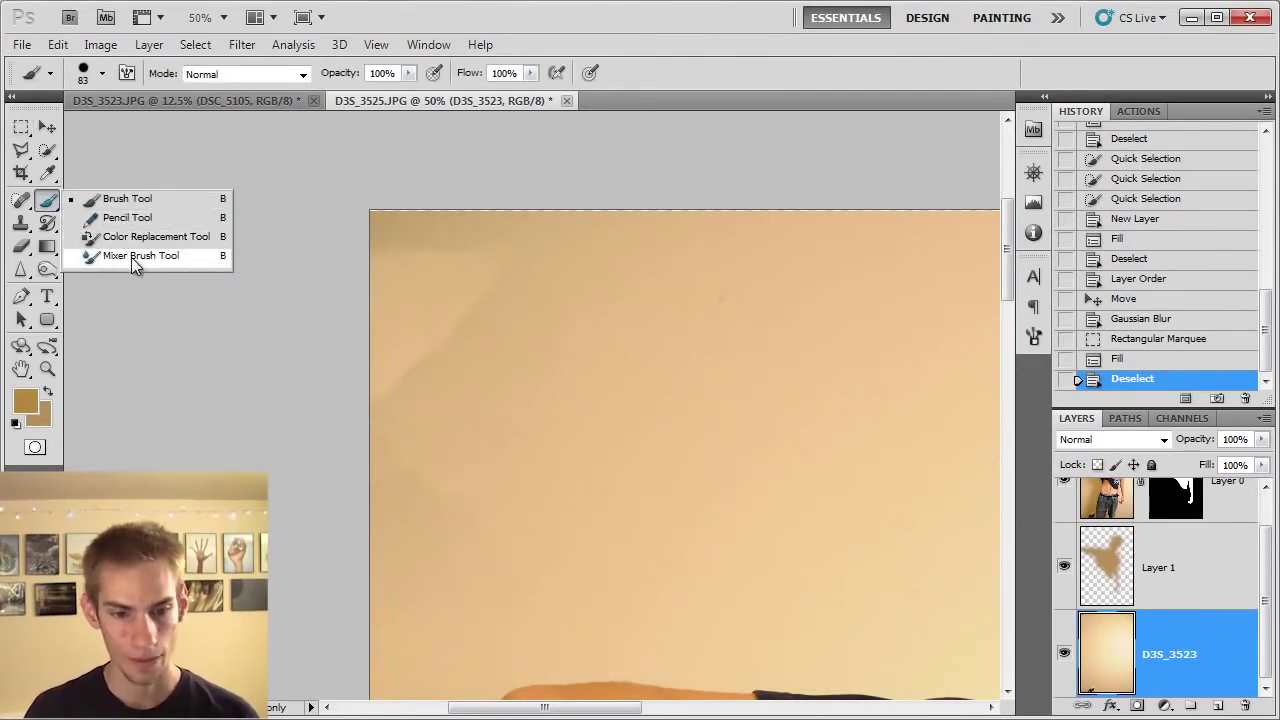
{"action": "left_click", "coordinate": [131, 256]}
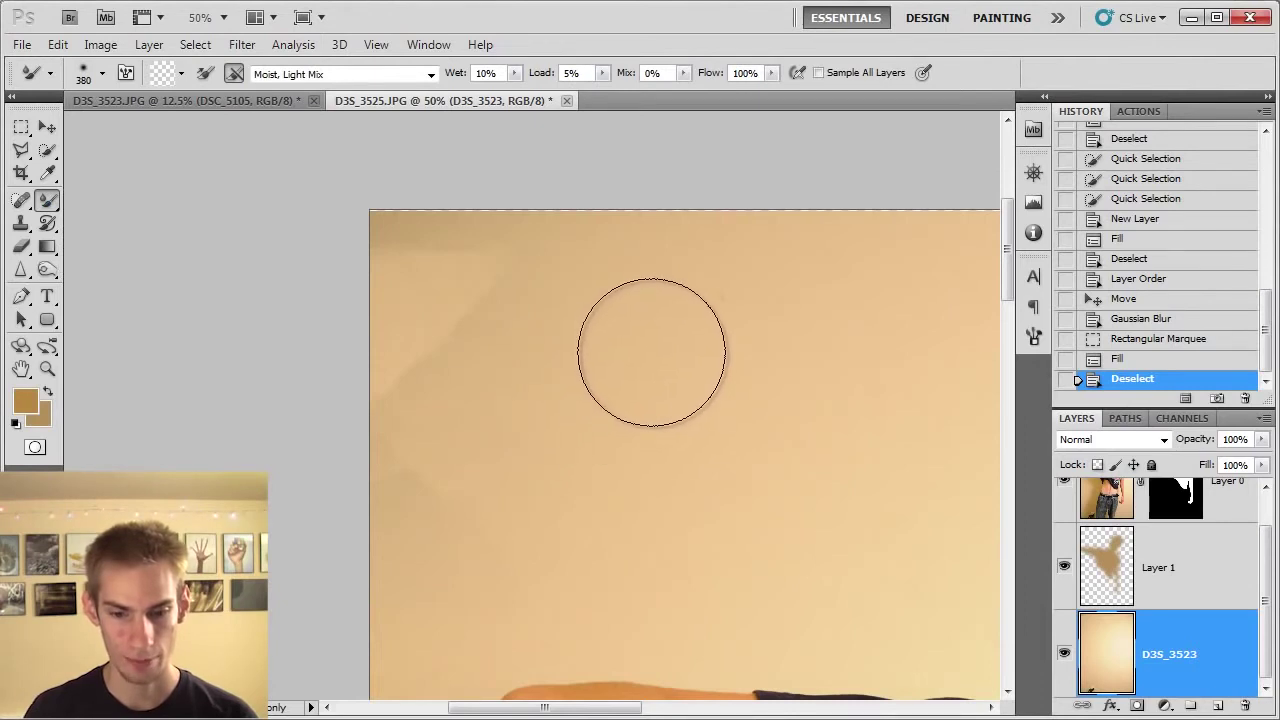
{"action": "mouse_move", "coordinate": [267, 352]}
{"action": "left_mouse_down"}
{"action": "mouse_move", "coordinate": [588, 351]}
{"action": "mouse_move", "coordinate": [689, 335]}
{"action": "mouse_move", "coordinate": [283, 329]}
{"action": "left_mouse_up"}
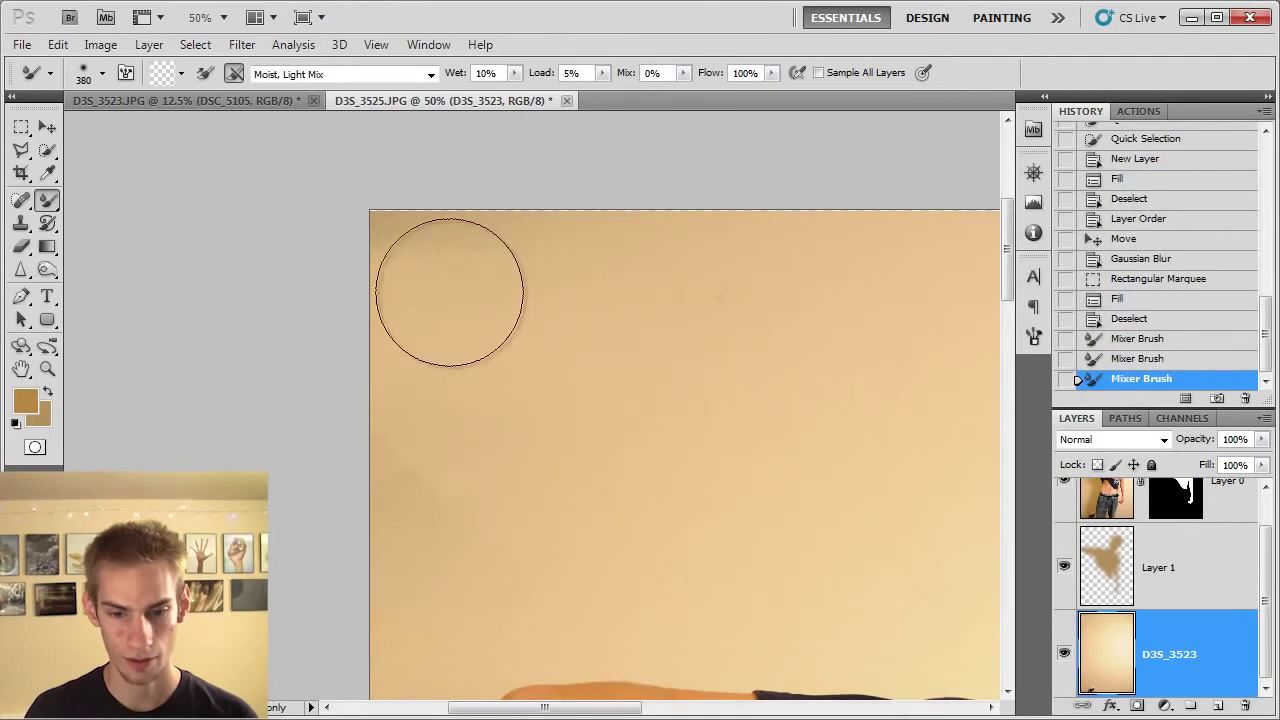
{"action": "left_click_drag", "start_coordinate": [449, 286], "coordinate": [374, 288]}
{"action": "left_click_drag", "start_coordinate": [671, 263], "coordinate": [497, 351]}
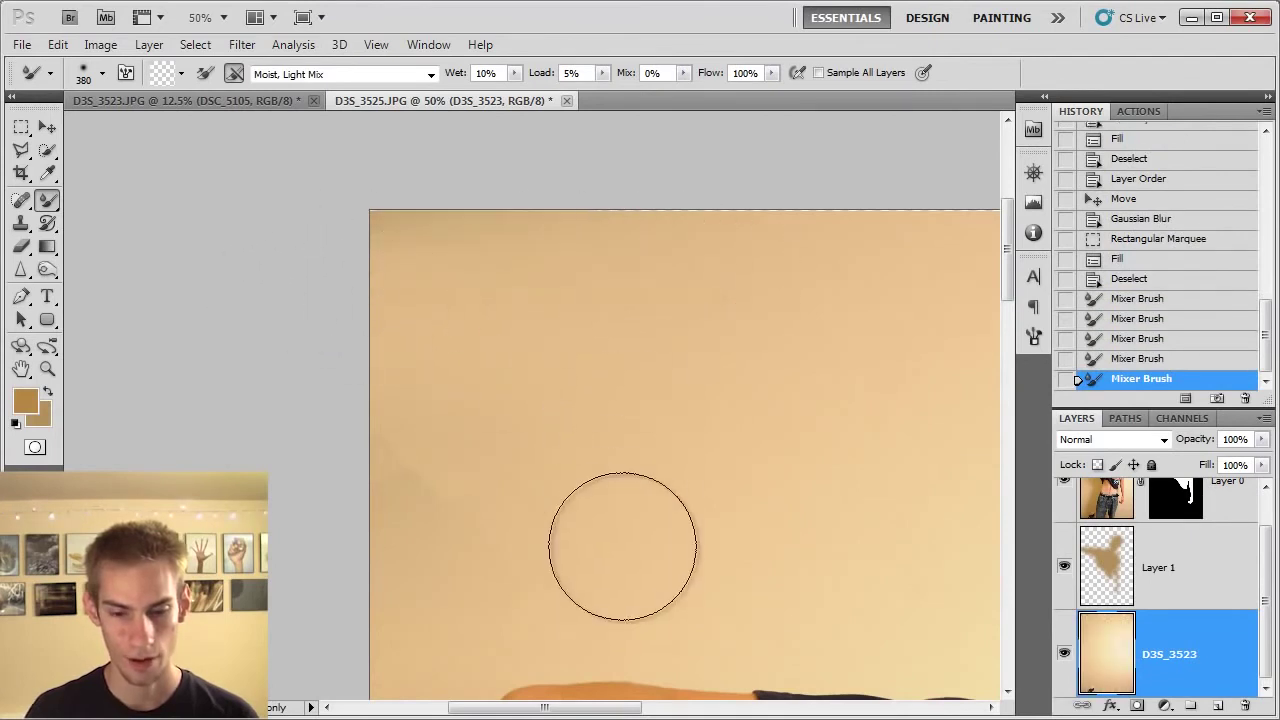
{"action": "left_click_drag", "start_coordinate": [269, 443], "coordinate": [577, 520]}
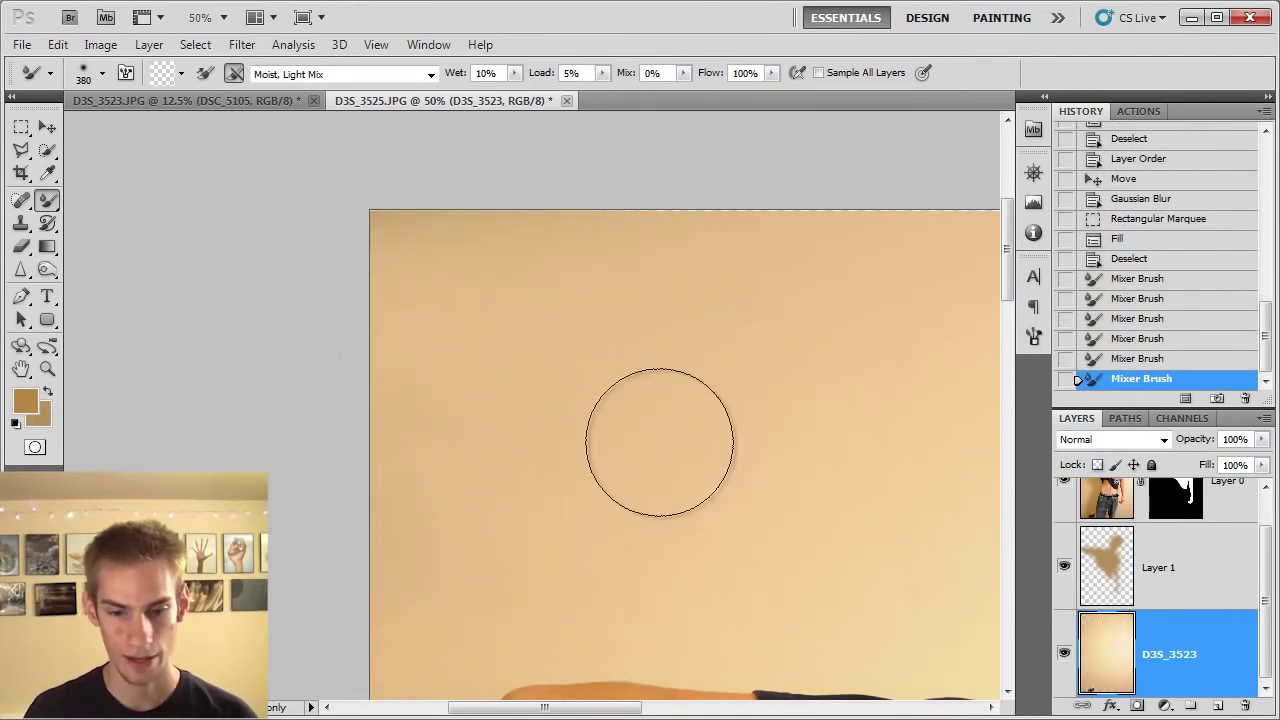
{"action": "left_click_drag", "start_coordinate": [686, 451], "coordinate": [340, 474]}
{"action": "left_click_drag", "start_coordinate": [643, 259], "coordinate": [280, 263]}
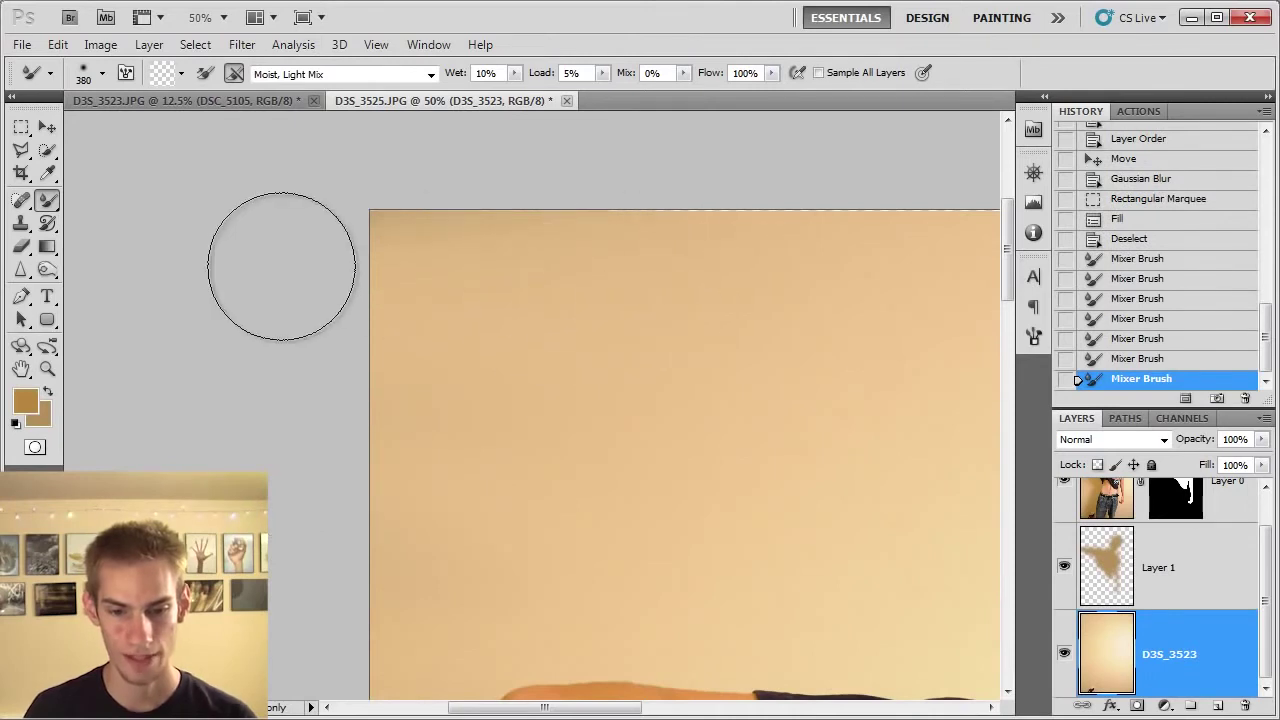
{"action": "left_click_drag", "start_coordinate": [566, 286], "coordinate": [329, 314]}
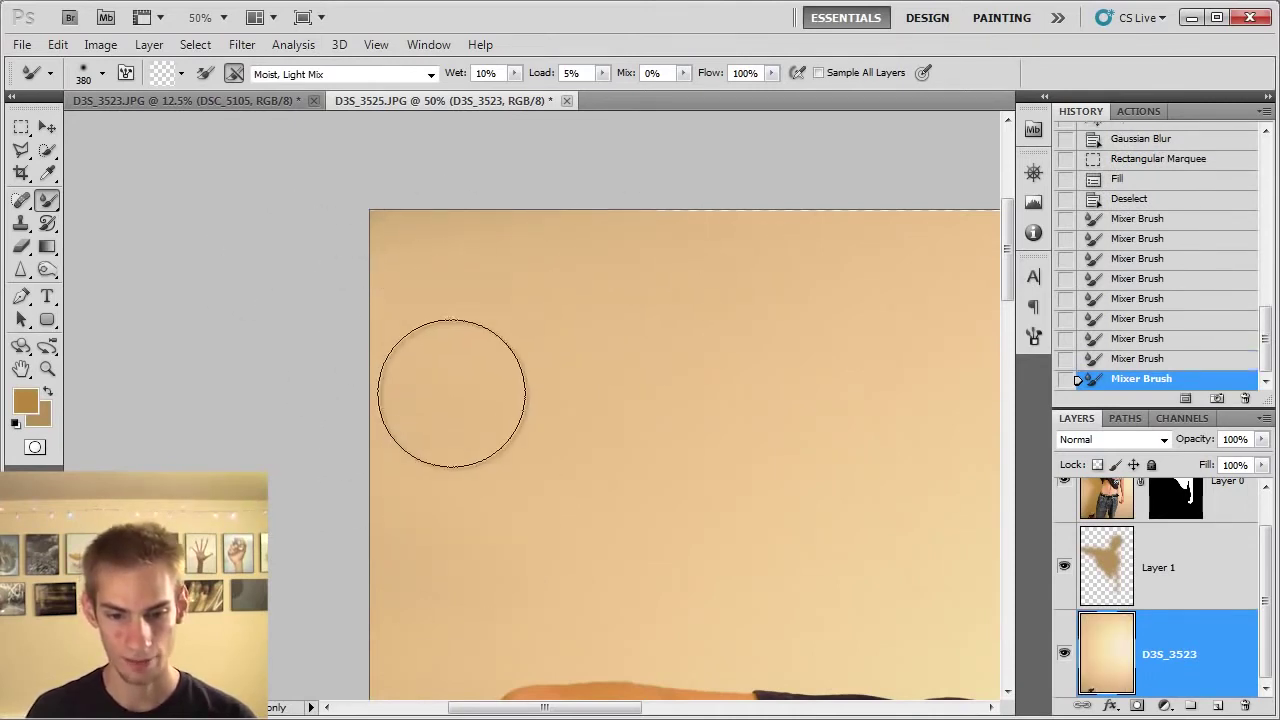
Step: Draw a rectangular marquee around the power outlet and plugs at the bottom edge of the wall
{"action": "scroll", "coordinate": [665, 510], "scroll_direction": "down", "scroll_amount": 3}
{"action": "scroll", "coordinate": [643, 495], "scroll_direction": "up", "scroll_amount": 1}
{"action": "scroll", "coordinate": [645, 502], "scroll_direction": "up", "scroll_amount": 2}
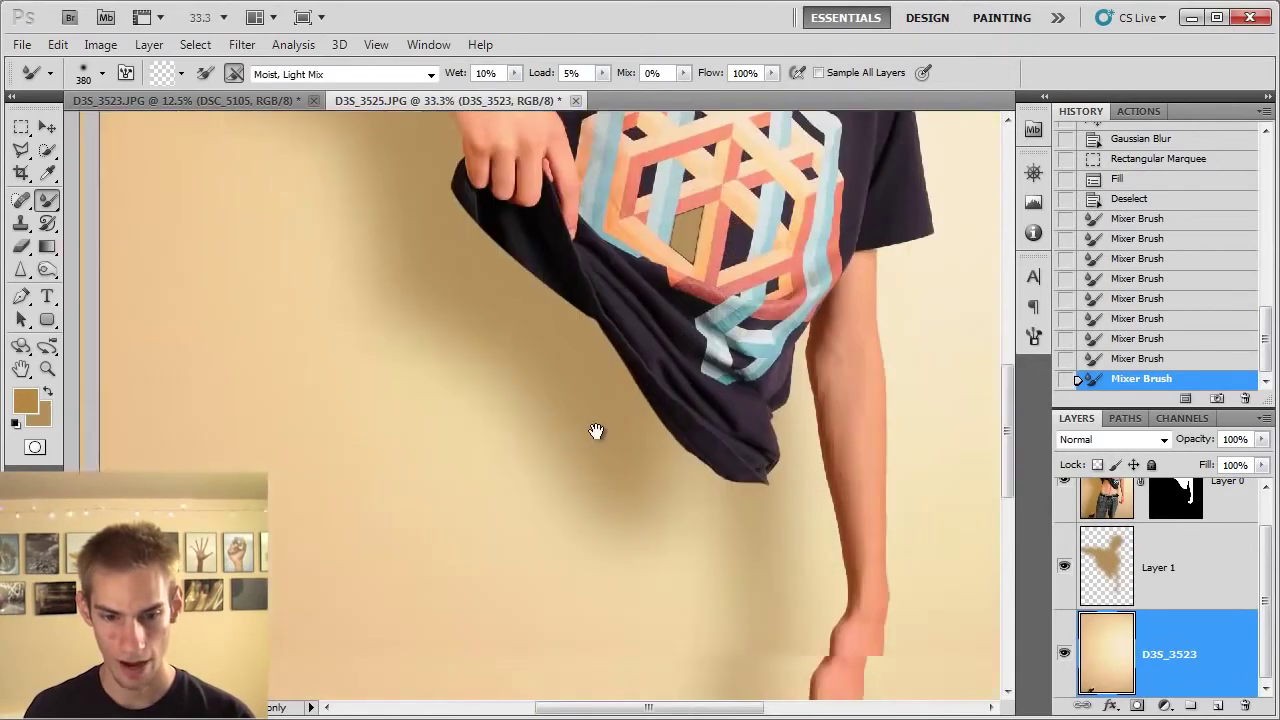
{"action": "scroll", "coordinate": [628, 390], "scroll_direction": "down", "scroll_amount": 3}
{"action": "scroll", "coordinate": [720, 360], "scroll_direction": "up", "scroll_amount": 2}
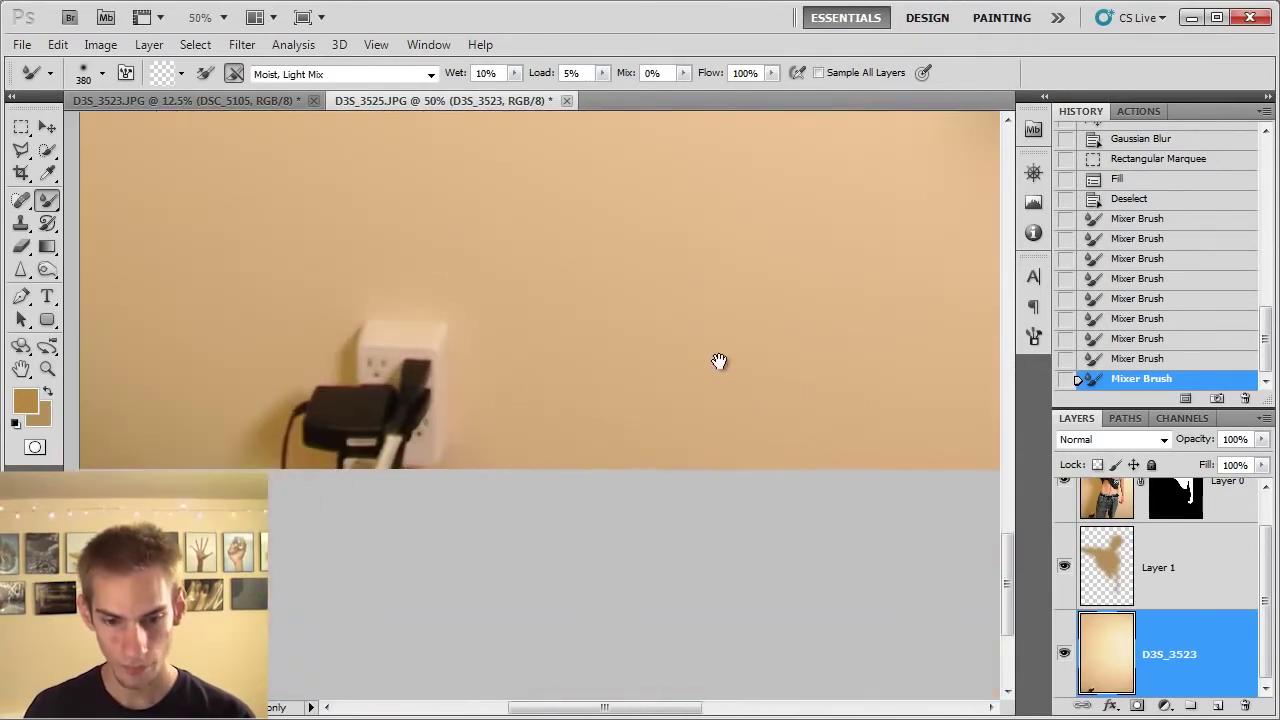
{"action": "key", "text": "m"}
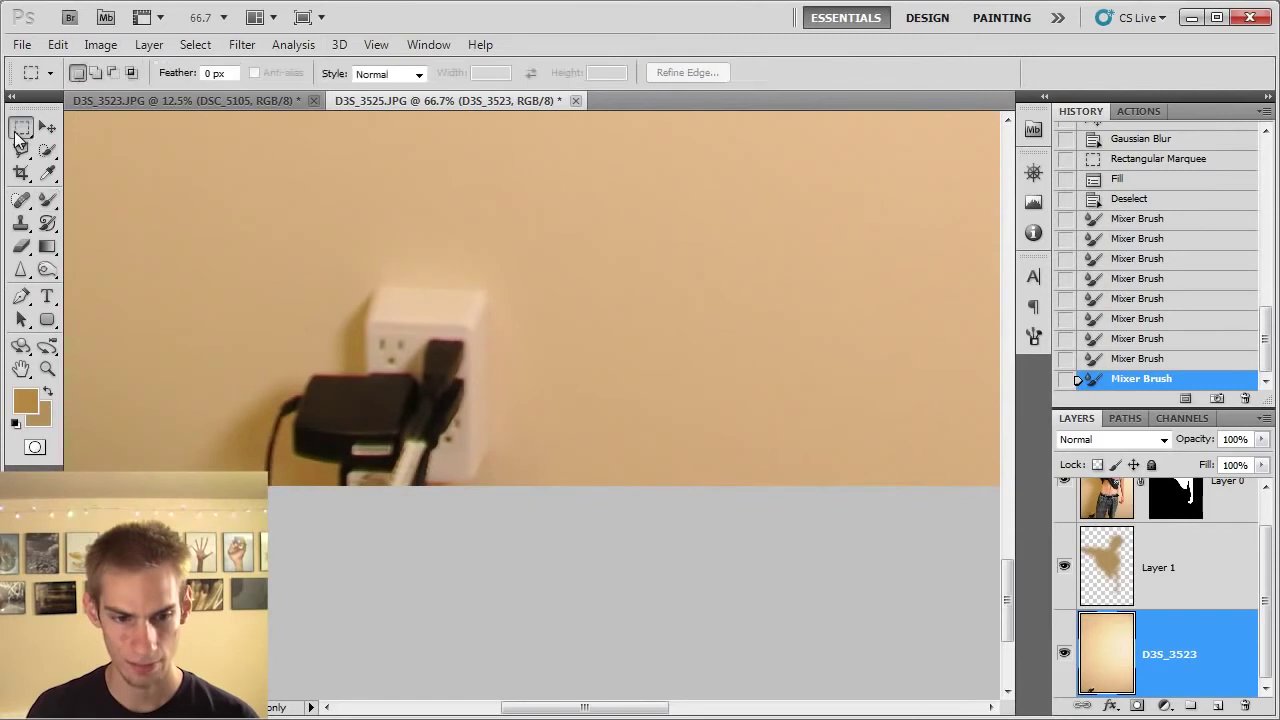
{"action": "left_click_drag", "start_coordinate": [503, 392], "coordinate": [534, 386]}
{"action": "left_click_drag", "start_coordinate": [386, 405], "coordinate": [194, 492]}
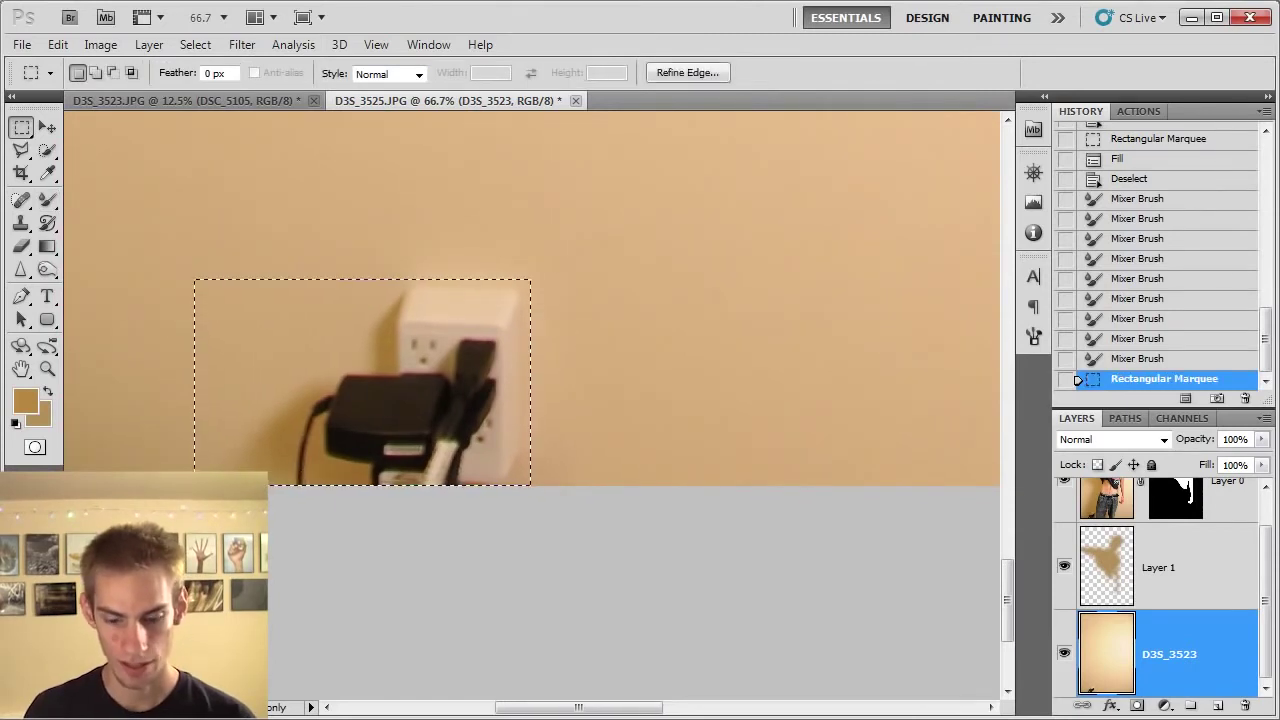
Step: Fill the selected outlet area to replace it with wall texture, and deselect
{"action": "key", "text": "shift+BackSpace"}
{"action": "key", "text": "Escape"}
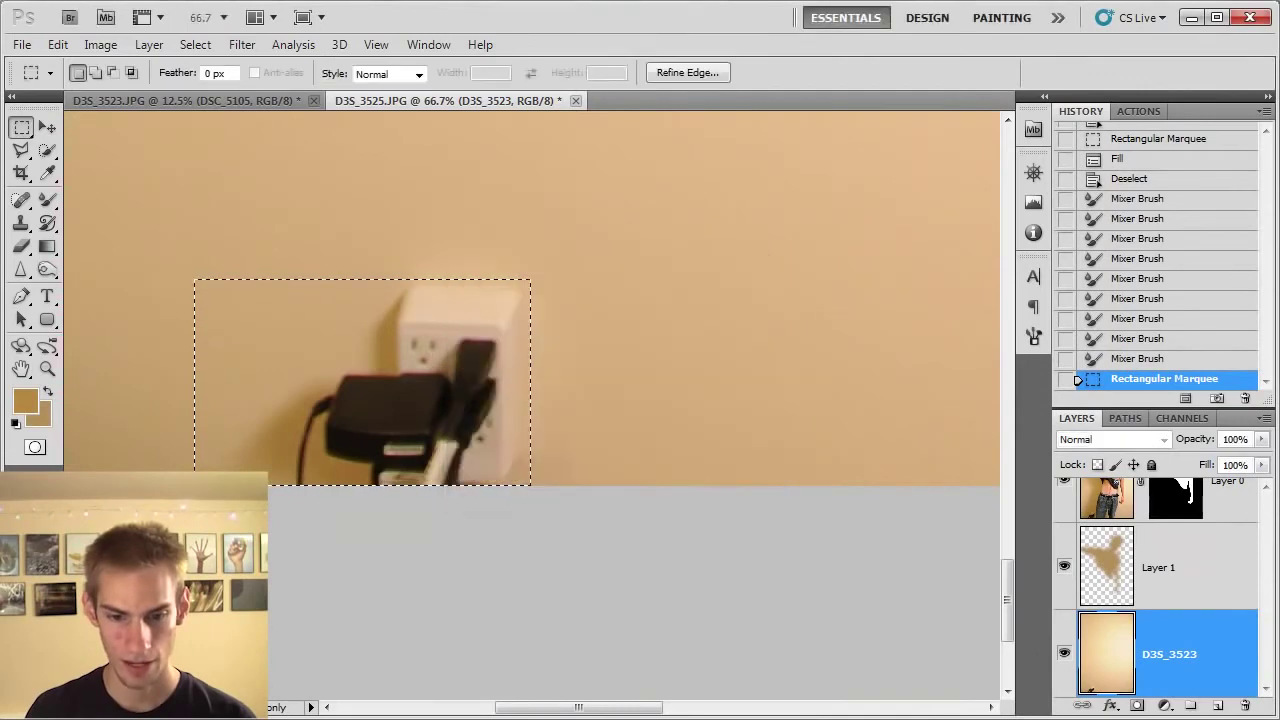
{"action": "key", "text": "ctrl+d"}
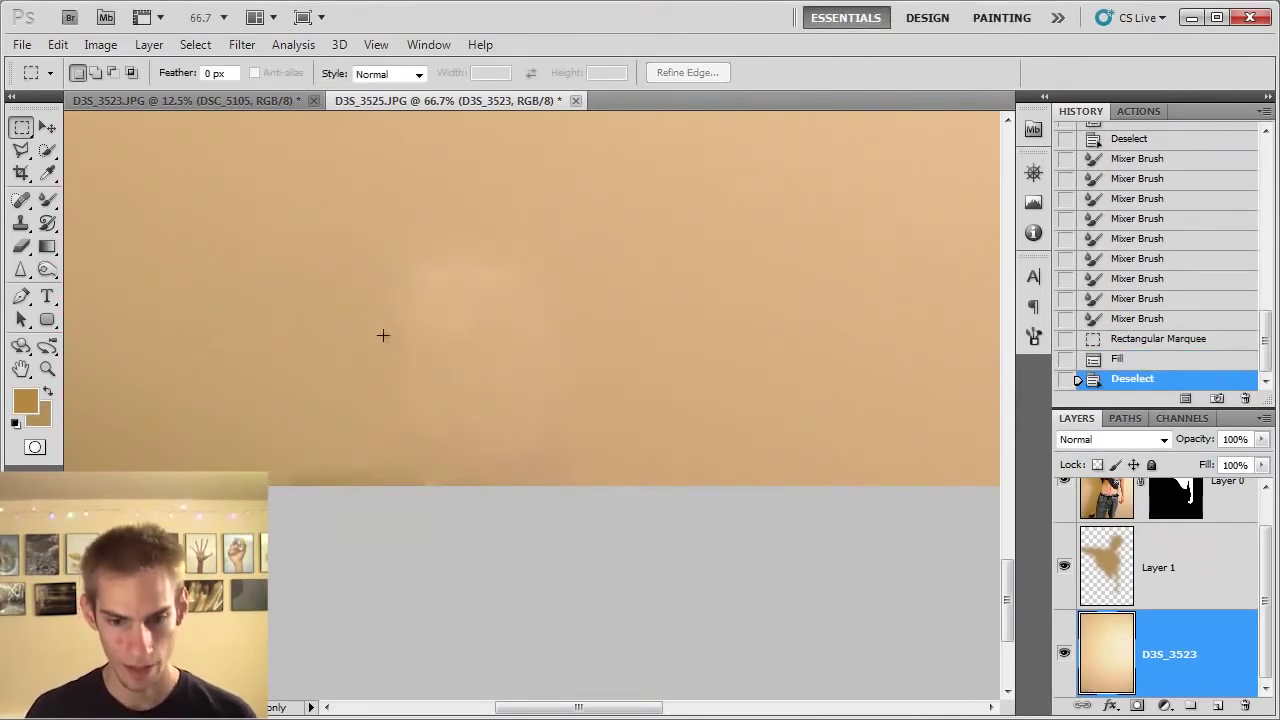
Step: Smooth the wall where the outlet was with Moist, Light Mix Mixer Brush strokes
{"action": "left_click", "coordinate": [46, 203]}
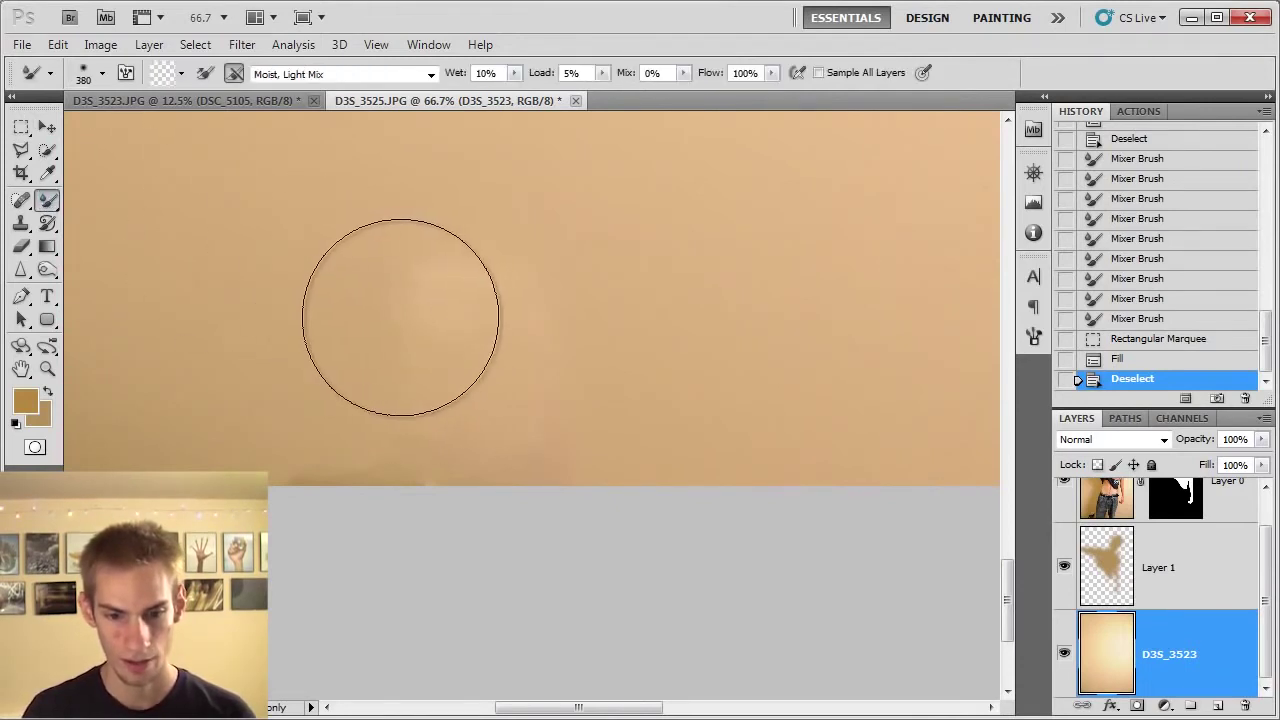
{"action": "mouse_move", "coordinate": [357, 380]}
{"action": "left_mouse_down"}
{"action": "mouse_move", "coordinate": [429, 437]}
{"action": "mouse_move", "coordinate": [629, 423]}
{"action": "mouse_move", "coordinate": [617, 371]}
{"action": "mouse_move", "coordinate": [246, 351]}
{"action": "mouse_move", "coordinate": [830, 412]}
{"action": "left_mouse_up"}
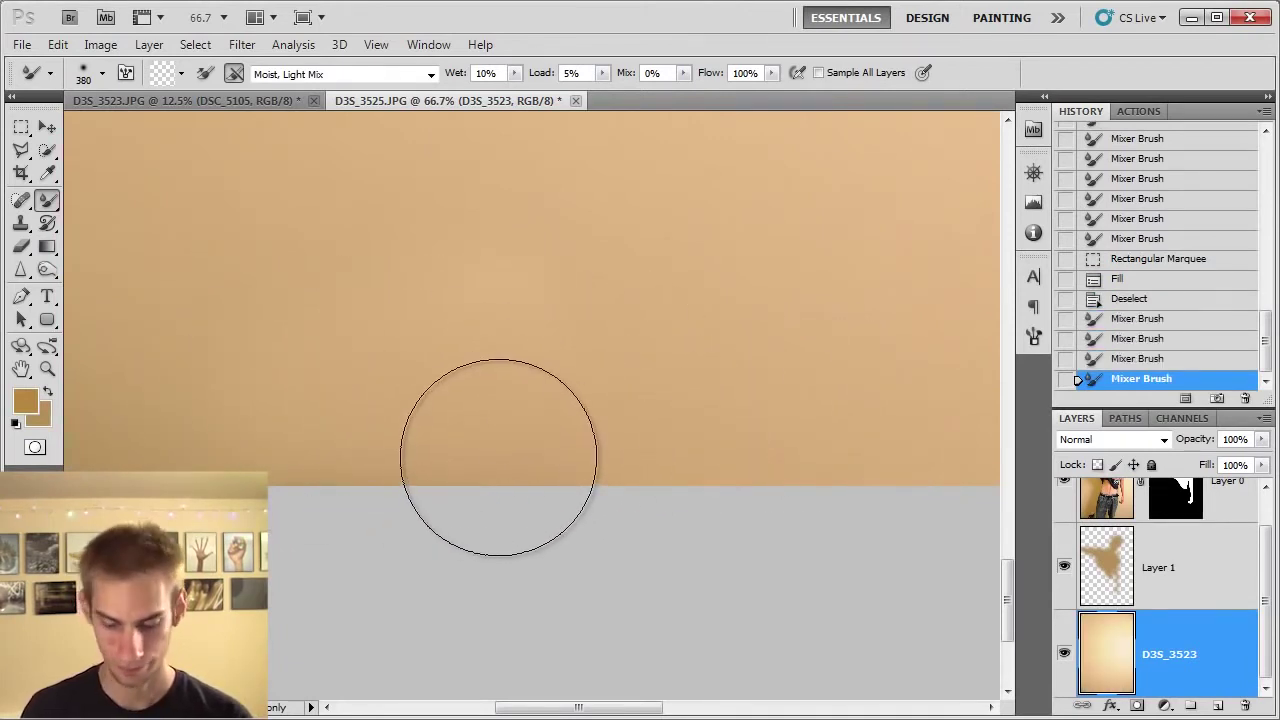
Step: Examine the retouched lower wall up close and the whole composition for remaining flaws
{"action": "key", "text": "ctrl+minus"}
{"action": "key", "text": "ctrl+minus"}
{"action": "key", "text": "ctrl+minus"}
{"action": "key", "text": "ctrl+minus"}
{"action": "key", "text": "ctrl+minus"}
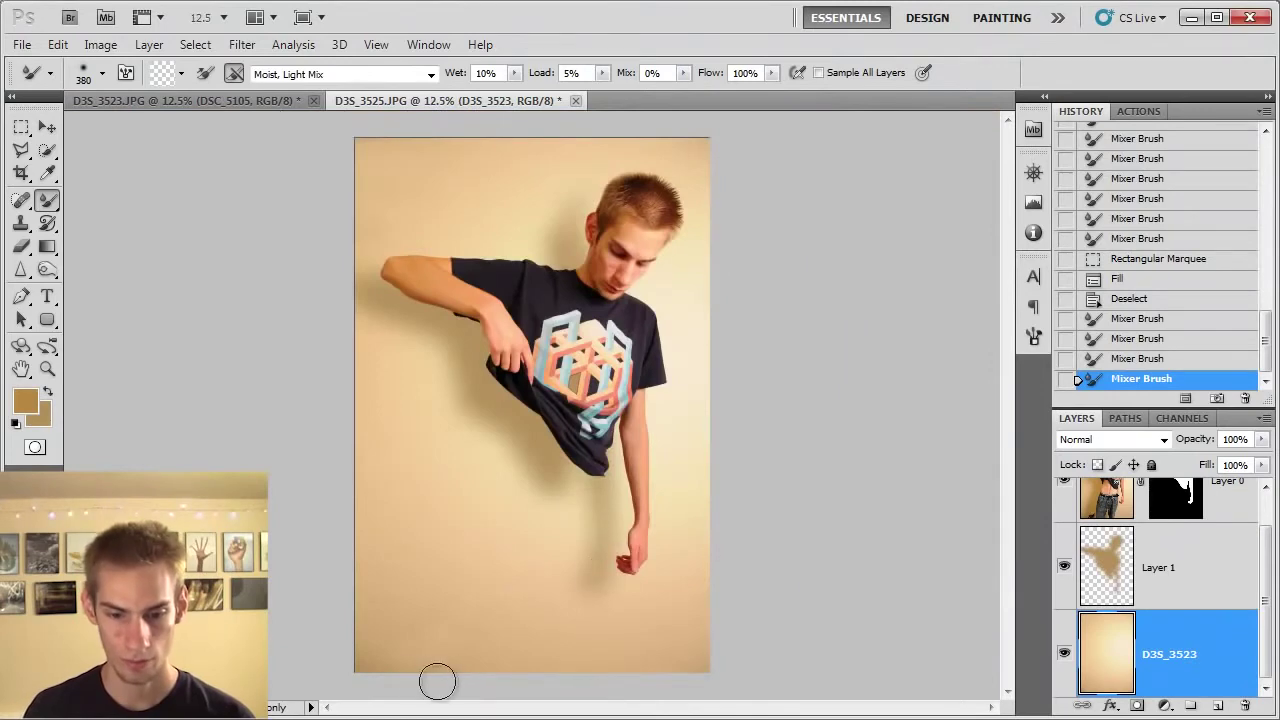
{"action": "key", "text": "ctrl+plus"}
{"action": "key", "text": "ctrl+plus"}
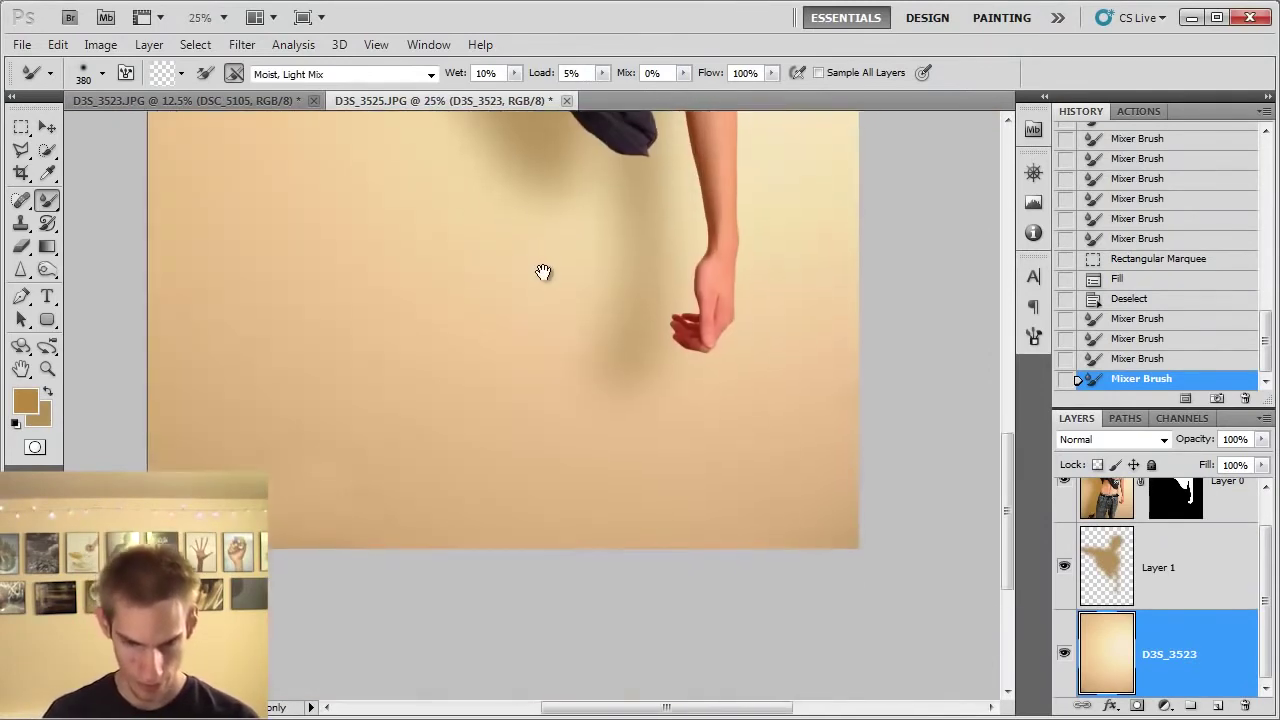
{"action": "key", "text": "ctrl+minus"}
{"action": "key", "text": "ctrl+minus"}
{"action": "key", "text": "ctrl+minus"}
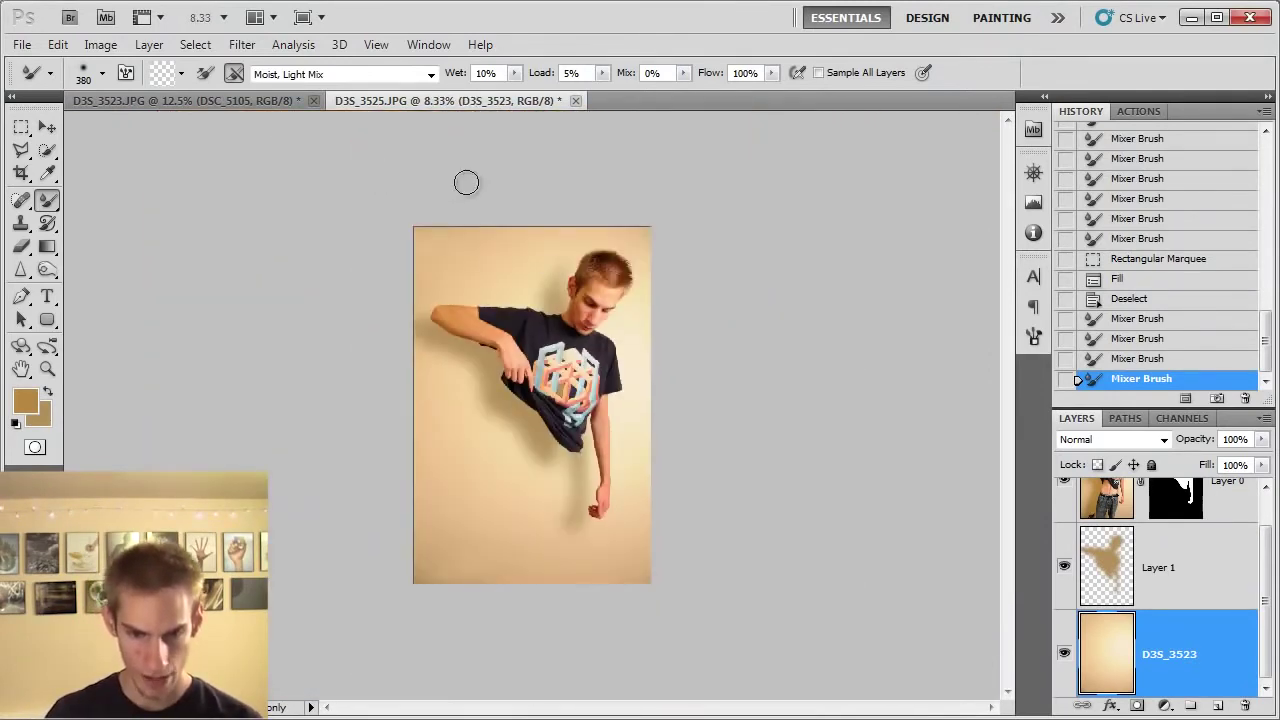
Step: Extend the canvas downward by anchoring it at the top centre and setting its height to 4600 pixels
{"action": "left_click", "coordinate": [118, 47]}
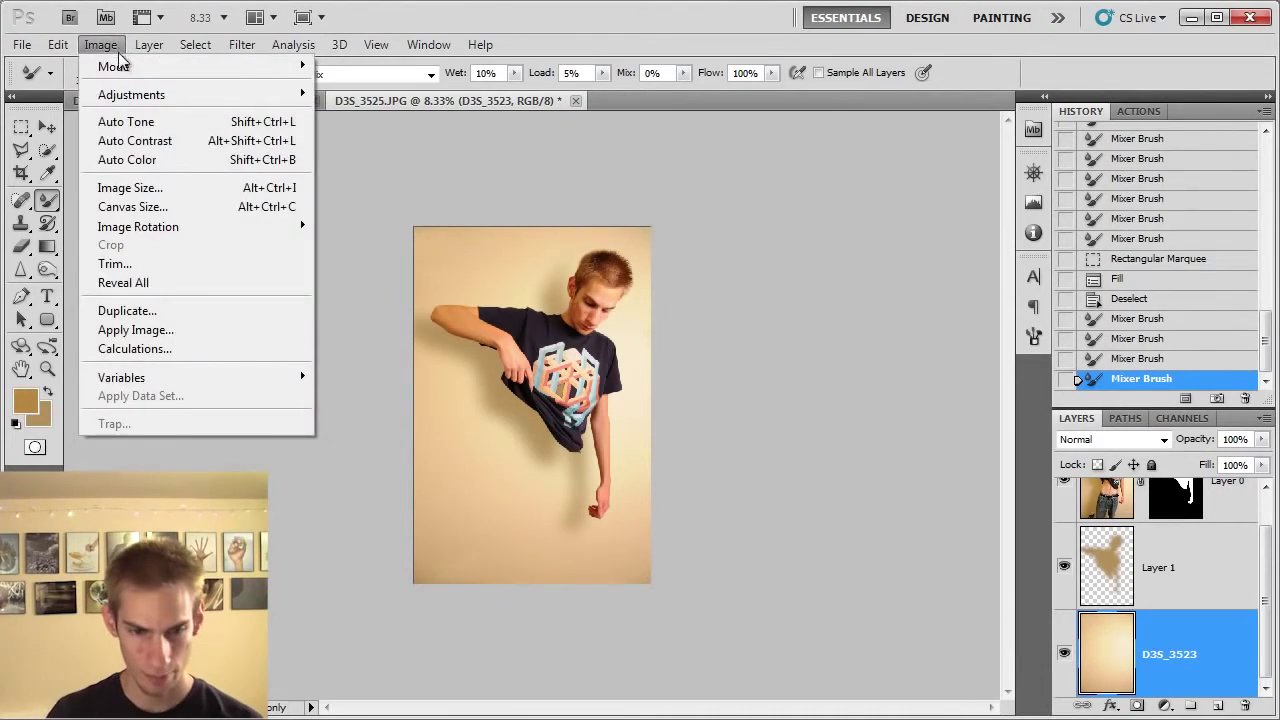
{"action": "left_click", "coordinate": [127, 210]}
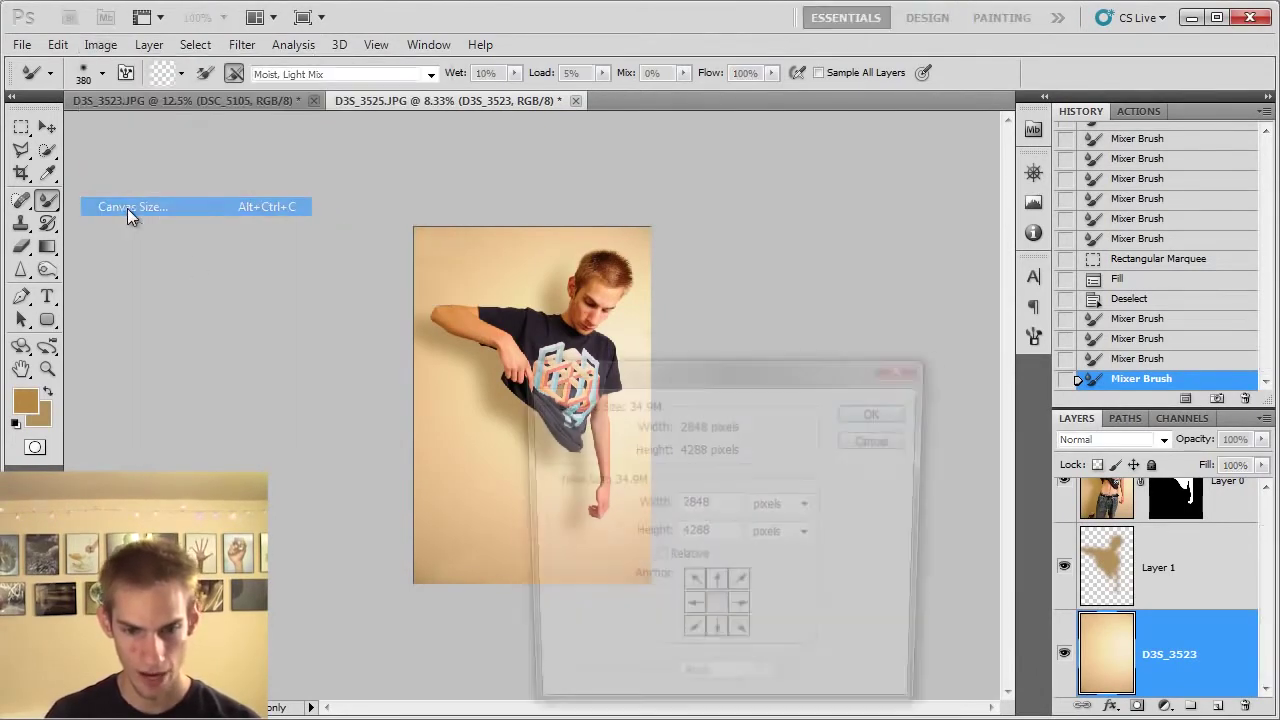
{"action": "left_click", "coordinate": [716, 588]}
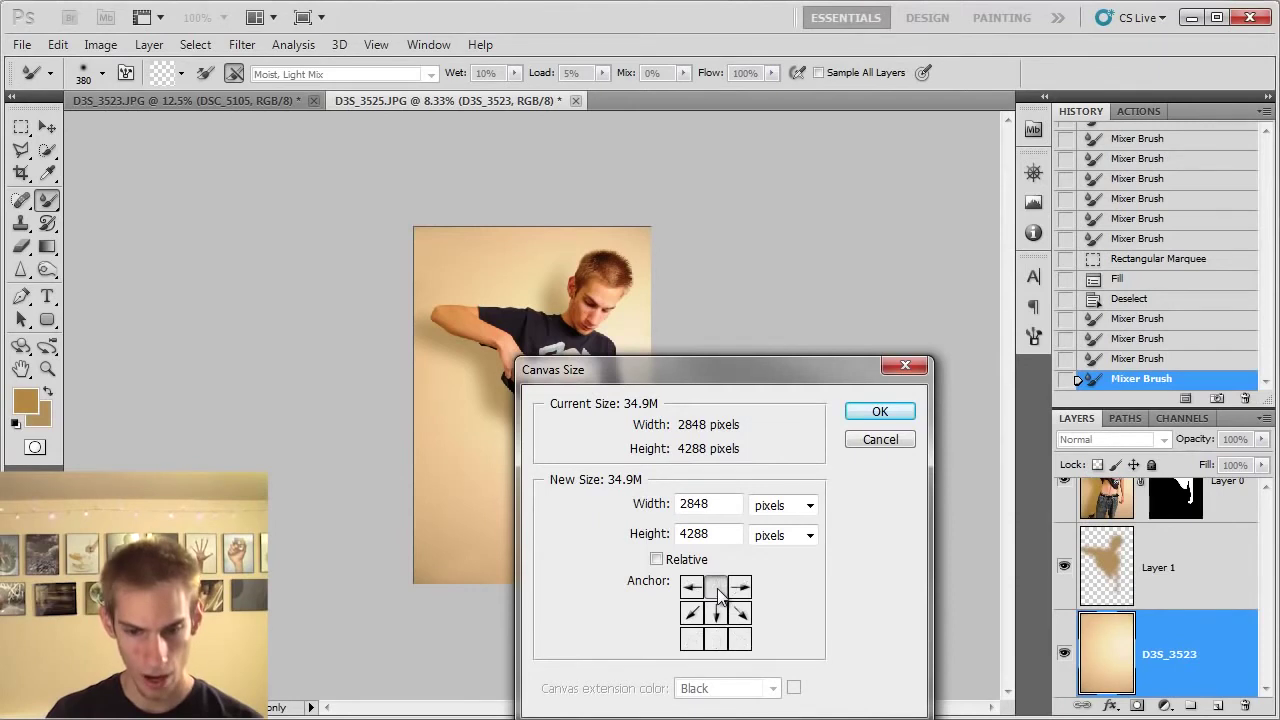
{"action": "left_click", "coordinate": [782, 506]}
{"action": "left_click", "coordinate": [735, 506]}
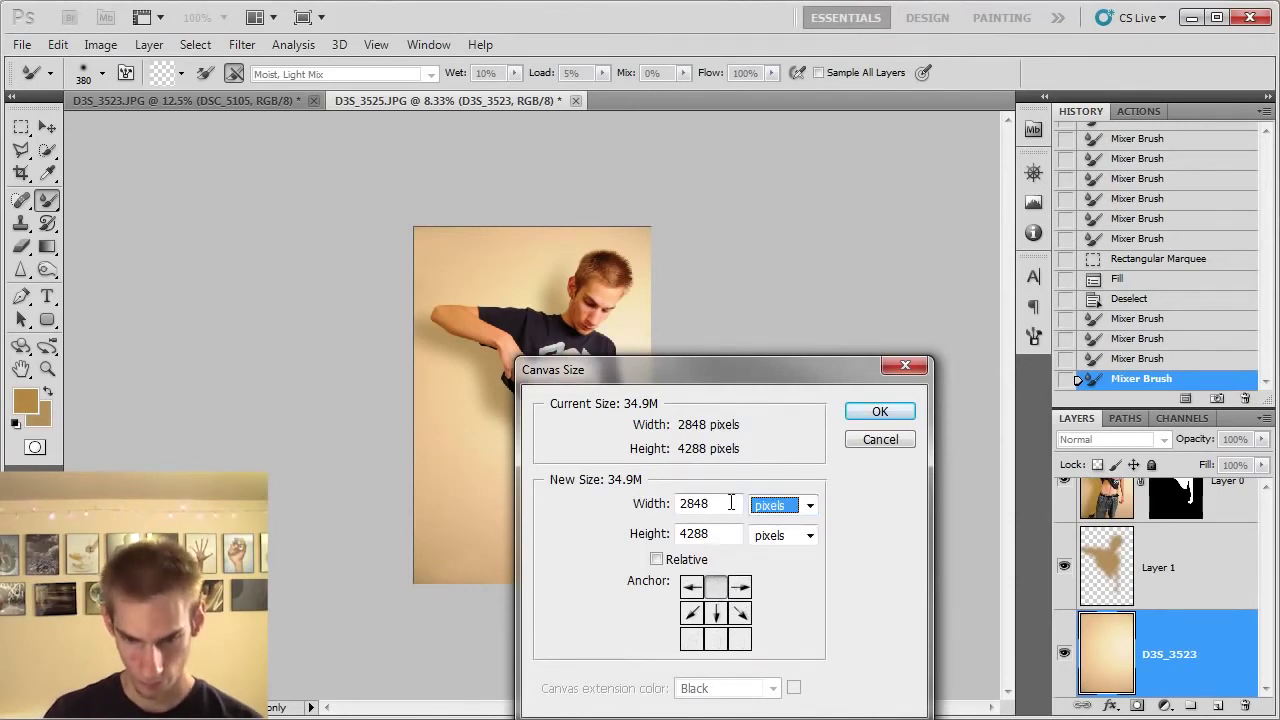
{"action": "key", "text": "Tab"}
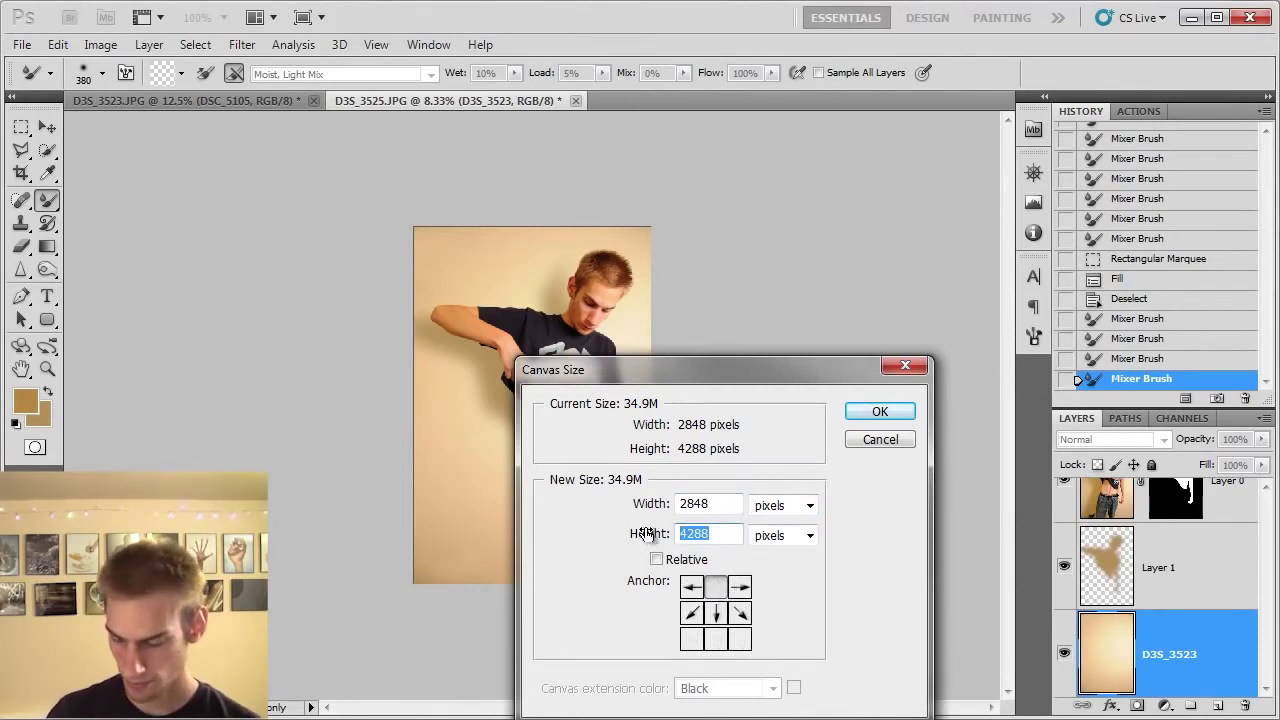
{"action": "type", "text": "4600"}
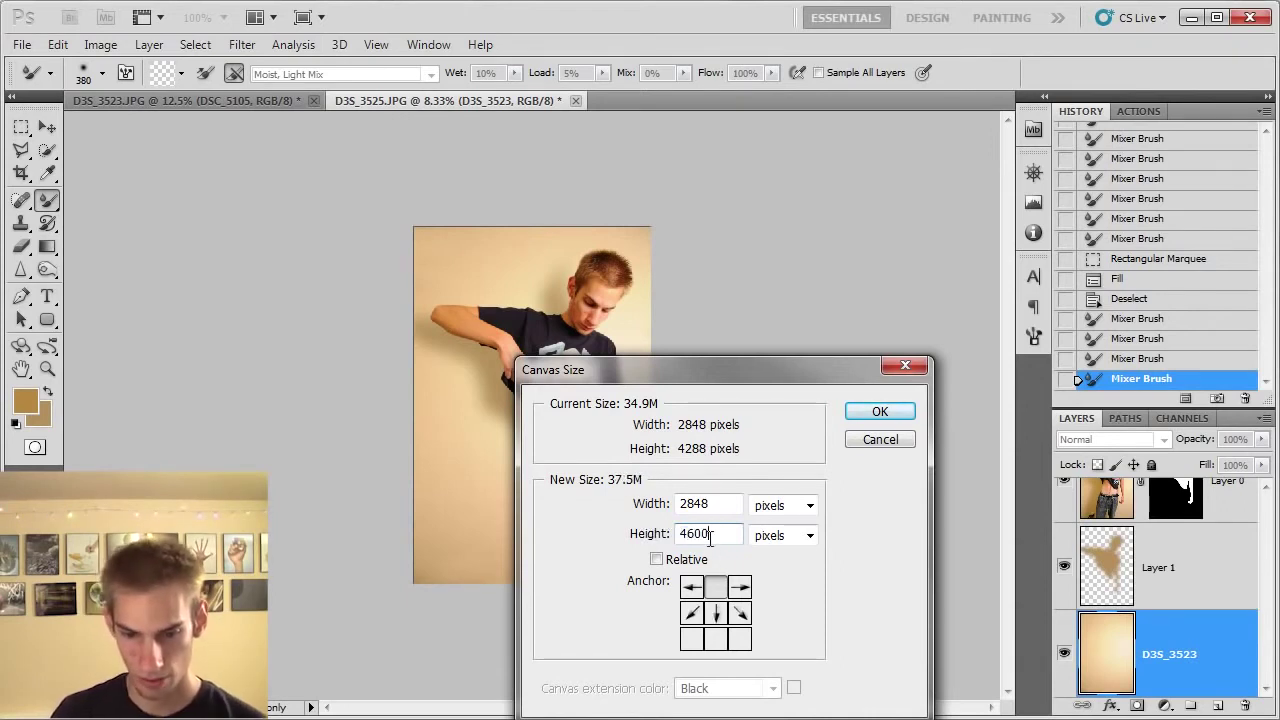
{"action": "left_click", "coordinate": [862, 410]}
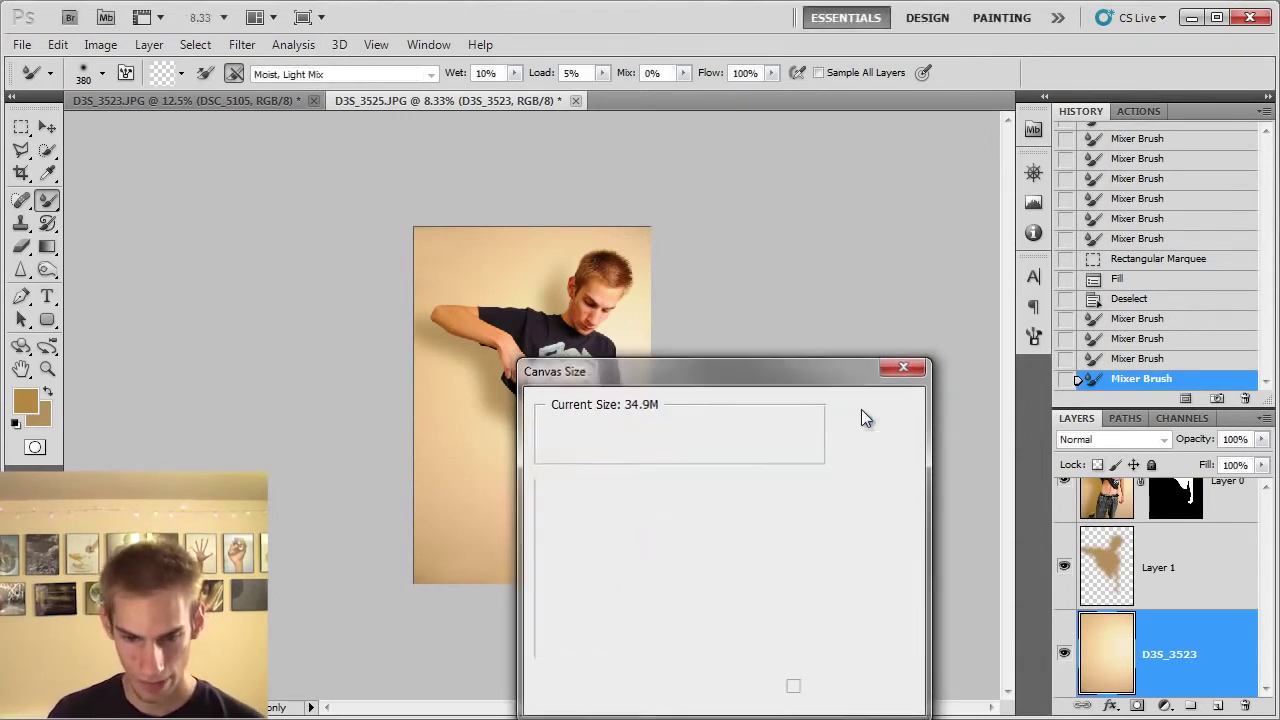
Step: Select the empty strip along the canvas's lower edge with a rectangular marquee, fill it with wall texture, and deselect
{"action": "key", "text": "ctrl+minus"}
{"action": "key", "text": "ctrl+minus"}
{"action": "key", "text": "ctrl+plus"}
{"action": "key", "text": "ctrl+plus"}
{"action": "key", "text": "ctrl+plus"}
{"action": "key", "text": "ctrl+plus"}
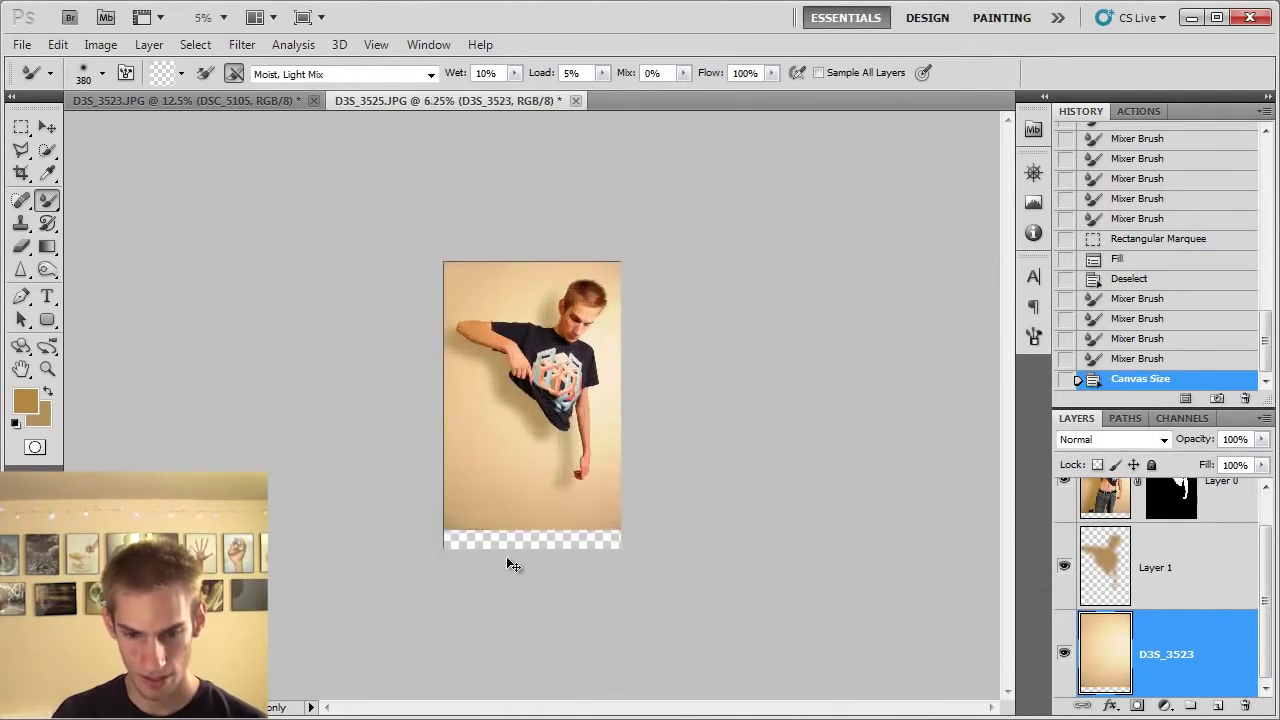
{"action": "key", "text": "ctrl+minus"}
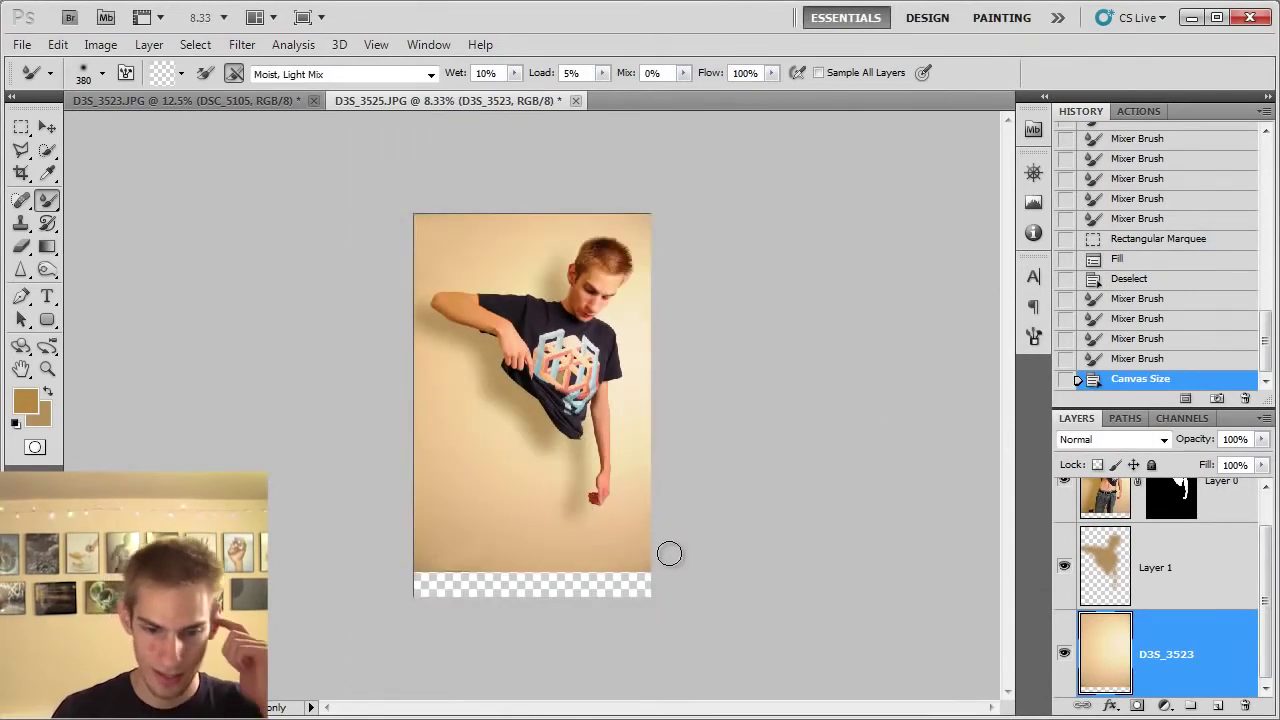
{"action": "left_click", "coordinate": [22, 126]}
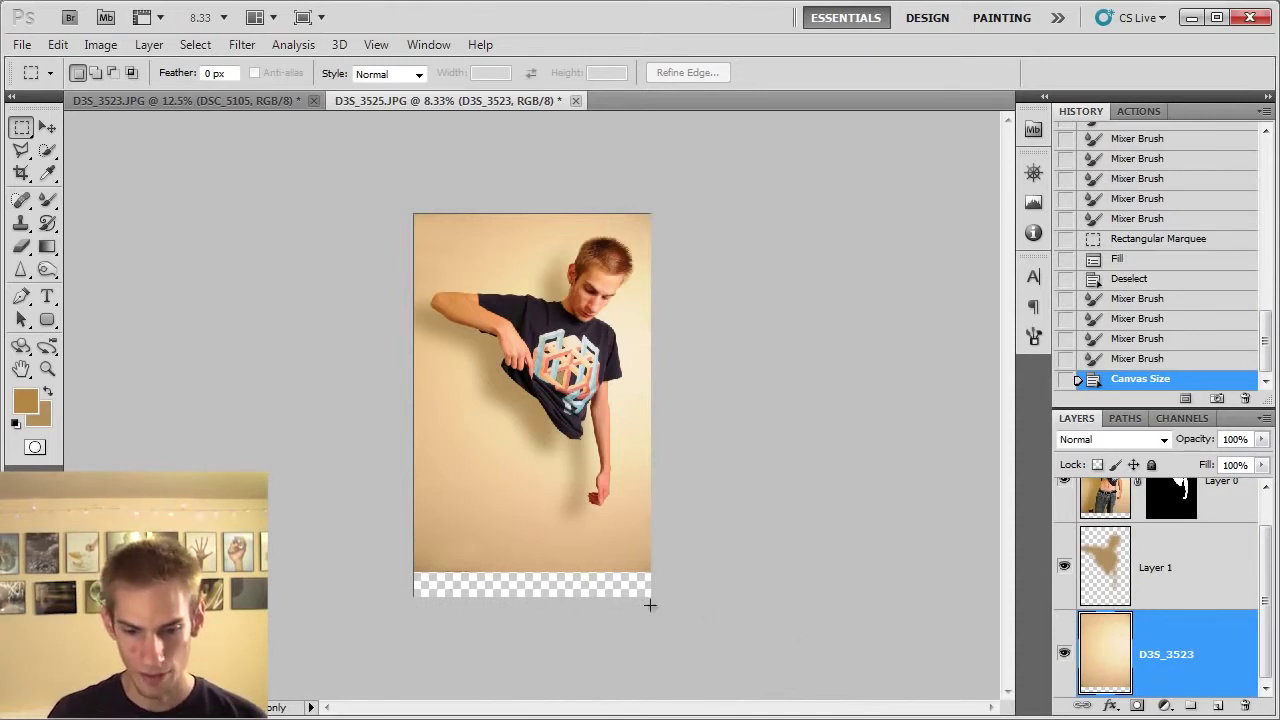
{"action": "left_click_drag", "start_coordinate": [373, 592], "coordinate": [353, 568]}
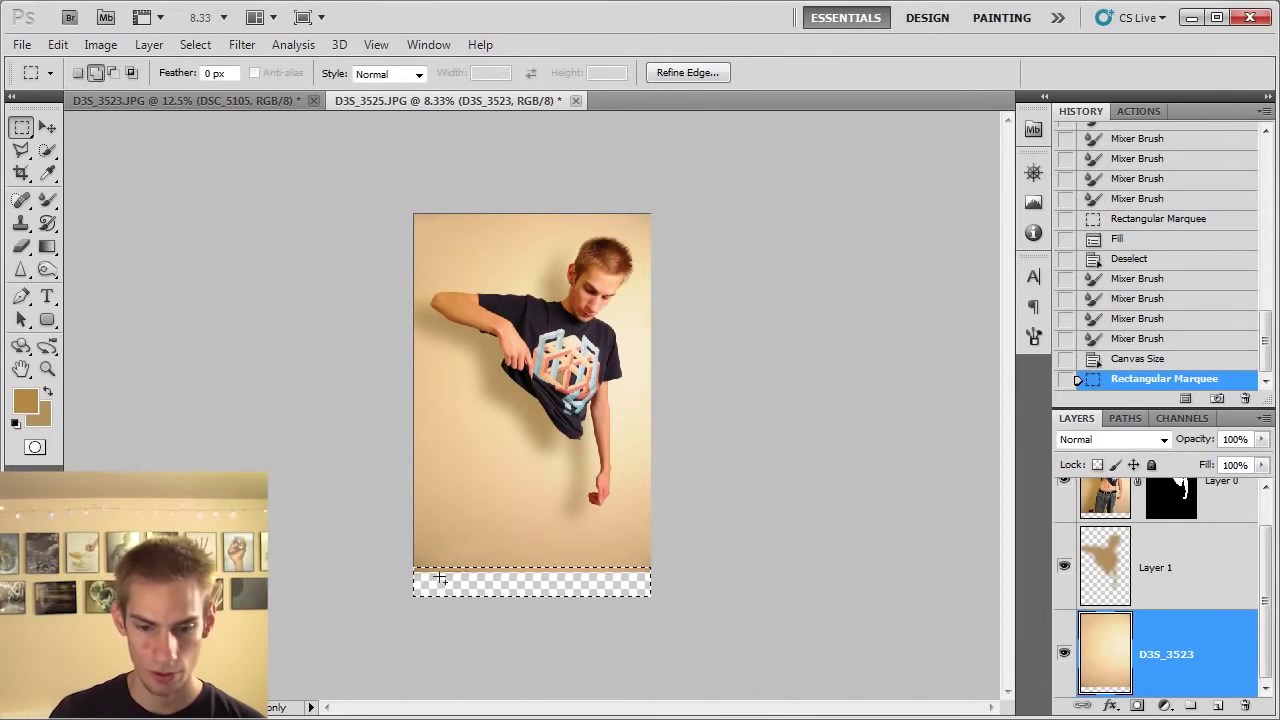
{"action": "key", "text": "shift+BackSpace"}
{"action": "key", "text": "Escape"}
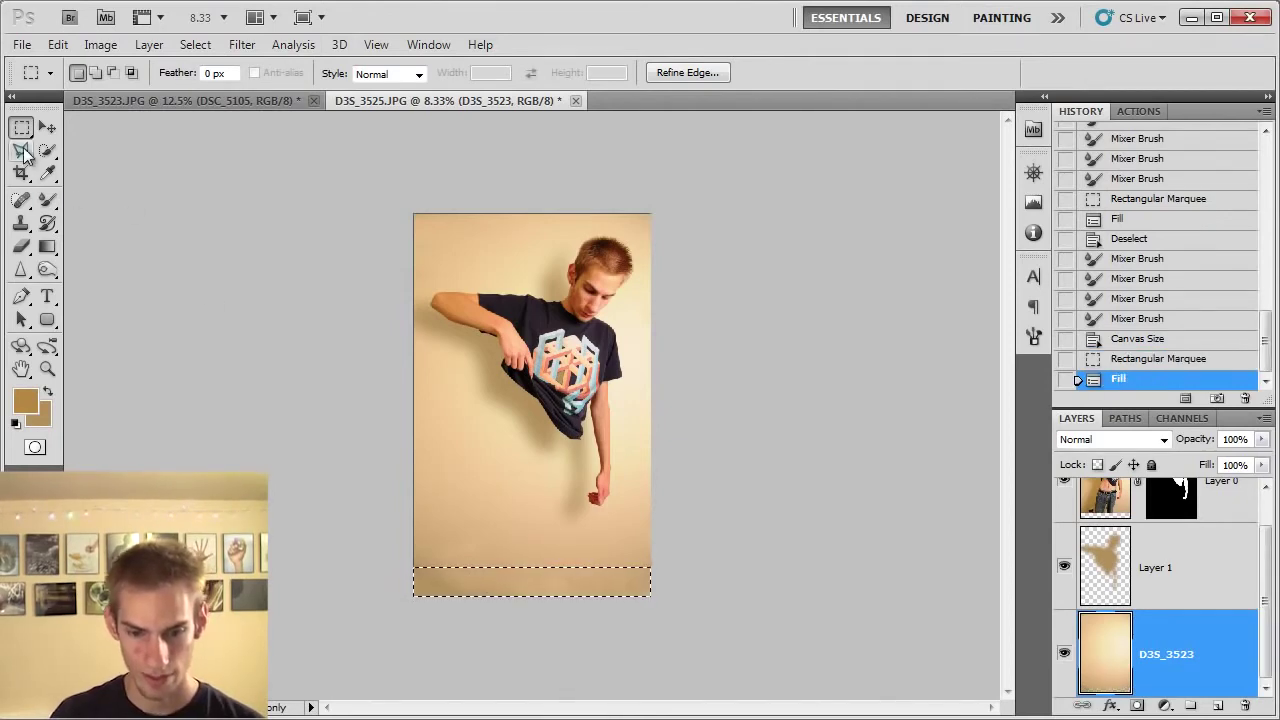
{"action": "key", "text": "ctrl+plus"}
{"action": "key", "text": "ctrl+plus"}
{"action": "key", "text": "ctrl+d"}
Step: Inspect the newly filled strip along the image's lower edge for uneven patches
{"action": "key", "text": "ctrl+plus"}
{"action": "left_click_drag", "start_coordinate": [343, 597], "coordinate": [344, 350]}
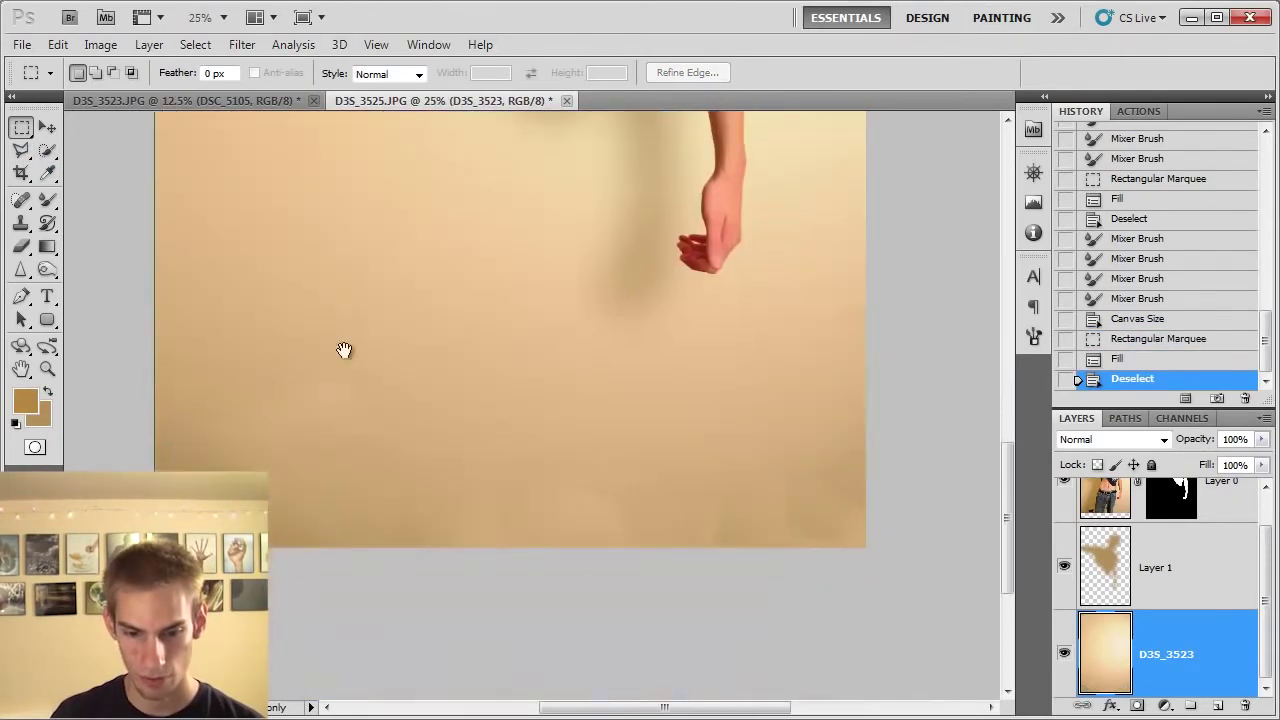
{"action": "key", "text": "ctrl+plus"}
{"action": "key", "text": "ctrl+minus"}
{"action": "key", "text": "ctrl+minus"}
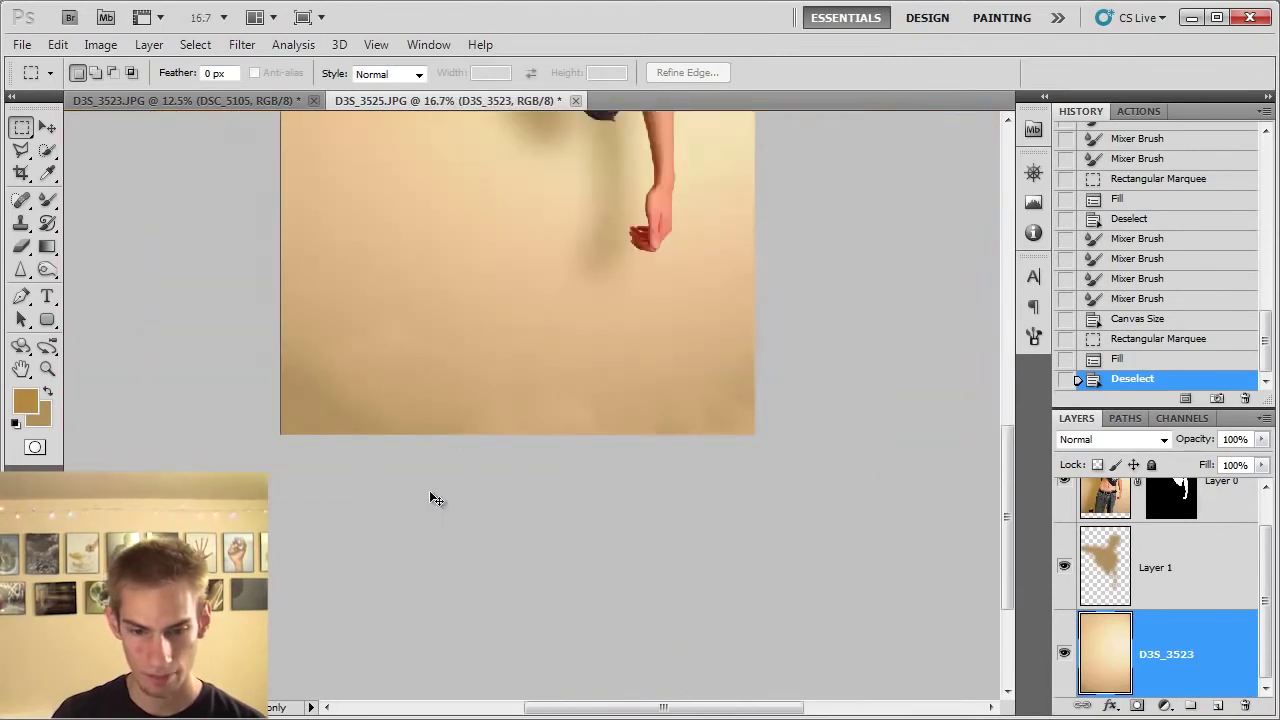
{"action": "key", "text": "ctrl+0"}
{"action": "key", "text": "ctrl+plus"}
{"action": "left_click_drag", "start_coordinate": [419, 518], "coordinate": [433, 311]}
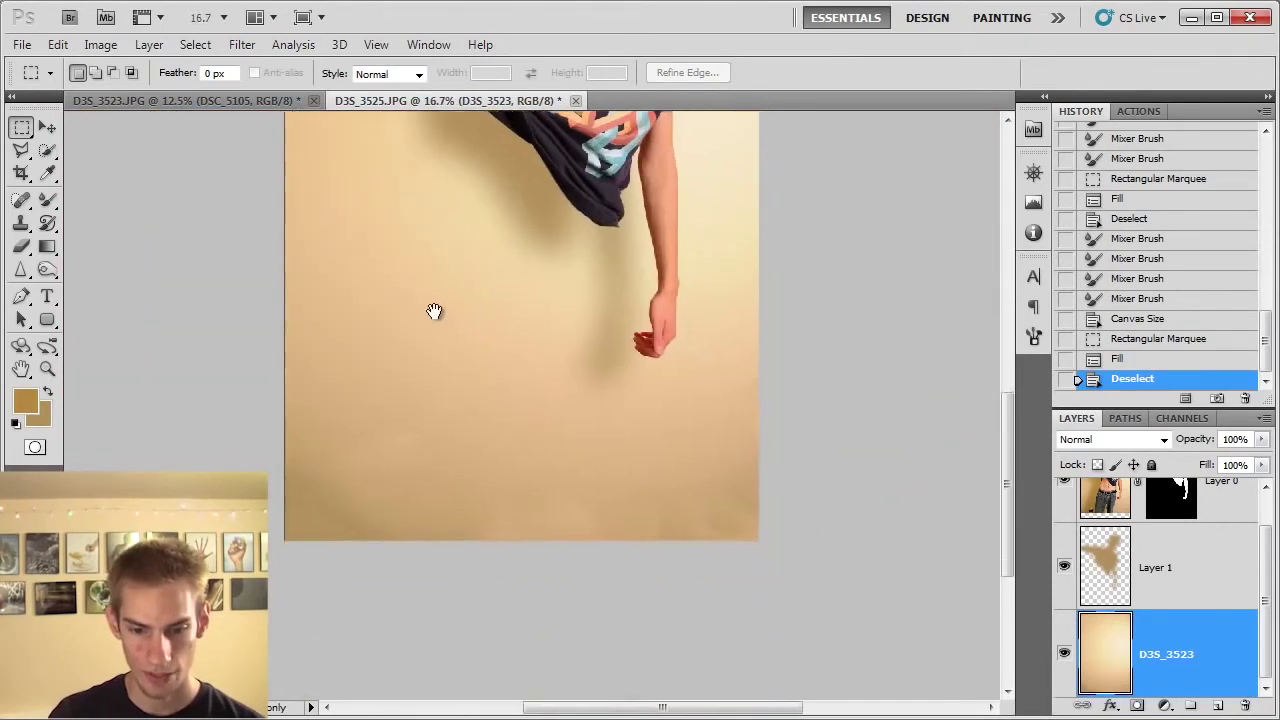
{"action": "key", "text": "ctrl+plus"}
{"action": "key", "text": "ctrl+plus"}
{"action": "key", "text": "ctrl+minus"}
{"action": "key", "text": "ctrl+minus"}
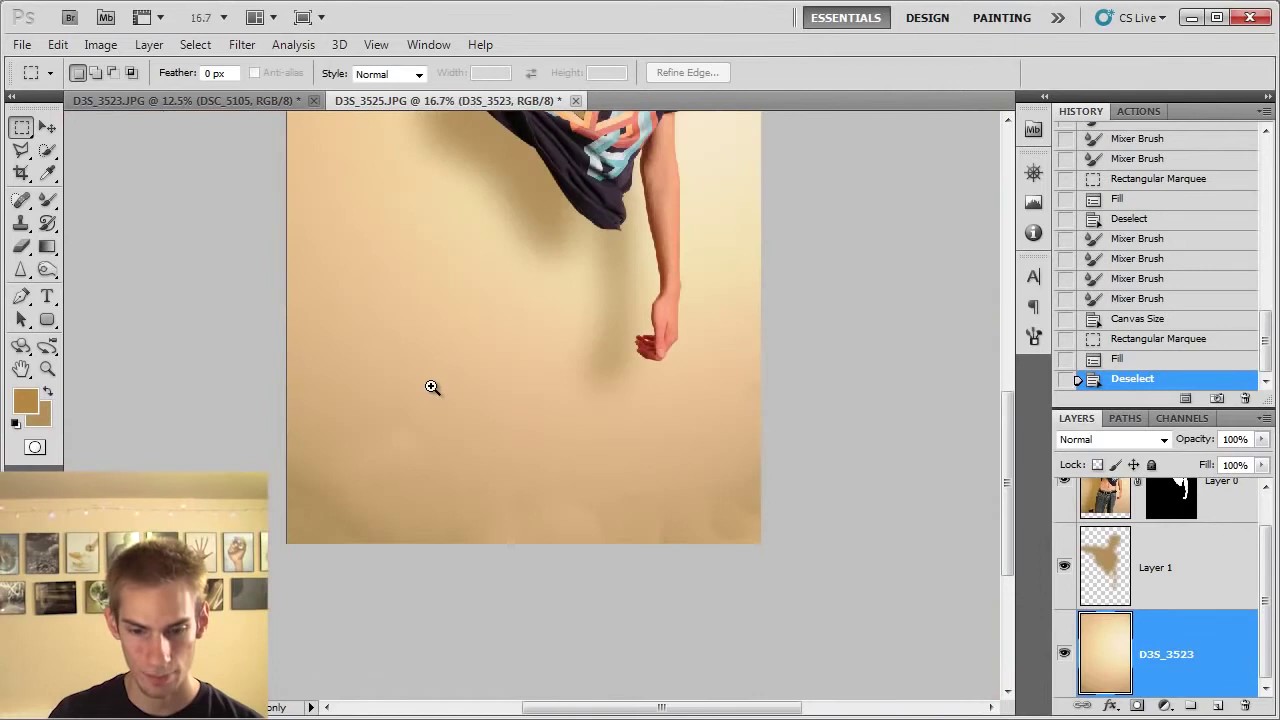
{"action": "key", "text": "ctrl+plus"}
Step: Smooth the filled strip with a 715 px Mixer Brush using the Moist, Light Mix preset
{"action": "left_click", "coordinate": [47, 200]}
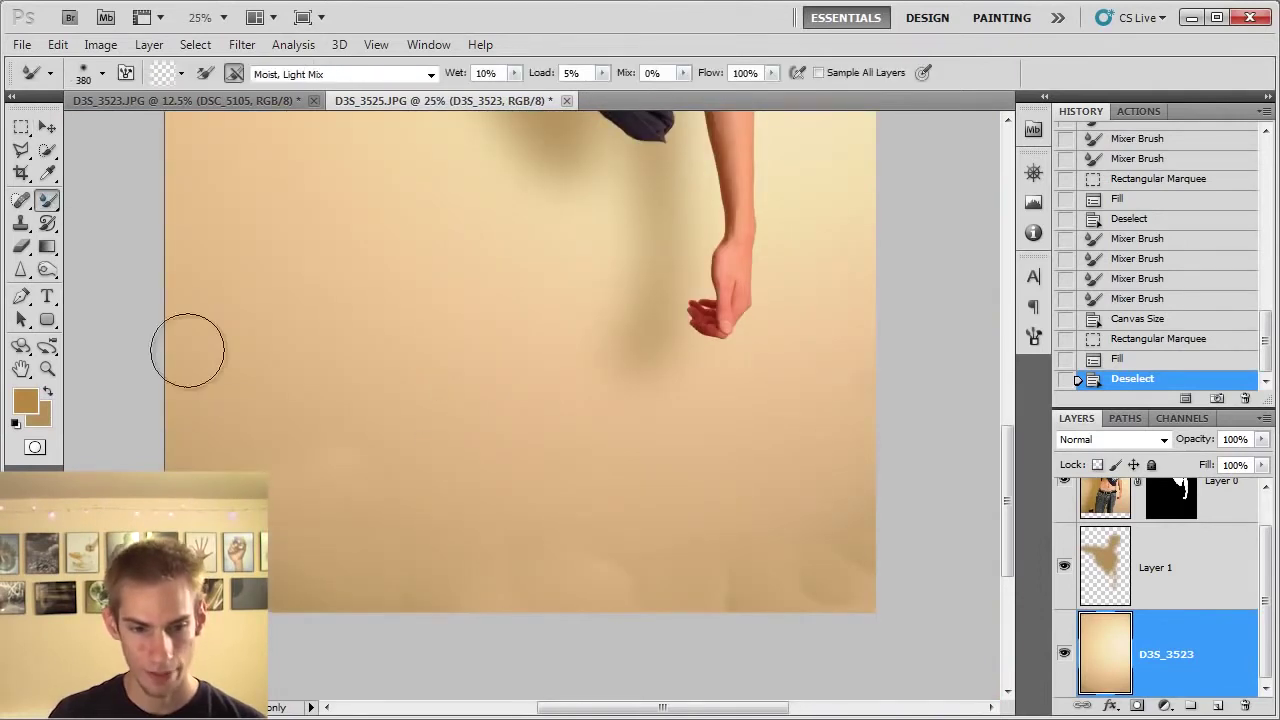
{"action": "left_click", "coordinate": [102, 73]}
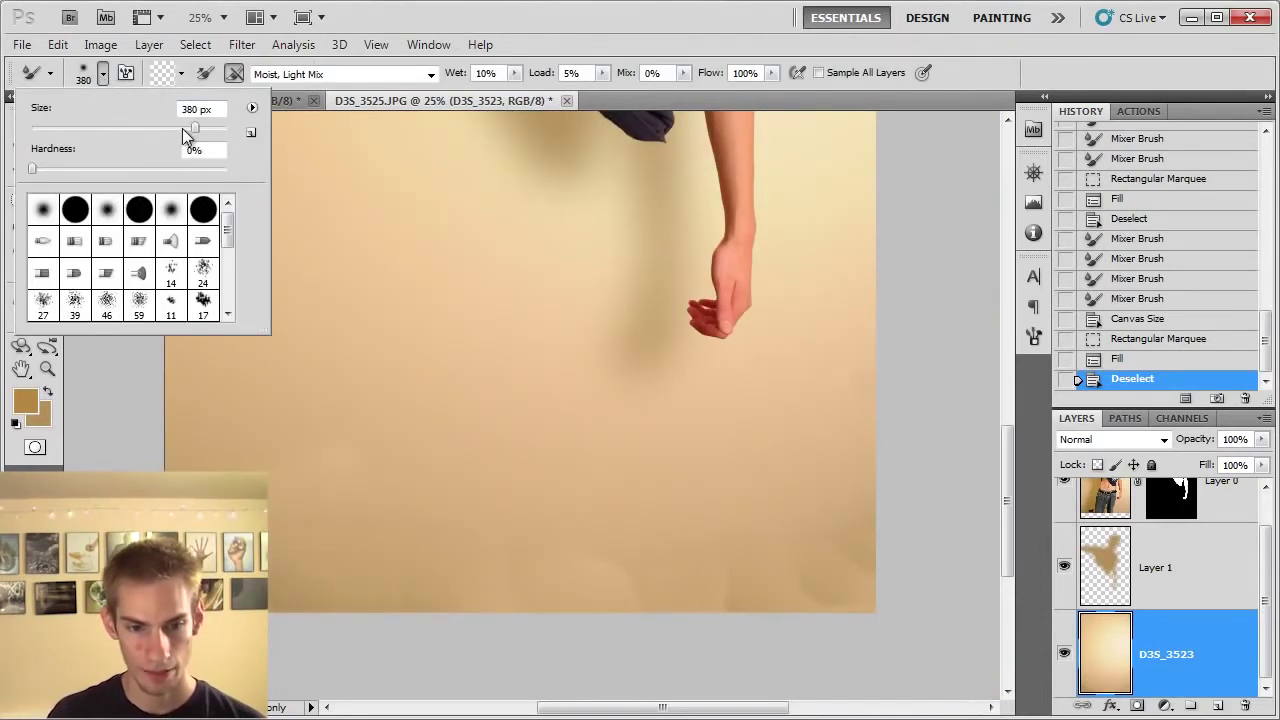
{"action": "left_click_drag", "start_coordinate": [203, 127], "coordinate": [210, 127]}
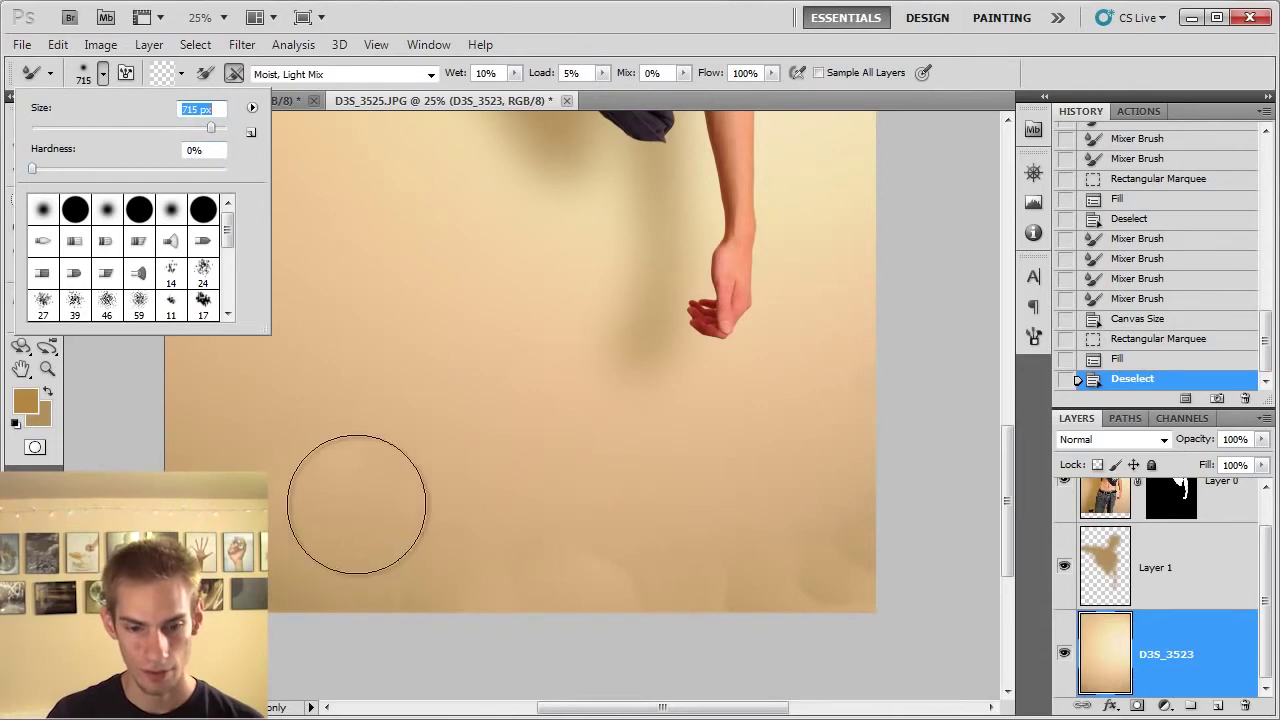
{"action": "key", "text": "Return"}
{"action": "left_click", "coordinate": [343, 557]}
{"action": "left_click", "coordinate": [290, 557]}
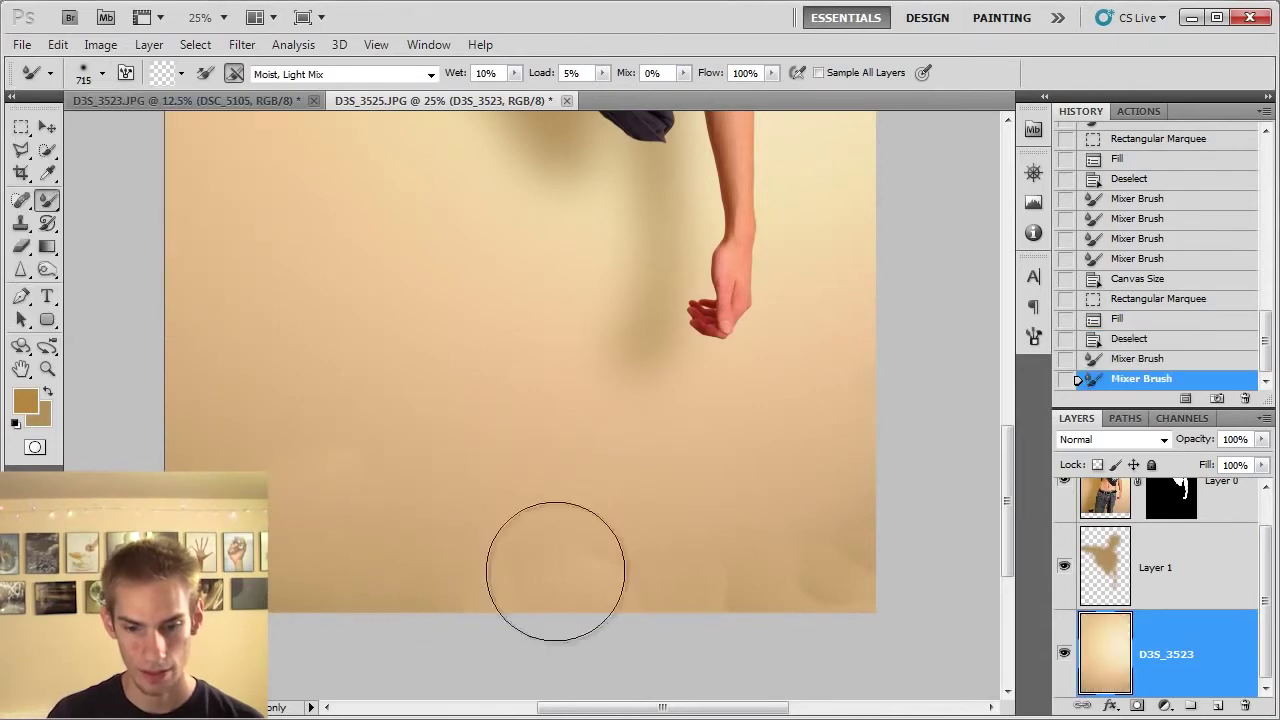
{"action": "left_click", "coordinate": [346, 563]}
{"action": "left_click", "coordinate": [854, 543]}
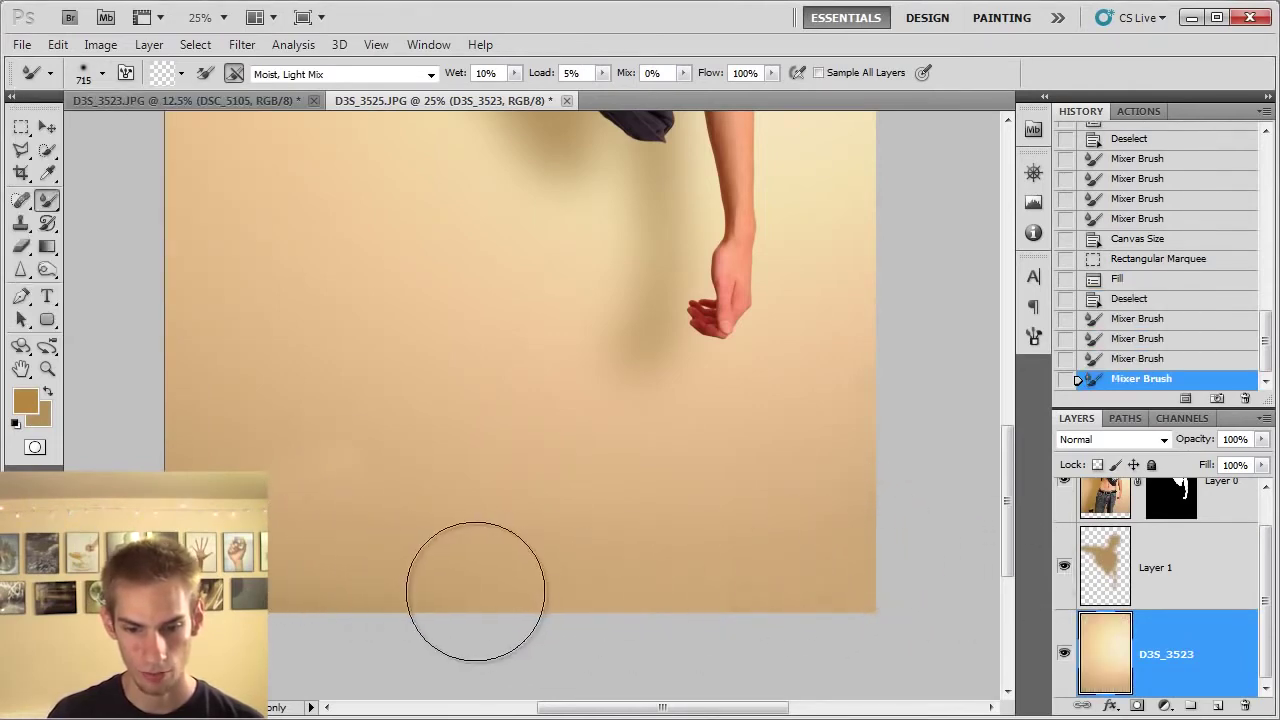
Step: Examine the blended wall along the lower edge up close and check the extended composition as a whole
{"action": "key", "text": "ctrl+plus"}
{"action": "key", "text": "ctrl+plus"}
{"action": "key", "text": "ctrl+plus"}
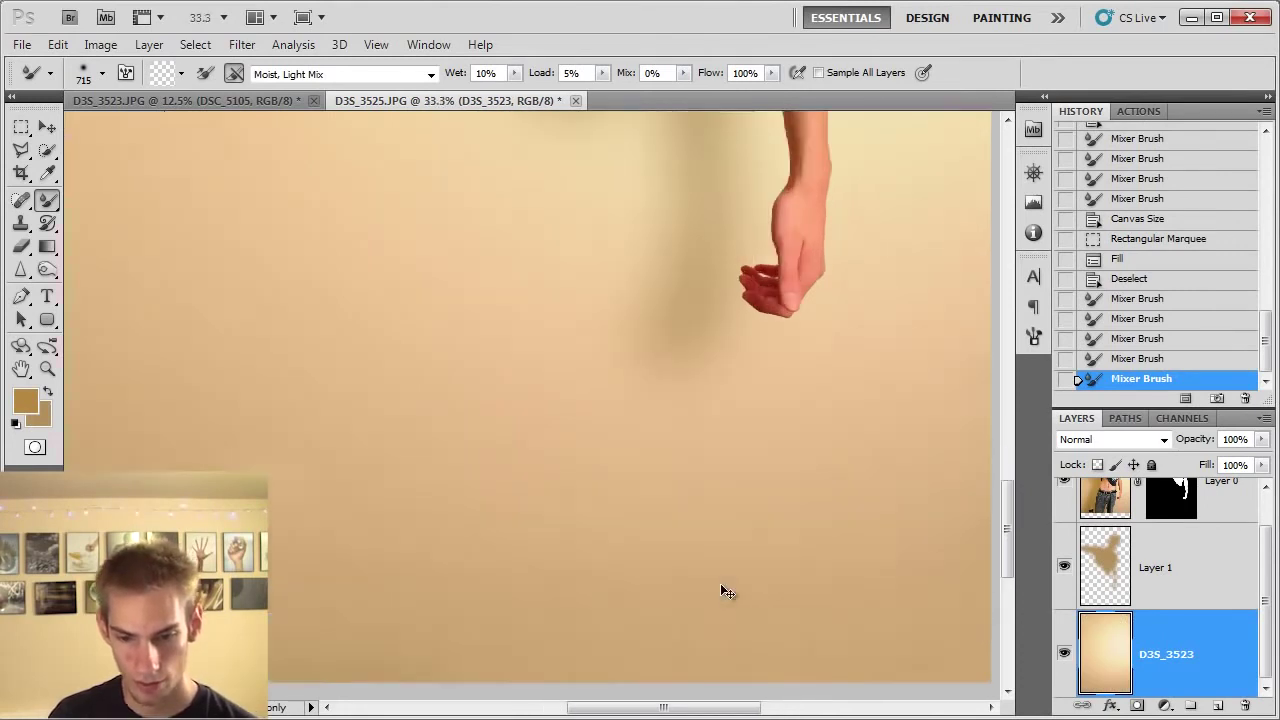
{"action": "scroll", "coordinate": [705, 593], "scroll_direction": "down", "scroll_amount": 5}
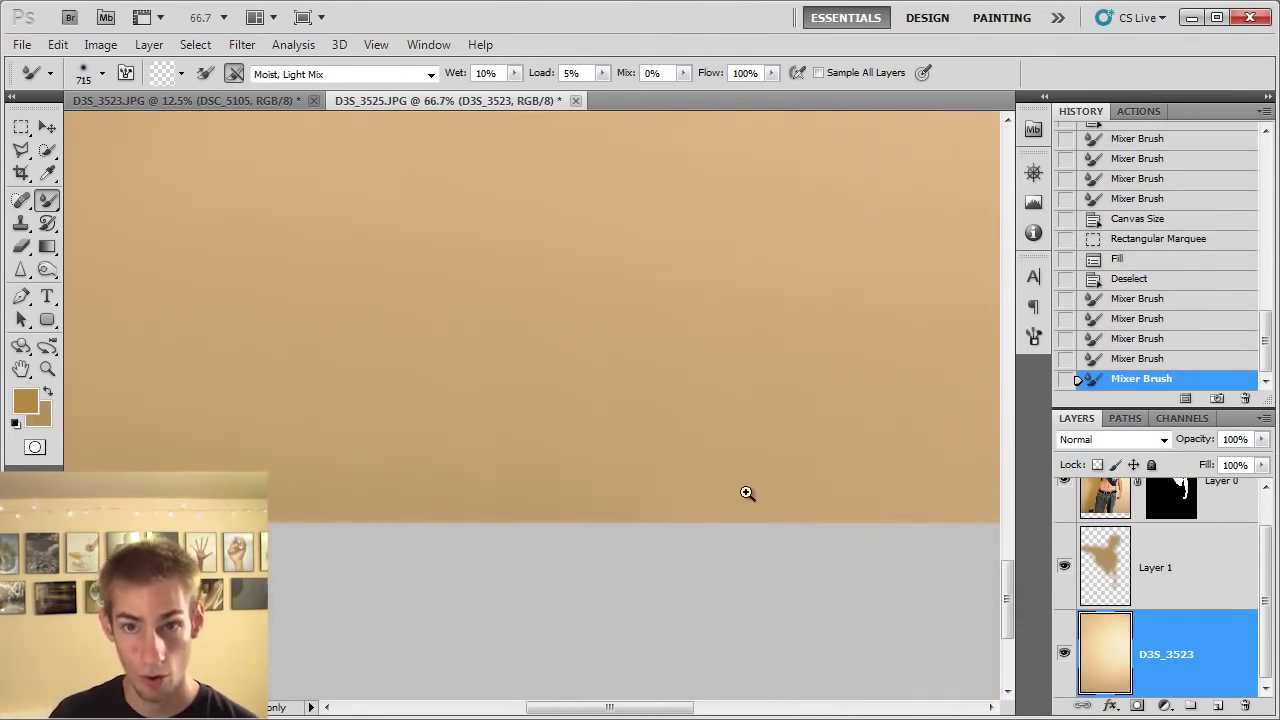
{"action": "scroll", "coordinate": [746, 494], "scroll_direction": "left", "scroll_amount": 5}
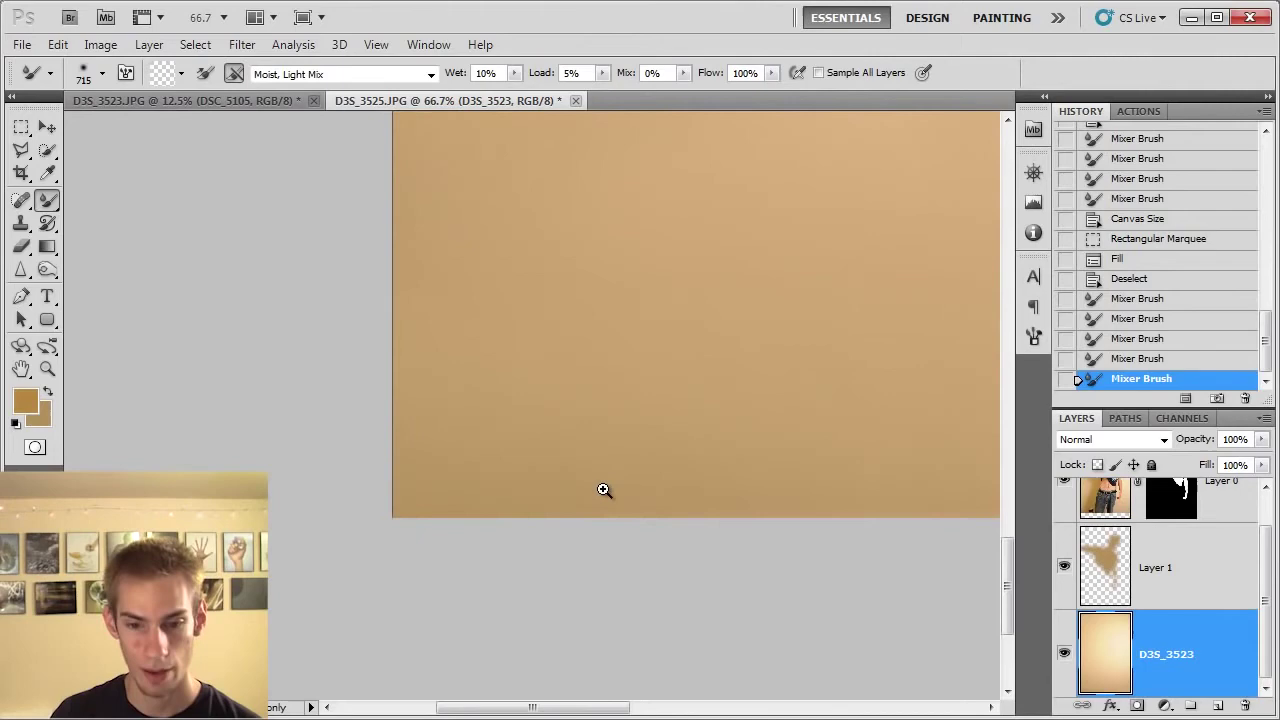
{"action": "key", "text": "ctrl+minus"}
{"action": "key", "text": "ctrl+minus"}
{"action": "key", "text": "ctrl+minus"}
{"action": "key", "text": "ctrl+minus"}
{"action": "key", "text": "ctrl+minus"}
{"action": "key", "text": "ctrl+minus"}
{"action": "key", "text": "ctrl+minus"}
{"action": "key", "text": "ctrl+plus"}
{"action": "key", "text": "ctrl+plus"}
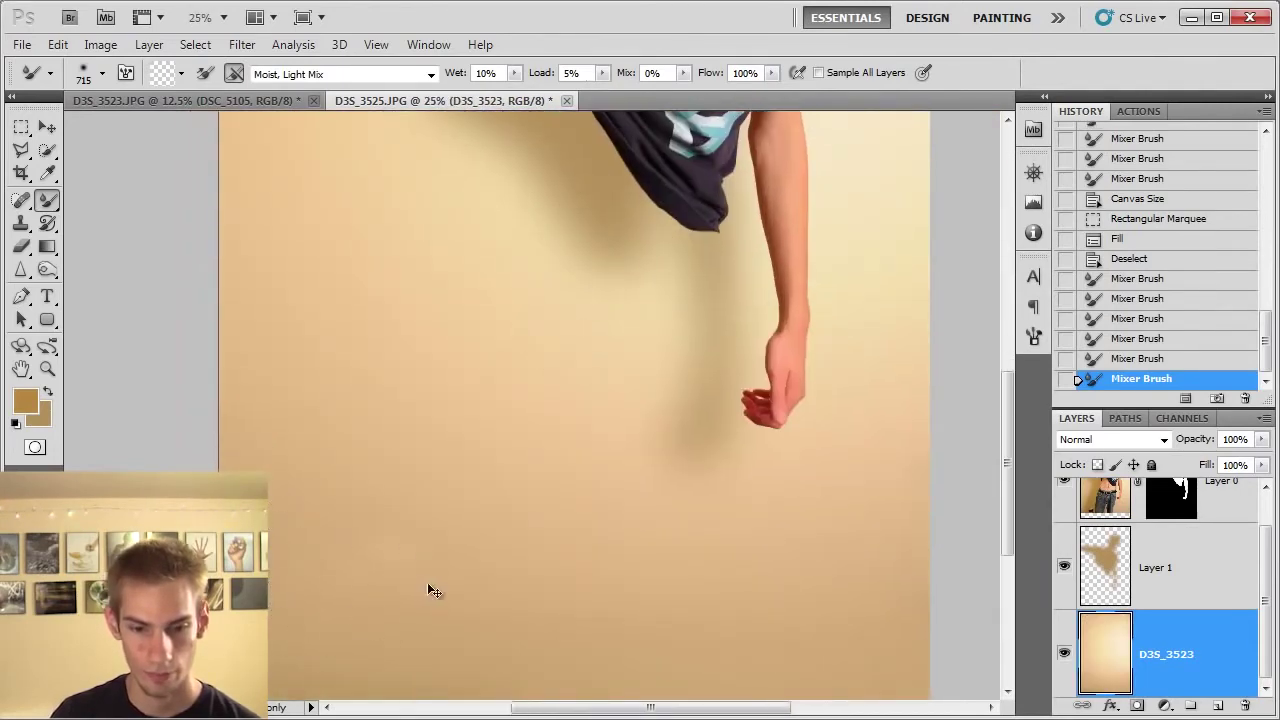
{"action": "key", "text": "ctrl+minus"}
{"action": "key", "text": "ctrl+minus"}
{"action": "key", "text": "ctrl+minus"}
{"action": "key", "text": "ctrl+minus"}
{"action": "key", "text": "ctrl+plus"}
{"action": "key", "text": "ctrl+plus"}
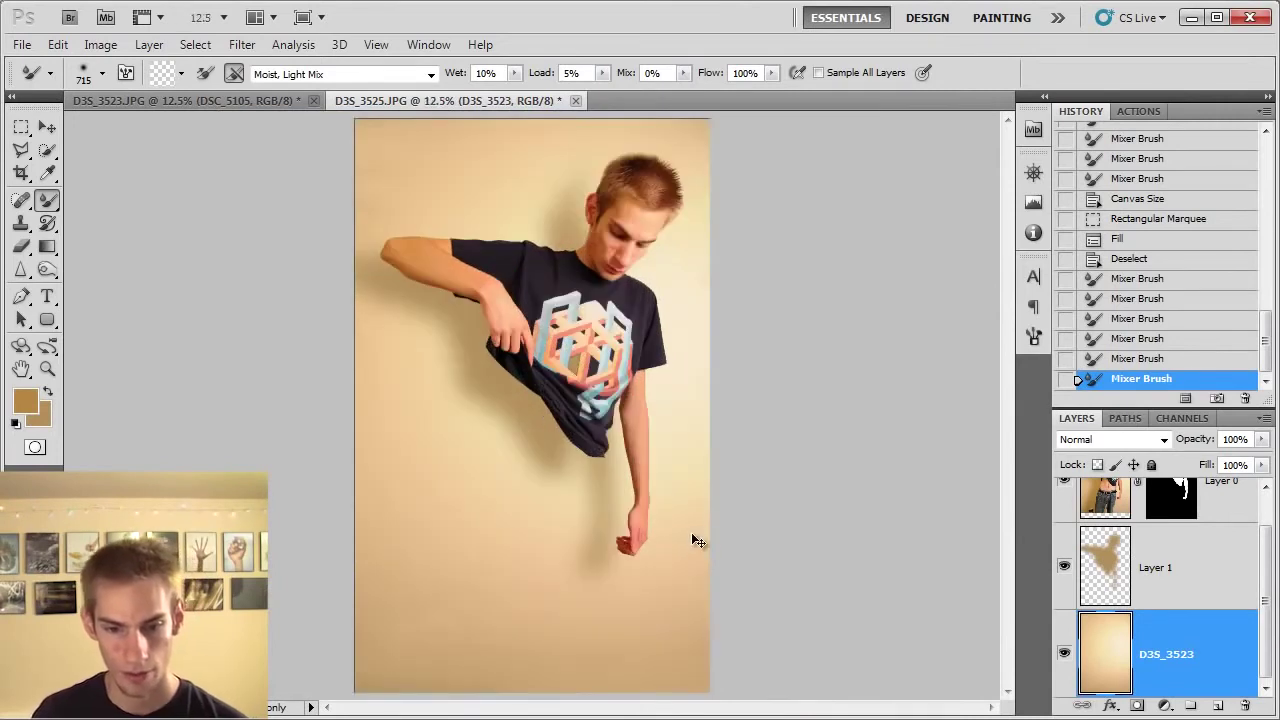
{"action": "key", "text": "ctrl+minus"}
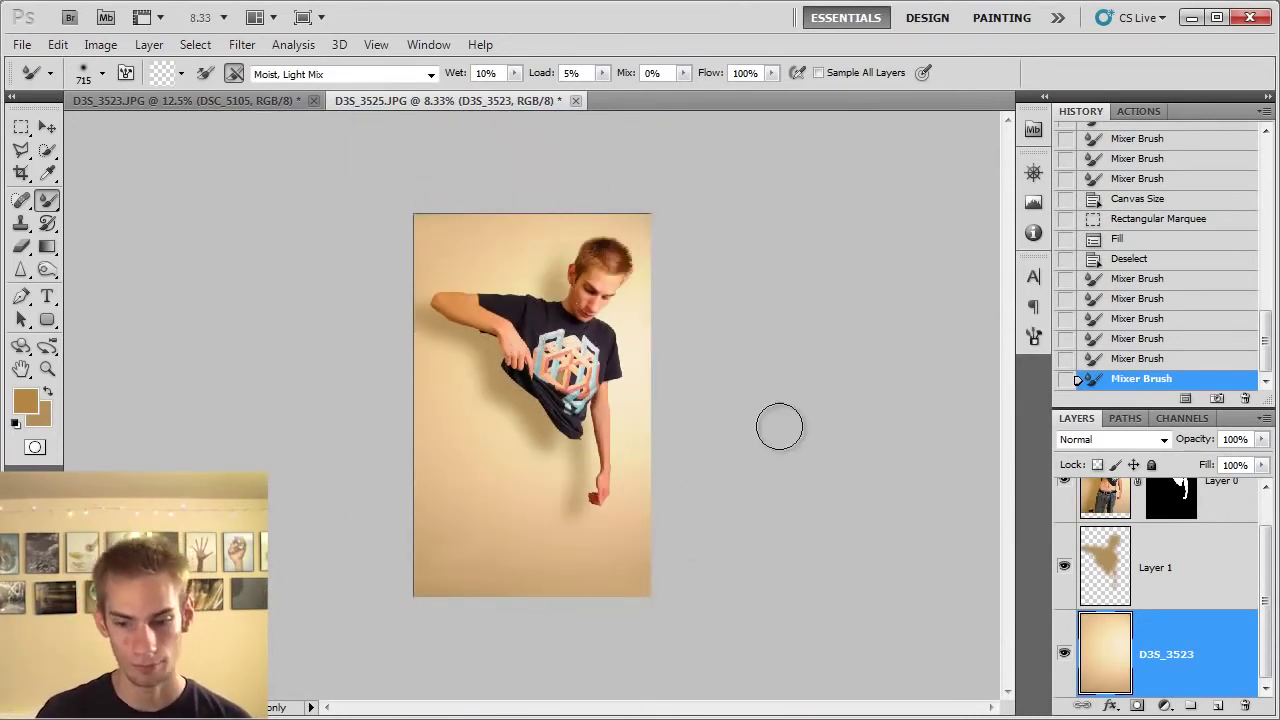
Step: Place the grass image D3S_5435d into the composition directly above Layer 1 at 76.46% scale
{"action": "left_click", "coordinate": [1133, 590]}
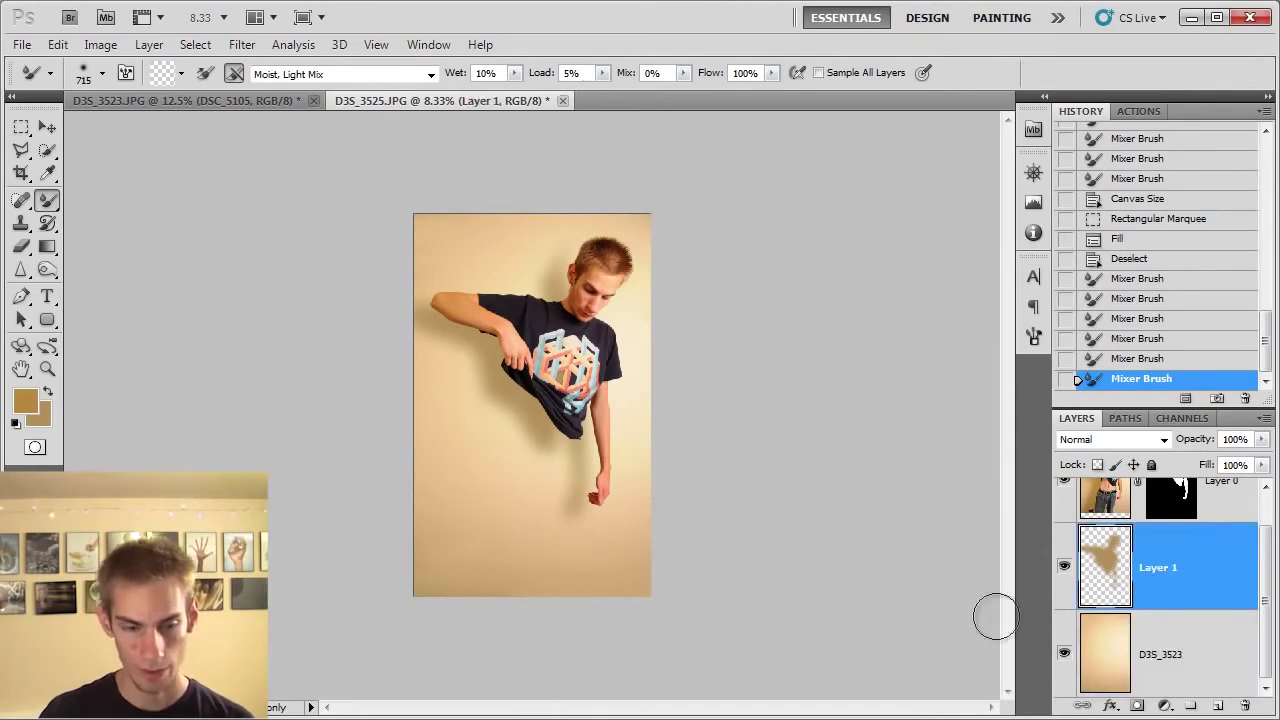
{"action": "key", "text": "ctrl+o"}
{"action": "left_click", "coordinate": [292, 110]}
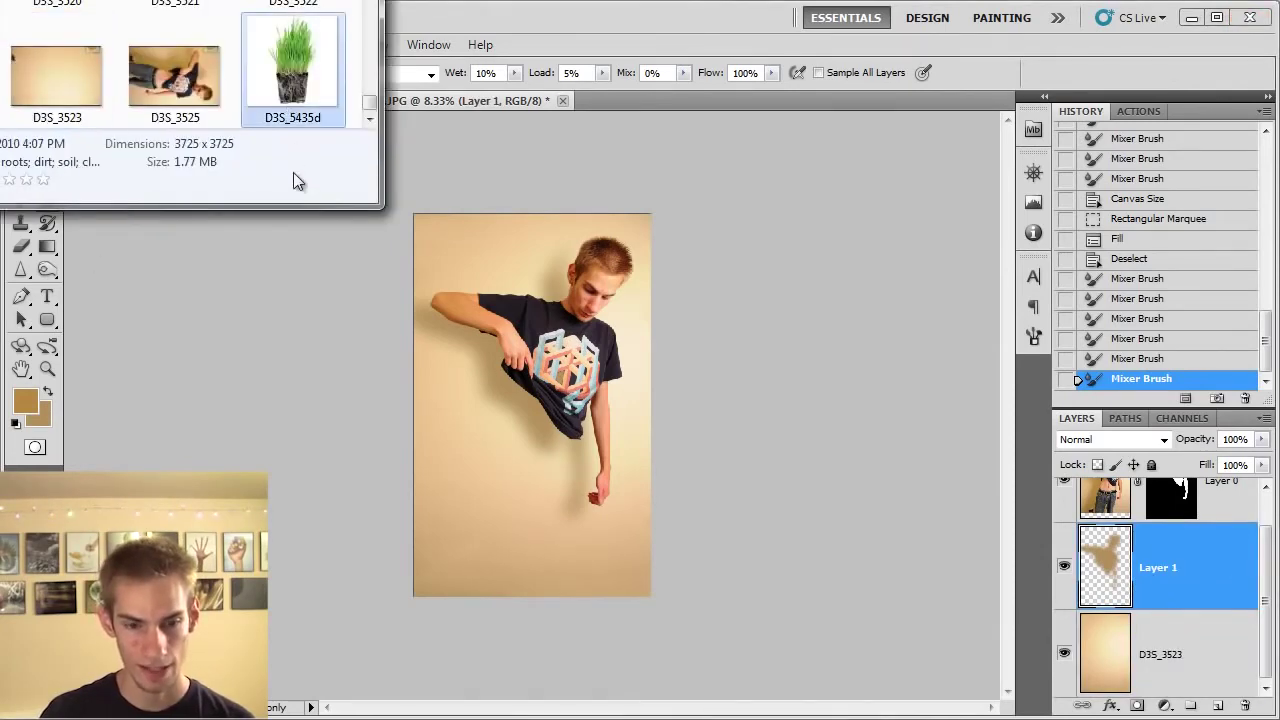
{"action": "double_click", "coordinate": [294, 110]}
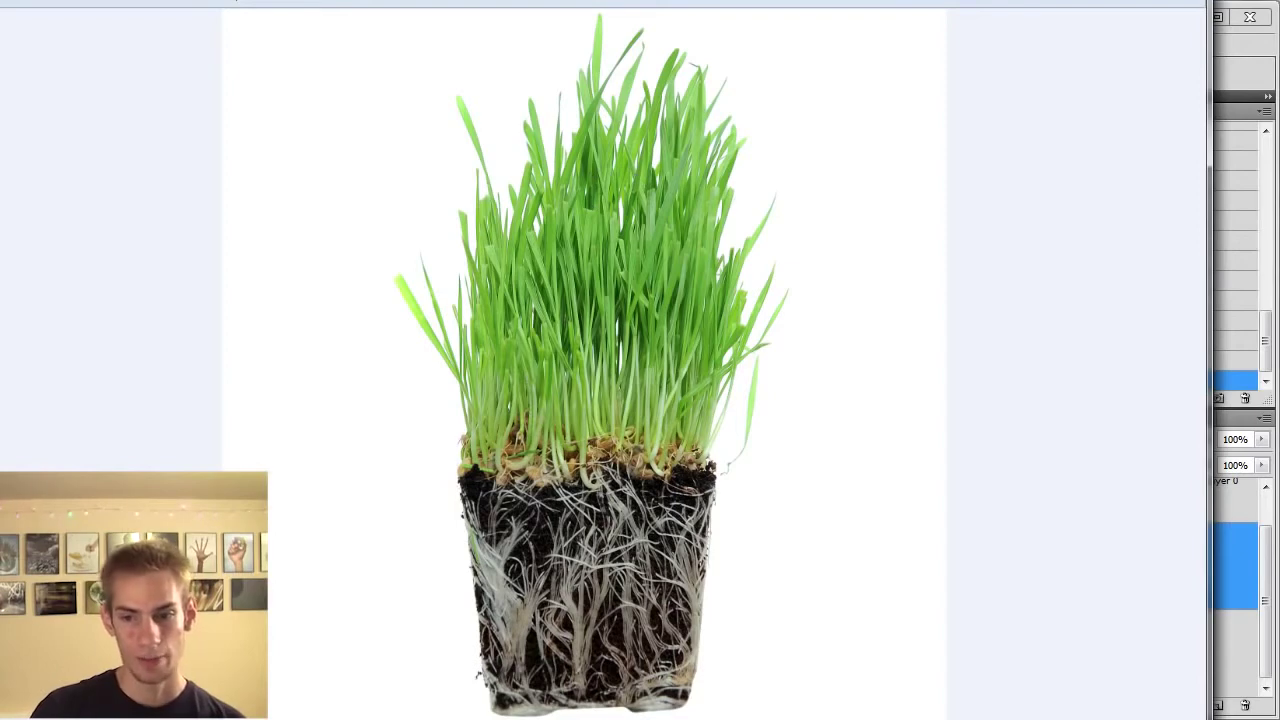
{"action": "key", "text": "space"}
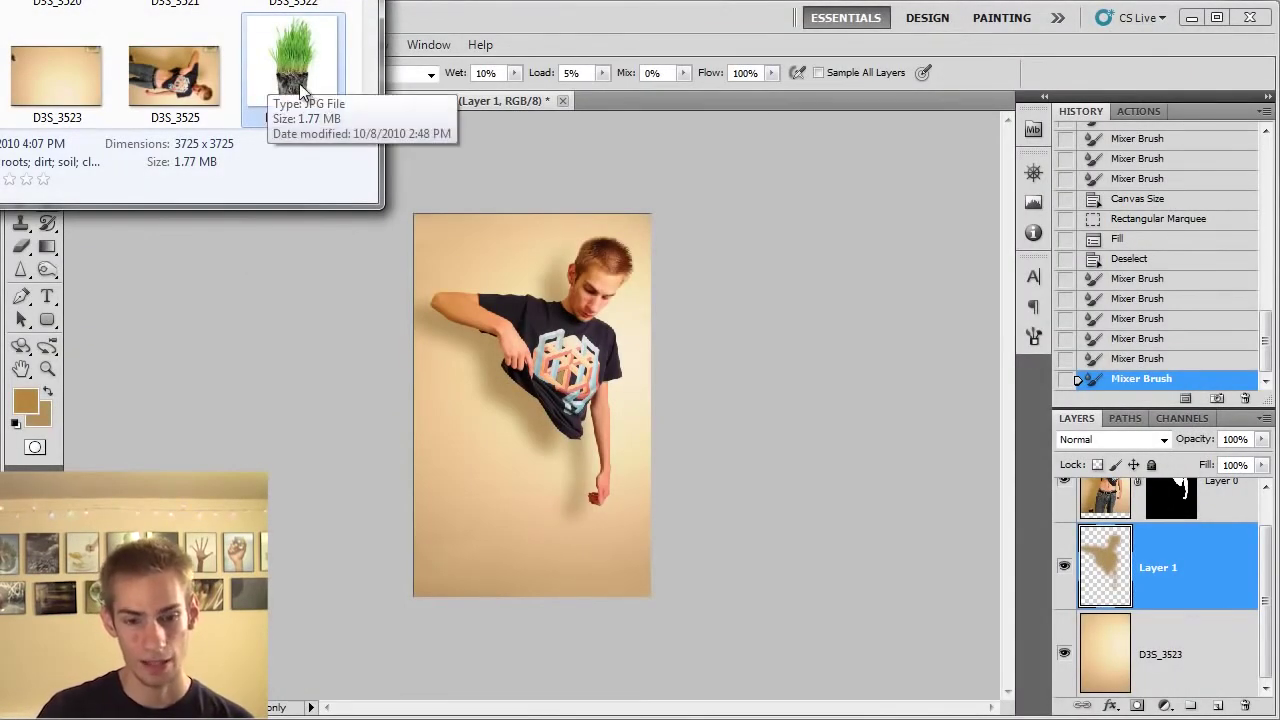
{"action": "left_click_drag", "start_coordinate": [291, 62], "coordinate": [570, 610]}
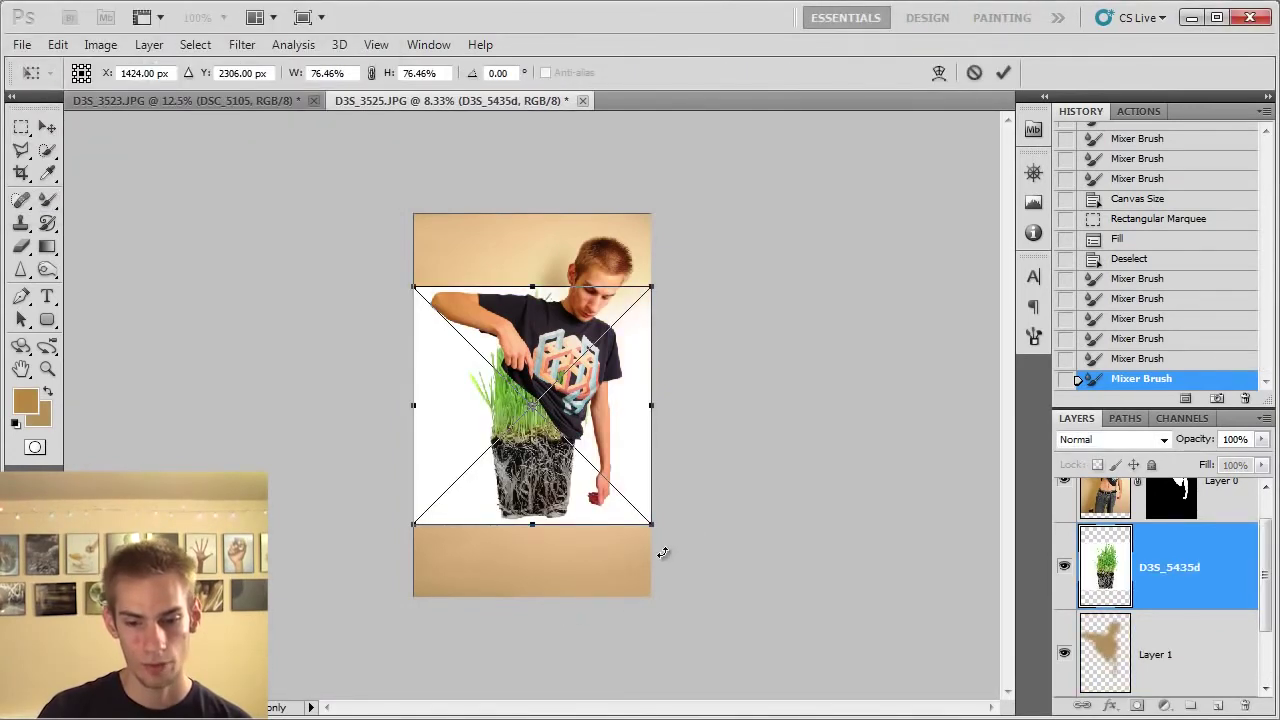
{"action": "mouse_move", "coordinate": [661, 554]}
{"action": "left_mouse_down"}
{"action": "mouse_move", "coordinate": [700, 529]}
{"action": "mouse_move", "coordinate": [703, 449]}
{"action": "mouse_move", "coordinate": [651, 597]}
{"action": "mouse_move", "coordinate": [673, 570]}
{"action": "left_mouse_up"}
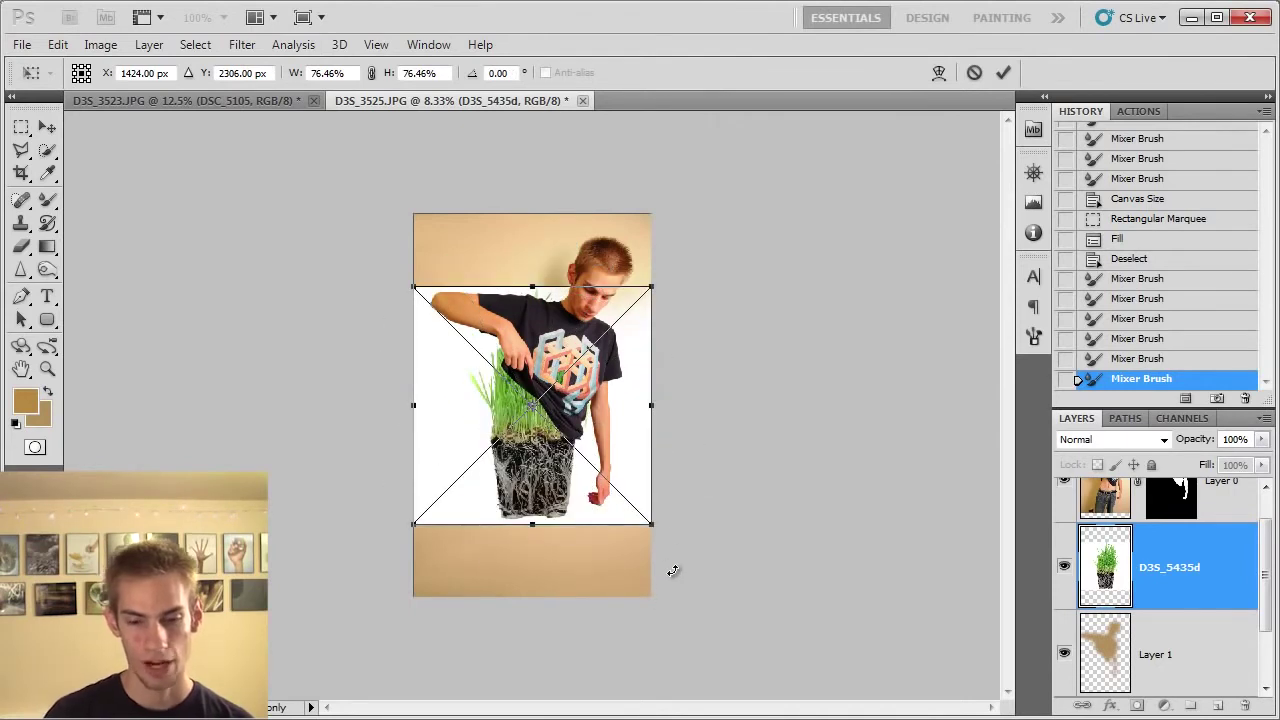
{"action": "key", "text": "Return"}
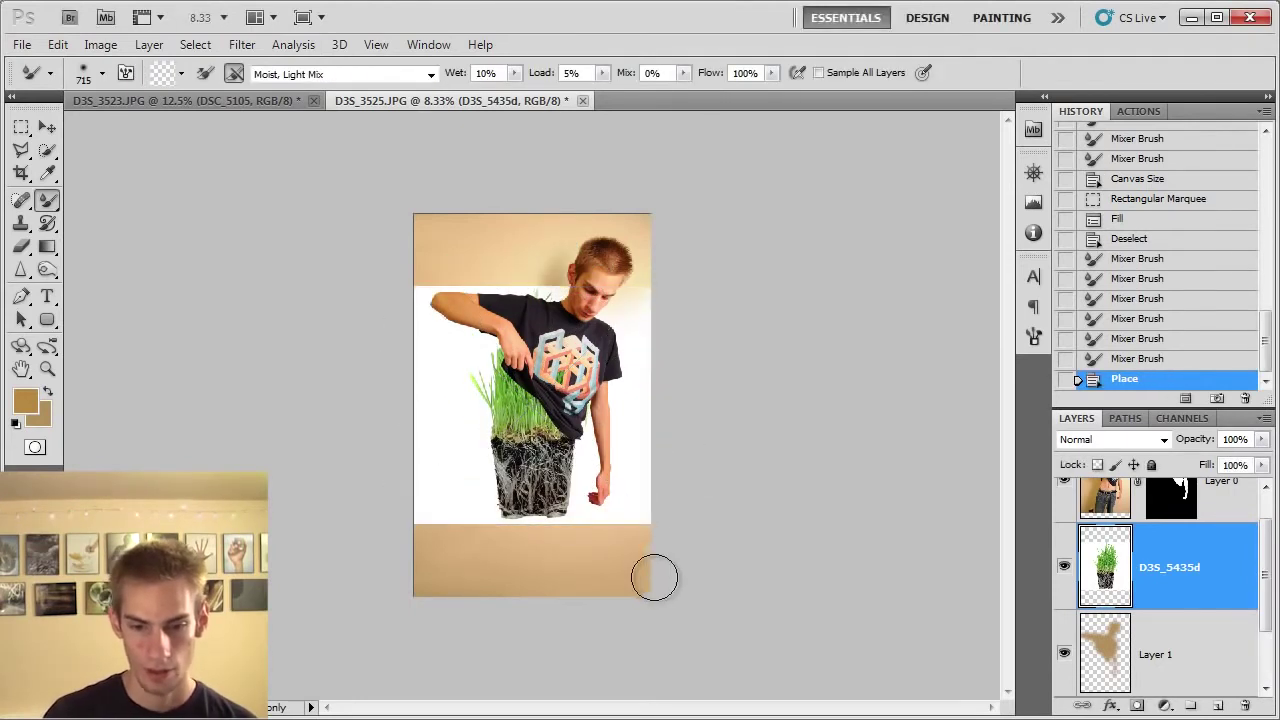
Step: Move the D3S_5435d grass layer above Layer 0, to the top of the layer stack
{"action": "left_click", "coordinate": [21, 128]}
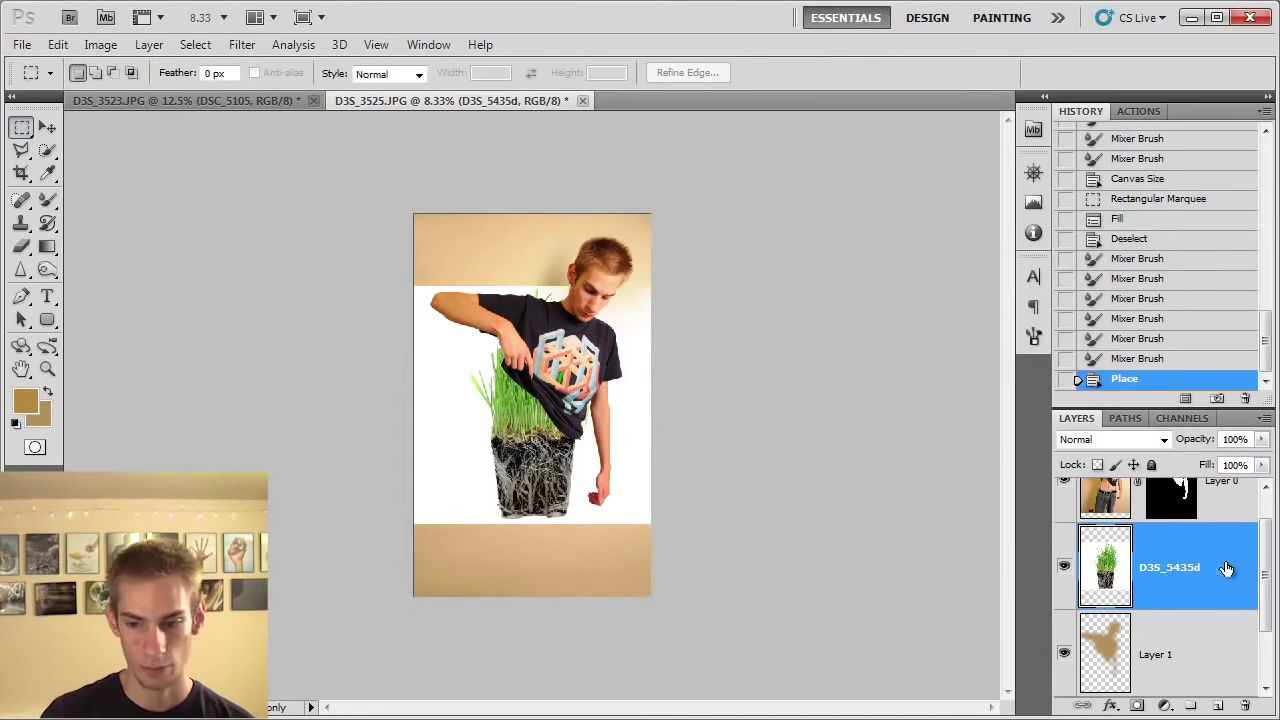
{"action": "scroll", "coordinate": [1227, 570], "scroll_direction": "up", "scroll_amount": 1}
{"action": "left_click_drag", "start_coordinate": [1190, 604], "coordinate": [1172, 540]}
{"action": "left_click_drag", "start_coordinate": [1171, 510], "coordinate": [1148, 518]}
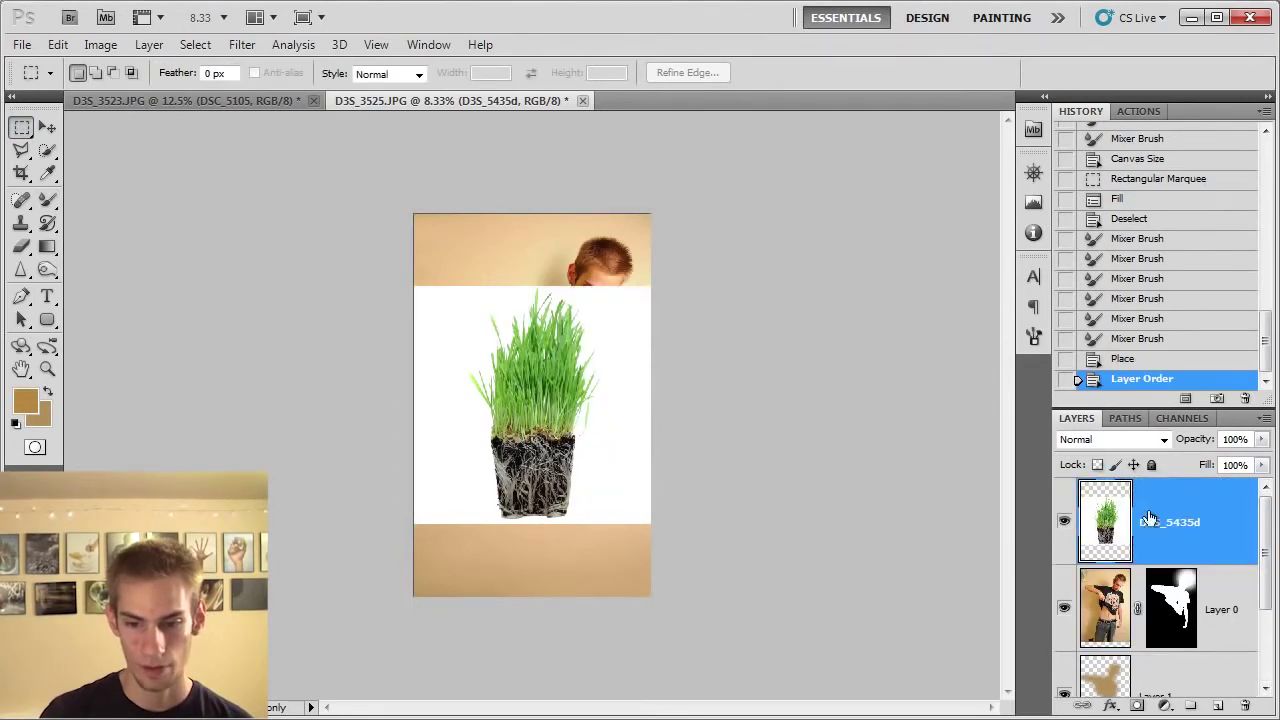
Step: Select all the white background around and between the grass blades using the Magic Wand with tolerance 20 and Contiguous off
{"action": "key", "text": "ctrl+plus"}
{"action": "key", "text": "ctrl+plus"}
{"action": "key", "text": "ctrl+plus"}
{"action": "key", "text": "ctrl+plus"}
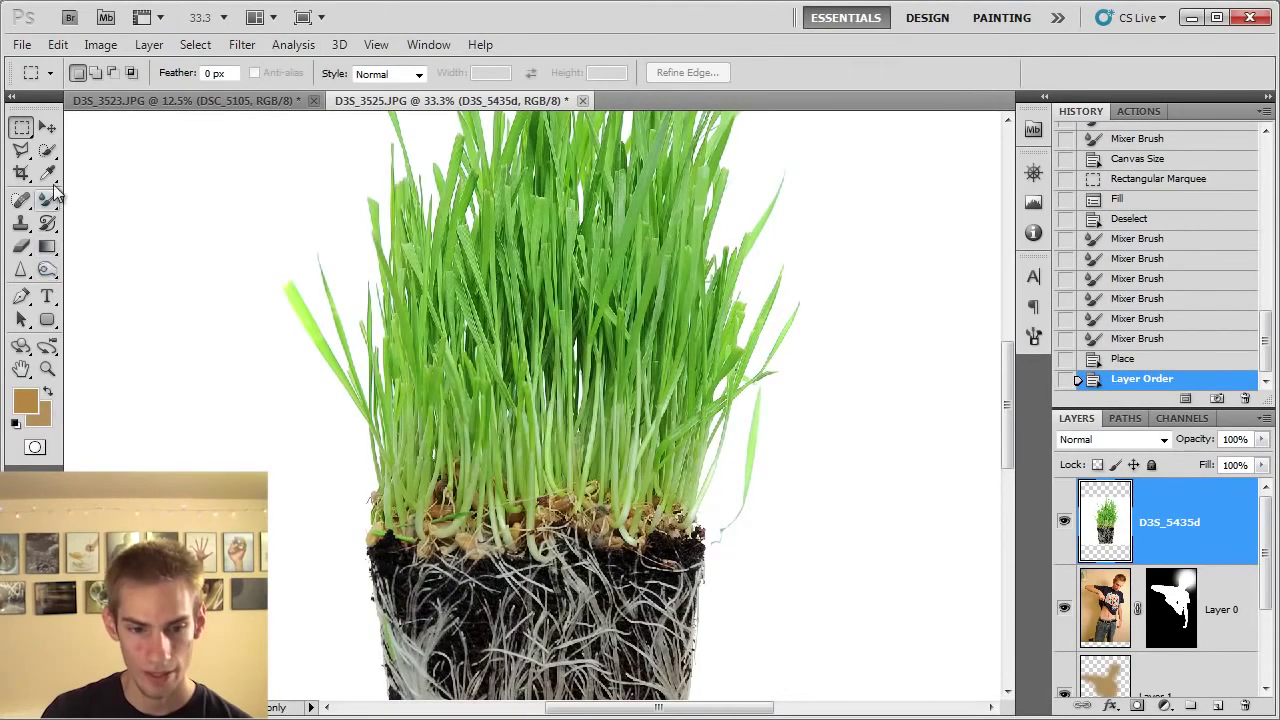
{"action": "left_click", "coordinate": [47, 149]}
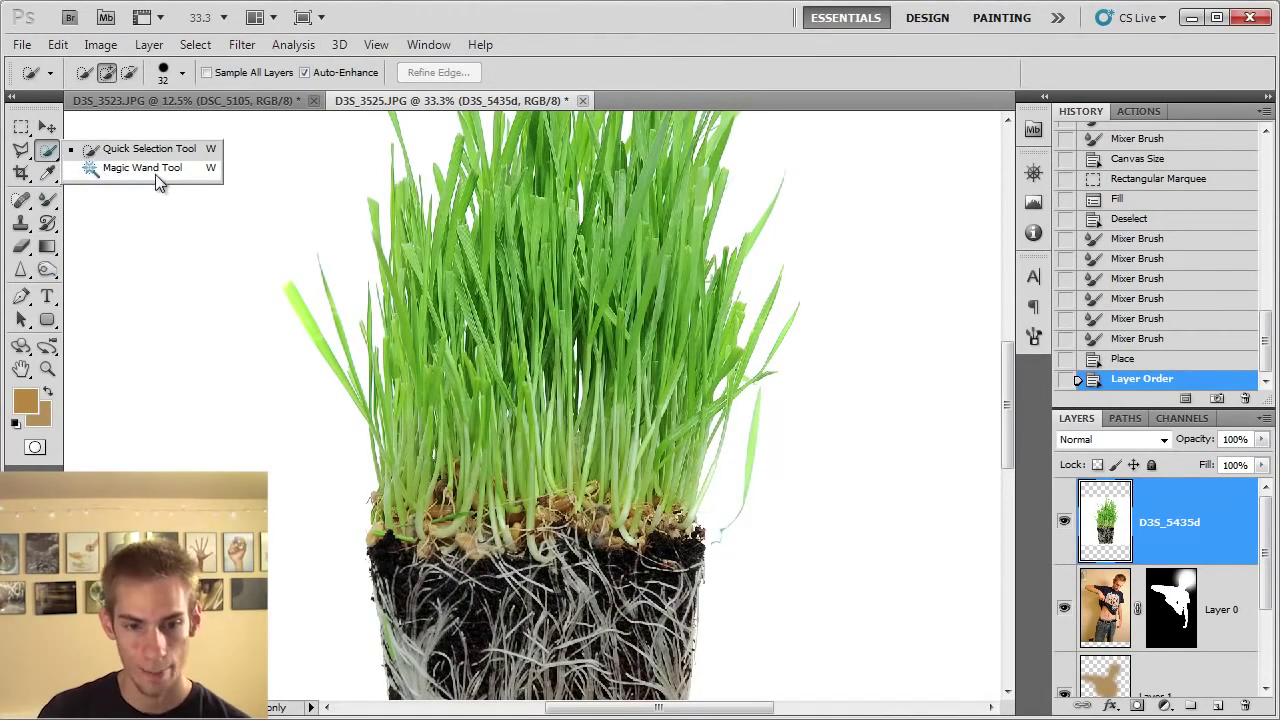
{"action": "left_click", "coordinate": [161, 177]}
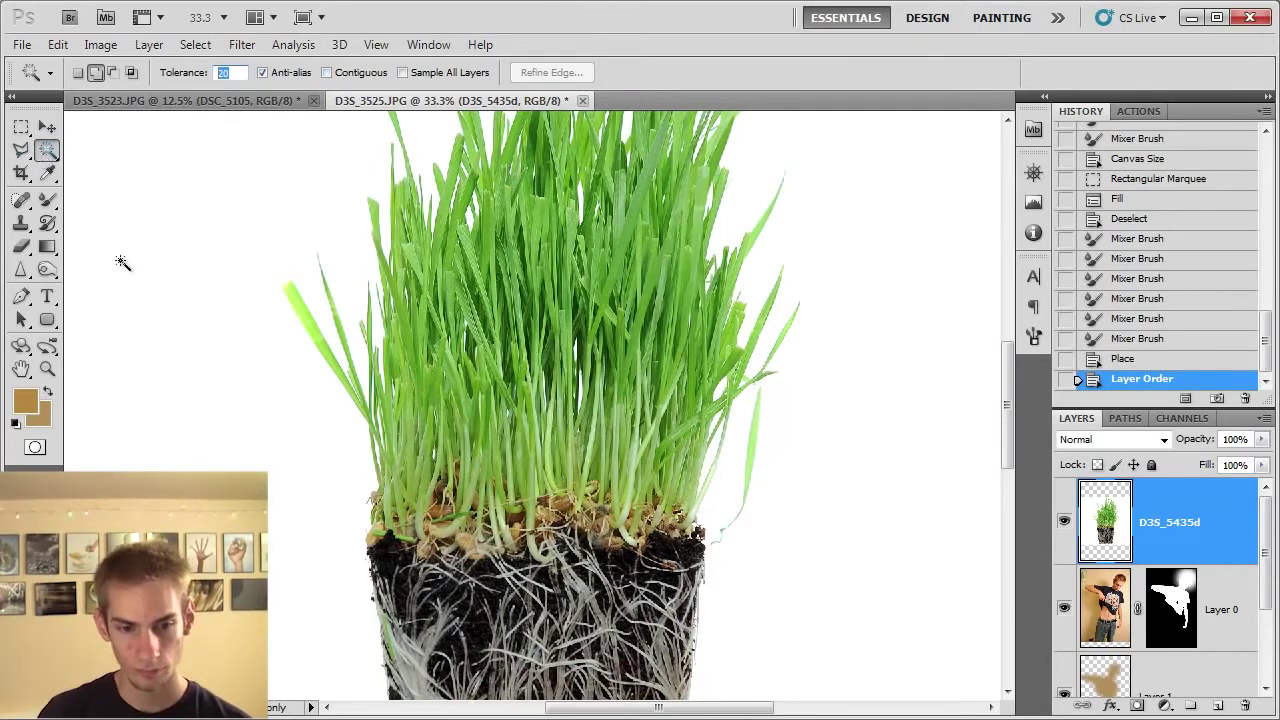
{"action": "left_click", "coordinate": [181, 187]}
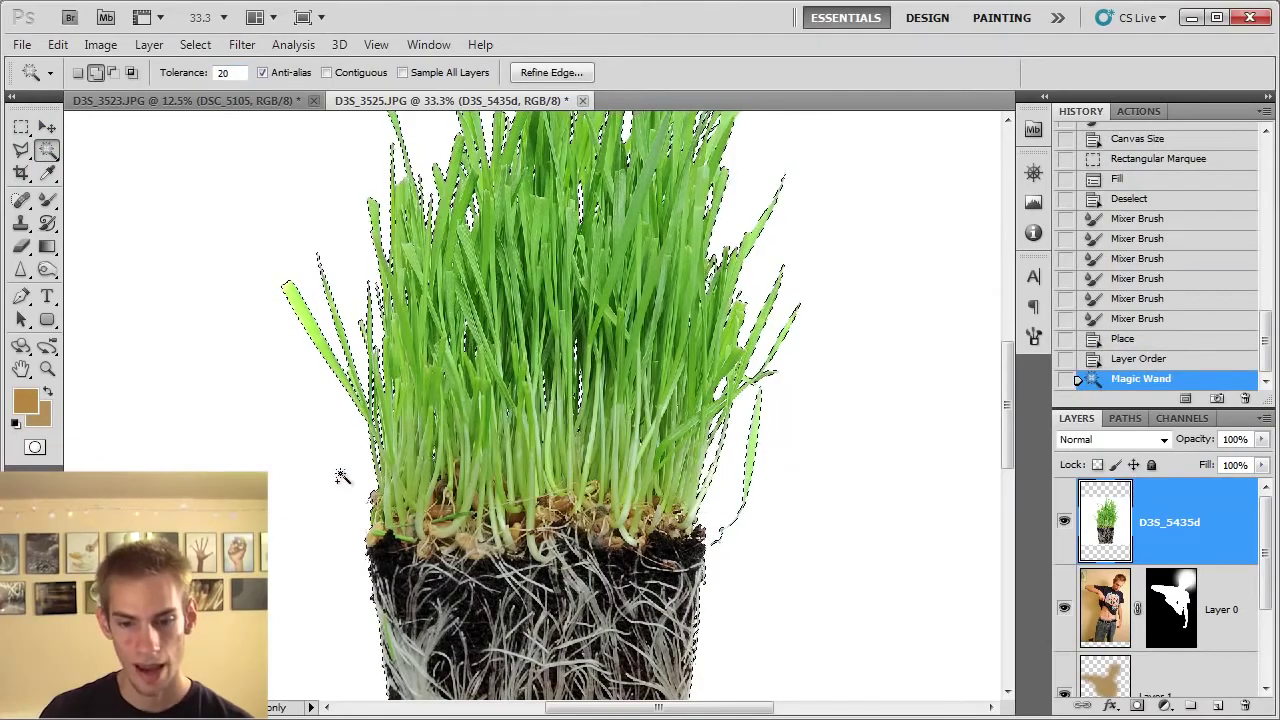
Step: Examine up close how the selection follows the small white gaps between the grass blades
{"action": "key", "text": "ctrl+plus"}
{"action": "key", "text": "ctrl+plus"}
{"action": "key", "text": "ctrl+plus"}
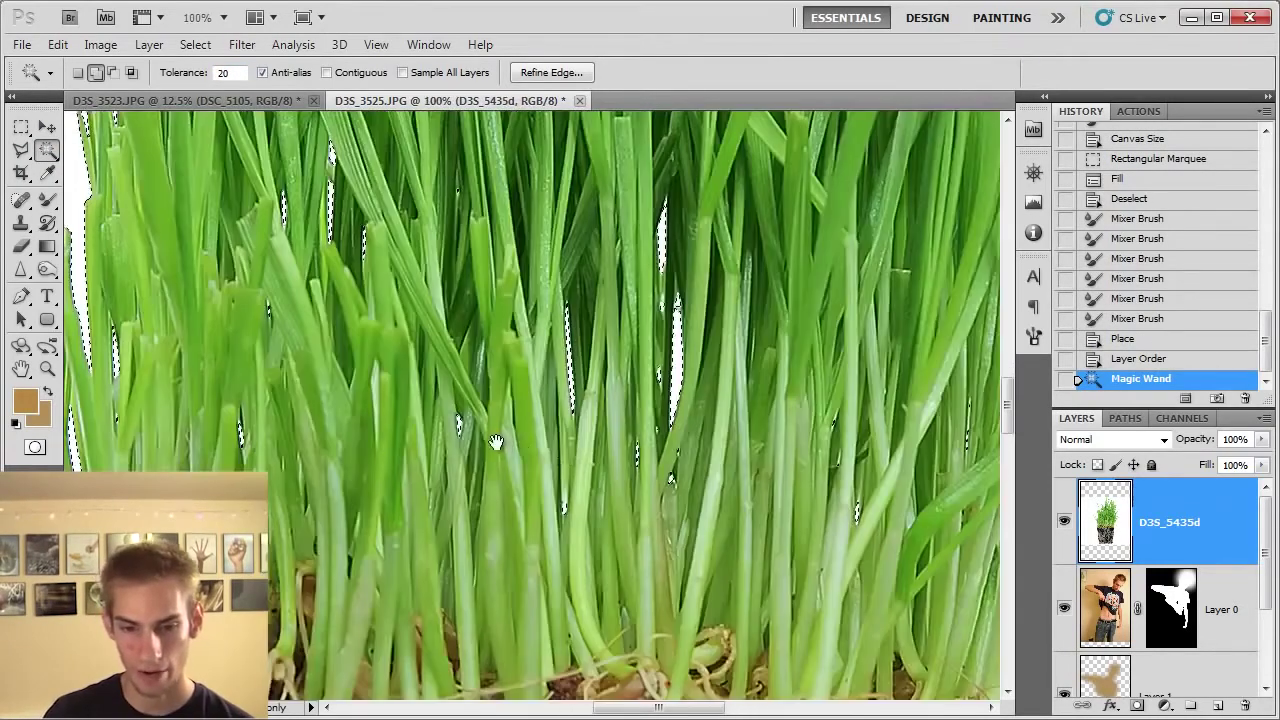
{"action": "key", "text": "ctrl+plus"}
{"action": "key", "text": "ctrl+plus"}
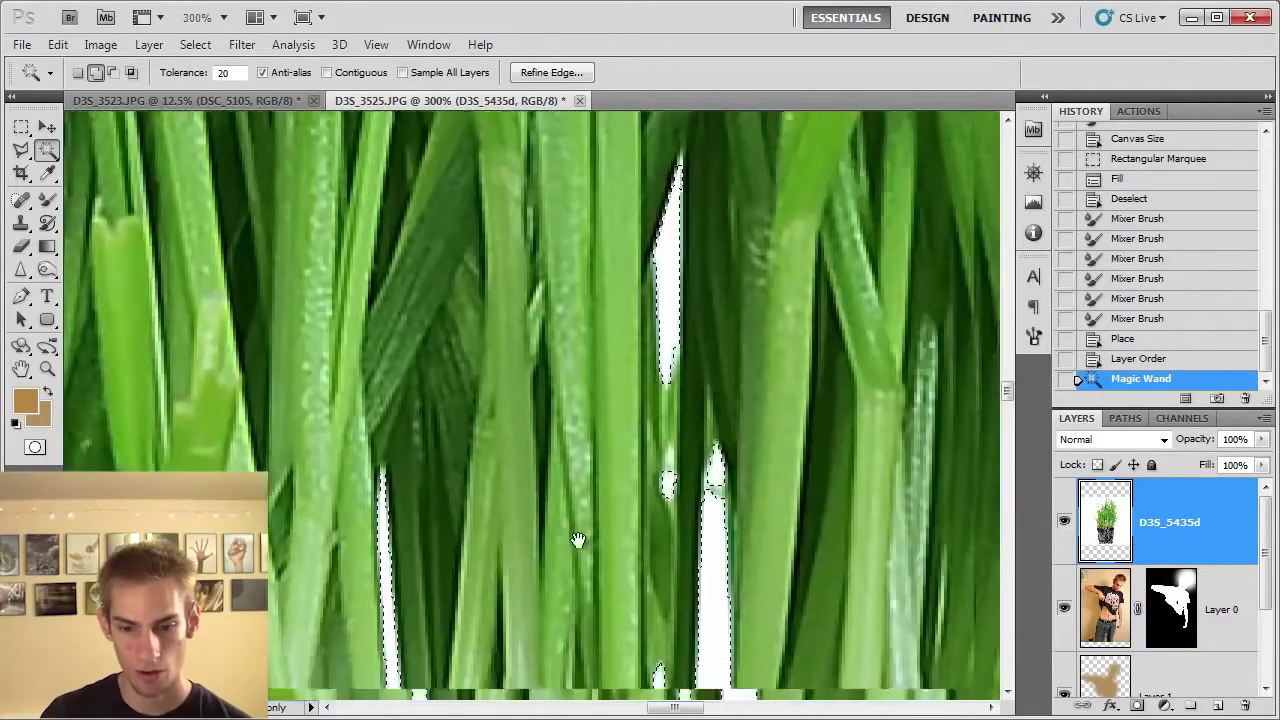
{"action": "left_click_drag", "start_coordinate": [578, 540], "coordinate": [460, 295]}
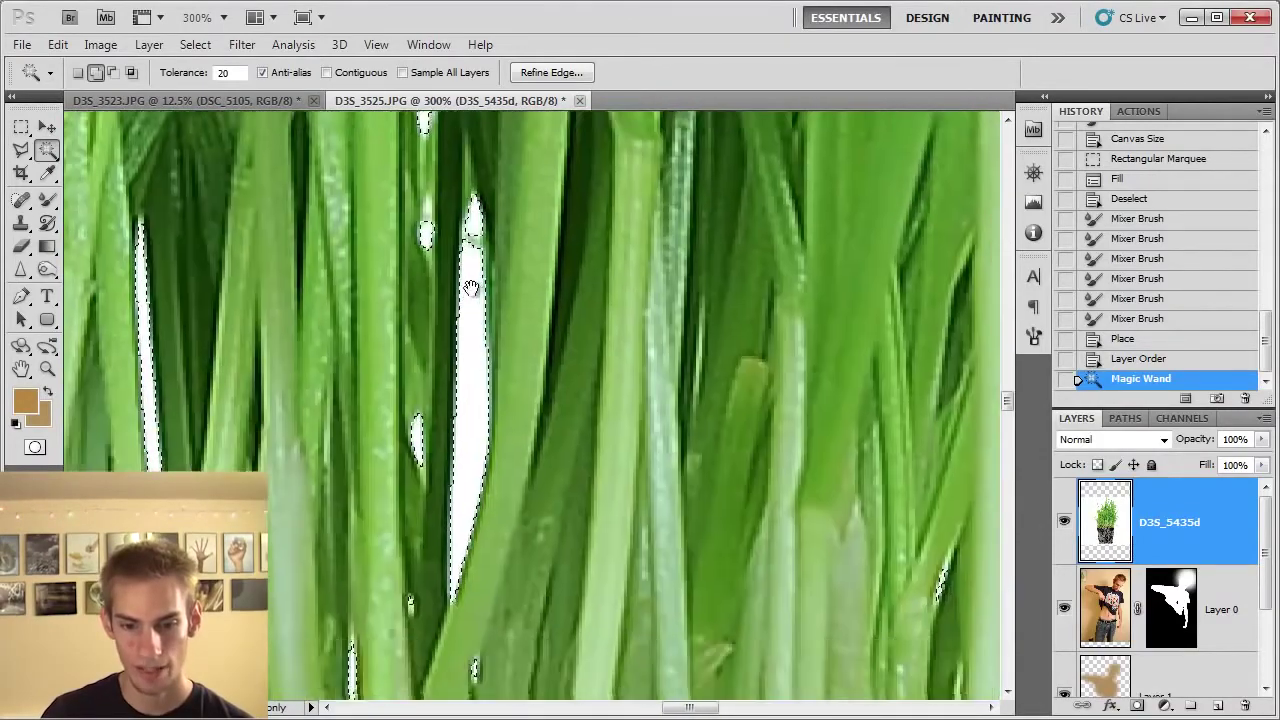
{"action": "left_click_drag", "start_coordinate": [466, 429], "coordinate": [463, 314]}
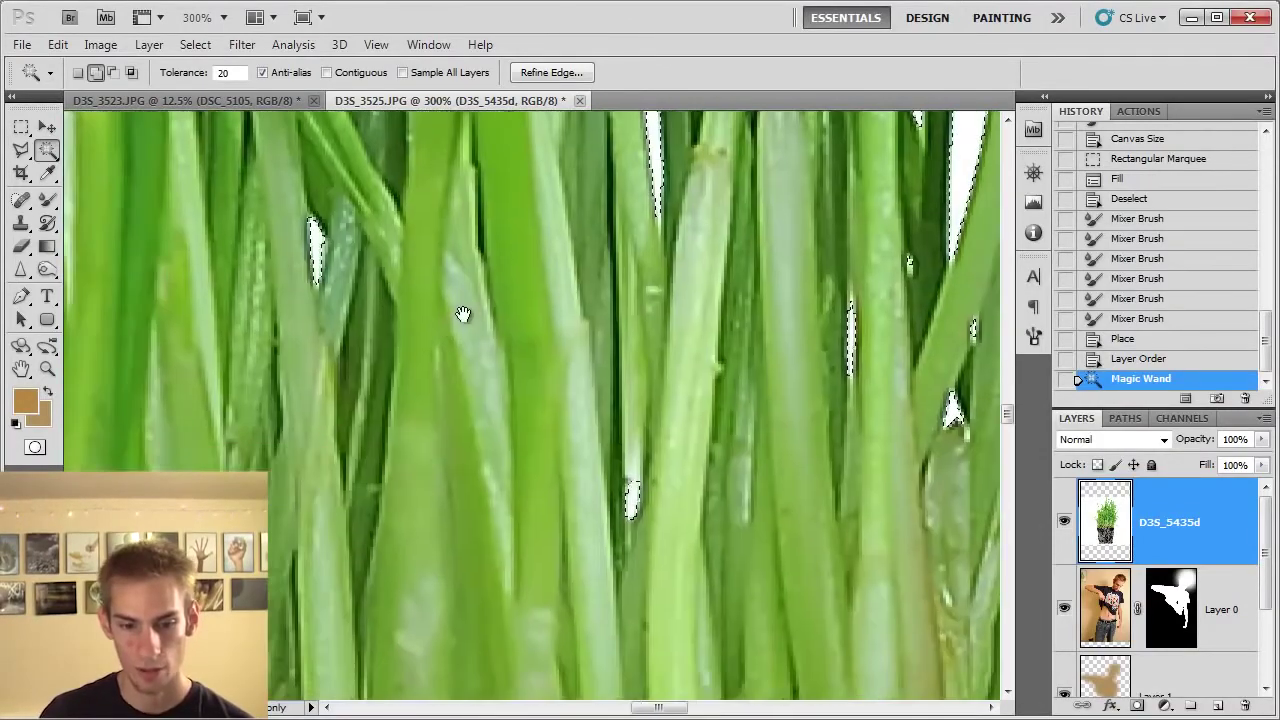
{"action": "key", "text": "ctrl+minus"}
{"action": "key", "text": "ctrl+minus"}
{"action": "key", "text": "ctrl+minus"}
{"action": "key", "text": "ctrl+minus"}
{"action": "key", "text": "ctrl+minus"}
{"action": "key", "text": "ctrl+minus"}
{"action": "key", "text": "ctrl+minus"}
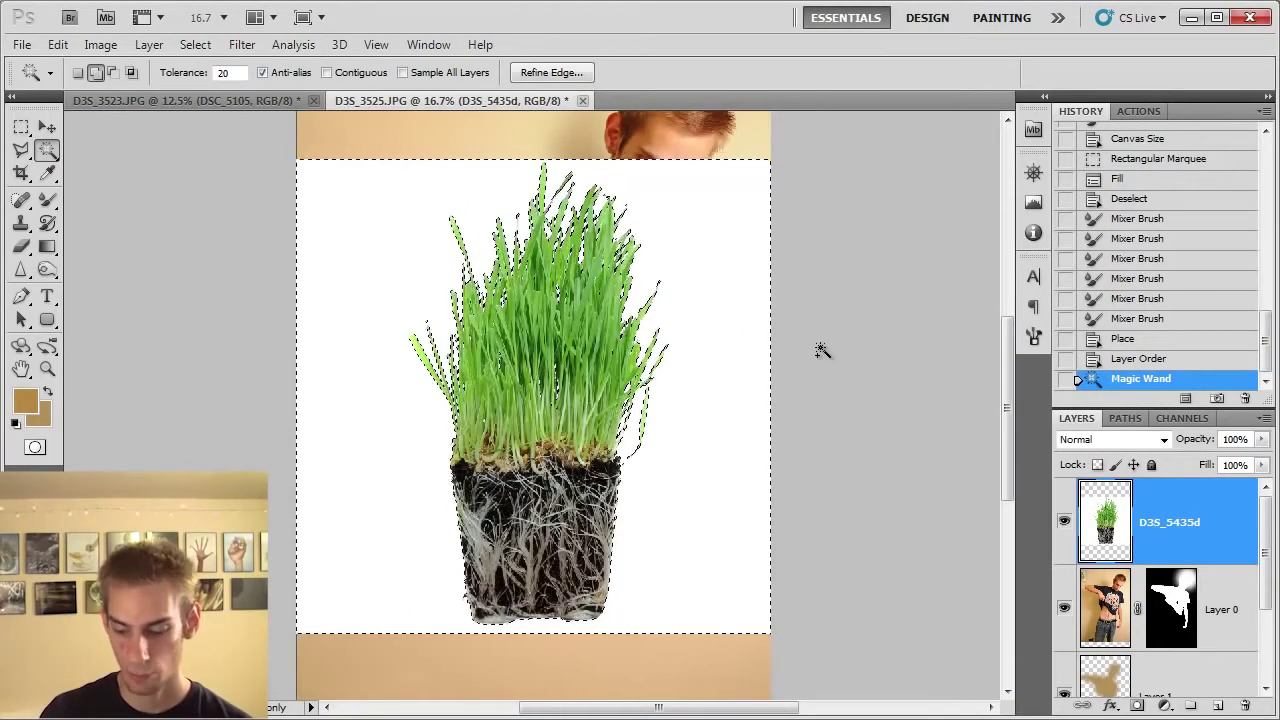
Step: Delete the selected white background from the grass layer and deselect
{"action": "key", "text": "Delete"}
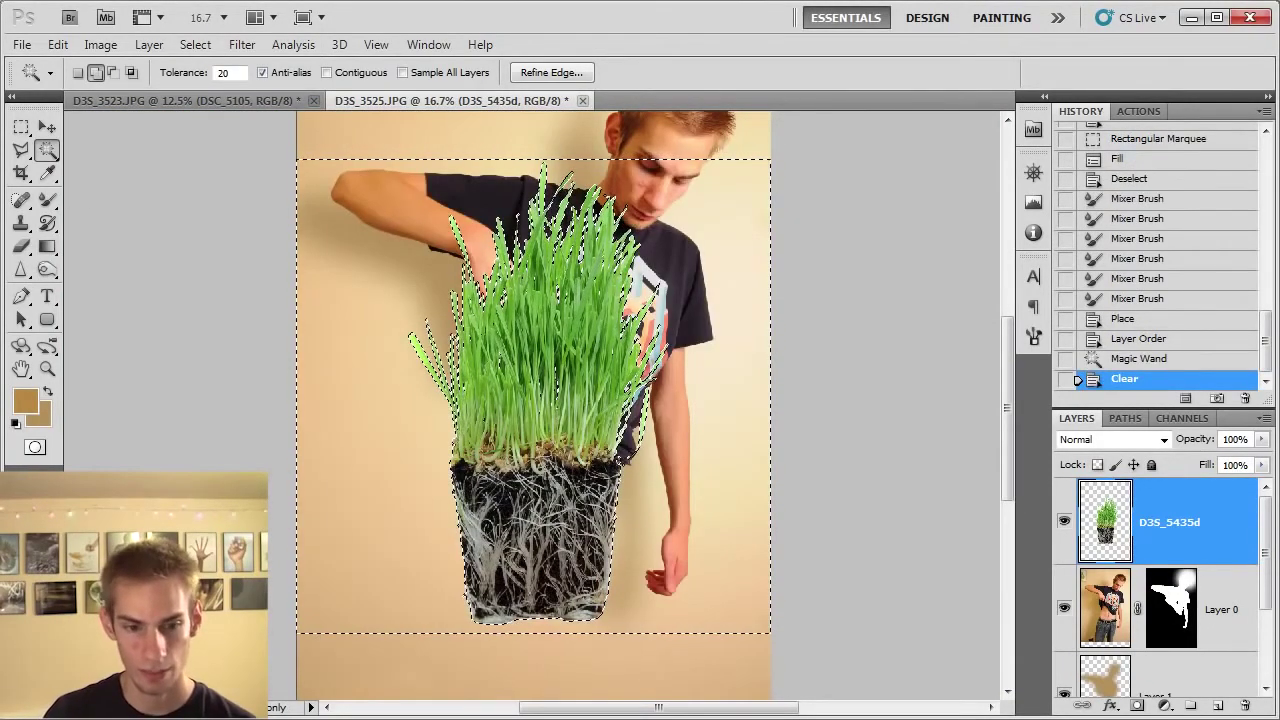
{"action": "left_click", "coordinate": [20, 127]}
{"action": "left_click", "coordinate": [224, 279]}
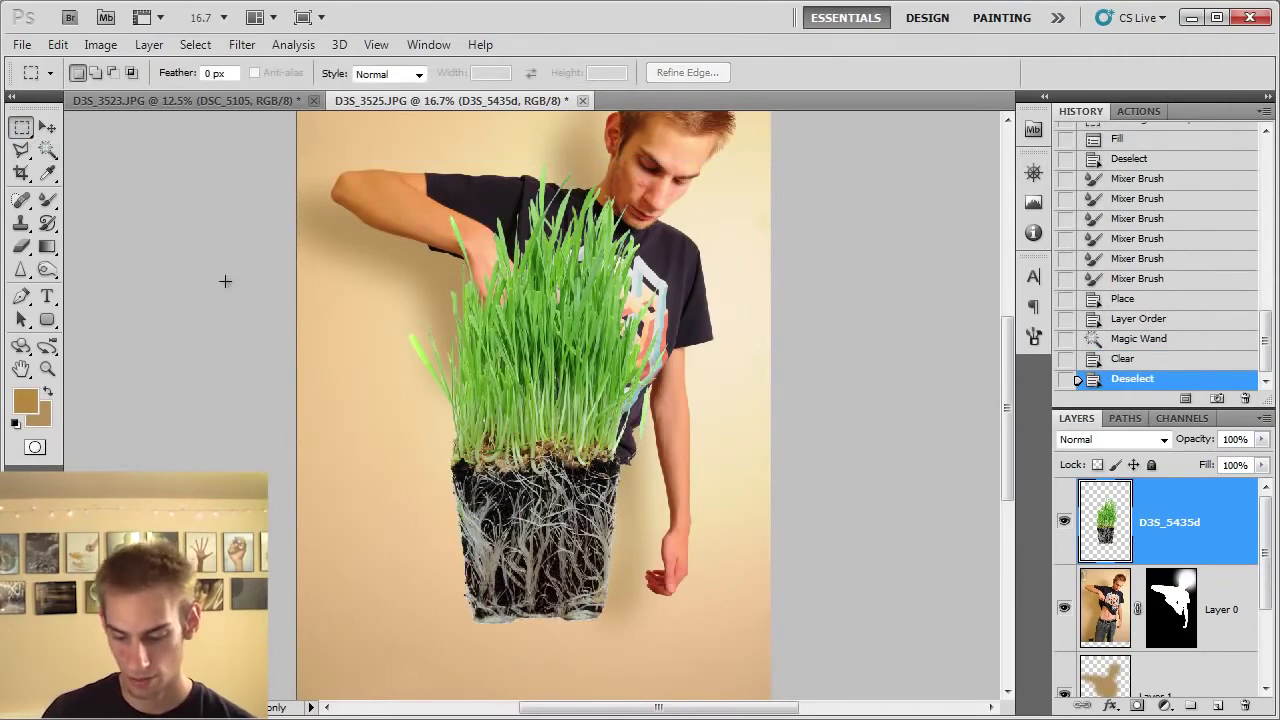
{"action": "key", "text": "ctrl+minus"}
{"action": "key", "text": "ctrl+minus"}
{"action": "key", "text": "ctrl+plus"}
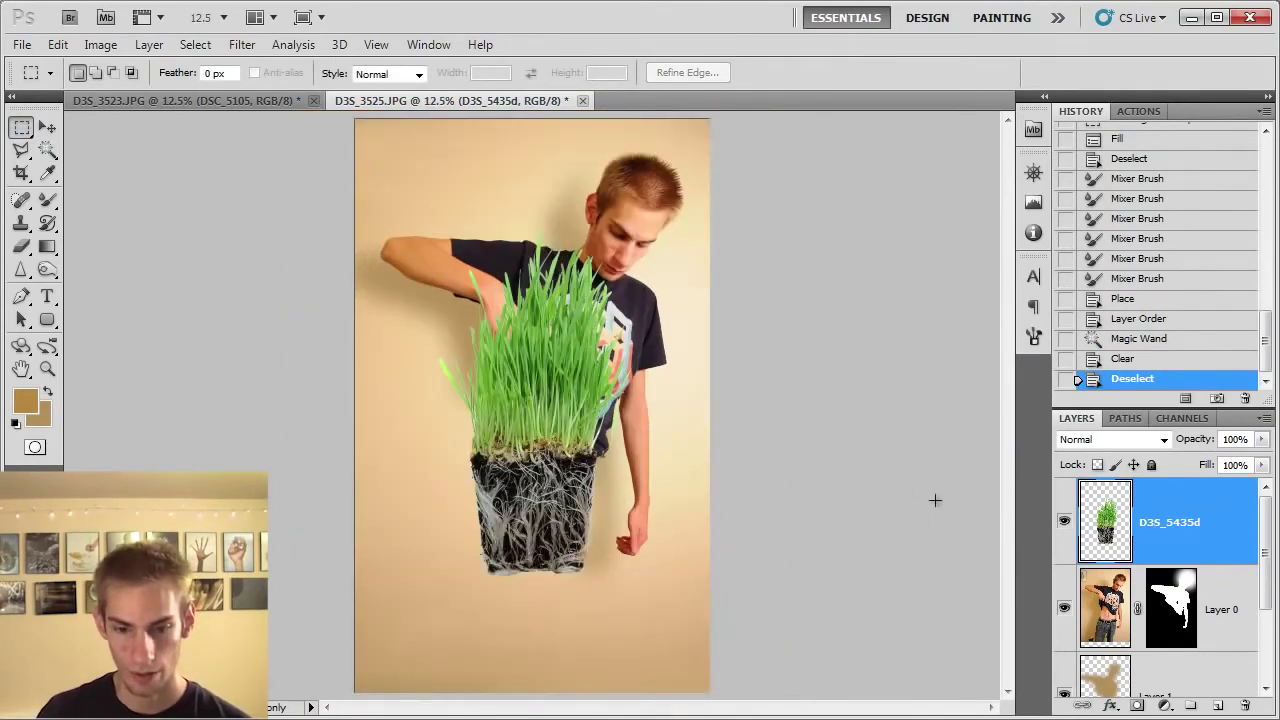
Step: Reorder the D3S_5435d grass layer so it sits between Layer 0 and Layer 1, behind the man's shirt
{"action": "left_click_drag", "start_coordinate": [1122, 516], "coordinate": [1126, 660]}
{"action": "scroll", "coordinate": [1130, 640], "scroll_direction": "down", "scroll_amount": 2}
{"action": "left_click_drag", "start_coordinate": [1127, 511], "coordinate": [1124, 543]}
{"action": "scroll", "coordinate": [1130, 605], "scroll_direction": "up", "scroll_amount": 1}
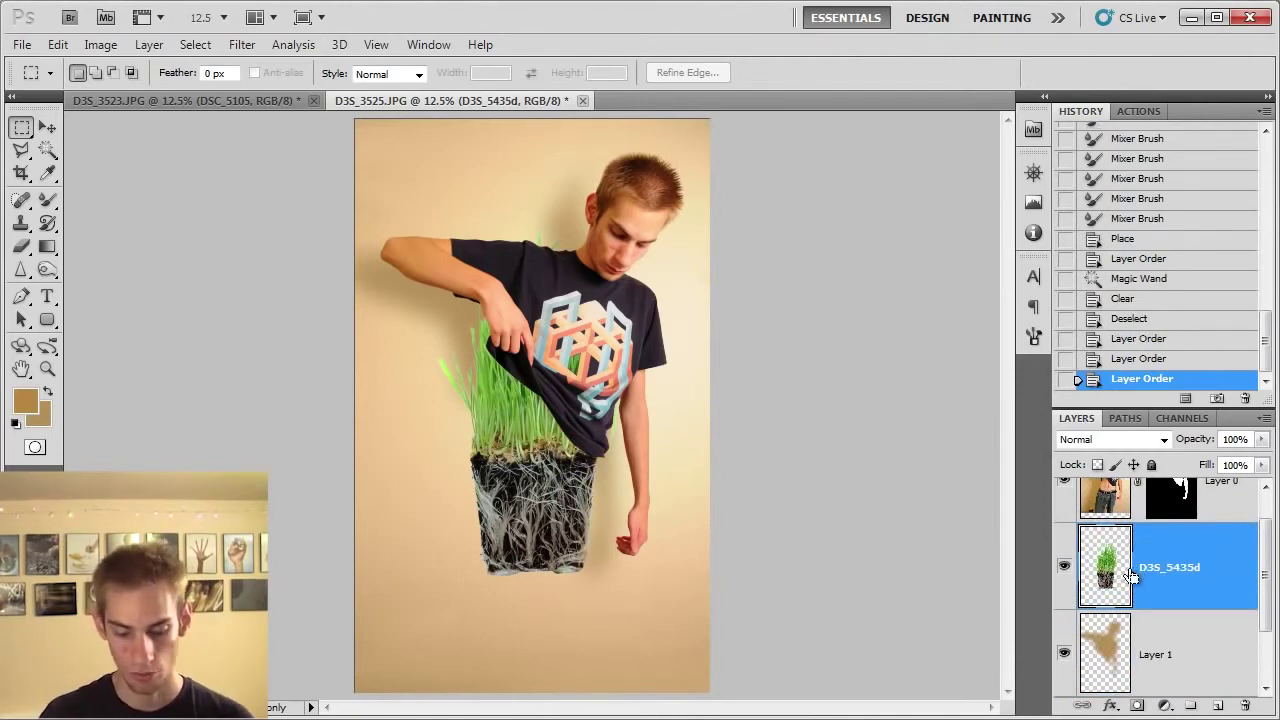
Step: Free-transform the grass upside down to about -158°, scale it to about 108%, and fit its soil block under the shirt
{"action": "key", "text": "ctrl+t"}
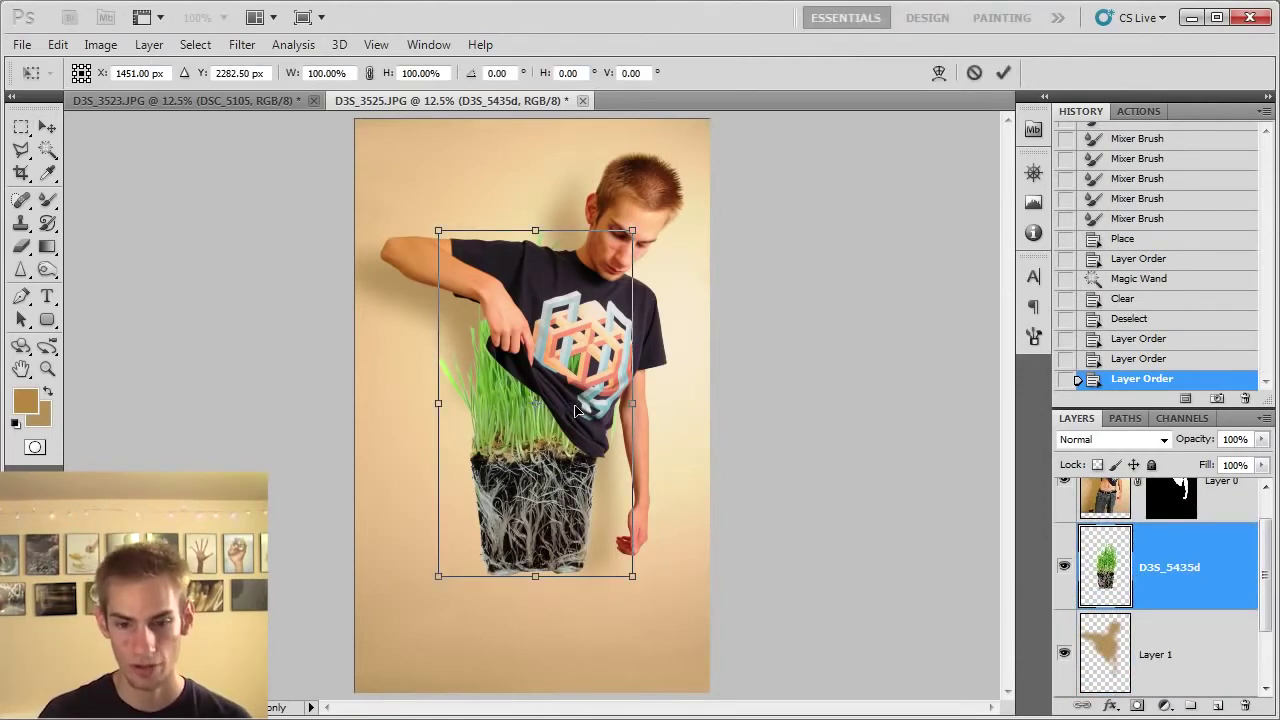
{"action": "left_click_drag", "start_coordinate": [638, 622], "coordinate": [548, 390]}
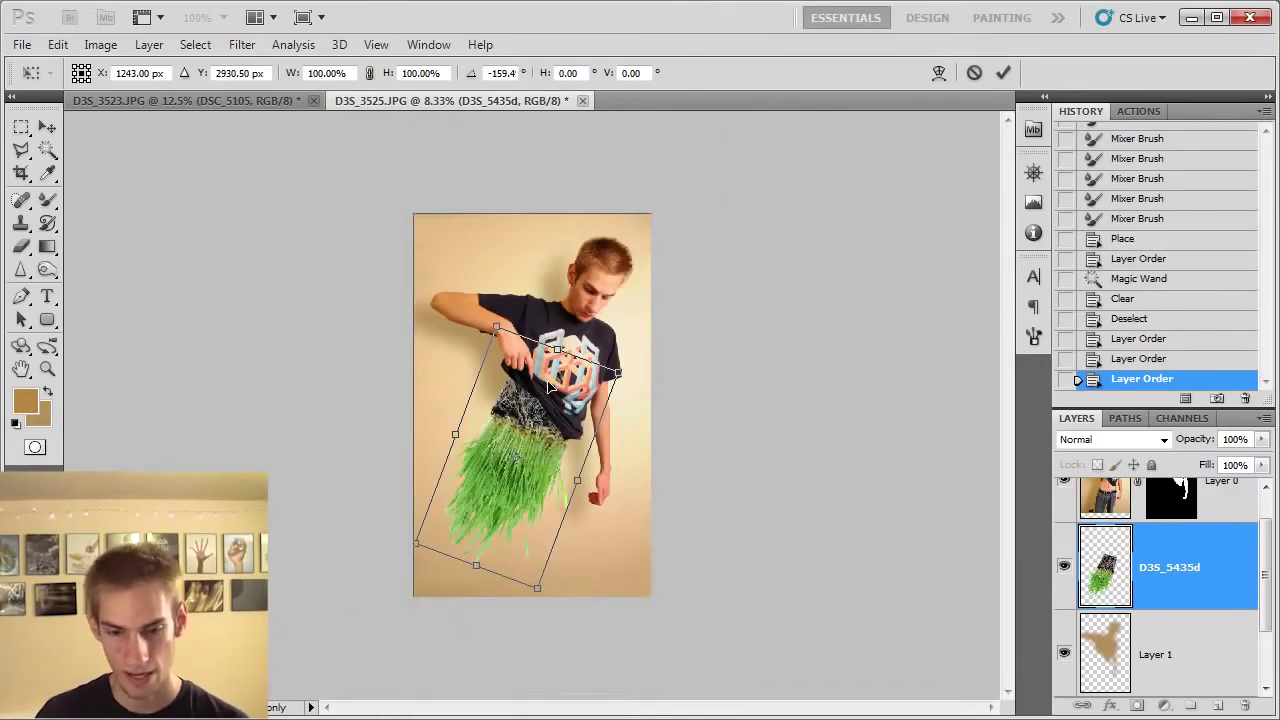
{"action": "mouse_move", "coordinate": [683, 346]}
{"action": "left_mouse_down"}
{"action": "mouse_move", "coordinate": [678, 332]}
{"action": "mouse_move", "coordinate": [694, 334]}
{"action": "mouse_move", "coordinate": [674, 346]}
{"action": "mouse_move", "coordinate": [680, 367]}
{"action": "mouse_move", "coordinate": [691, 359]}
{"action": "left_mouse_up"}
{"action": "left_click_drag", "start_coordinate": [491, 408], "coordinate": [483, 404]}
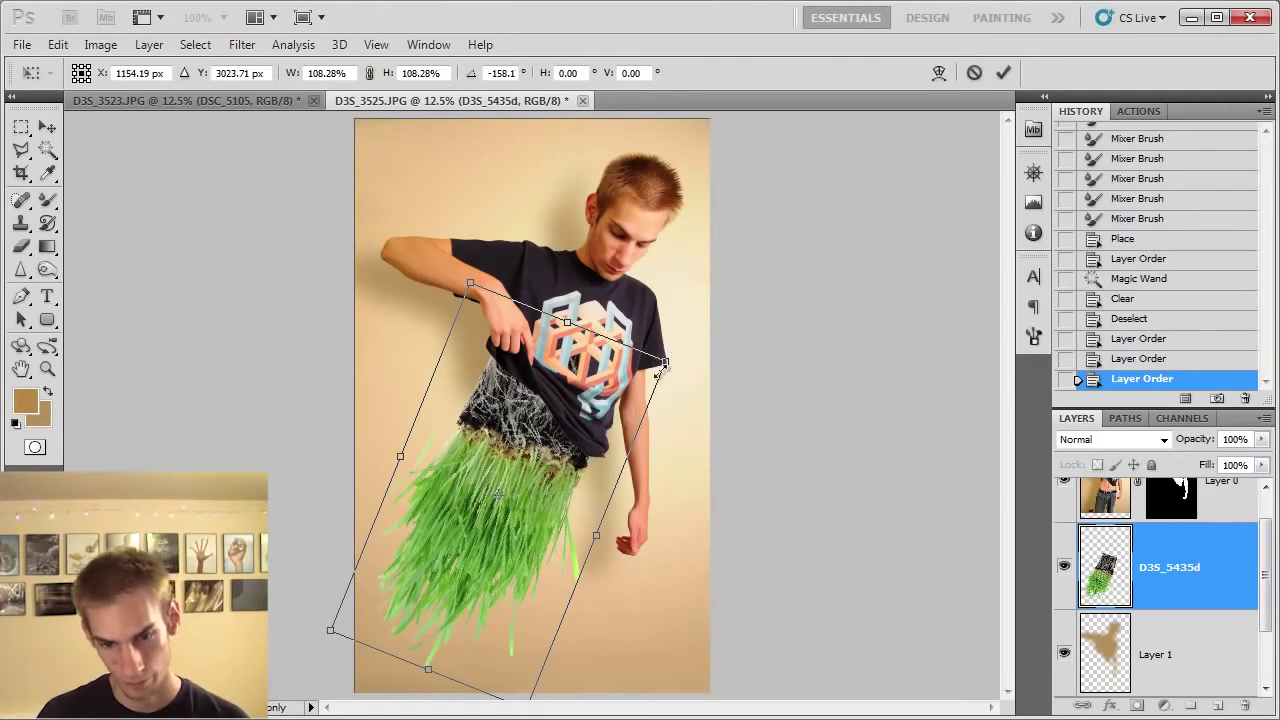
{"action": "left_click_drag", "start_coordinate": [463, 278], "coordinate": [528, 373]}
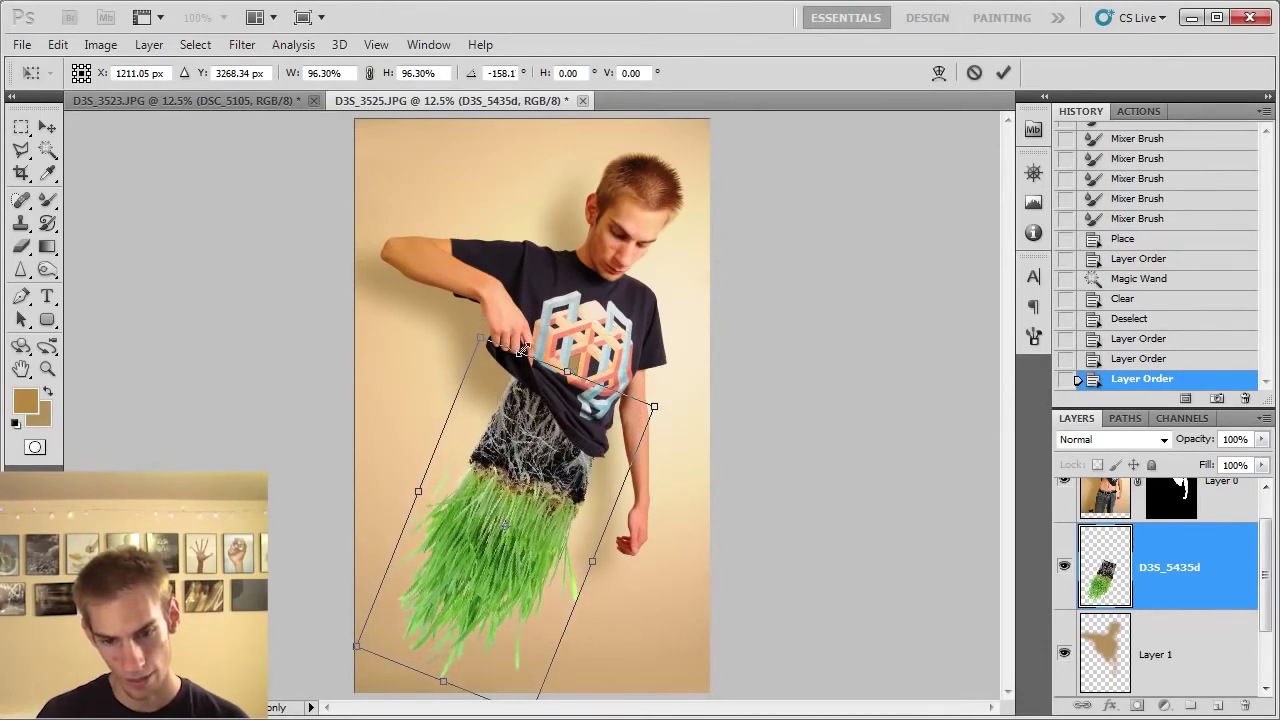
{"action": "left_click_drag", "start_coordinate": [474, 340], "coordinate": [460, 305]}
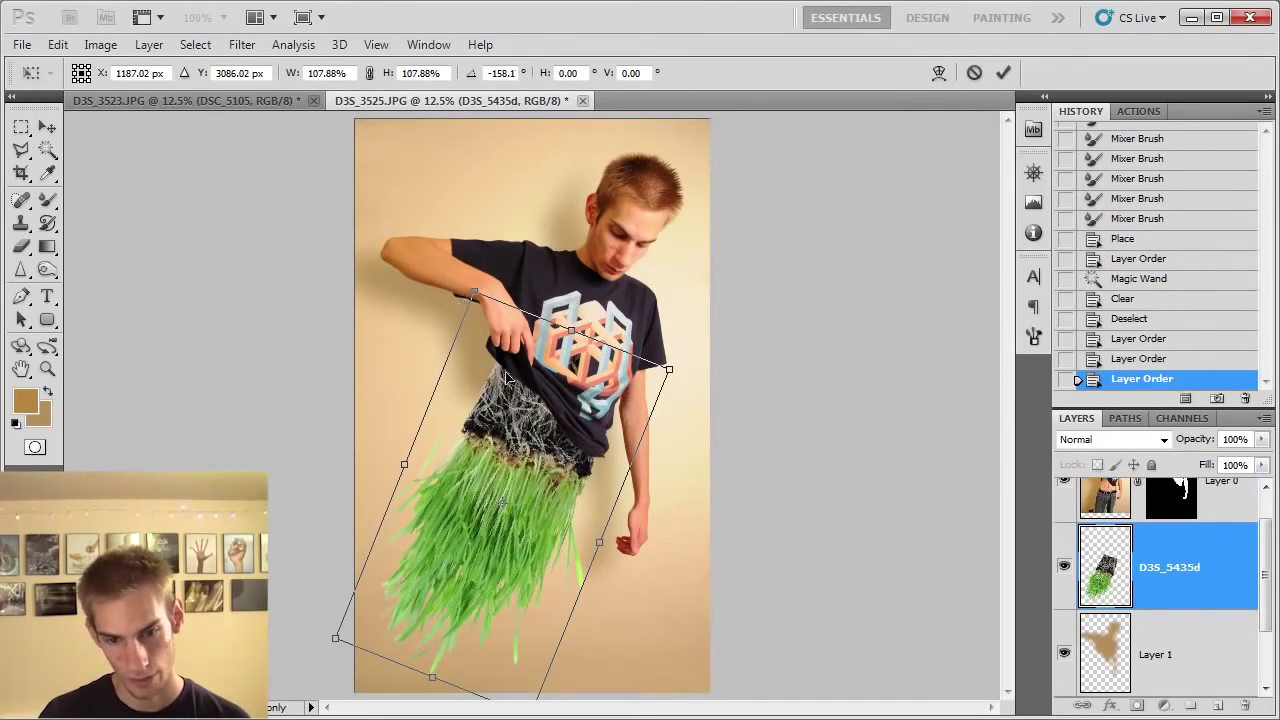
Step: Adjust the grass's rotation to about -164°, align its soil block with the shirt's lower edge, and apply the transform
{"action": "left_click_drag", "start_coordinate": [707, 356], "coordinate": [682, 316]}
{"action": "left_click_drag", "start_coordinate": [497, 471], "coordinate": [510, 476]}
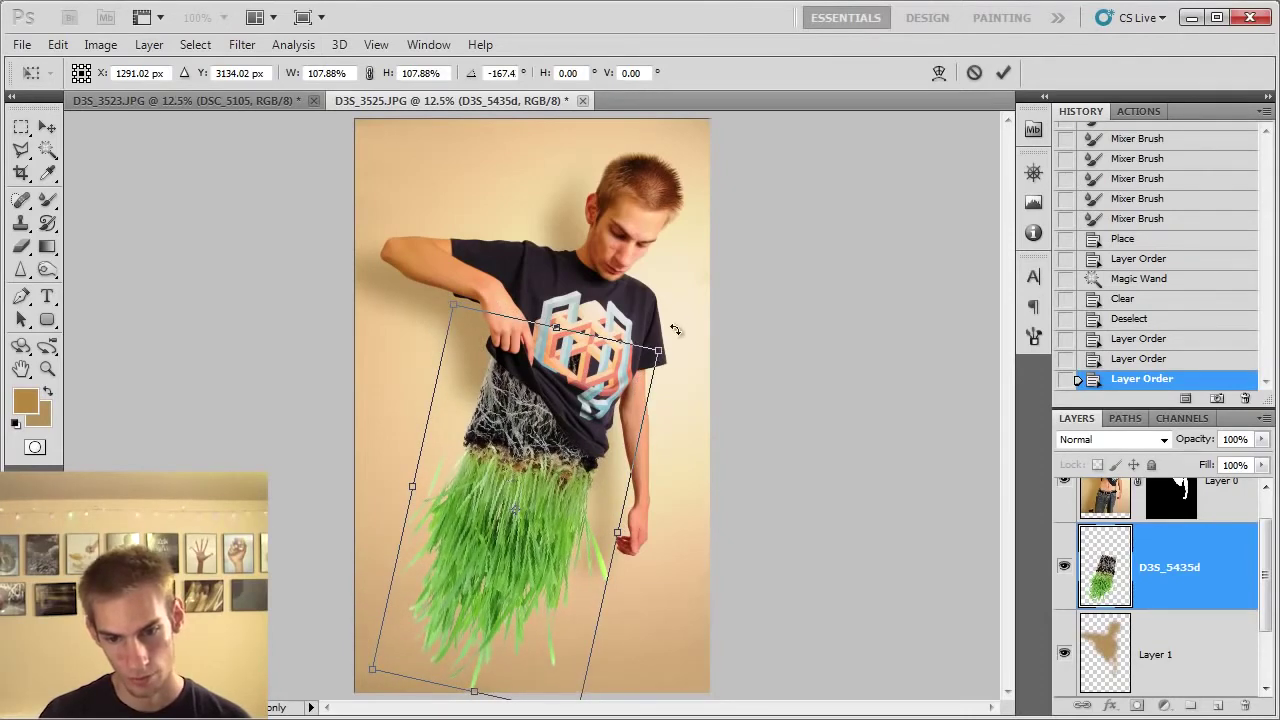
{"action": "left_click_drag", "start_coordinate": [676, 331], "coordinate": [694, 392]}
{"action": "left_click_drag", "start_coordinate": [511, 530], "coordinate": [491, 508]}
{"action": "left_click_drag", "start_coordinate": [779, 357], "coordinate": [710, 297]}
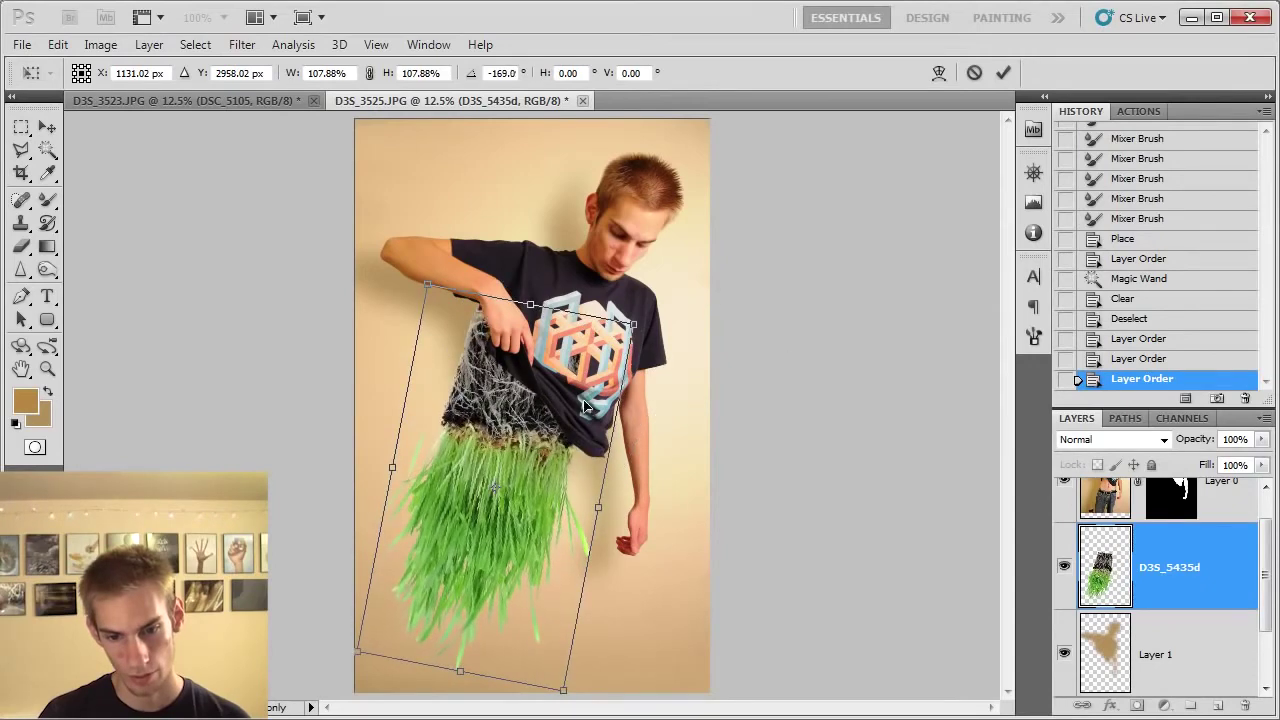
{"action": "left_click_drag", "start_coordinate": [522, 468], "coordinate": [542, 482]}
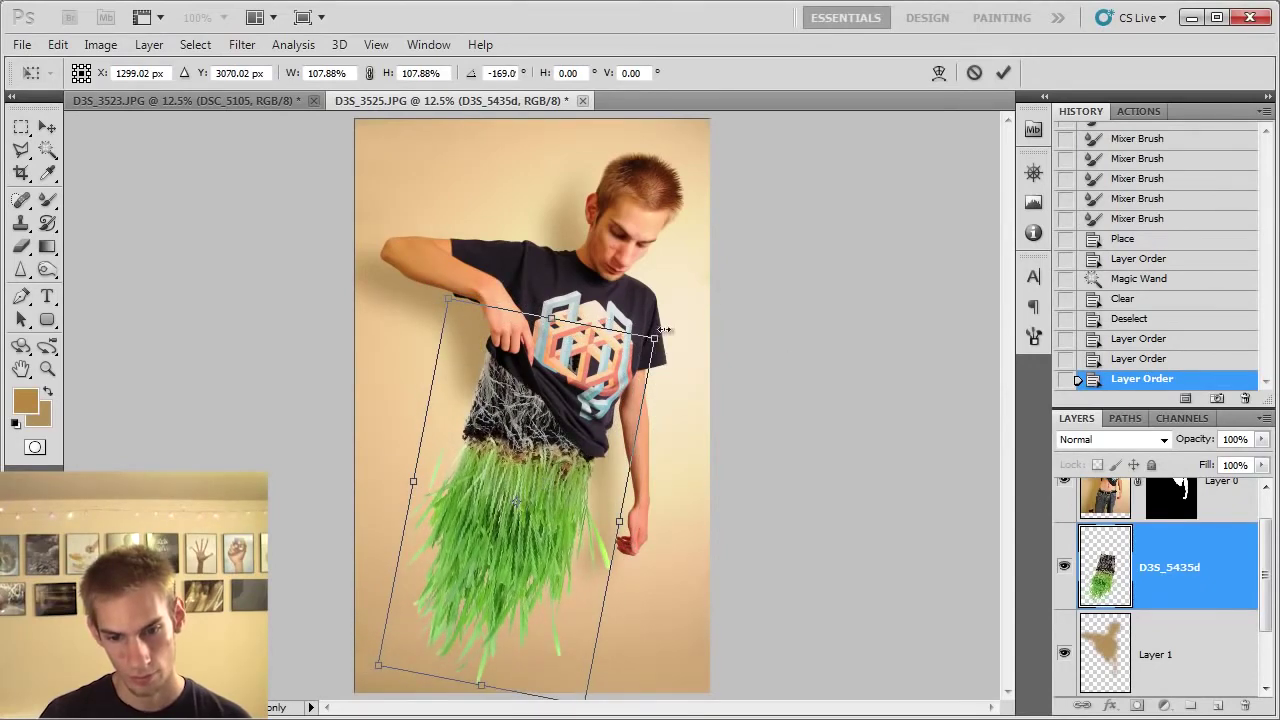
{"action": "left_click_drag", "start_coordinate": [670, 329], "coordinate": [675, 351]}
{"action": "left_click_drag", "start_coordinate": [447, 548], "coordinate": [443, 564]}
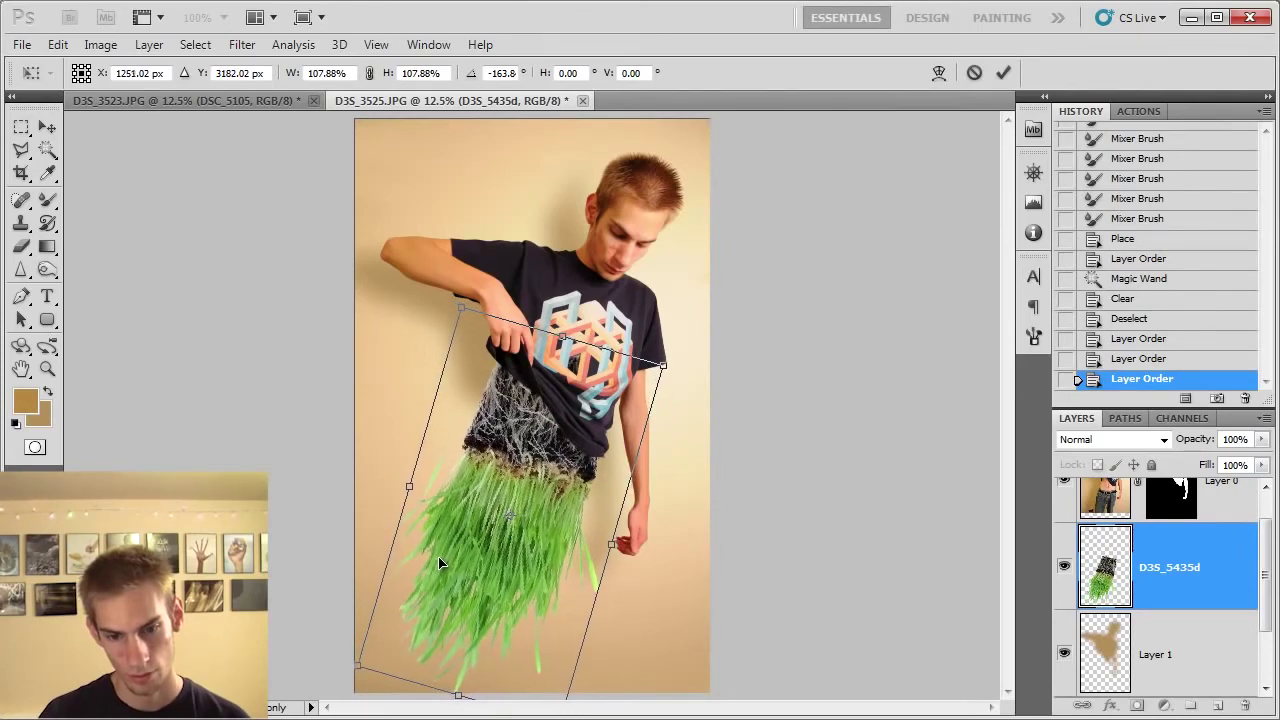
{"action": "left_click_drag", "start_coordinate": [443, 564], "coordinate": [440, 562]}
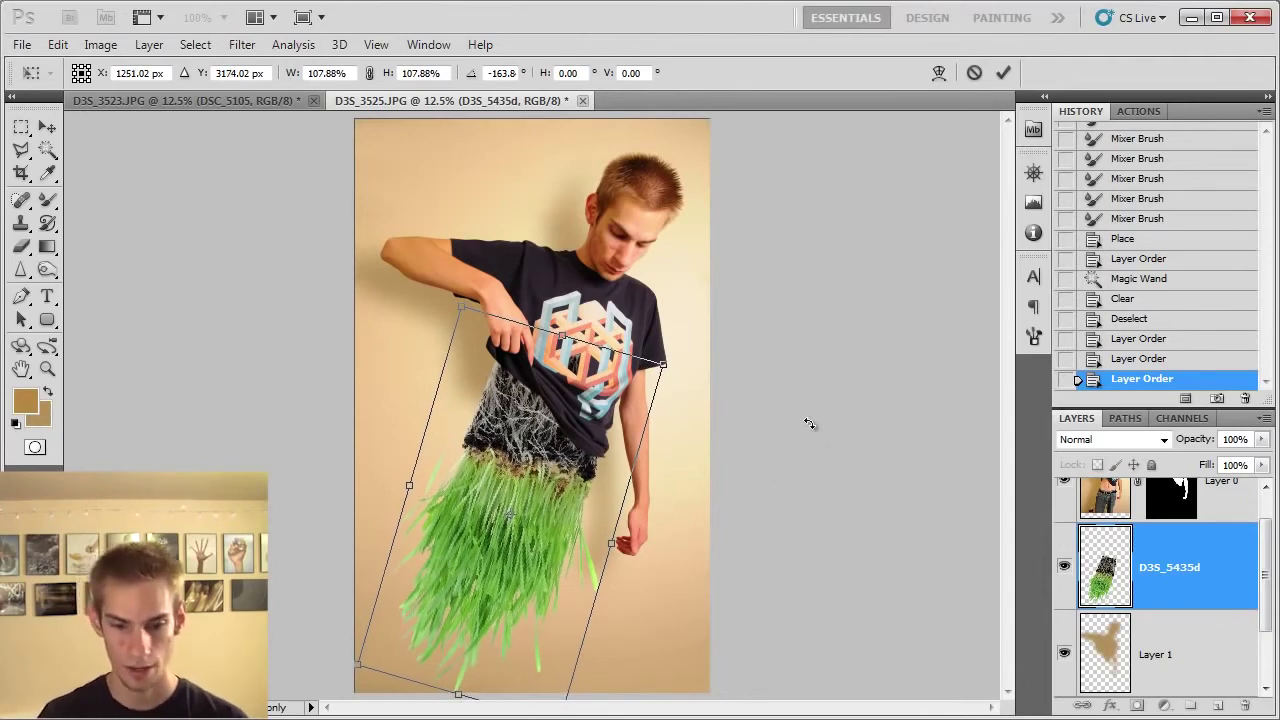
{"action": "key", "text": "Return"}
Step: Check how the inverted grass fits beneath the shirt in the whole composition
{"action": "key", "text": "ctrl+minus"}
{"action": "key", "text": "ctrl+minus"}
{"action": "key", "text": "ctrl+minus"}
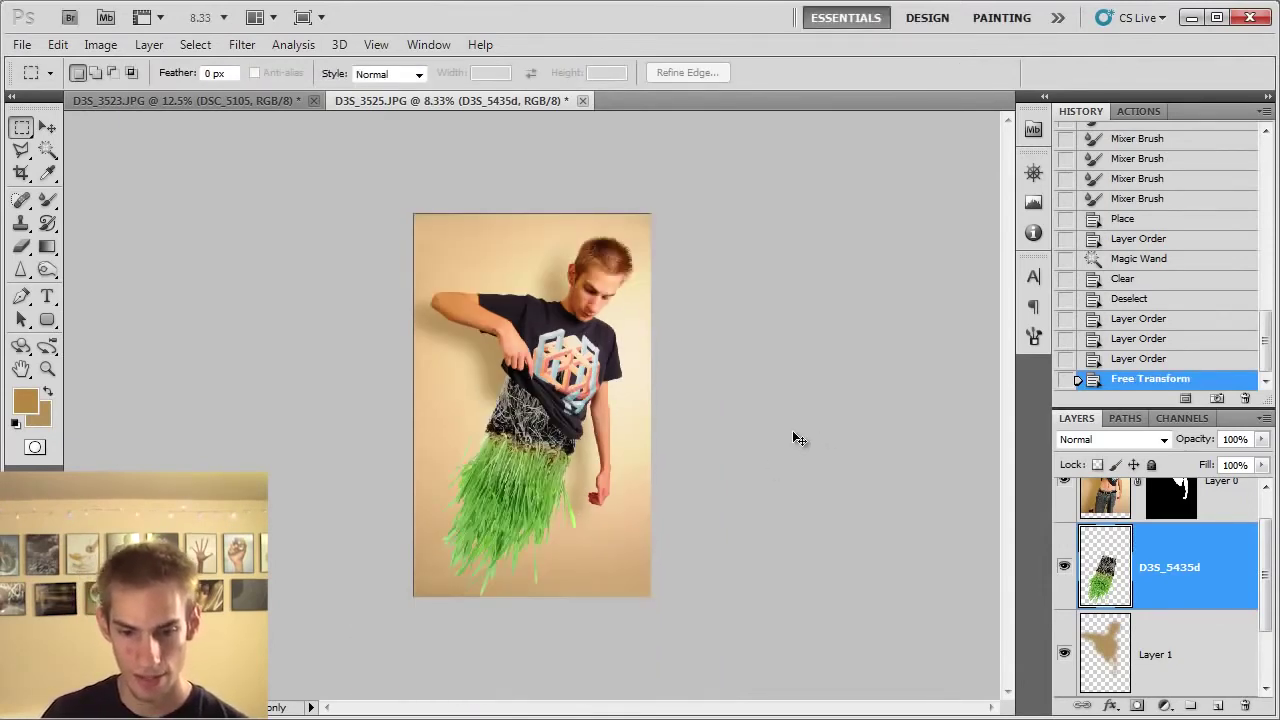
{"action": "key", "text": "ctrl+plus"}
{"action": "key", "text": "ctrl+plus"}
{"action": "key", "text": "ctrl+plus"}
{"action": "key", "text": "ctrl+plus"}
{"action": "key", "text": "ctrl+minus"}
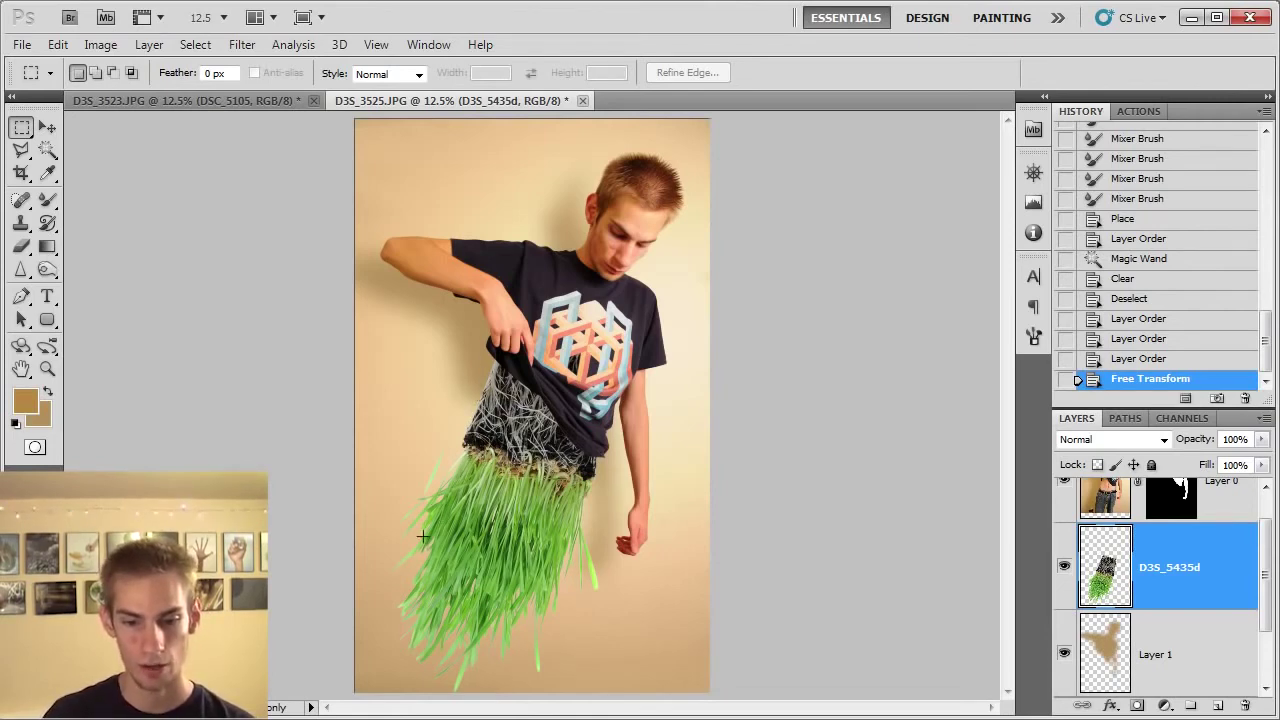
Step: Activate Layer 1 and prepare a regular Brush with a 960 px size and 0% hardness
{"action": "left_click", "coordinate": [1112, 665]}
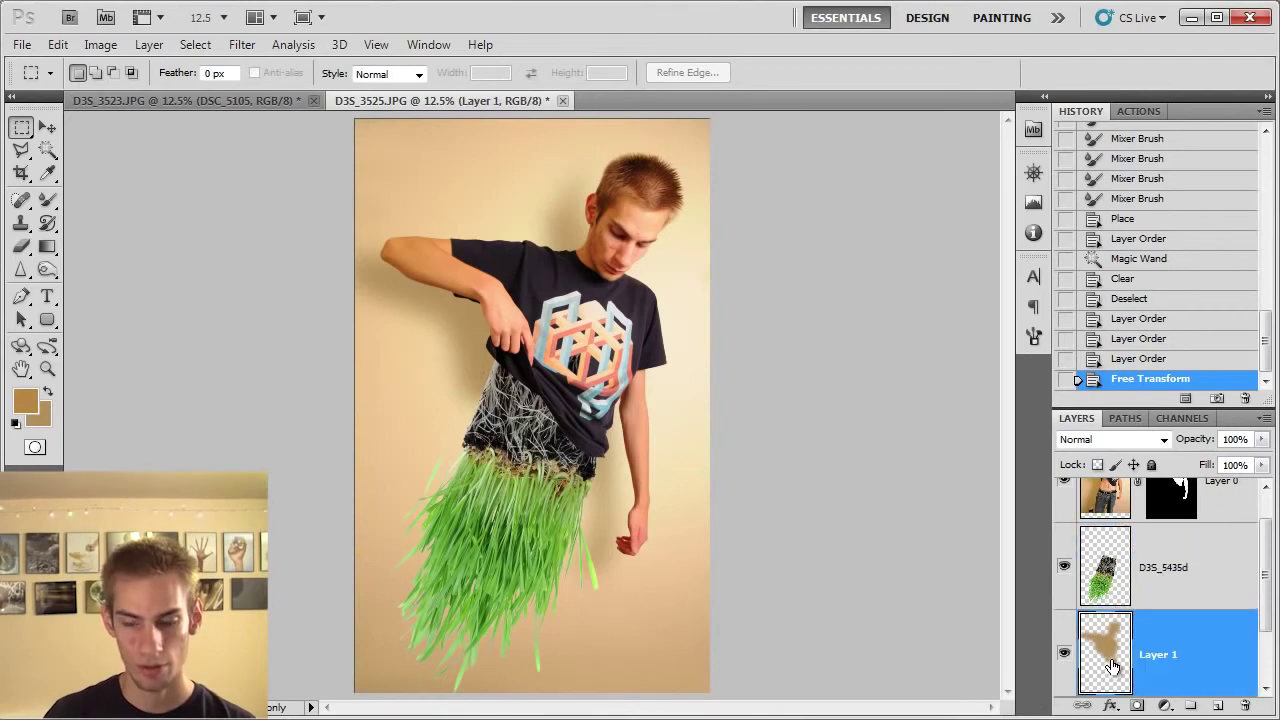
{"action": "scroll", "coordinate": [1078, 580], "scroll_direction": "up", "scroll_amount": 2}
{"action": "scroll", "coordinate": [1078, 582], "scroll_direction": "down", "scroll_amount": 1}
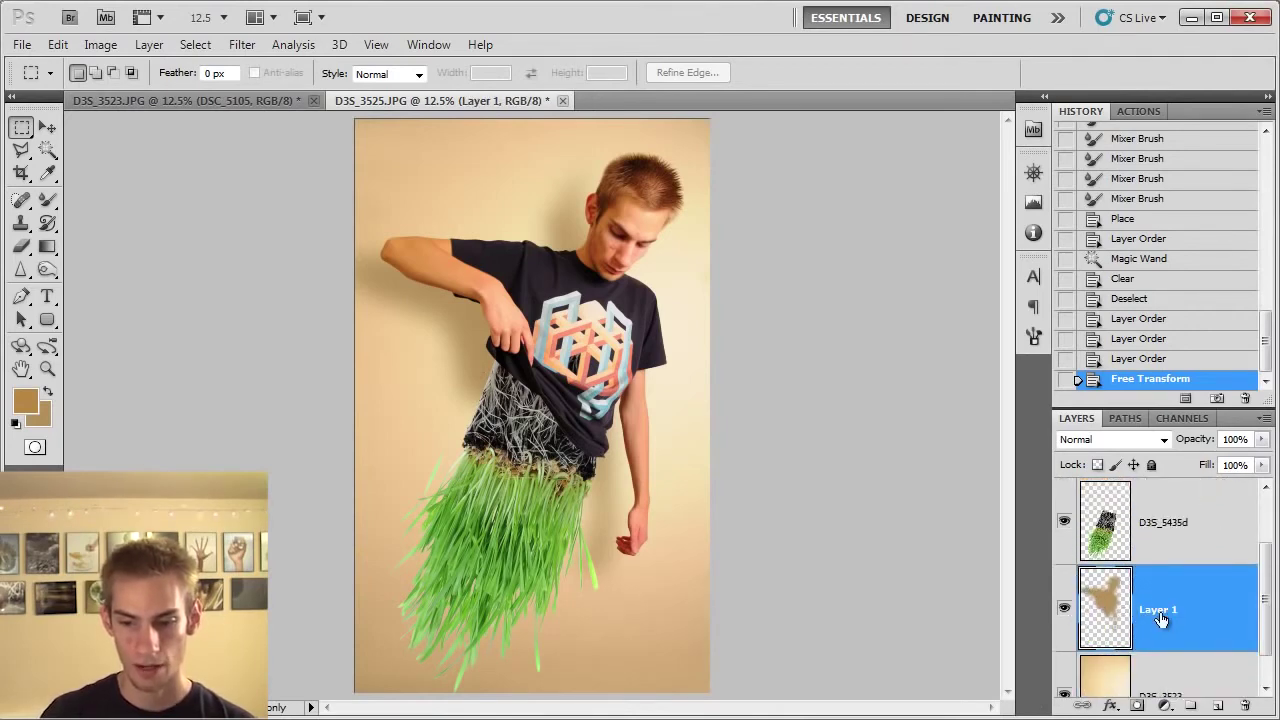
{"action": "left_click", "coordinate": [47, 199]}
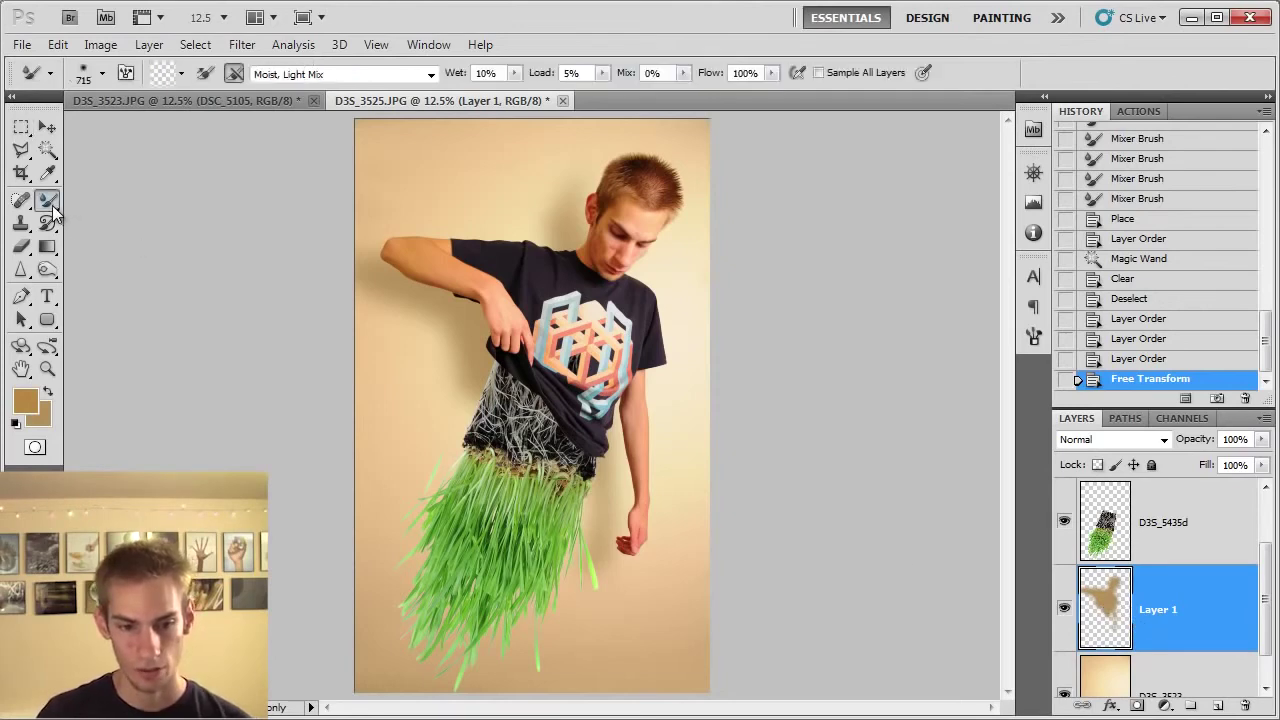
{"action": "left_click", "coordinate": [110, 200]}
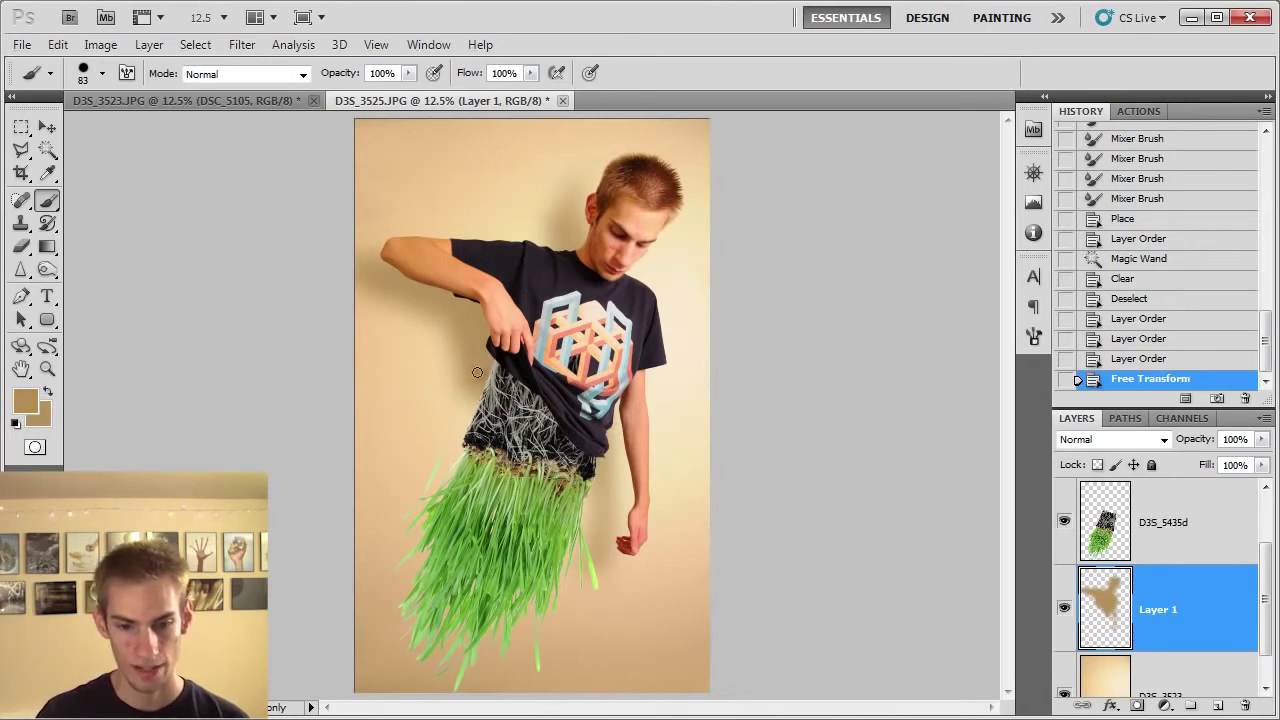
{"action": "left_click", "coordinate": [101, 73]}
{"action": "left_click_drag", "start_coordinate": [120, 128], "coordinate": [180, 126]}
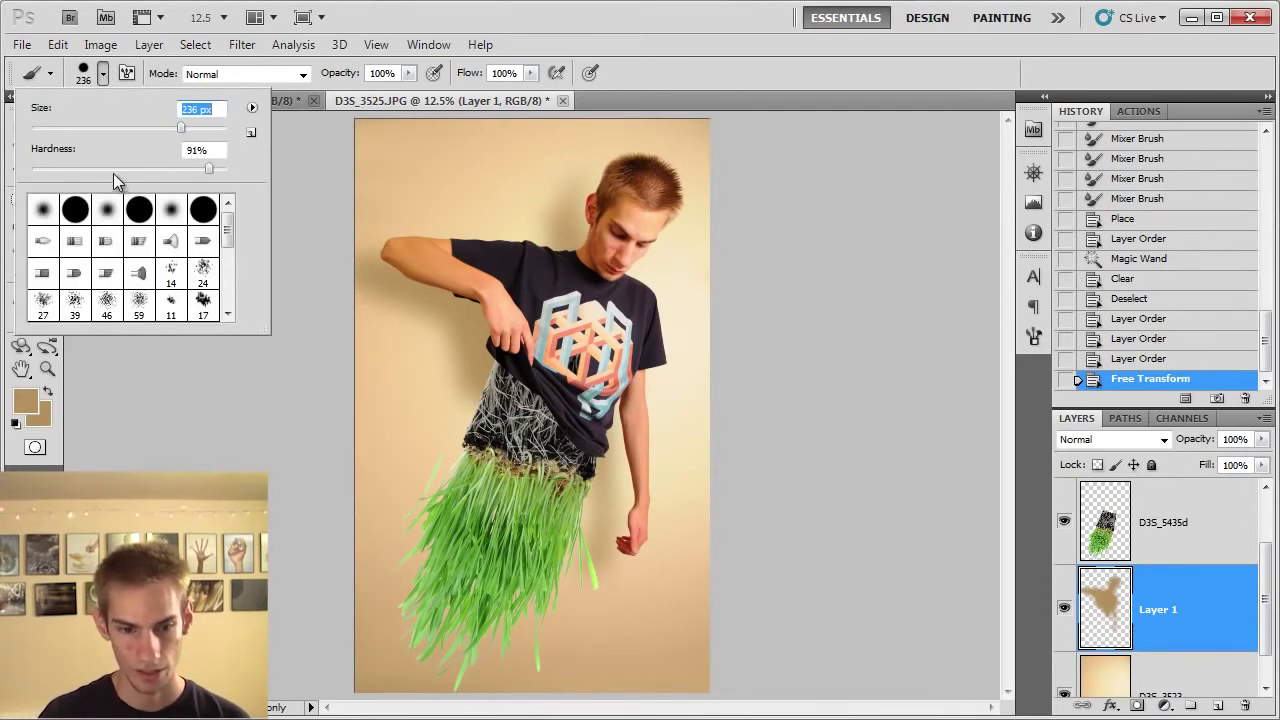
{"action": "left_click_drag", "start_coordinate": [115, 169], "coordinate": [28, 169]}
{"action": "left_click_drag", "start_coordinate": [181, 128], "coordinate": [216, 128]}
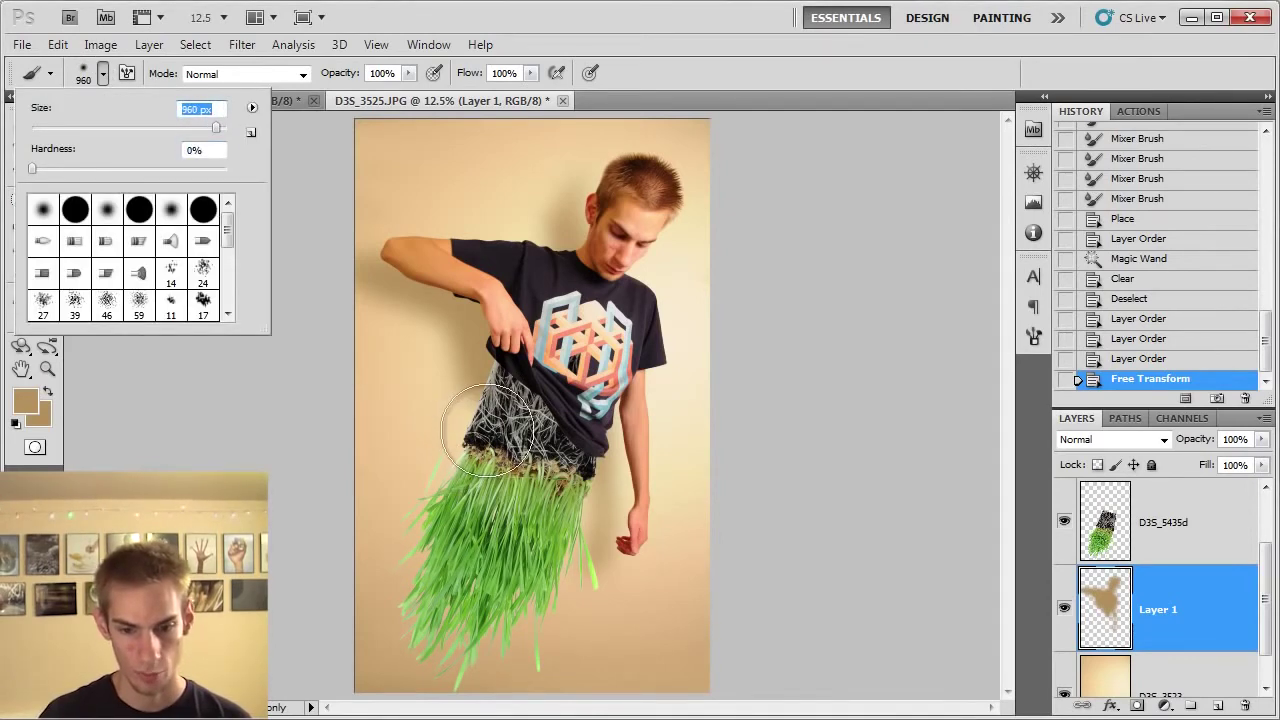
Step: Try to paint a full-opacity shadow on Layer 1 behind the soil block and upper grass, and undo it
{"action": "left_click", "coordinate": [488, 428]}
{"action": "mouse_move", "coordinate": [488, 450]}
{"action": "left_mouse_down"}
{"action": "mouse_move", "coordinate": [474, 482]}
{"action": "mouse_move", "coordinate": [485, 510]}
{"action": "left_mouse_up"}
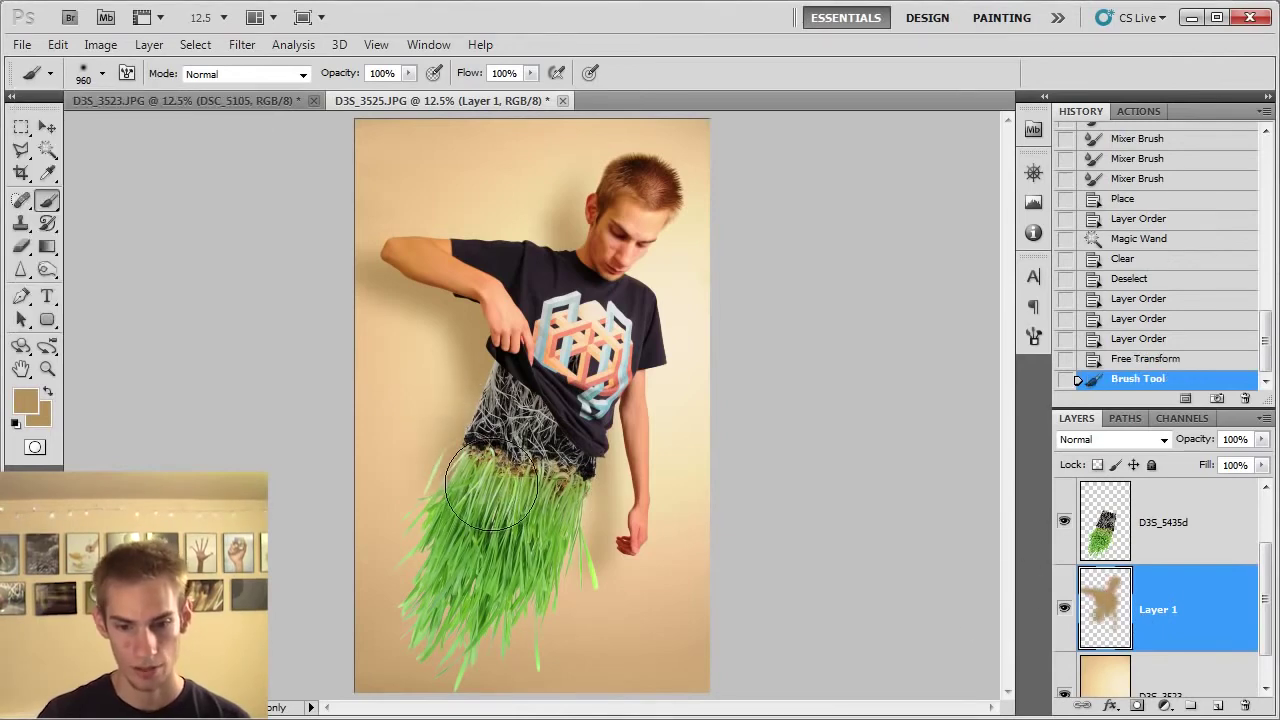
{"action": "left_click", "coordinate": [1115, 360]}
{"action": "left_click", "coordinate": [1130, 607]}
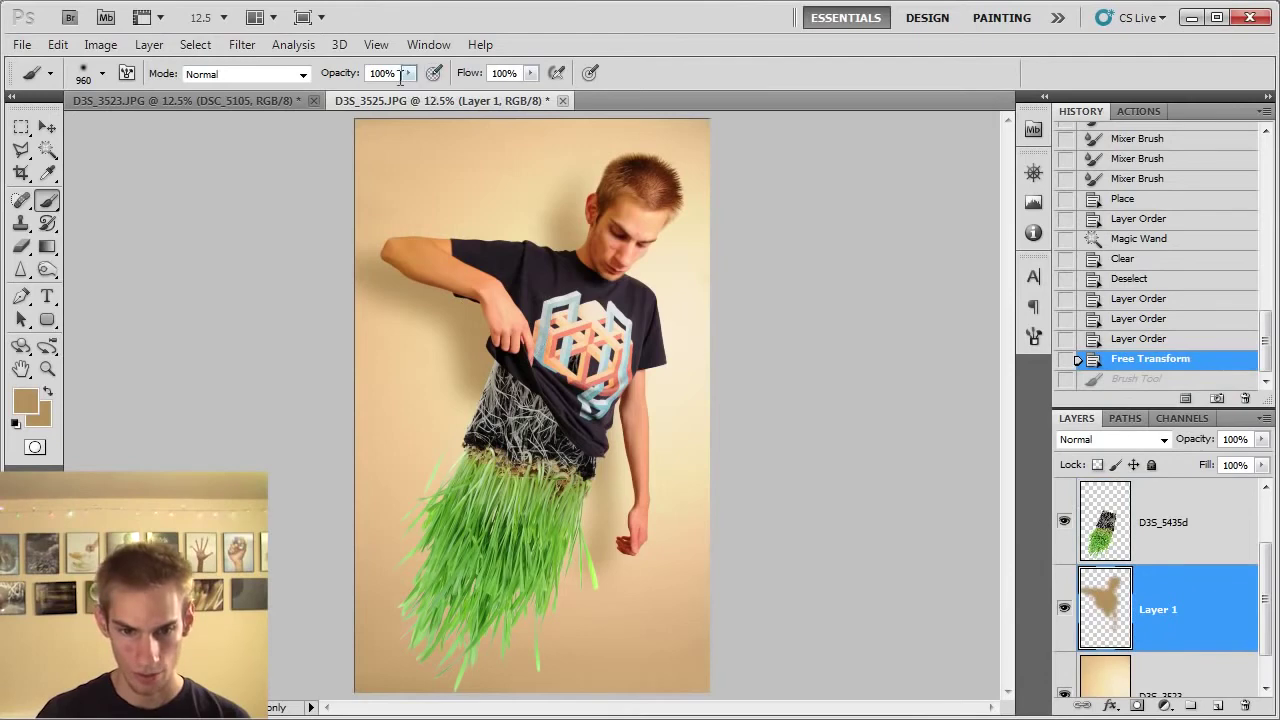
Step: Paint a soft tan shadow behind the grass on Layer 1 with the Brush at 1871 px and 75% opacity
{"action": "left_click", "coordinate": [408, 74]}
{"action": "left_click_drag", "start_coordinate": [404, 85], "coordinate": [384, 89]}
{"action": "left_click", "coordinate": [102, 74]}
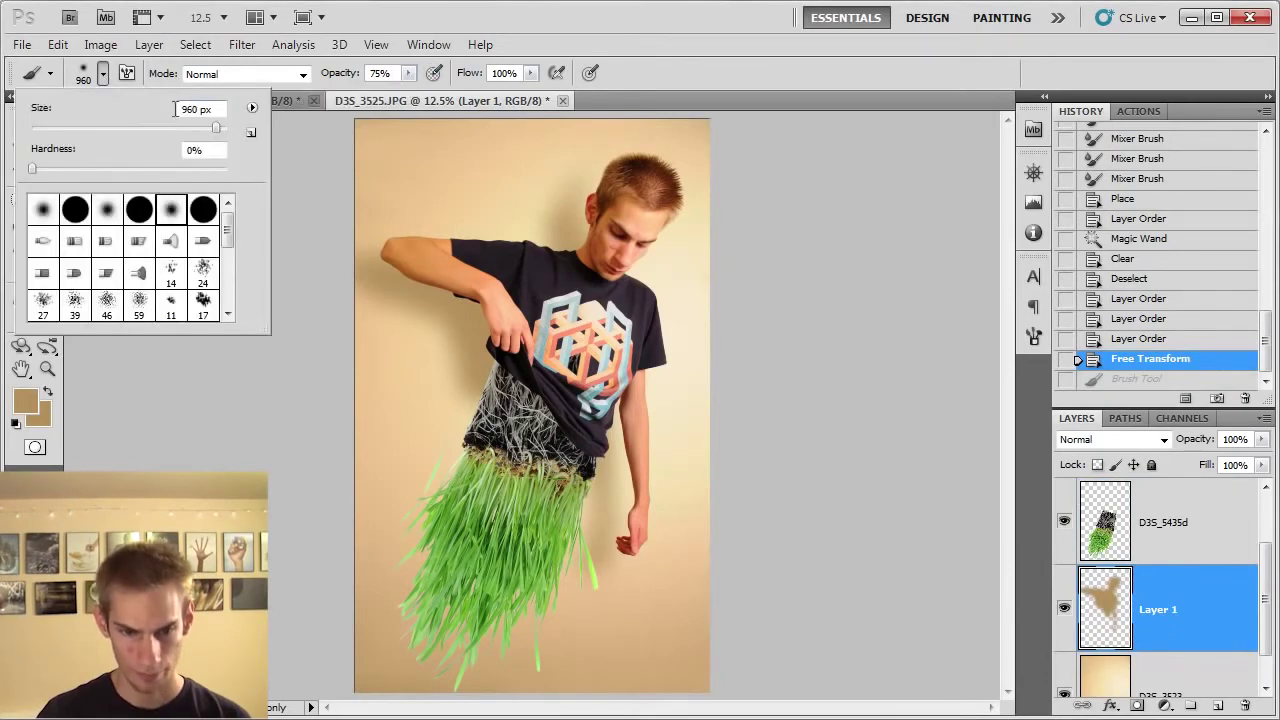
{"action": "left_click_drag", "start_coordinate": [213, 133], "coordinate": [226, 131]}
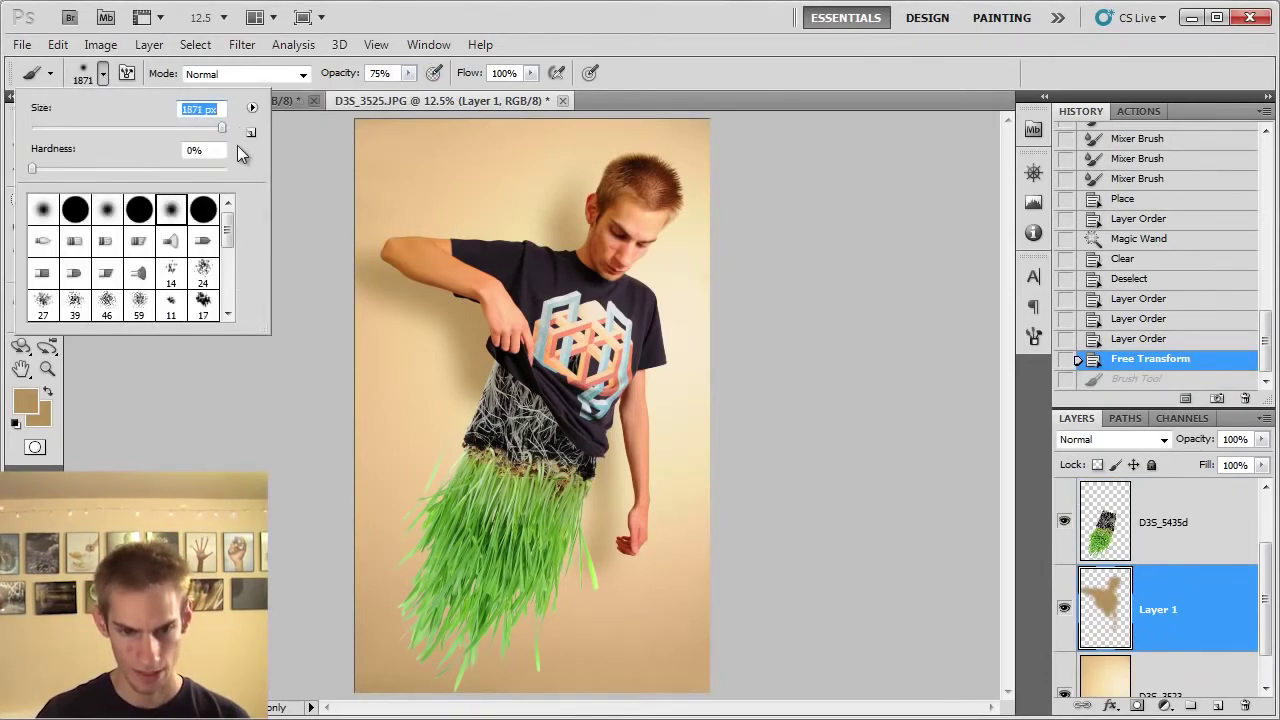
{"action": "key", "text": "Return"}
{"action": "mouse_move", "coordinate": [471, 528]}
{"action": "left_mouse_down"}
{"action": "mouse_move", "coordinate": [460, 471]}
{"action": "mouse_move", "coordinate": [486, 463]}
{"action": "mouse_move", "coordinate": [474, 463]}
{"action": "left_mouse_up"}
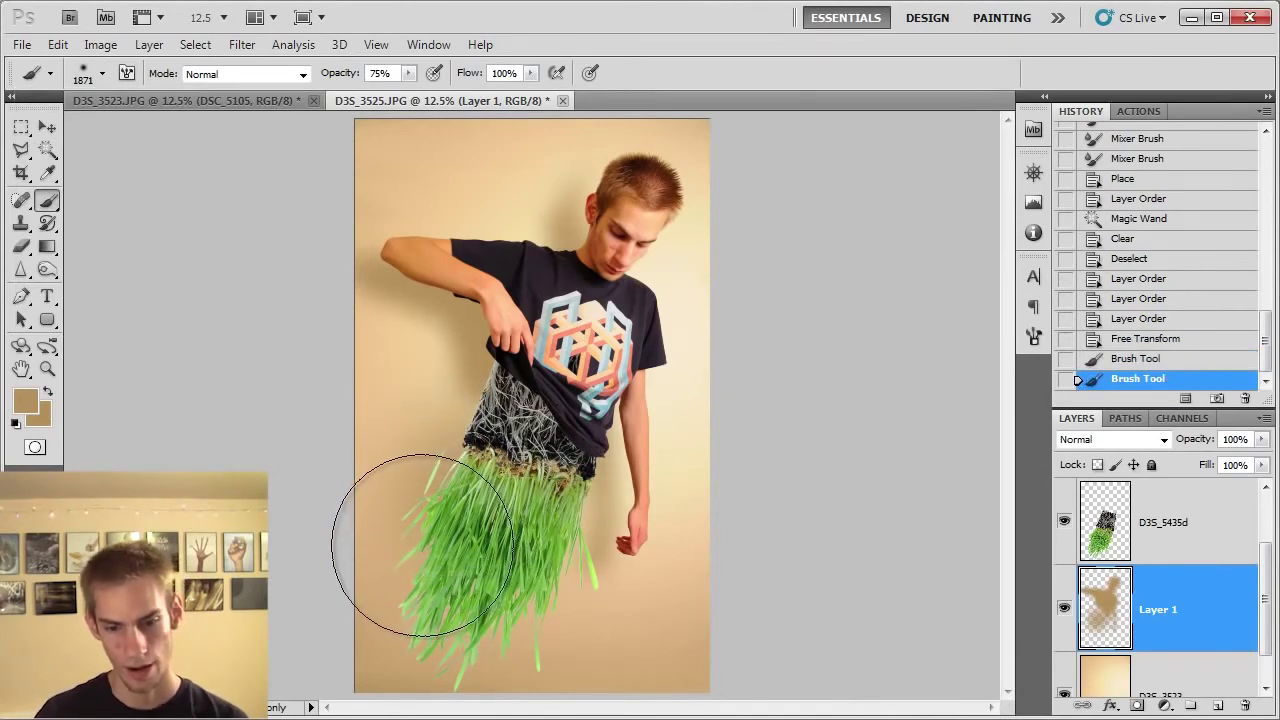
{"action": "left_click", "coordinate": [455, 532]}
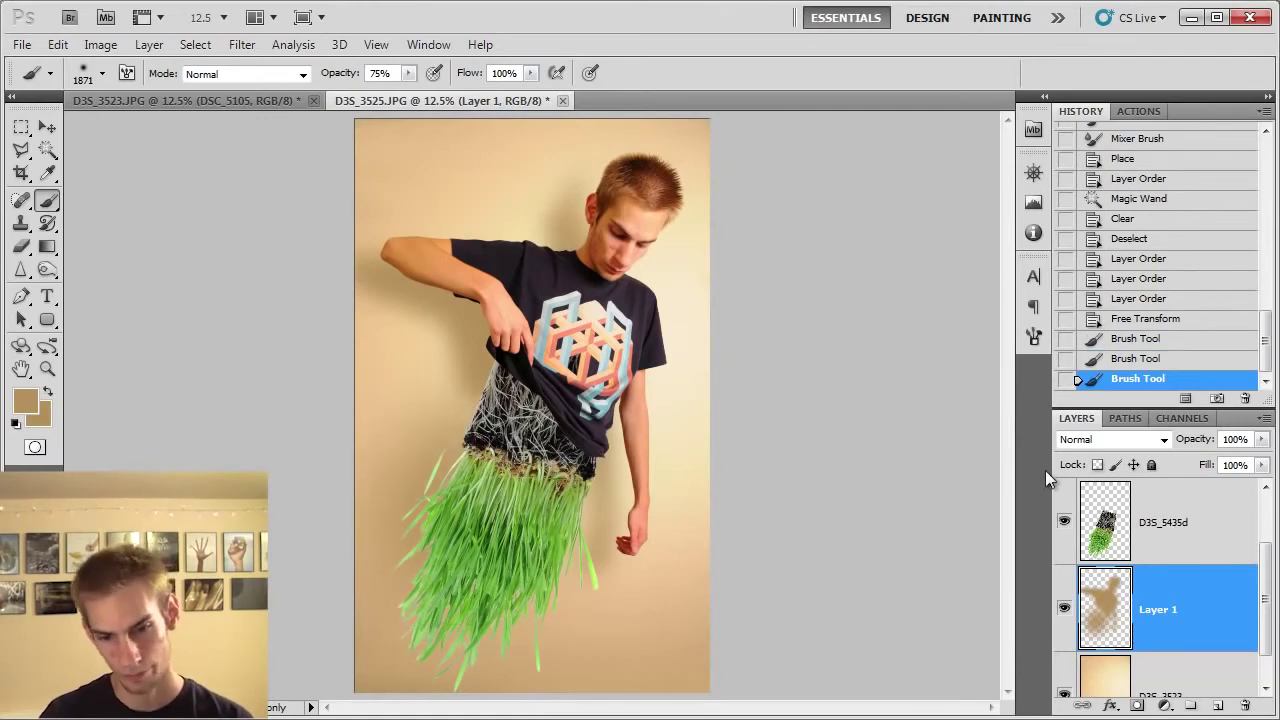
Step: Extend the soft shadow on Layer 1 upward beside the soil block toward the raised arm
{"action": "key", "text": "ctrl+minus"}
{"action": "key", "text": "ctrl+minus"}
{"action": "key", "text": "ctrl+plus"}
{"action": "key", "text": "ctrl+plus"}
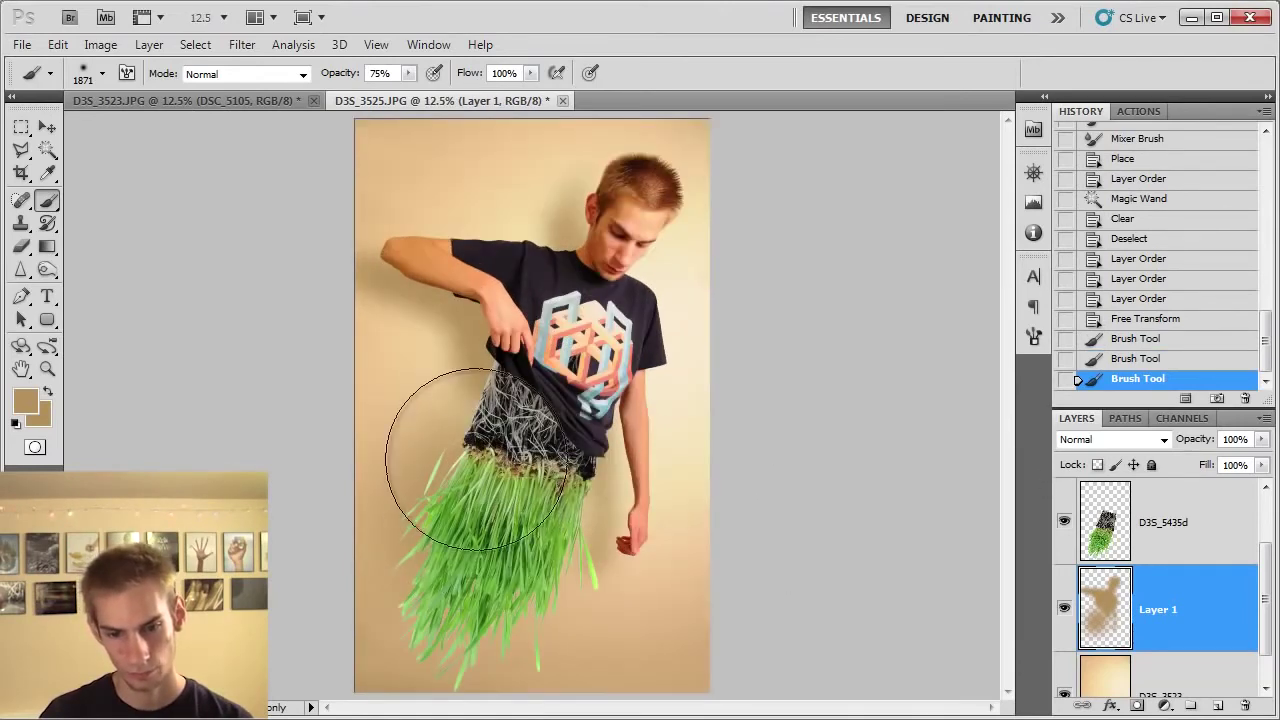
{"action": "left_click_drag", "start_coordinate": [478, 458], "coordinate": [434, 357]}
{"action": "key", "text": "ctrl+minus"}
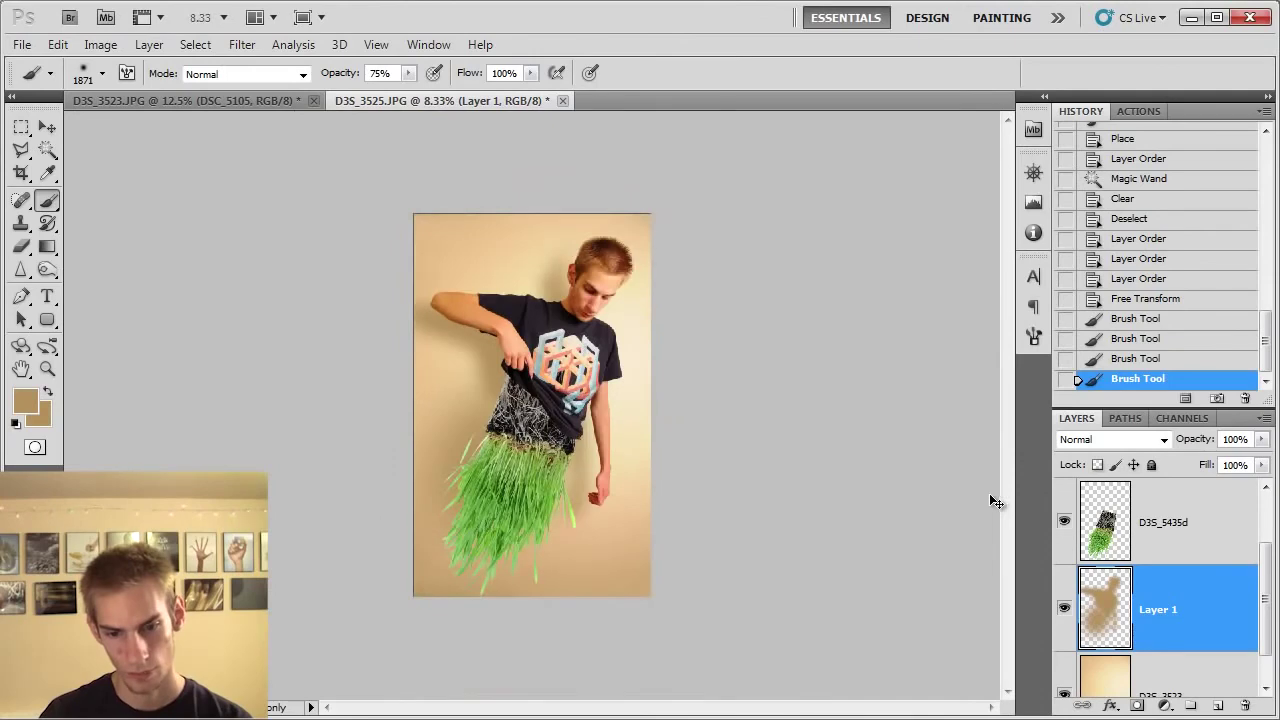
{"action": "key", "text": "ctrl+plus"}
{"action": "key", "text": "ctrl+plus"}
{"action": "key", "text": "ctrl+minus"}
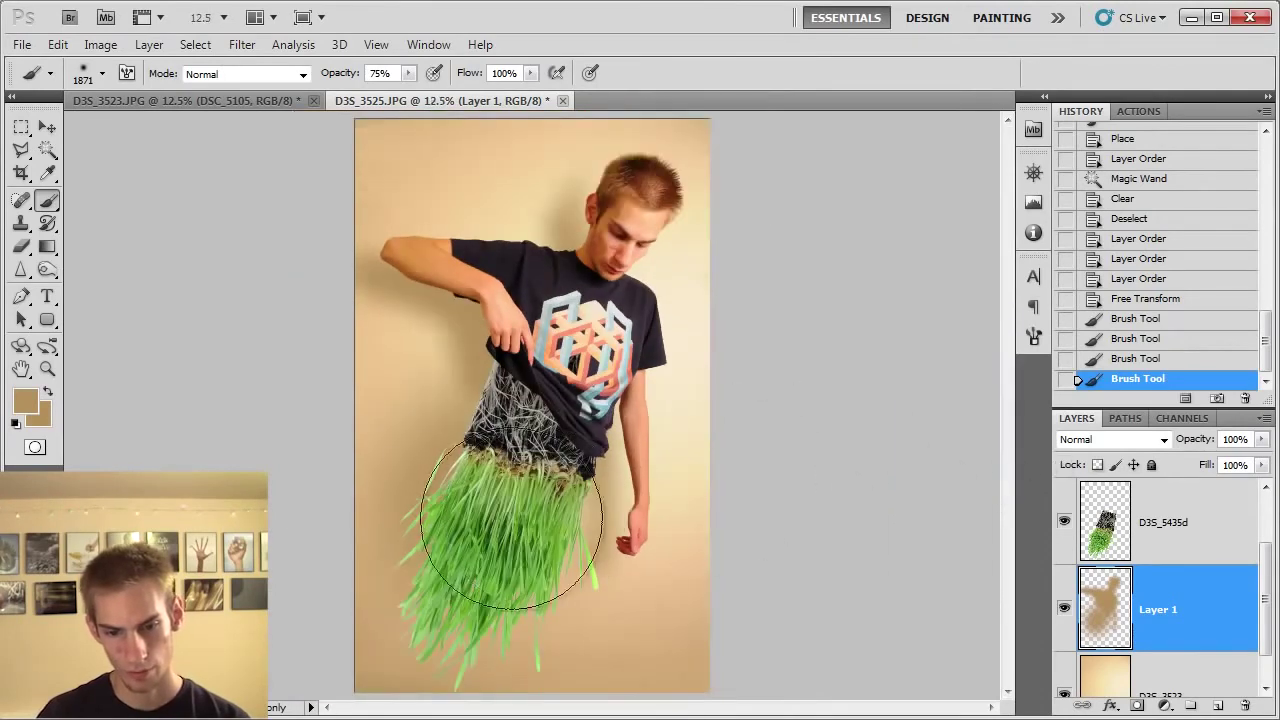
Step: Build up the shadow on Layer 1 behind the grass and soil block with further soft brush strokes
{"action": "left_click_drag", "start_coordinate": [469, 479], "coordinate": [495, 355]}
{"action": "key", "text": "ctrl+minus"}
{"action": "key", "text": "ctrl+minus"}
{"action": "key", "text": "ctrl+minus"}
{"action": "key", "text": "ctrl+minus"}
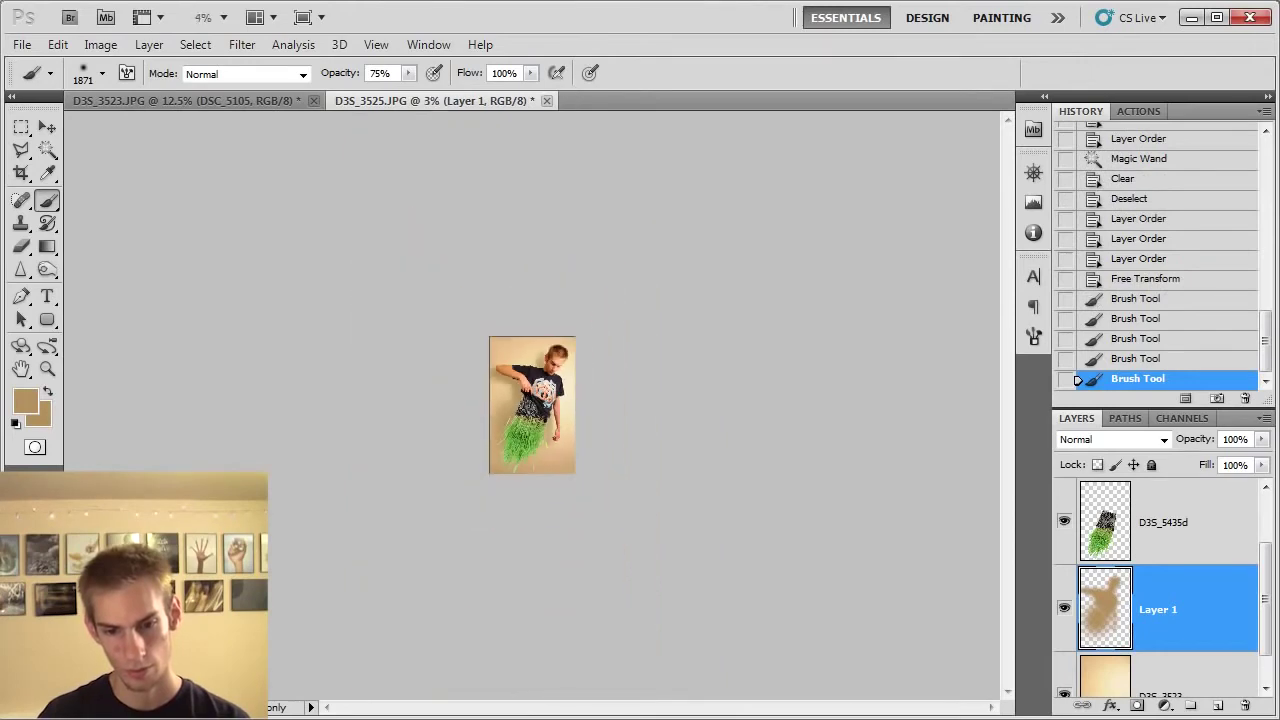
{"action": "key", "text": "ctrl+plus"}
{"action": "key", "text": "ctrl+plus"}
{"action": "key", "text": "ctrl+plus"}
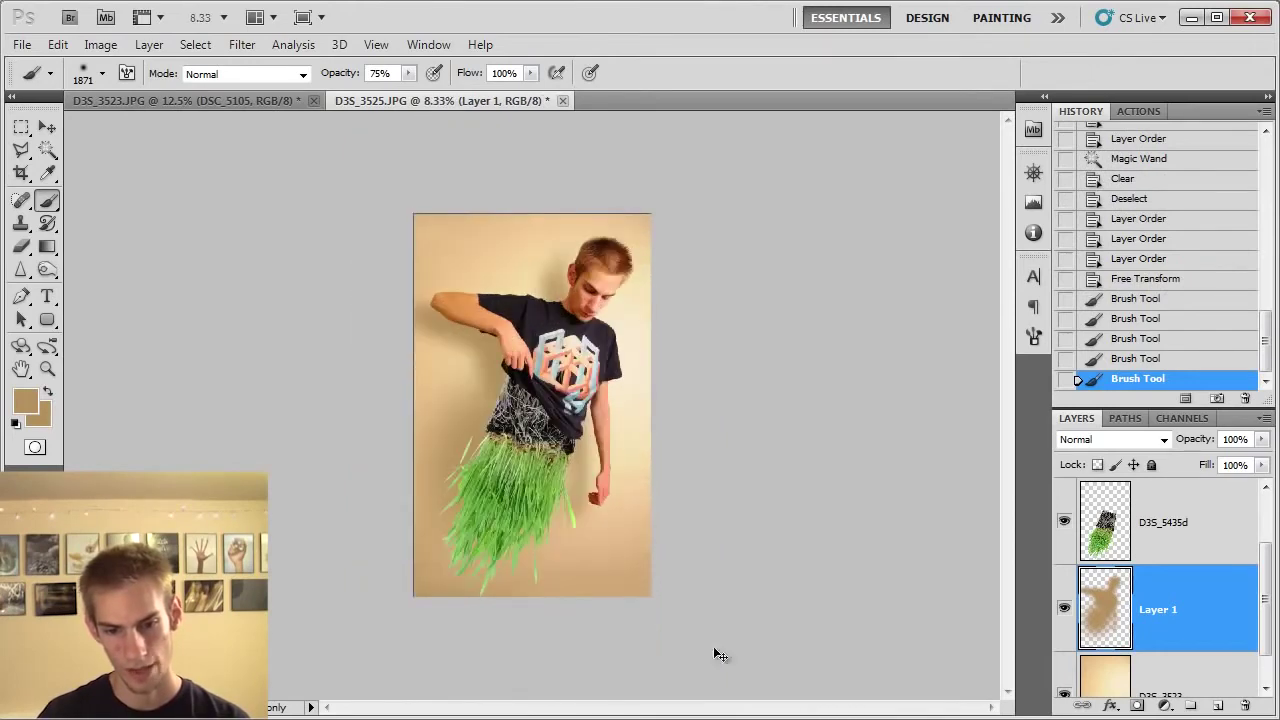
{"action": "left_click", "coordinate": [481, 500]}
Step: Compare the whole composition before and after the new shadow strokes, keeping the painted version
{"action": "key", "text": "ctrl+minus"}
{"action": "key", "text": "ctrl+minus"}
{"action": "key", "text": "ctrl+minus"}
{"action": "key", "text": "ctrl+plus"}
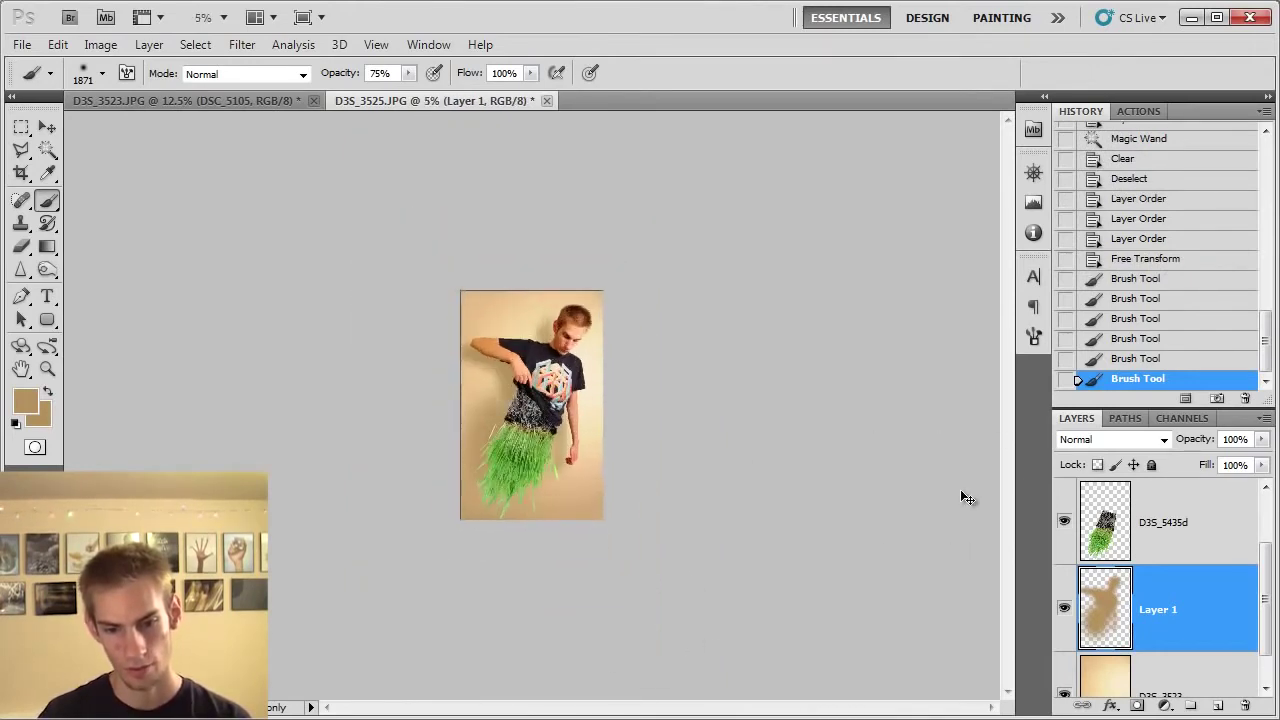
{"action": "key", "text": "ctrl+plus"}
{"action": "key", "text": "ctrl+plus"}
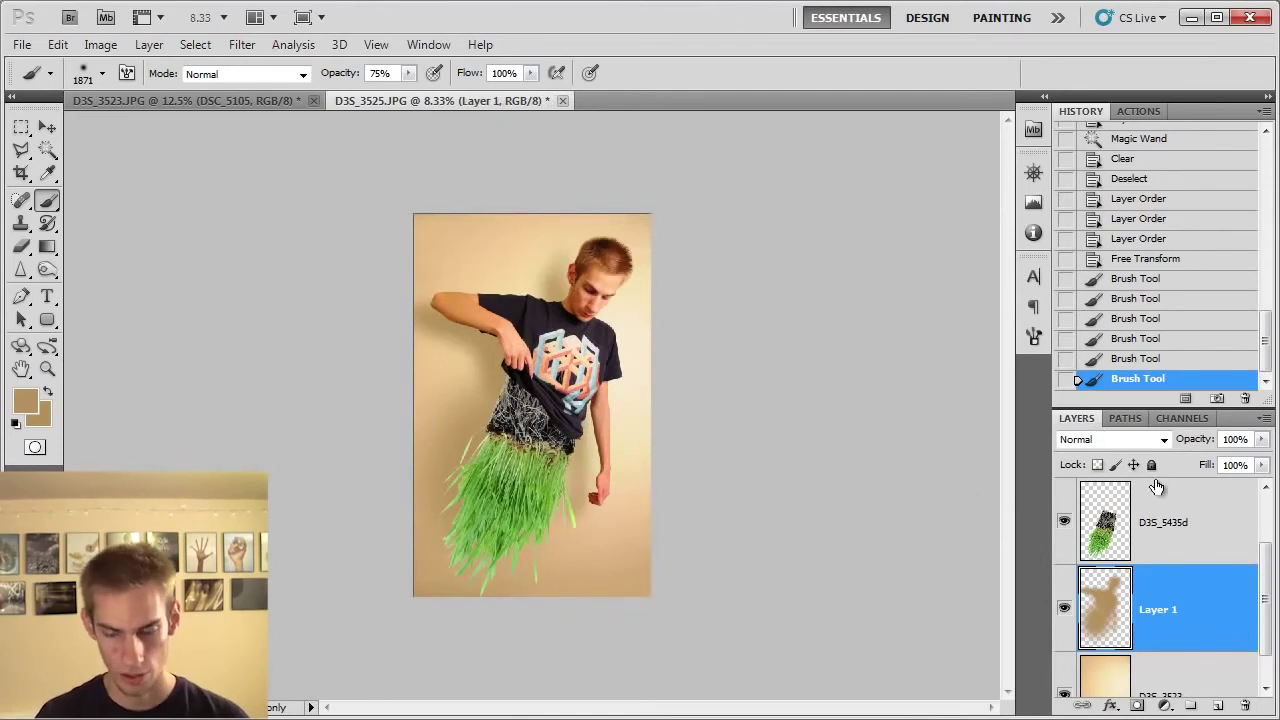
{"action": "left_click", "coordinate": [1138, 262]}
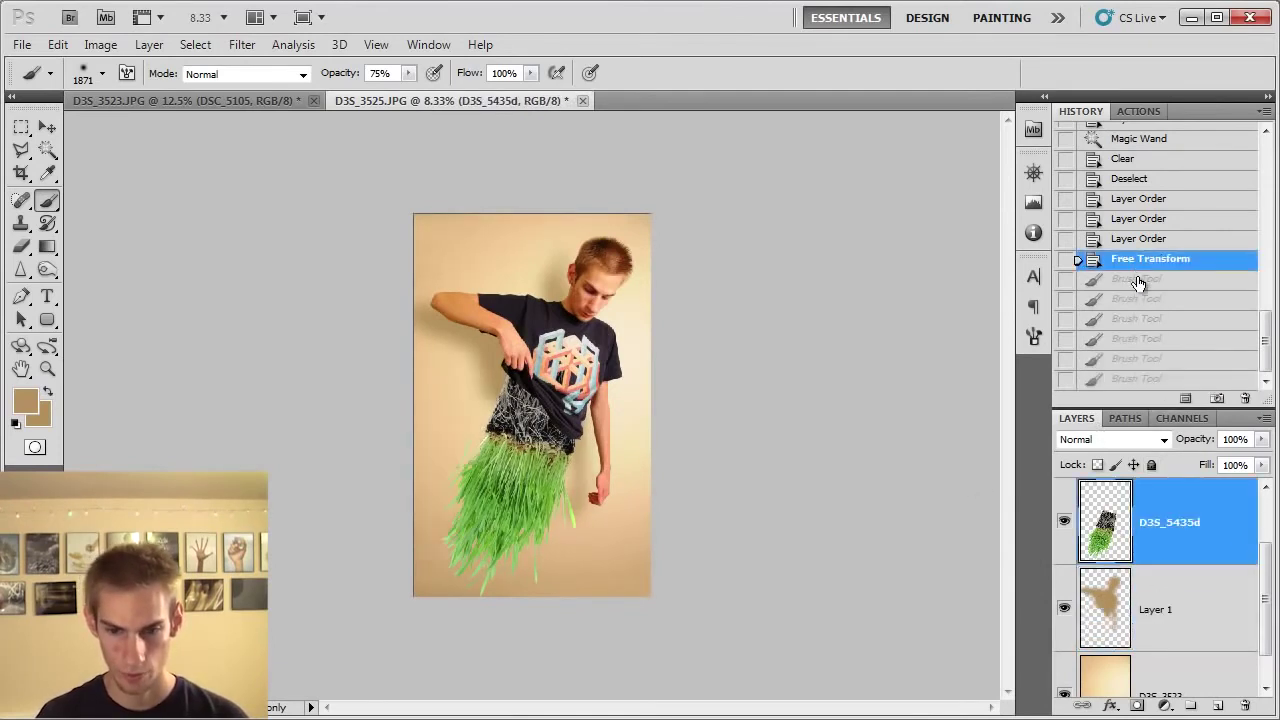
{"action": "left_click", "coordinate": [1132, 381]}
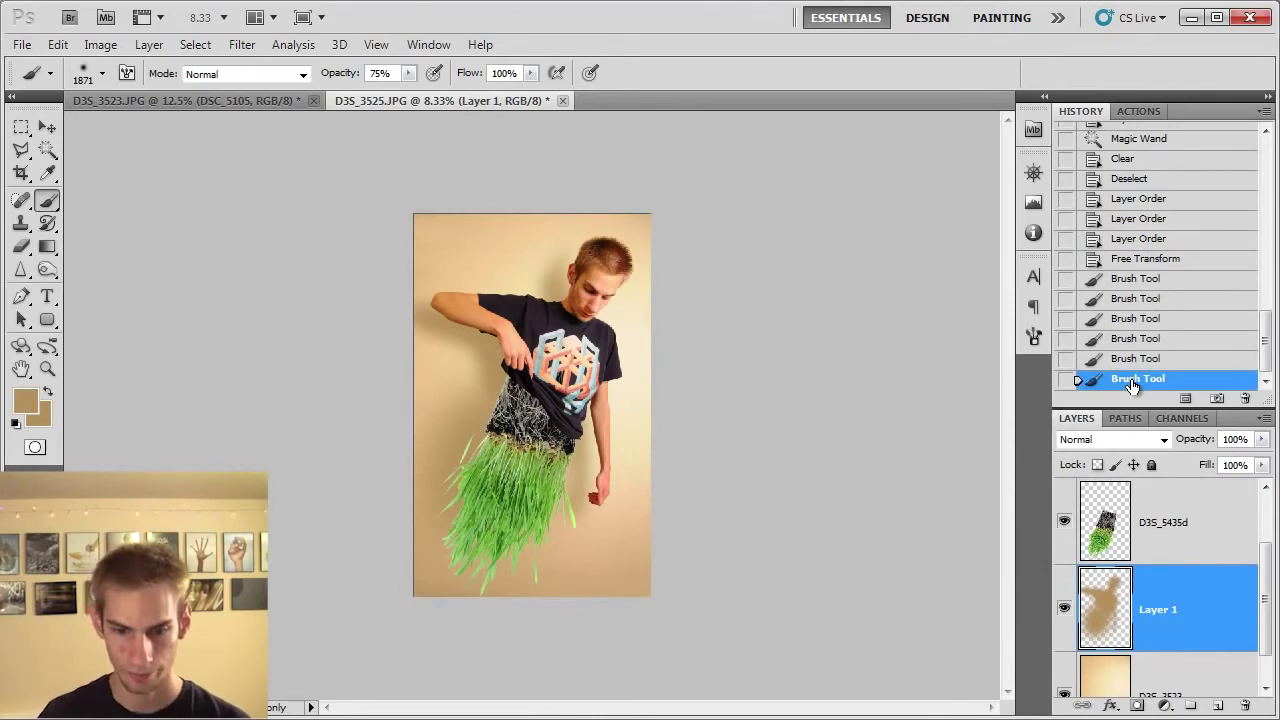
Step: Temporarily hide the grass, man and wall layers to inspect the painted shadow, and show all of them again
{"action": "key", "text": "ctrl+plus"}
{"action": "key", "text": "ctrl+plus"}
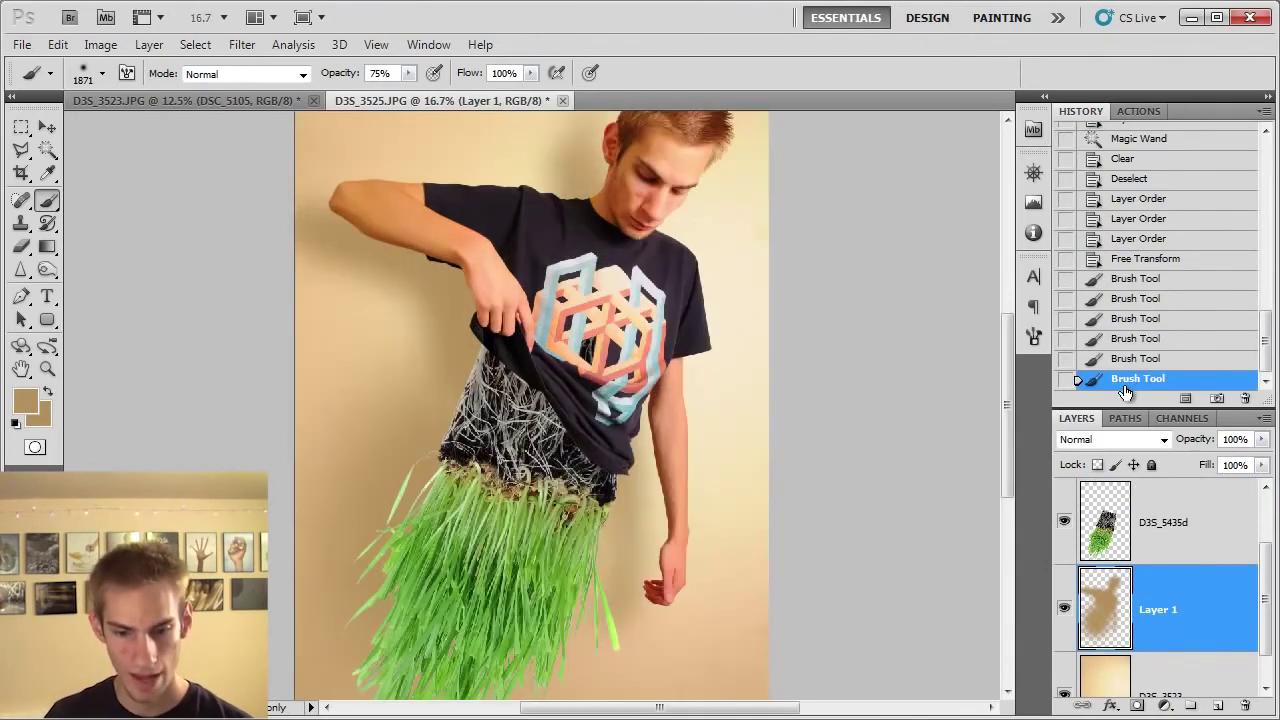
{"action": "left_click", "coordinate": [1064, 521]}
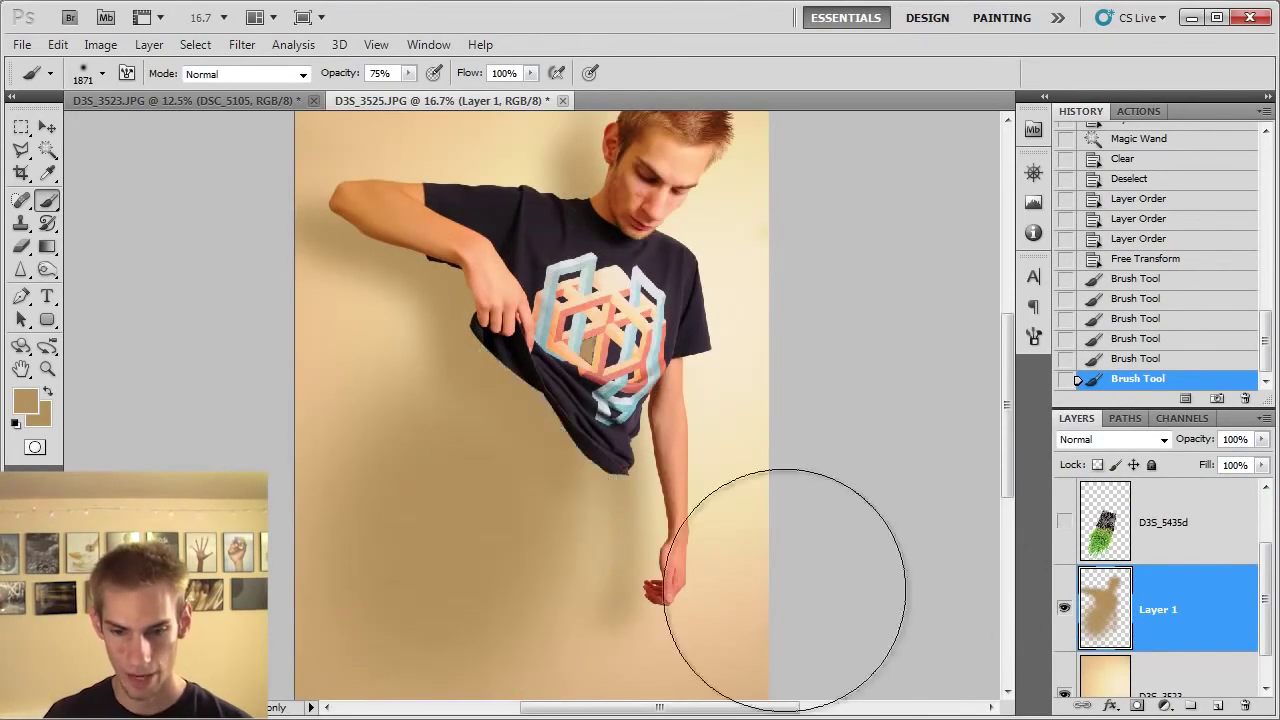
{"action": "scroll", "coordinate": [1080, 535], "scroll_direction": "up", "scroll_amount": 1}
{"action": "left_click", "coordinate": [1064, 521]}
{"action": "scroll", "coordinate": [1072, 595], "scroll_direction": "down", "scroll_amount": 2}
{"action": "left_click", "coordinate": [1064, 654]}
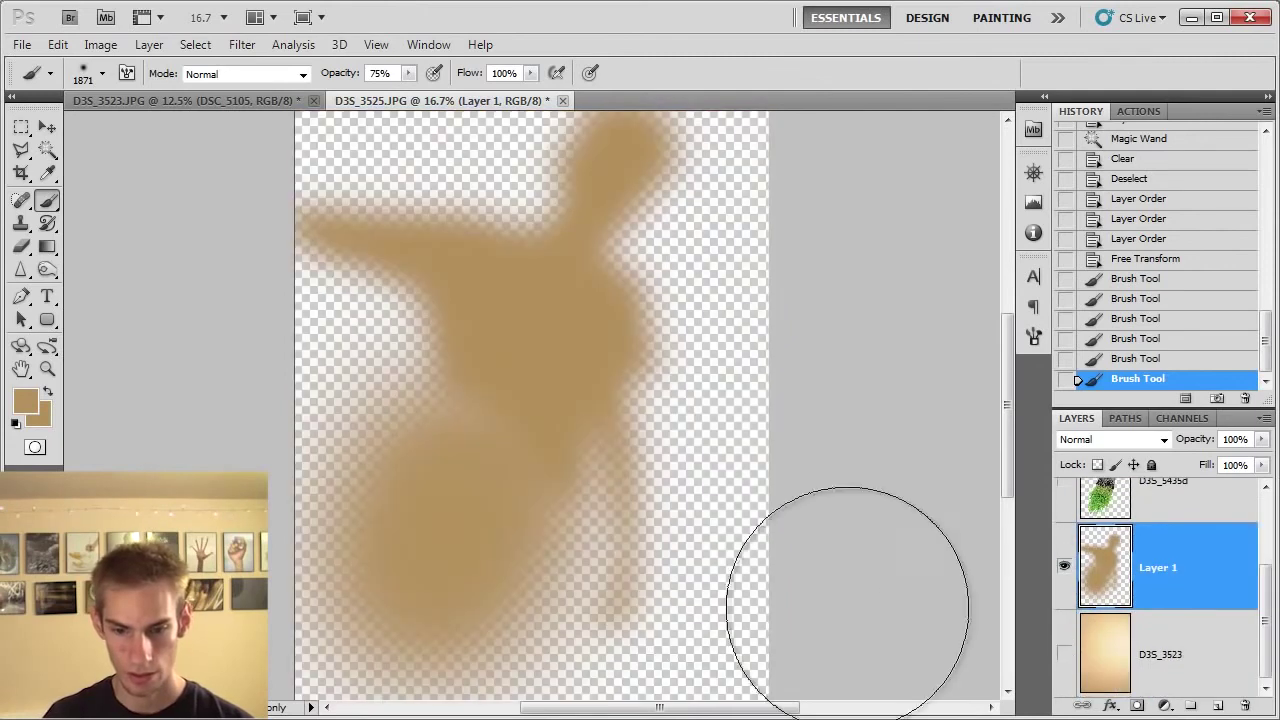
{"action": "key", "text": "ctrl+minus"}
{"action": "left_click", "coordinate": [1064, 654]}
{"action": "scroll", "coordinate": [1066, 660], "scroll_direction": "up", "scroll_amount": 2}
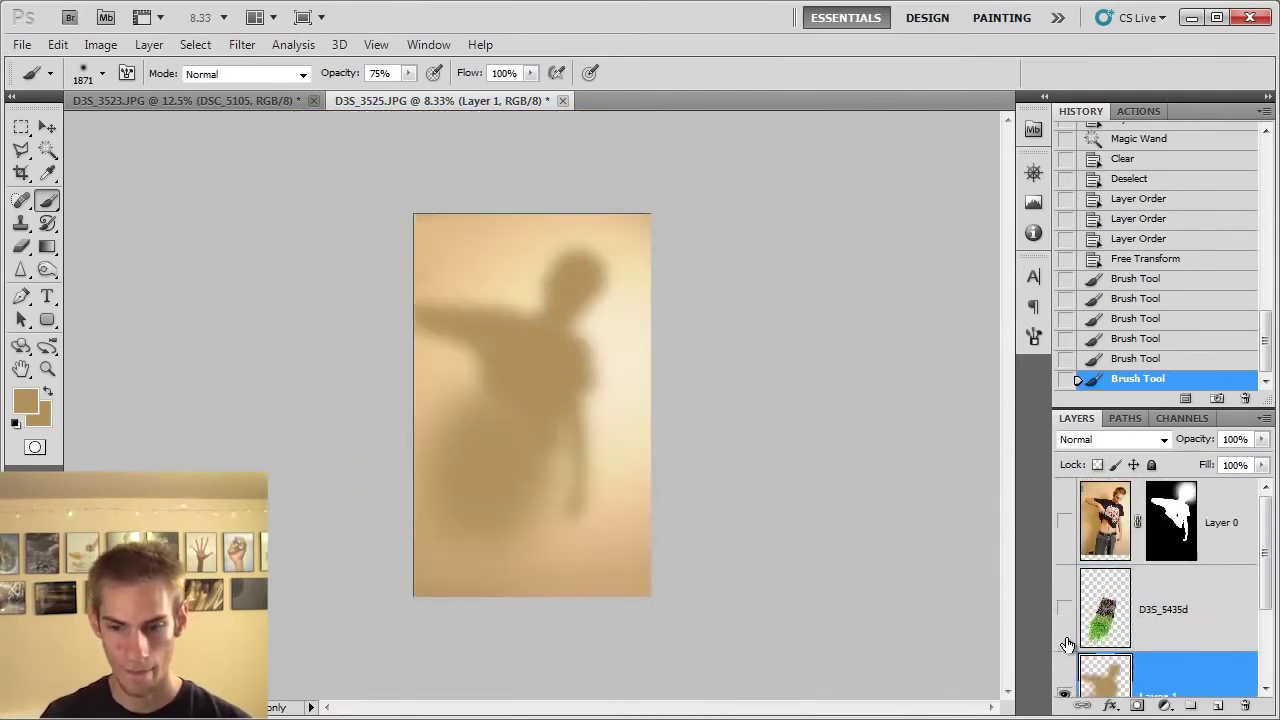
{"action": "left_click_drag", "start_coordinate": [1067, 593], "coordinate": [1073, 483]}
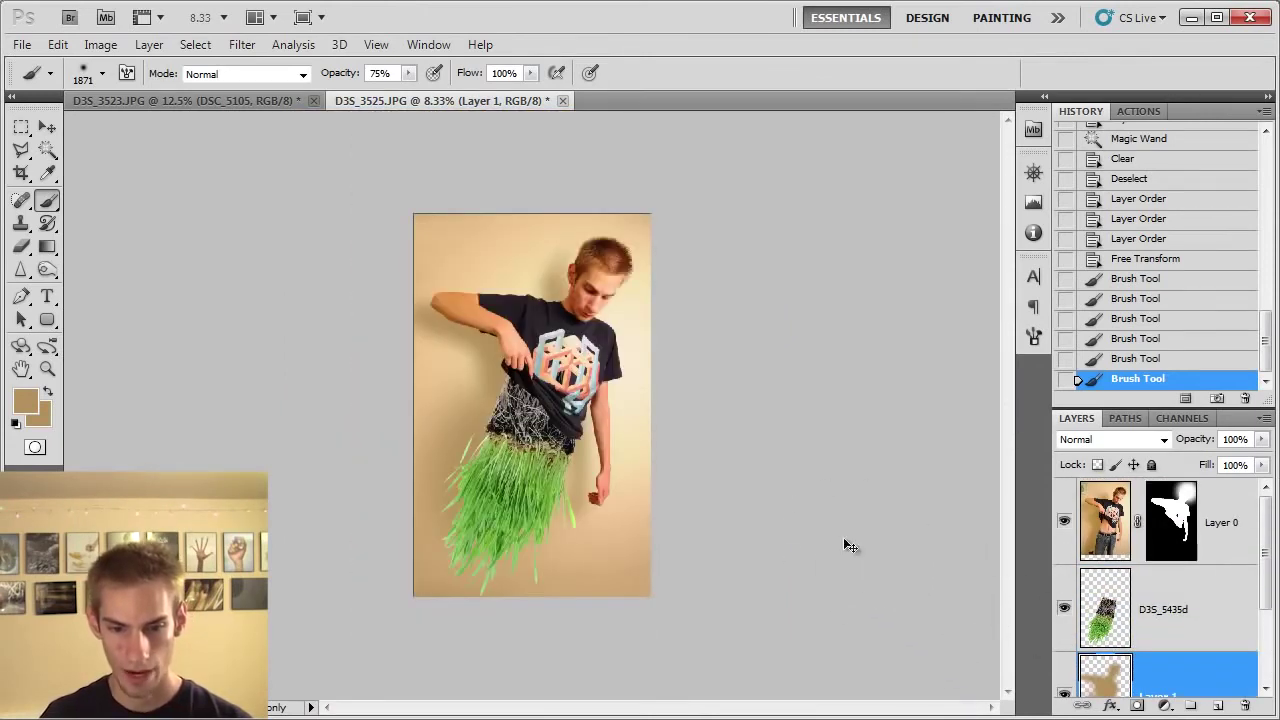
Step: Examine the grass's edges and stray blades close up against the wall and the hanging hand
{"action": "key", "text": "ctrl+plus"}
{"action": "key", "text": "ctrl+plus"}
{"action": "key", "text": "ctrl+plus"}
{"action": "key", "text": "ctrl+plus"}
{"action": "key", "text": "ctrl+plus"}
{"action": "scroll", "coordinate": [837, 136], "scroll_direction": "down", "scroll_amount": 10}
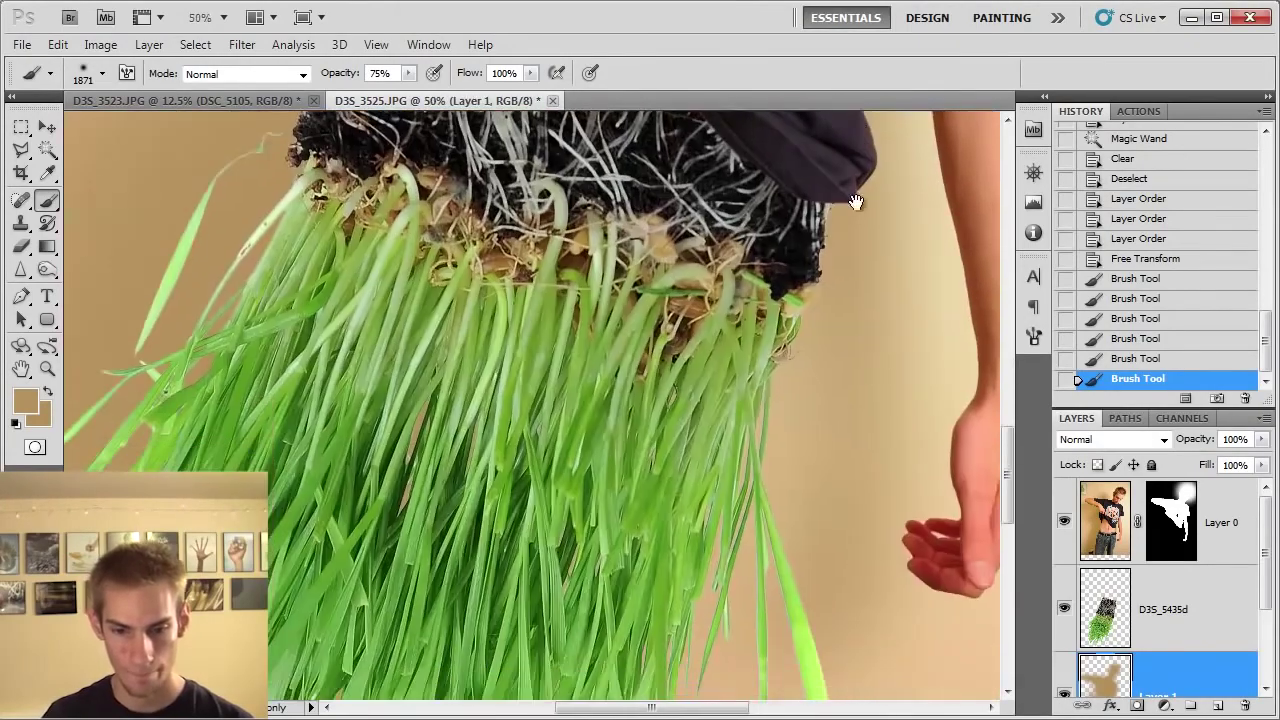
{"action": "key", "text": "ctrl+minus"}
{"action": "key", "text": "ctrl+minus"}
{"action": "key", "text": "ctrl+minus"}
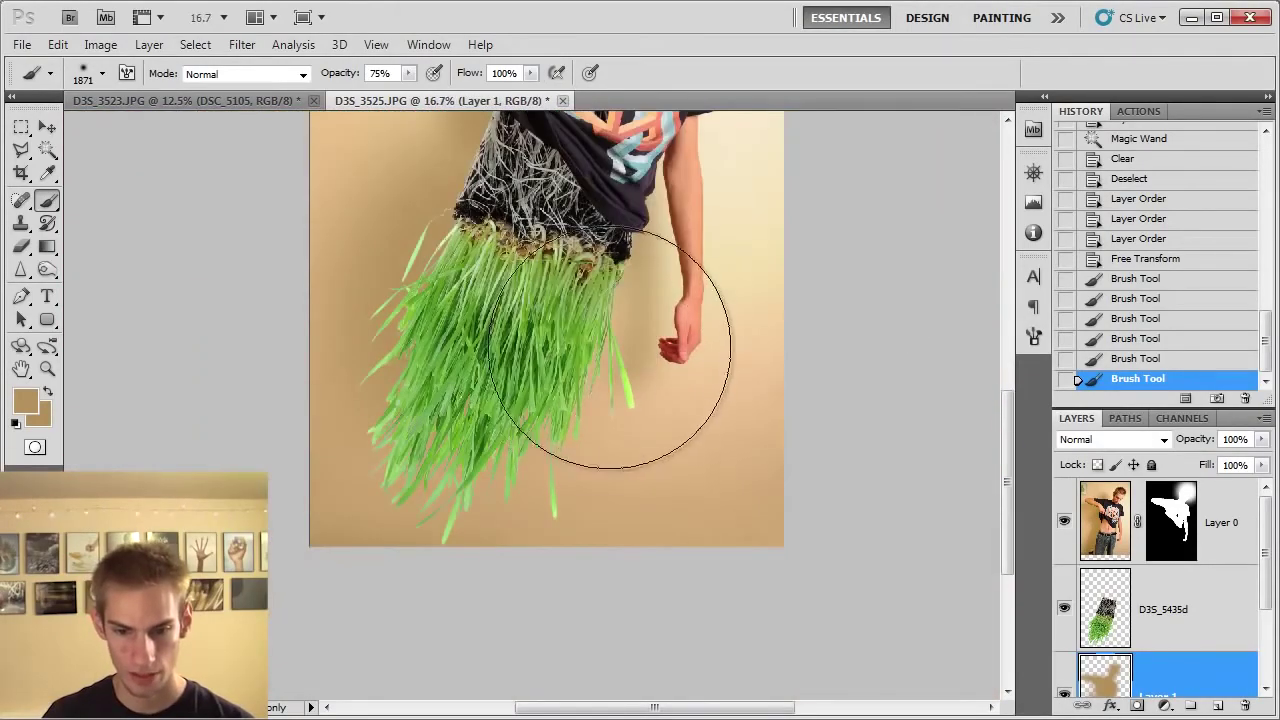
{"action": "left_click_drag", "start_coordinate": [628, 377], "coordinate": [648, 533]}
{"action": "key", "text": "ctrl+plus"}
{"action": "key", "text": "ctrl+plus"}
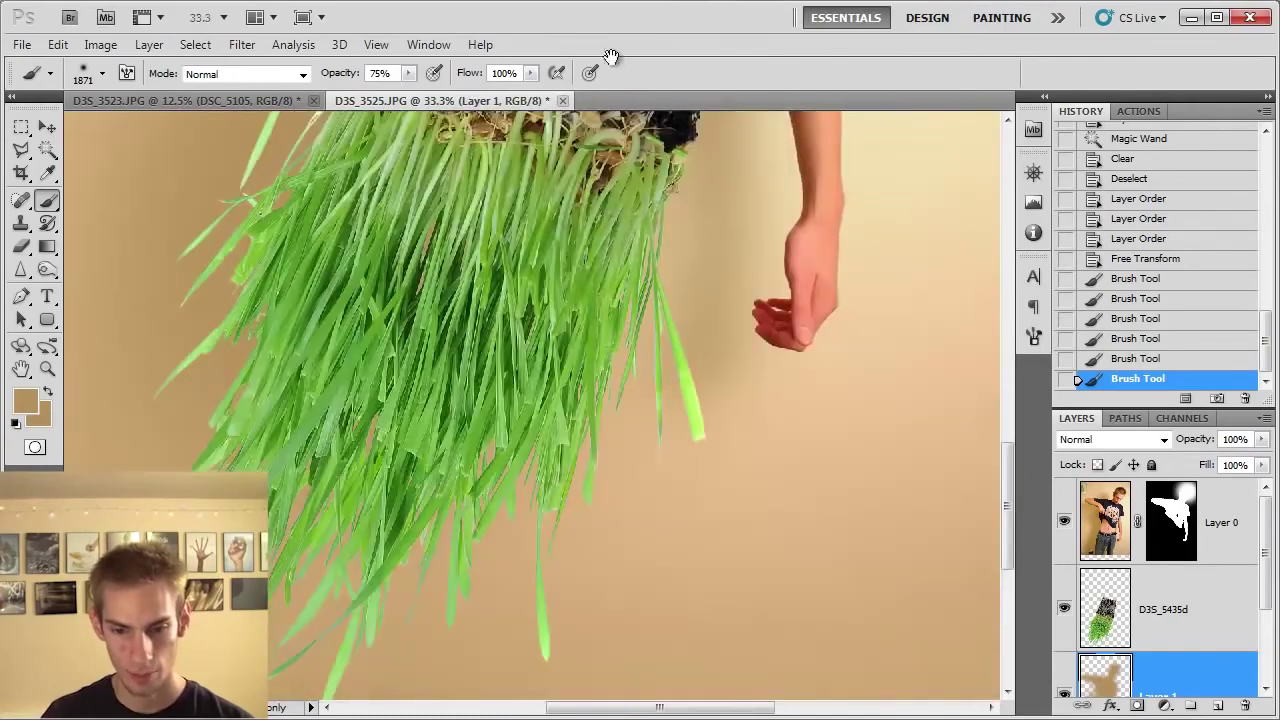
{"action": "mouse_move", "coordinate": [729, 294]}
{"action": "left_mouse_down"}
{"action": "mouse_move", "coordinate": [731, 432]}
{"action": "mouse_move", "coordinate": [684, 428]}
{"action": "left_mouse_up"}
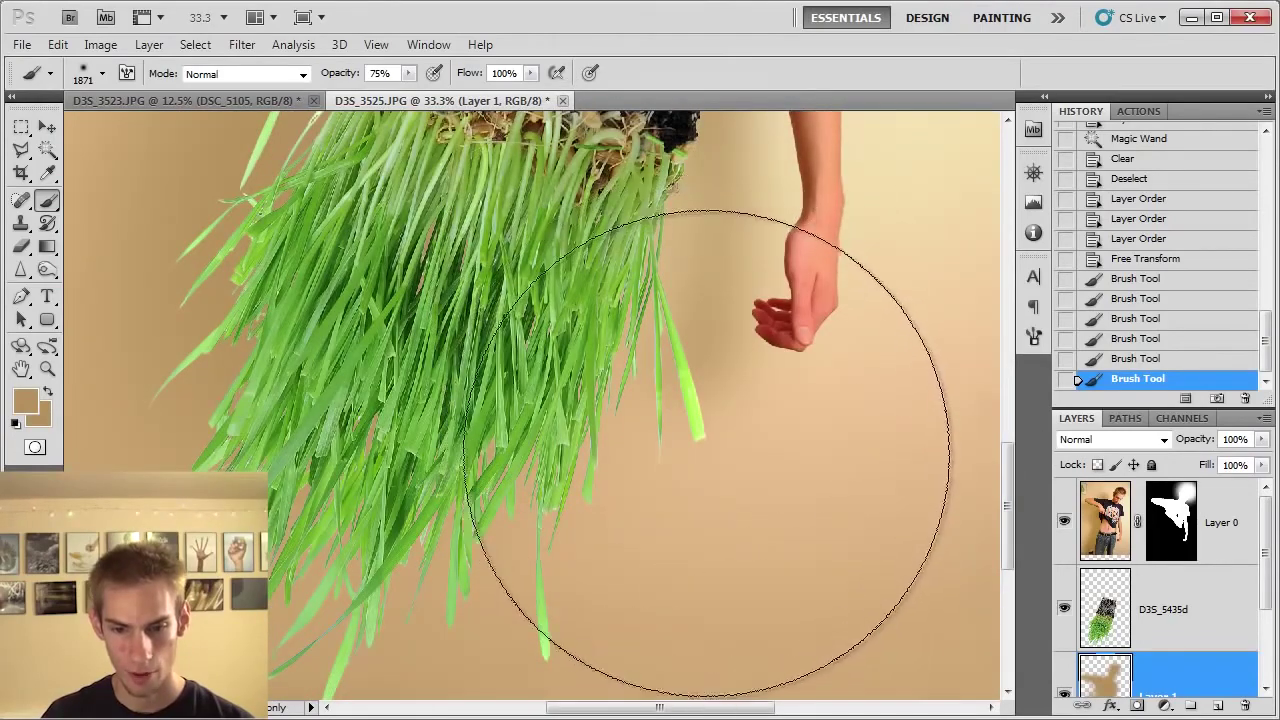
Step: Burn the bright stray blades on the D3S_5435d layer at 189 px, Midtones range and 100% exposure, with Protect Tones off
{"action": "left_click", "coordinate": [1190, 609]}
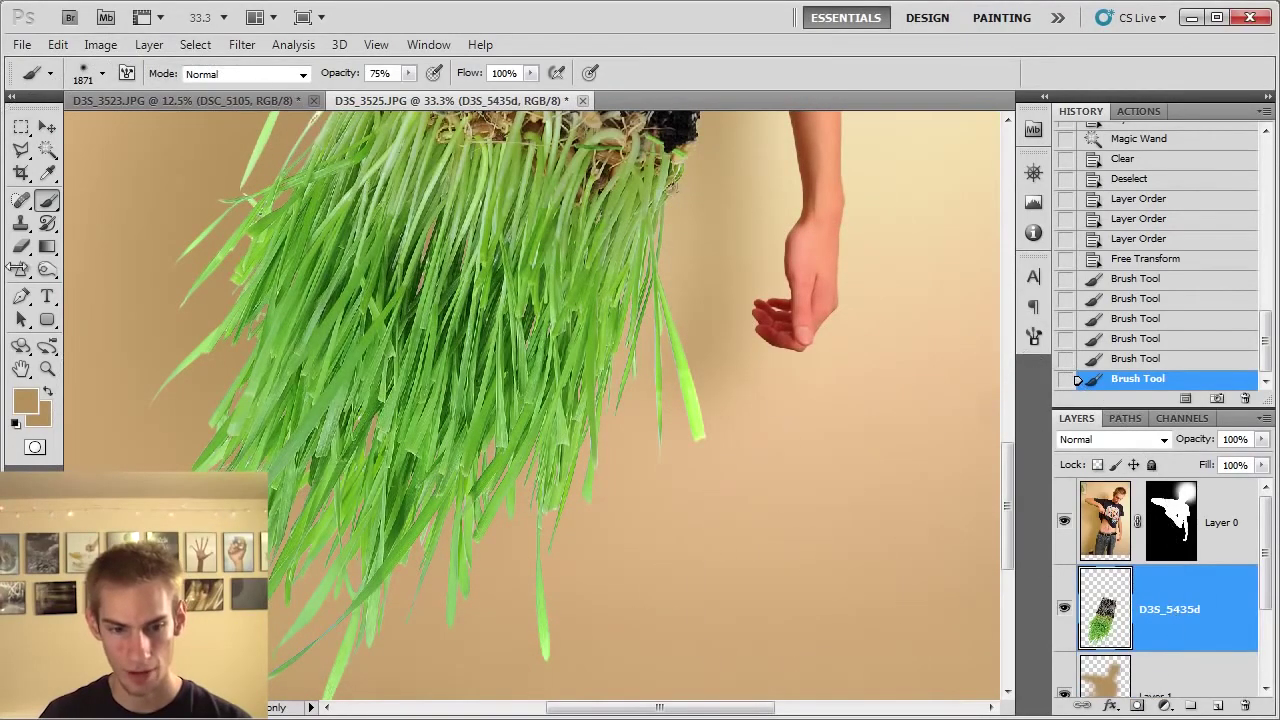
{"action": "left_click", "coordinate": [46, 270]}
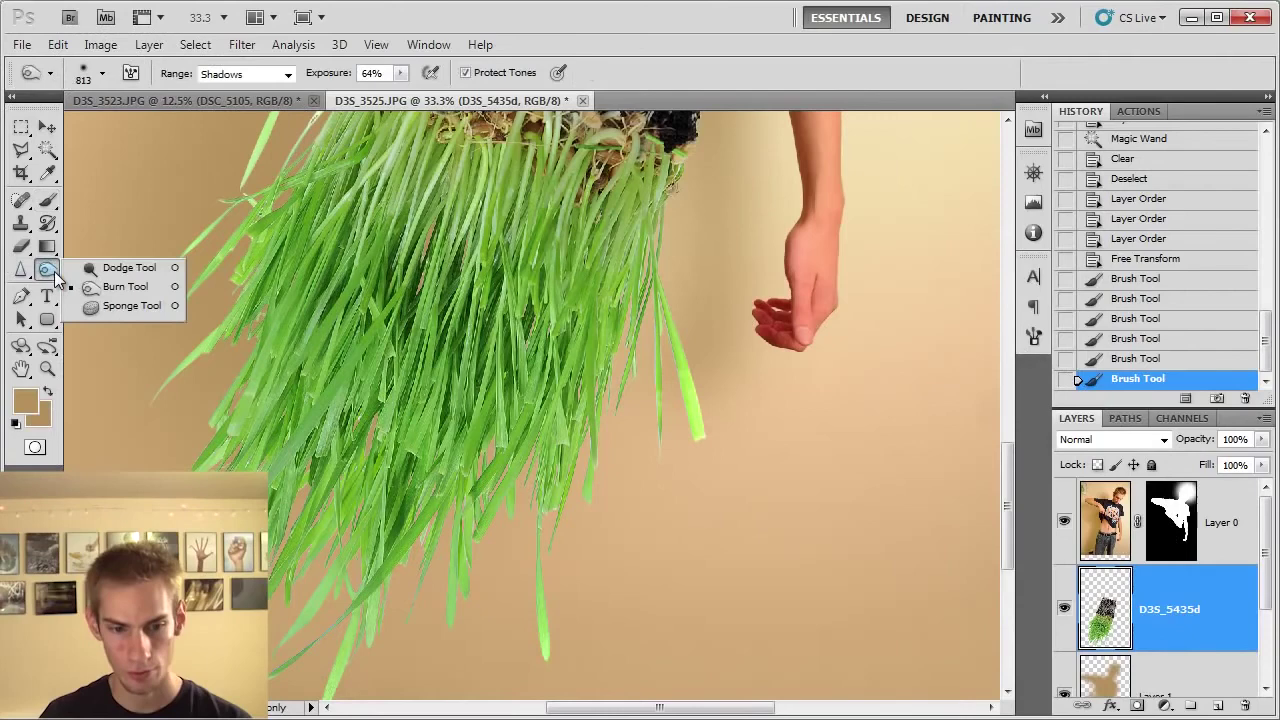
{"action": "left_click", "coordinate": [122, 286]}
{"action": "left_click", "coordinate": [102, 76]}
{"action": "left_click_drag", "start_coordinate": [212, 128], "coordinate": [172, 128]}
{"action": "key", "text": "Return"}
{"action": "left_click", "coordinate": [245, 74]}
{"action": "left_click", "coordinate": [240, 106]}
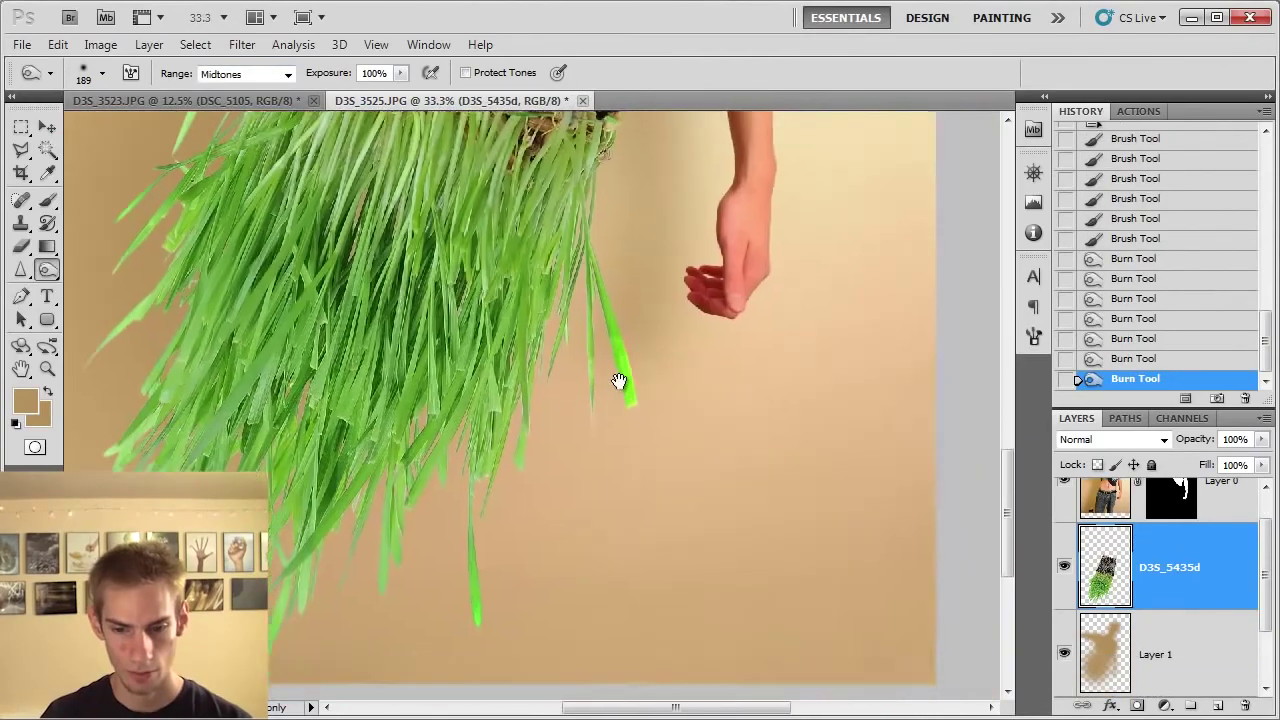
Step: Try to darken the bright stray blade near the hand by burning its Highlights, and undo the stroke
{"action": "left_click_drag", "start_coordinate": [619, 381], "coordinate": [625, 361]}
{"action": "left_click", "coordinate": [245, 74]}
{"action": "left_click", "coordinate": [220, 120]}
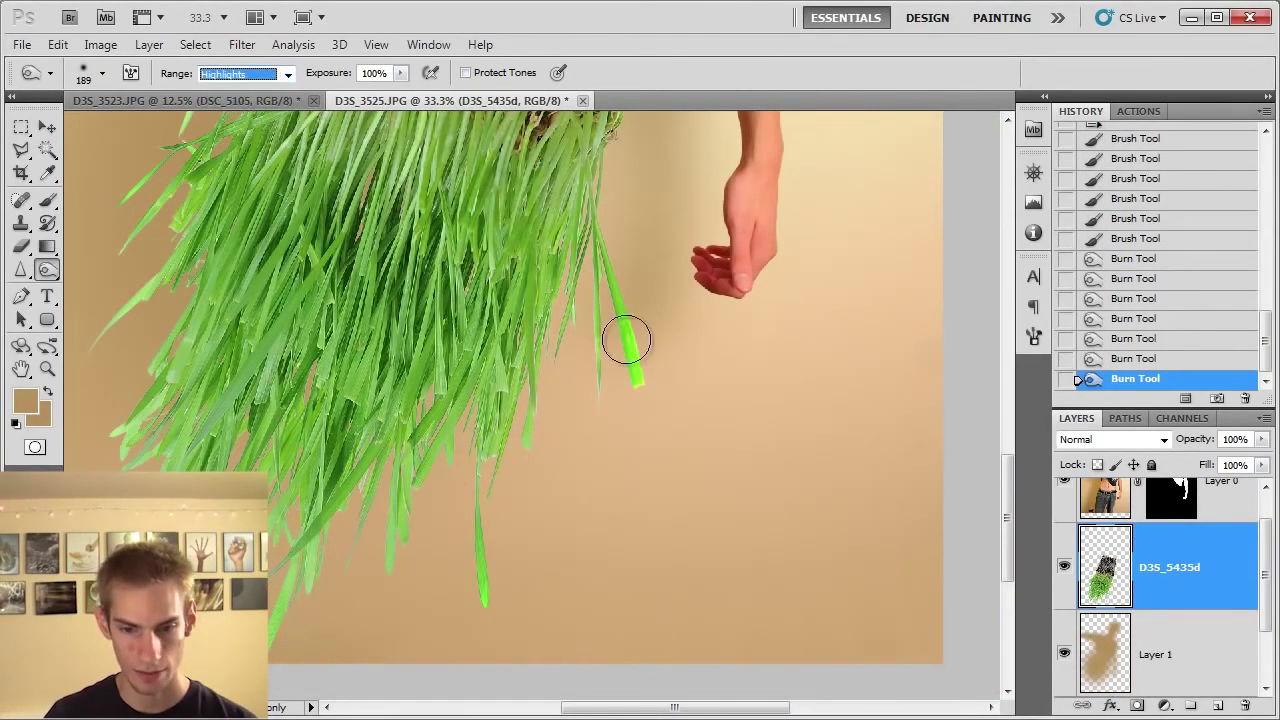
{"action": "left_click_drag", "start_coordinate": [629, 337], "coordinate": [636, 385]}
{"action": "left_click", "coordinate": [1105, 358]}
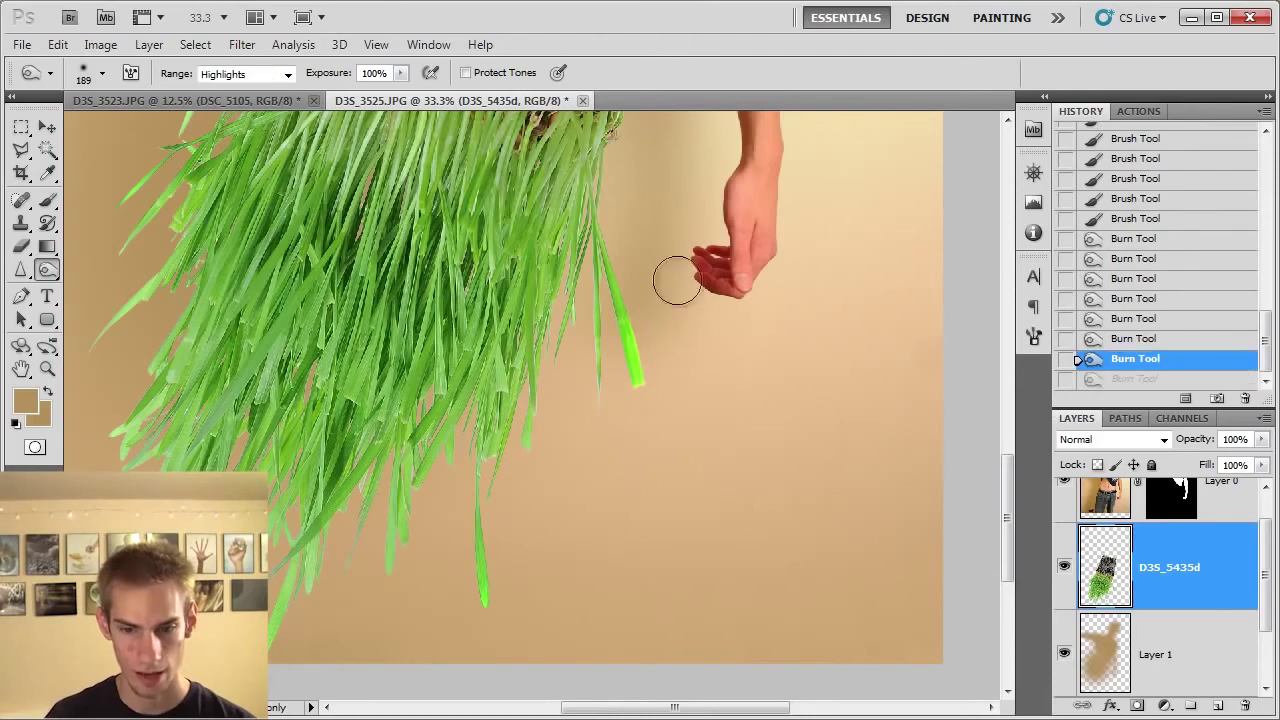
Step: Turn on Protect Tones, try burning the Highlights of the stray blade near the hand at 100% exposure, and undo the stroke
{"action": "left_click", "coordinate": [465, 72]}
{"action": "left_click_drag", "start_coordinate": [621, 317], "coordinate": [634, 380]}
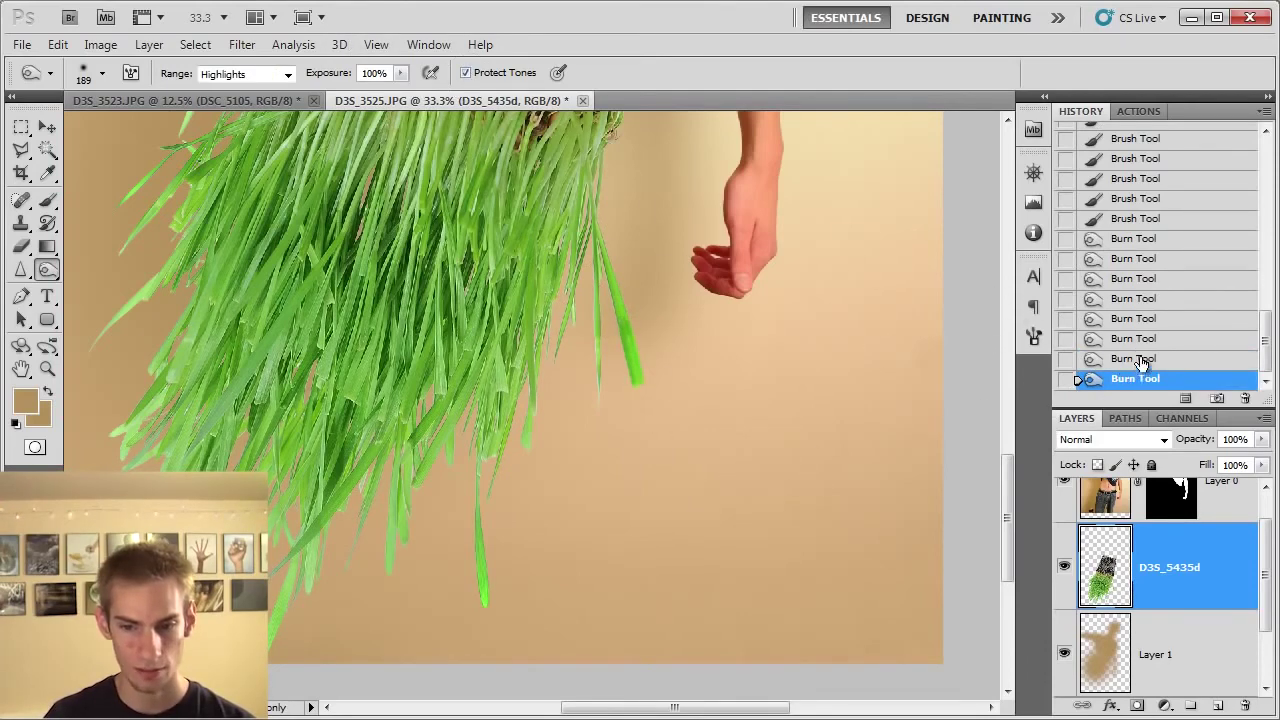
{"action": "left_click", "coordinate": [1134, 358]}
Step: Try burning the Highlights of the blade near the hand and the long lower blade at 48% exposure, and undo the strokes
{"action": "left_click", "coordinate": [400, 75]}
{"action": "left_click_drag", "start_coordinate": [400, 93], "coordinate": [348, 93]}
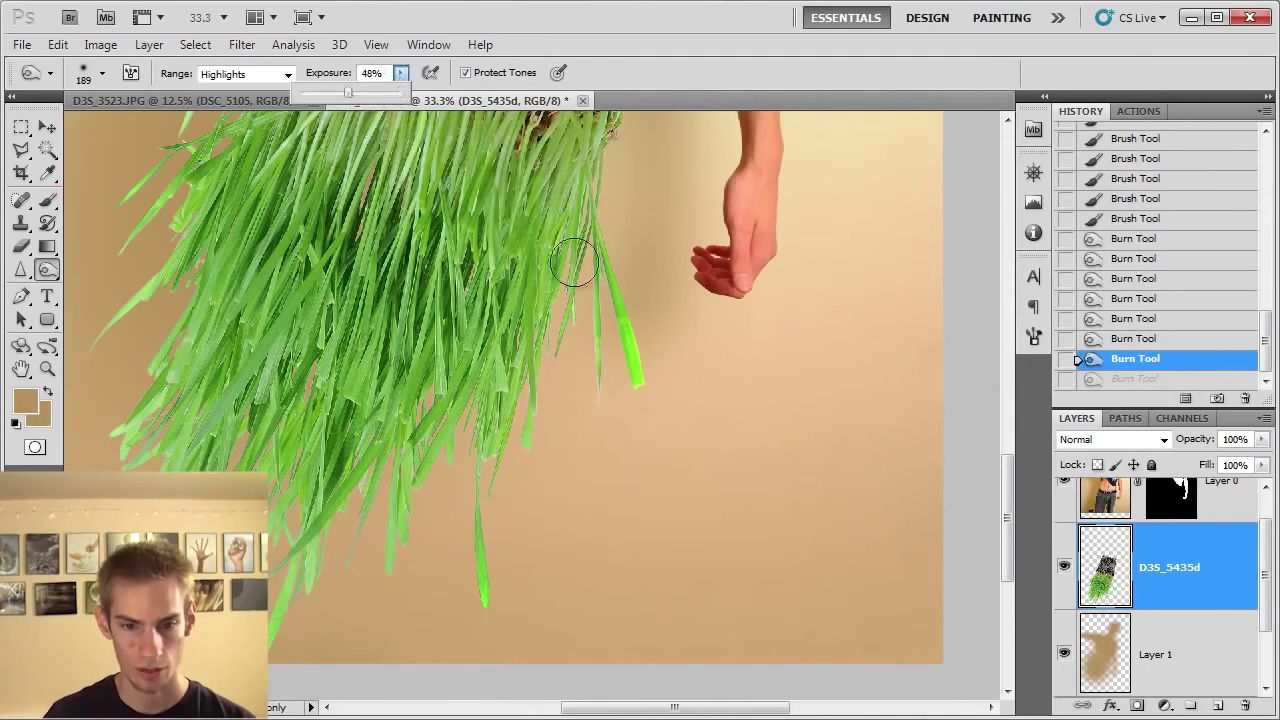
{"action": "left_click_drag", "start_coordinate": [612, 322], "coordinate": [636, 378]}
{"action": "left_click_drag", "start_coordinate": [662, 494], "coordinate": [797, 394]}
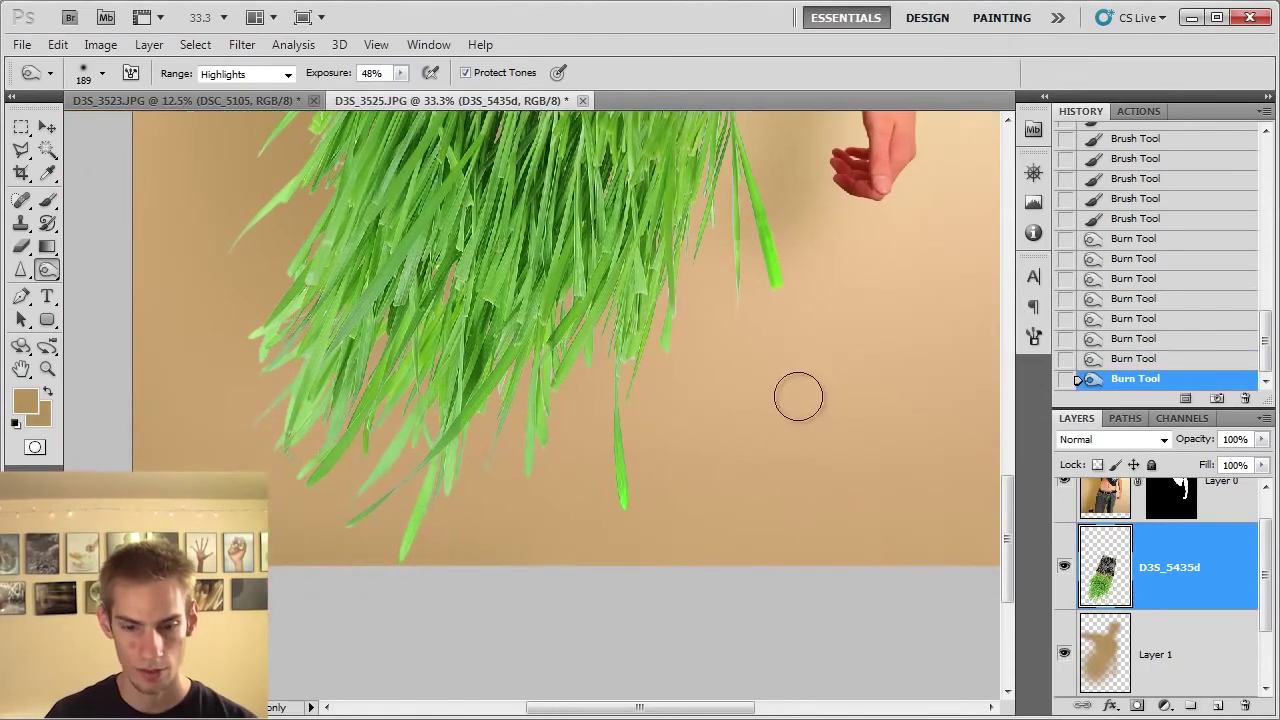
{"action": "left_click_drag", "start_coordinate": [617, 497], "coordinate": [624, 506]}
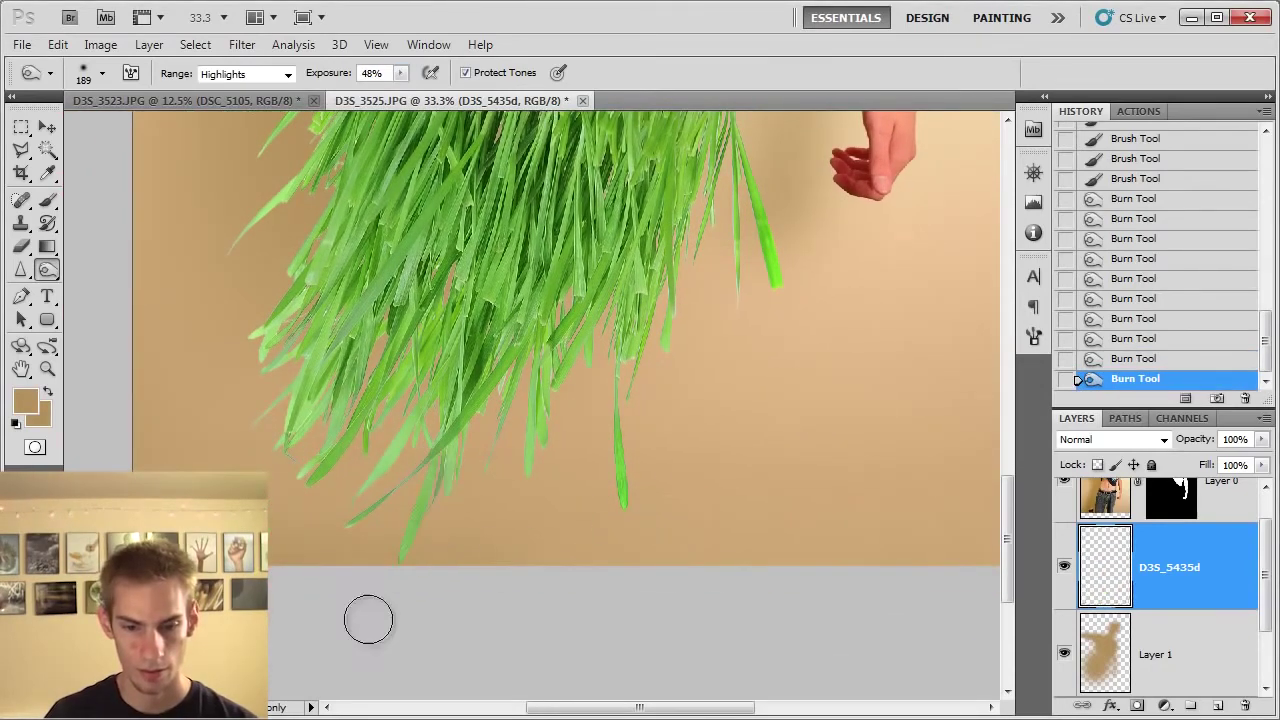
{"action": "key", "text": "ctrl+minus"}
{"action": "left_click_drag", "start_coordinate": [497, 536], "coordinate": [646, 357]}
{"action": "key", "text": "ctrl+plus"}
{"action": "left_click", "coordinate": [1135, 340]}
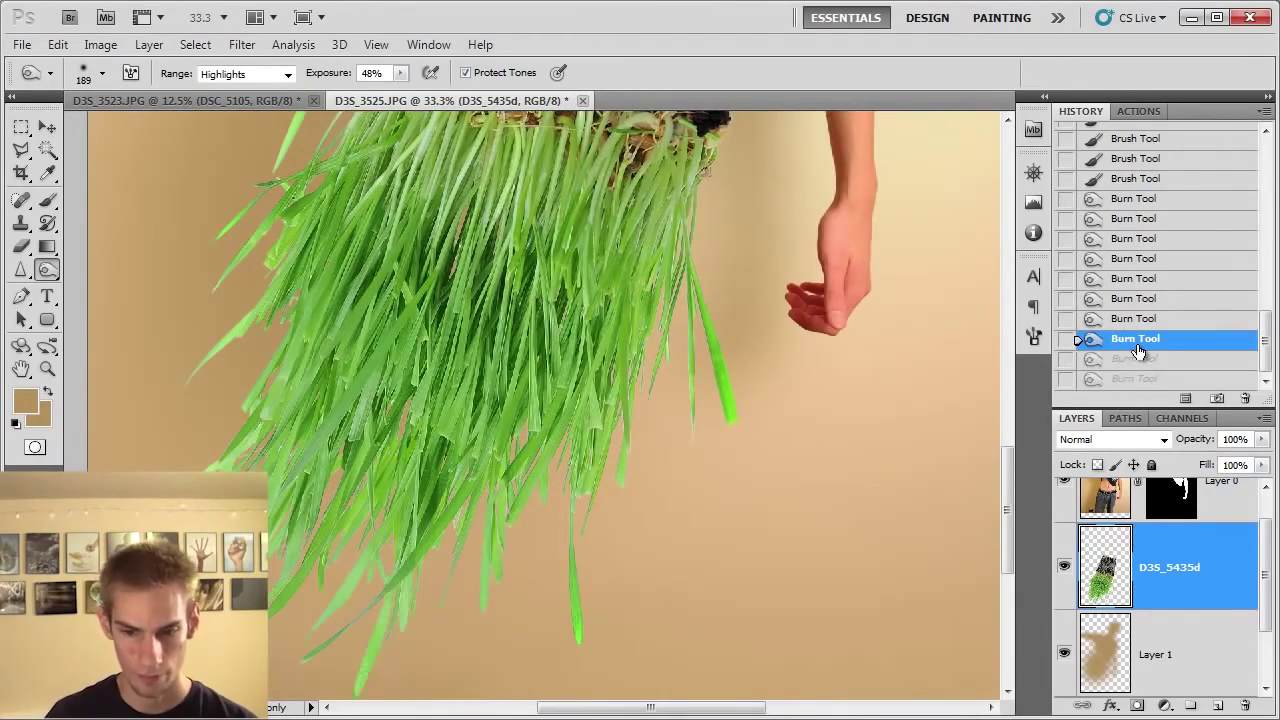
{"action": "key", "text": "ctrl+alt+z"}
Step: Burn the Highlights of the stray blade near the hand and the long lower blade at 25% exposure
{"action": "left_click_drag", "start_coordinate": [400, 73], "coordinate": [385, 148]}
{"action": "left_click", "coordinate": [723, 371]}
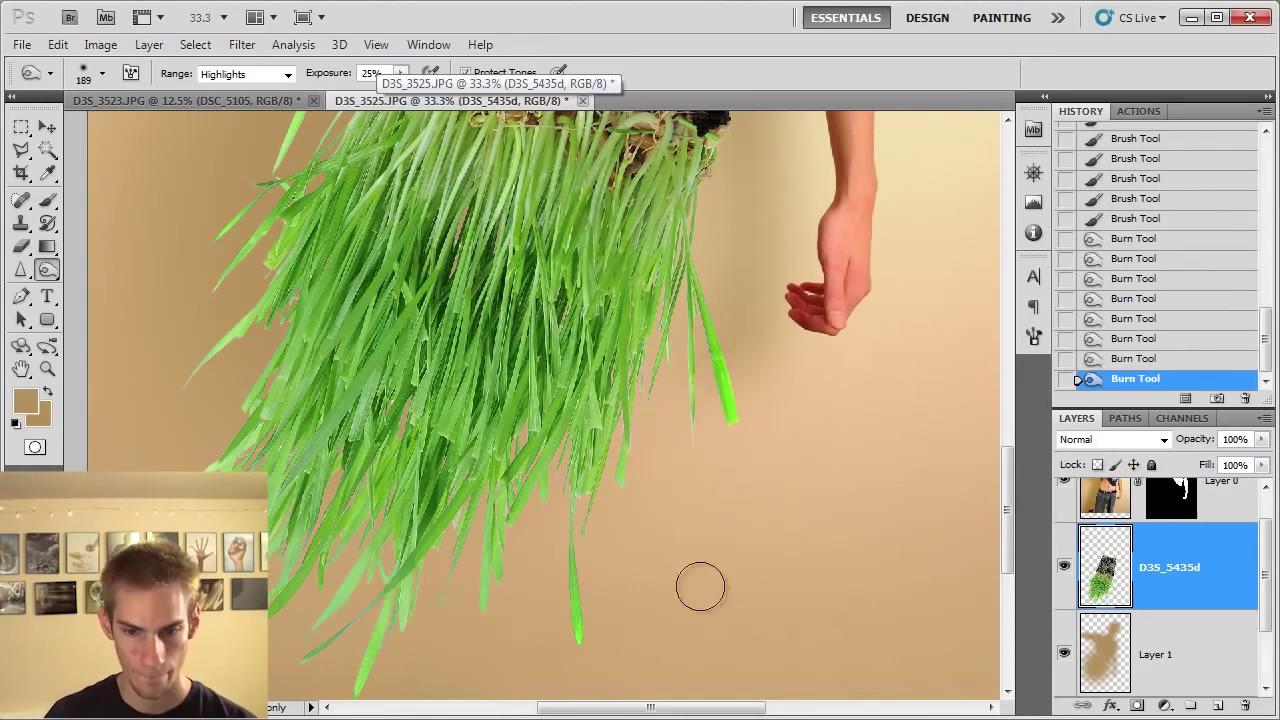
{"action": "scroll", "coordinate": [640, 550], "scroll_direction": "down", "scroll_amount": 3}
{"action": "left_click_drag", "start_coordinate": [571, 520], "coordinate": [580, 587]}
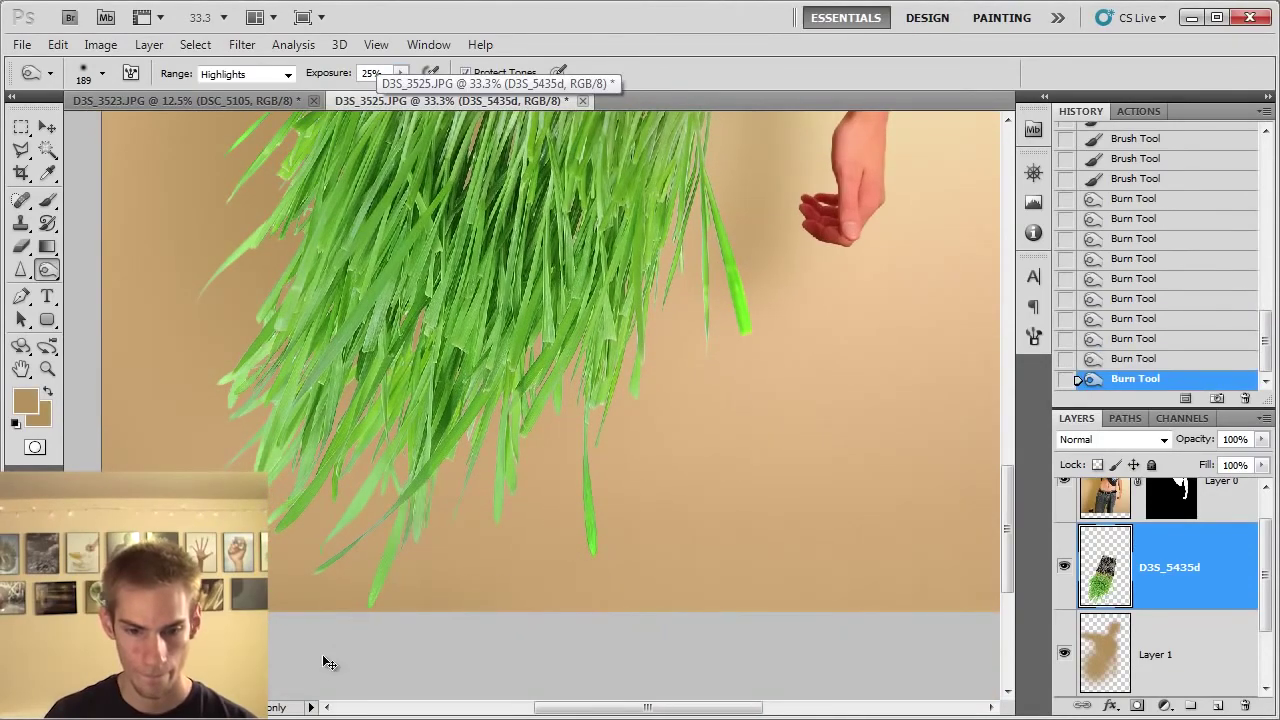
{"action": "key", "text": "ctrl+minus"}
{"action": "key", "text": "ctrl+minus"}
{"action": "key", "text": "ctrl+minus"}
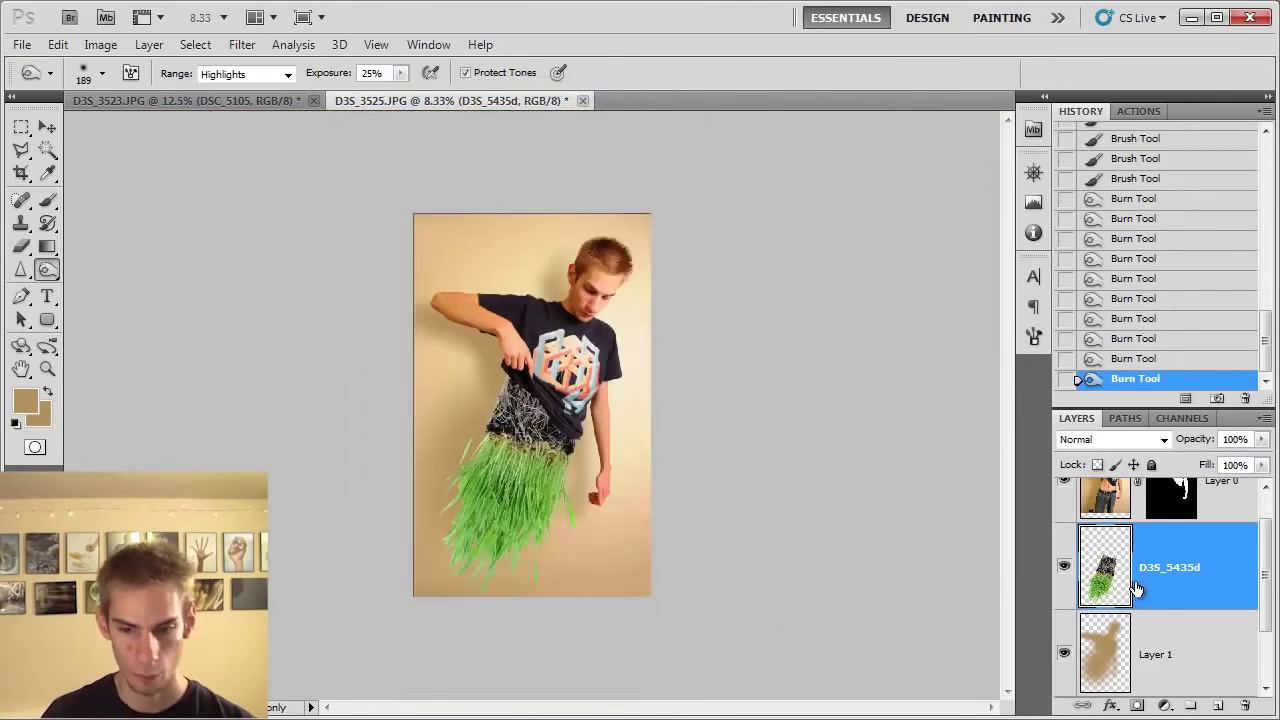
{"action": "key", "text": "ctrl+plus"}
{"action": "key", "text": "ctrl+plus"}
{"action": "scroll", "coordinate": [724, 285], "scroll_direction": "down", "scroll_amount": 3}
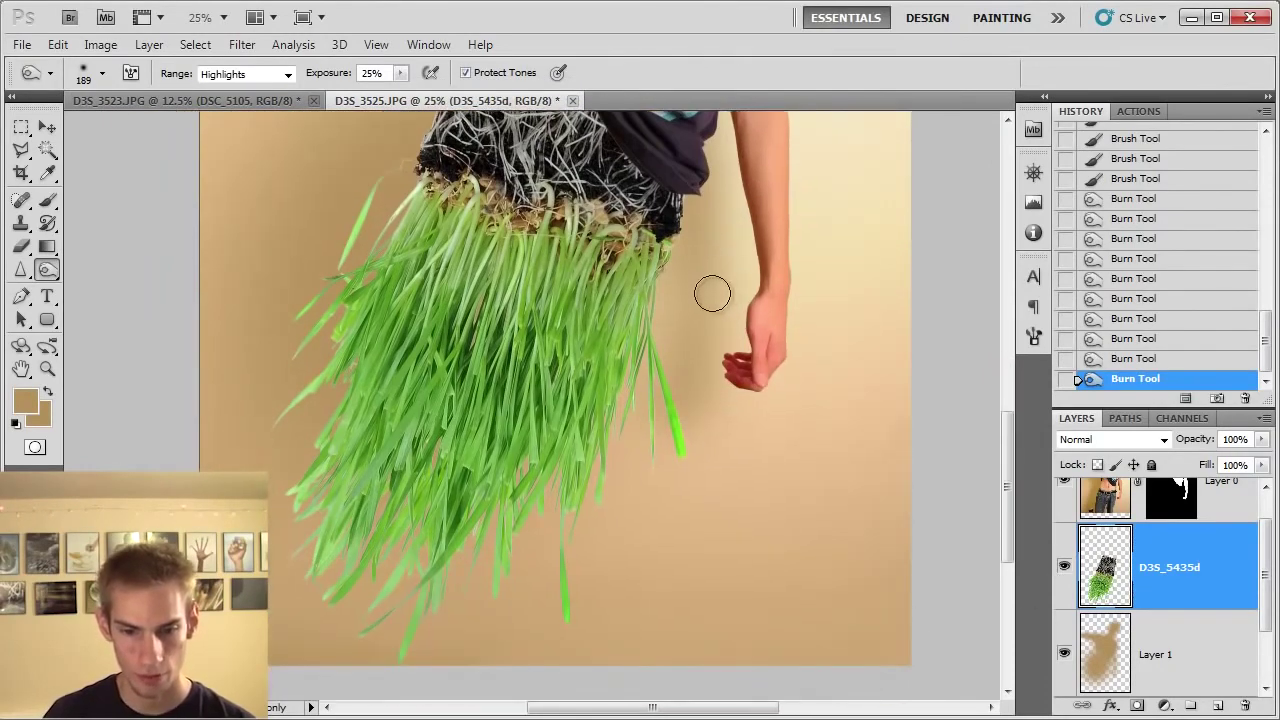
Step: Burn the Shadows across the whole grass clump with a 1399 px brush at 25% exposure
{"action": "right_click", "coordinate": [57, 272]}
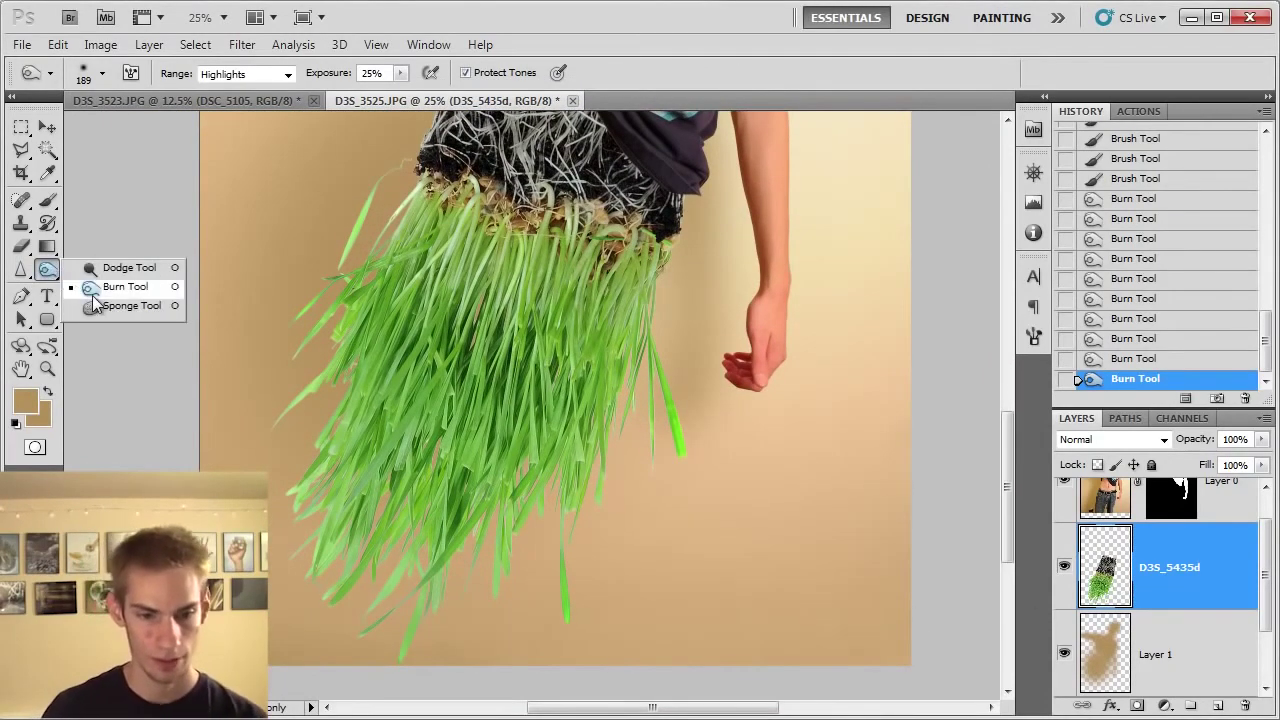
{"action": "left_click", "coordinate": [117, 277]}
{"action": "left_click", "coordinate": [229, 75]}
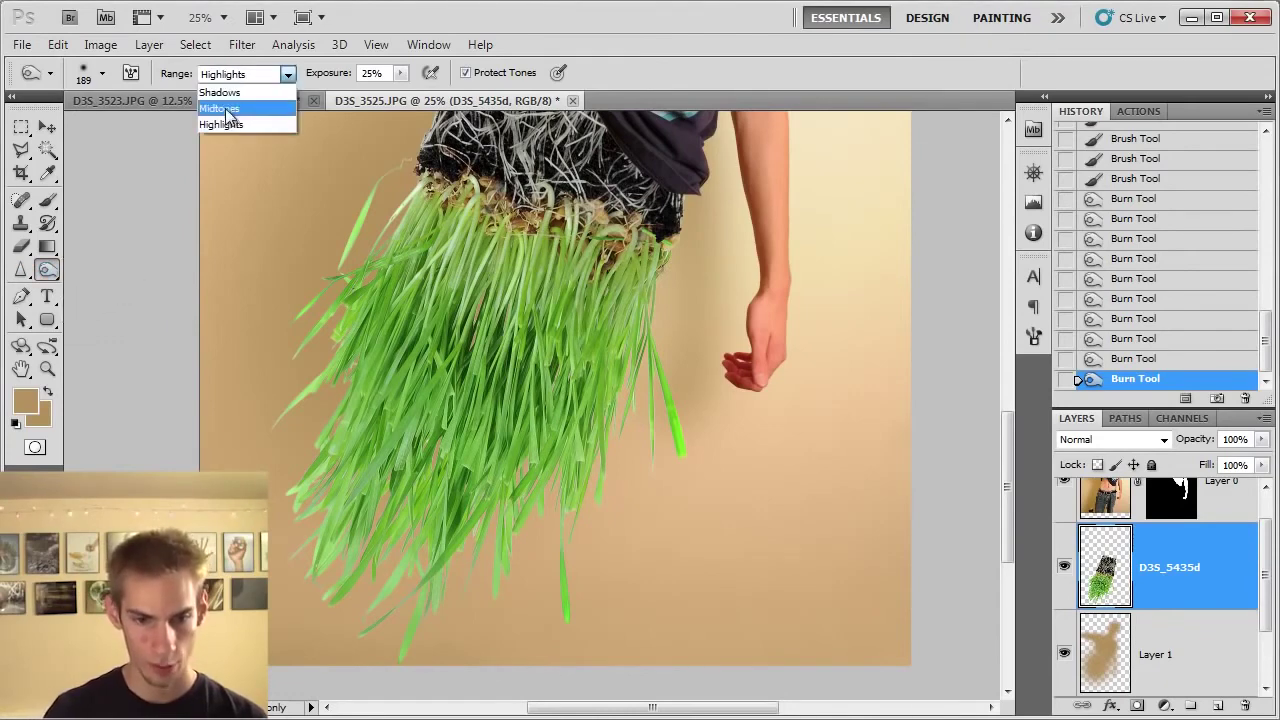
{"action": "left_click", "coordinate": [229, 93]}
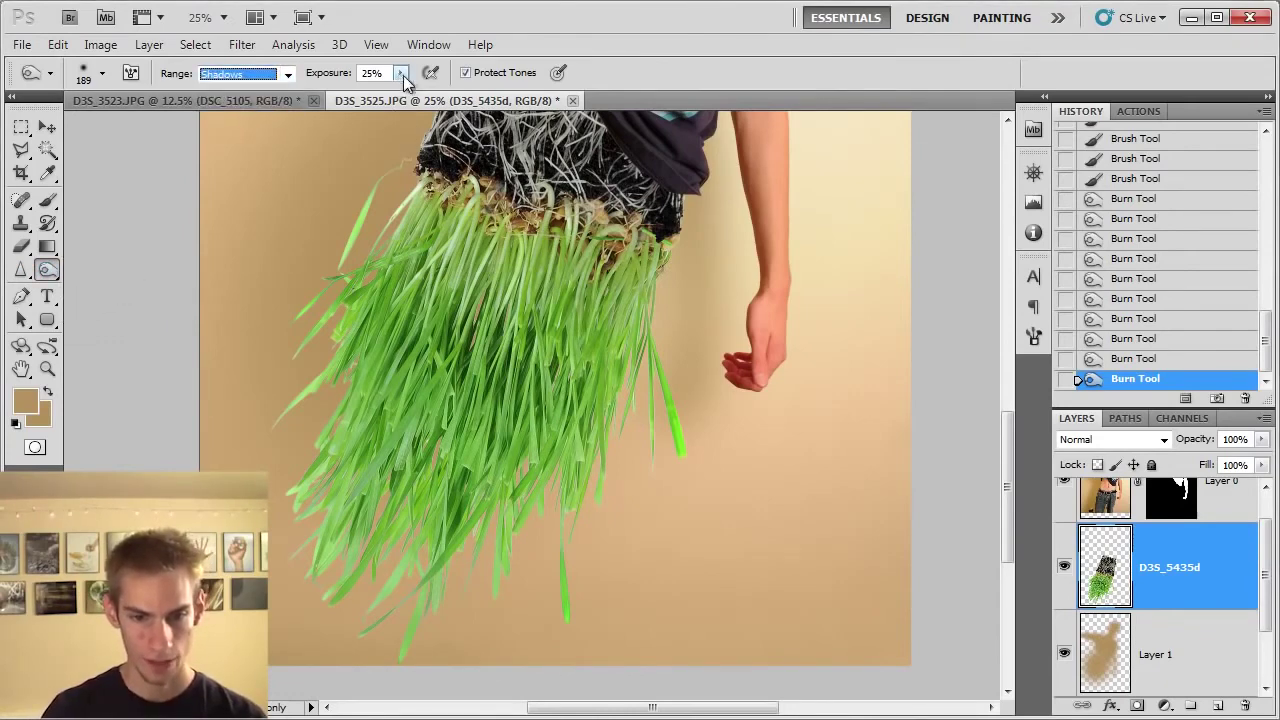
{"action": "left_click", "coordinate": [102, 73]}
{"action": "left_click_drag", "start_coordinate": [178, 130], "coordinate": [219, 129]}
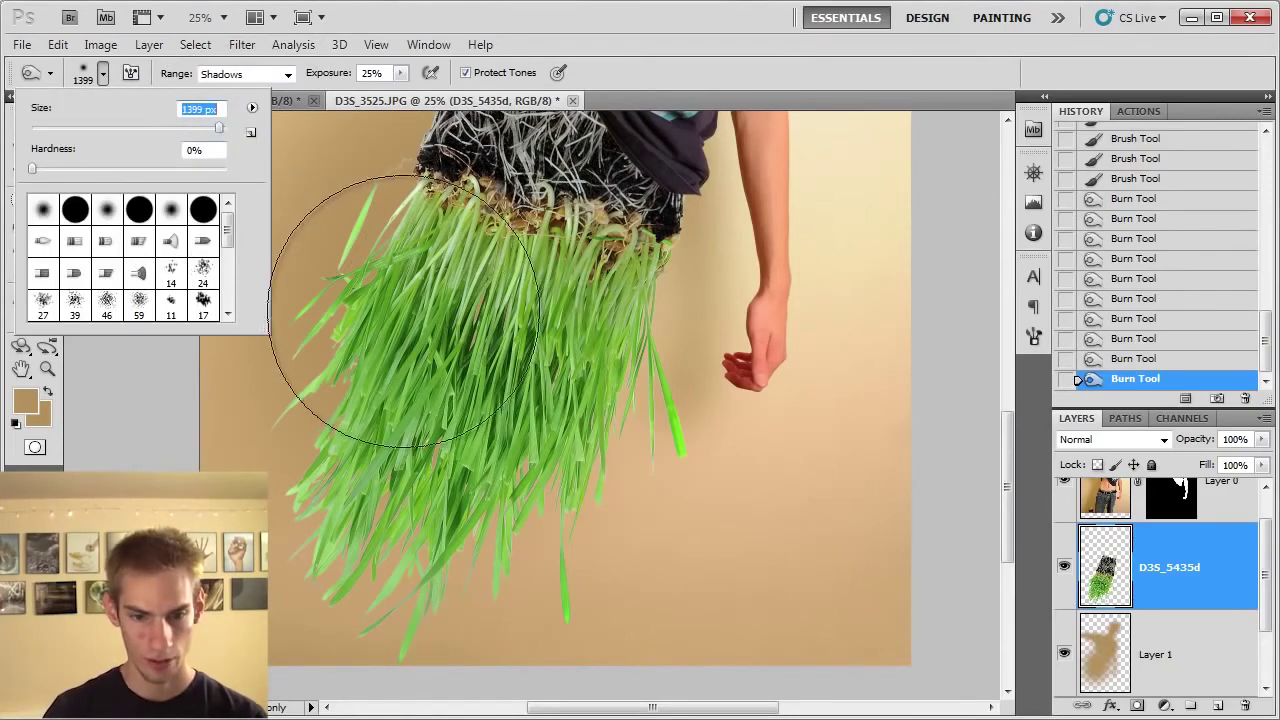
{"action": "left_click", "coordinate": [604, 37]}
{"action": "scroll", "coordinate": [686, 290], "scroll_direction": "up", "scroll_amount": 2}
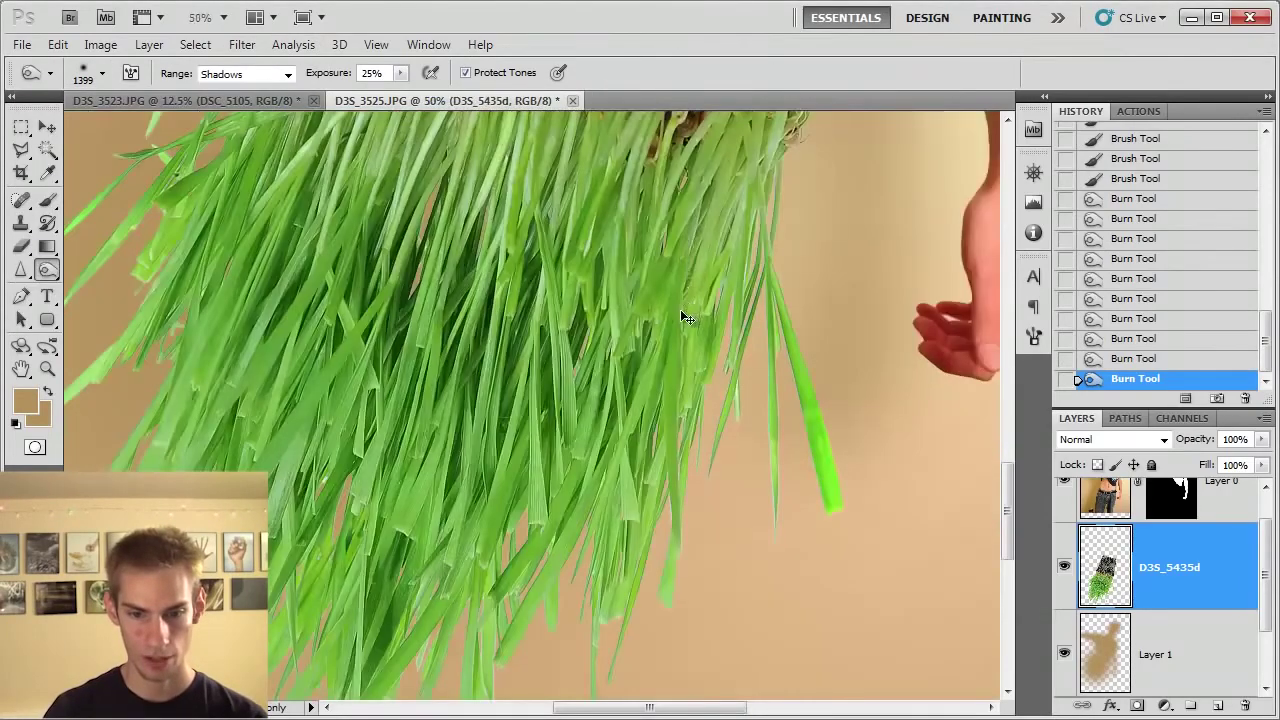
{"action": "scroll", "coordinate": [686, 314], "scroll_direction": "down", "scroll_amount": 5}
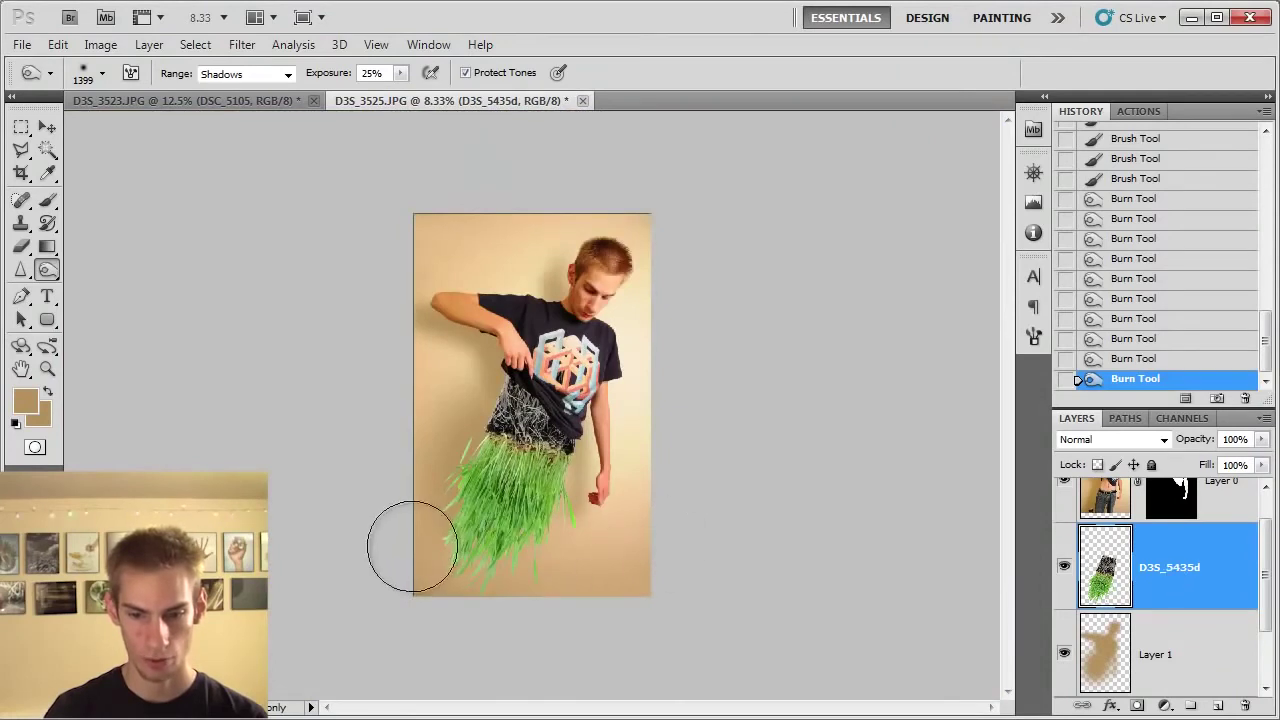
{"action": "mouse_move", "coordinate": [465, 510]}
{"action": "left_mouse_down"}
{"action": "mouse_move", "coordinate": [504, 477]}
{"action": "mouse_move", "coordinate": [606, 486]}
{"action": "left_mouse_up"}
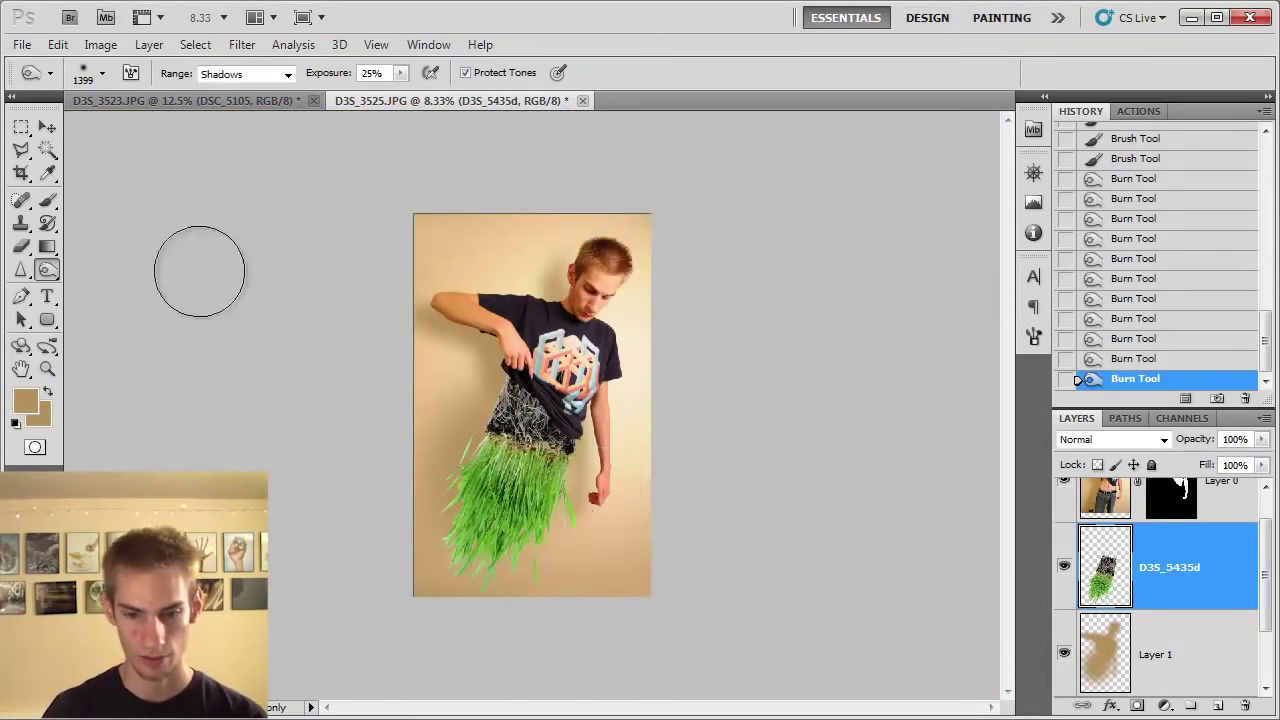
Step: Try a stronger Shadows burn over the grass at 52% exposure, and undo the stroke
{"action": "left_click", "coordinate": [400, 73]}
{"action": "left_click_drag", "start_coordinate": [408, 96], "coordinate": [430, 96]}
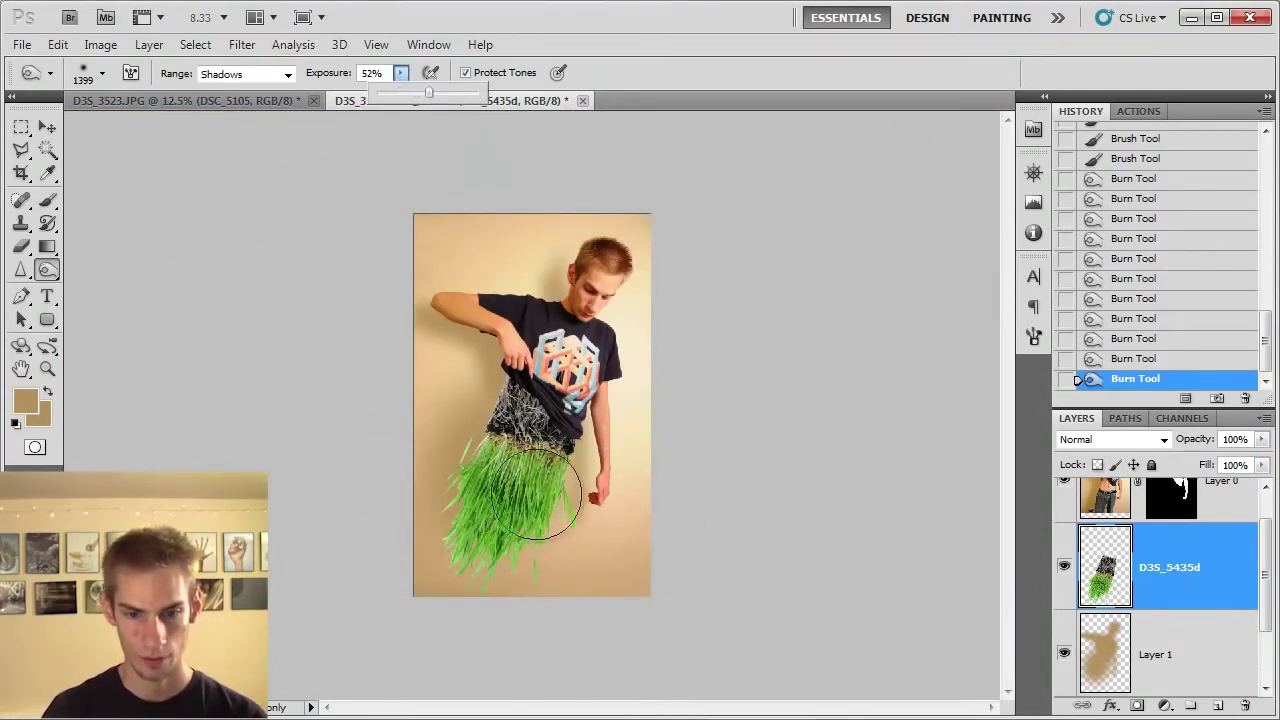
{"action": "scroll", "coordinate": [455, 540], "scroll_direction": "up", "scroll_amount": 3}
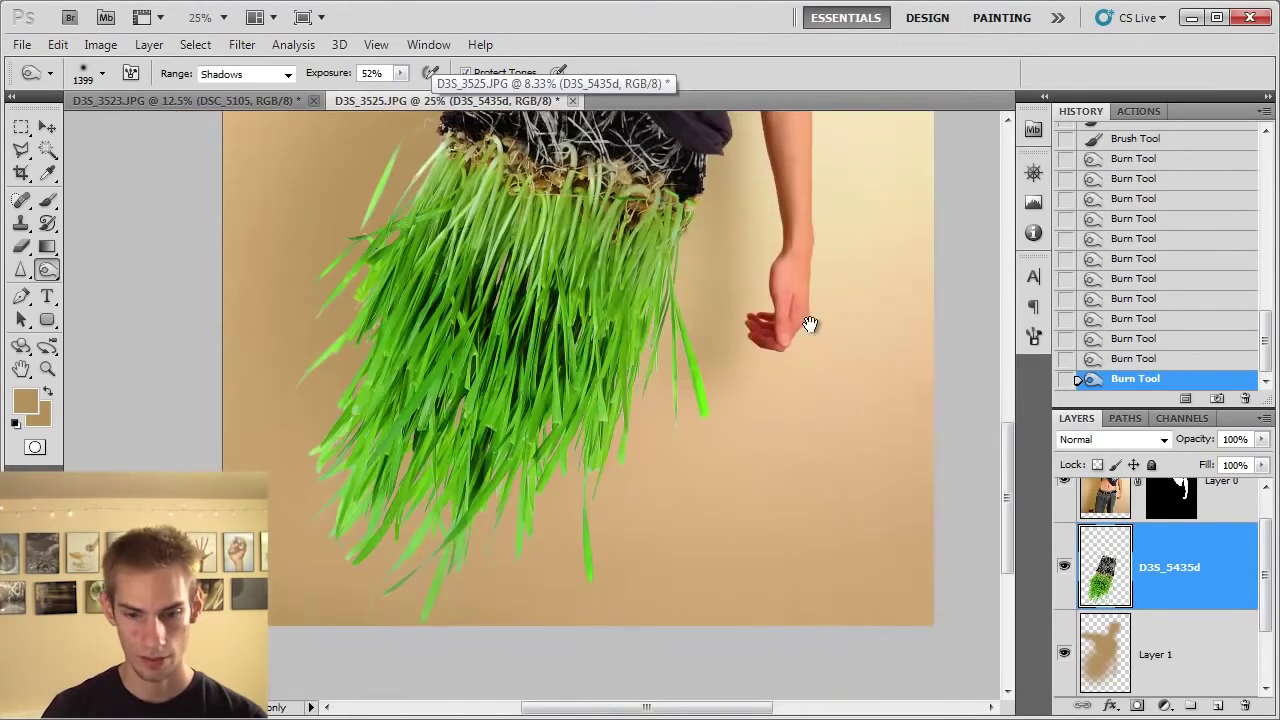
{"action": "left_click_drag", "start_coordinate": [810, 325], "coordinate": [810, 374]}
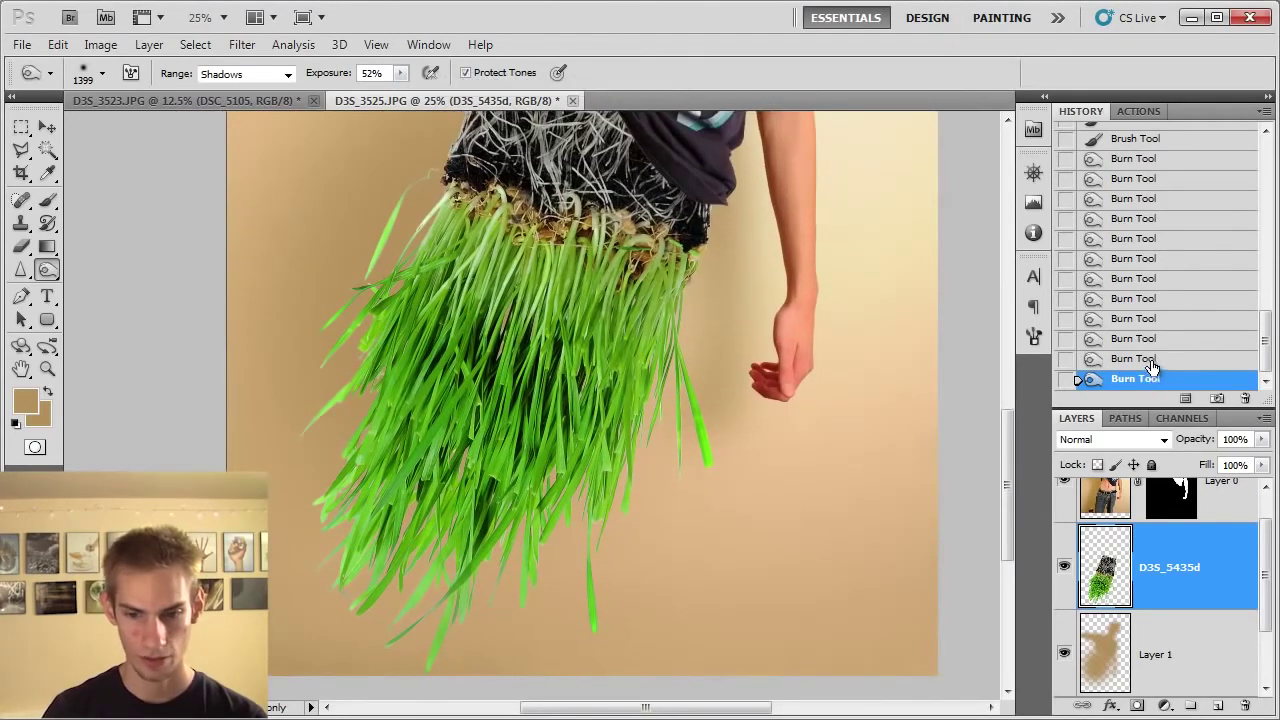
{"action": "key", "text": "ctrl+z"}
{"action": "scroll", "coordinate": [817, 327], "scroll_direction": "down", "scroll_amount": 1}
Step: Try burning the grass in the Midtones range at 52% exposure, and undo the stroke
{"action": "left_click", "coordinate": [230, 82]}
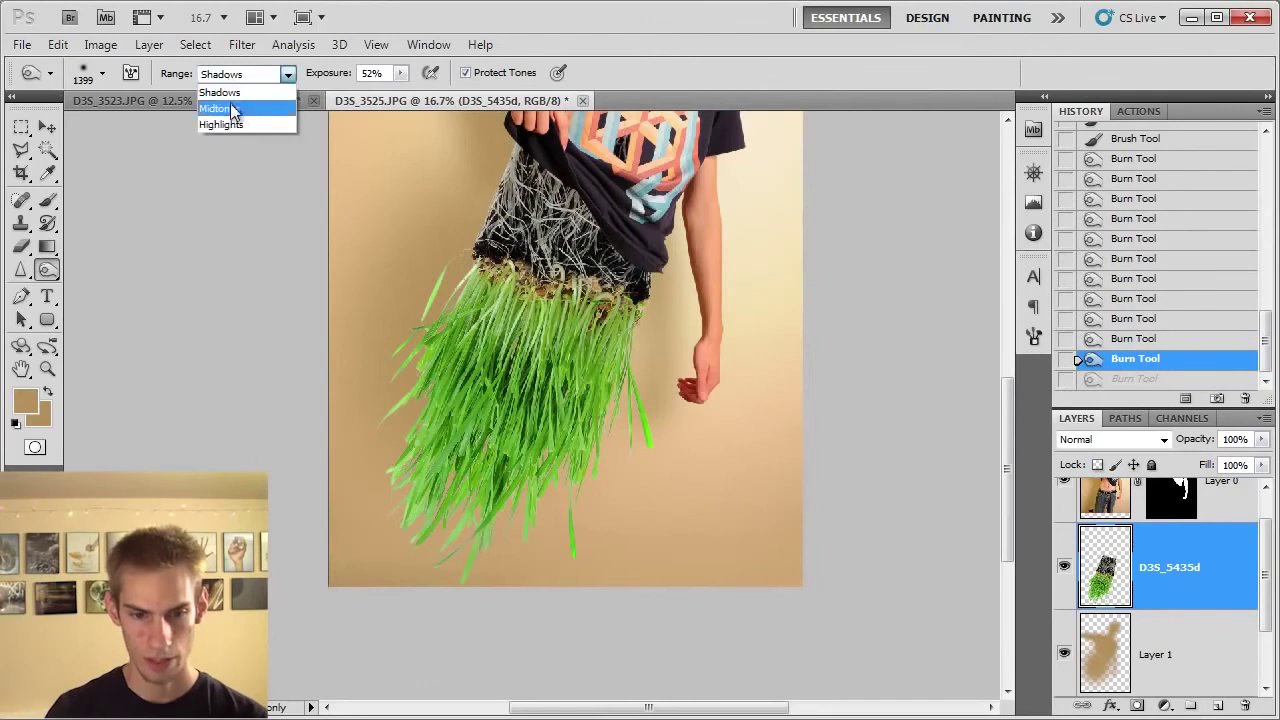
{"action": "left_click", "coordinate": [232, 104]}
{"action": "mouse_move", "coordinate": [427, 300]}
{"action": "left_mouse_down"}
{"action": "mouse_move", "coordinate": [586, 457]}
{"action": "mouse_move", "coordinate": [337, 528]}
{"action": "left_mouse_up"}
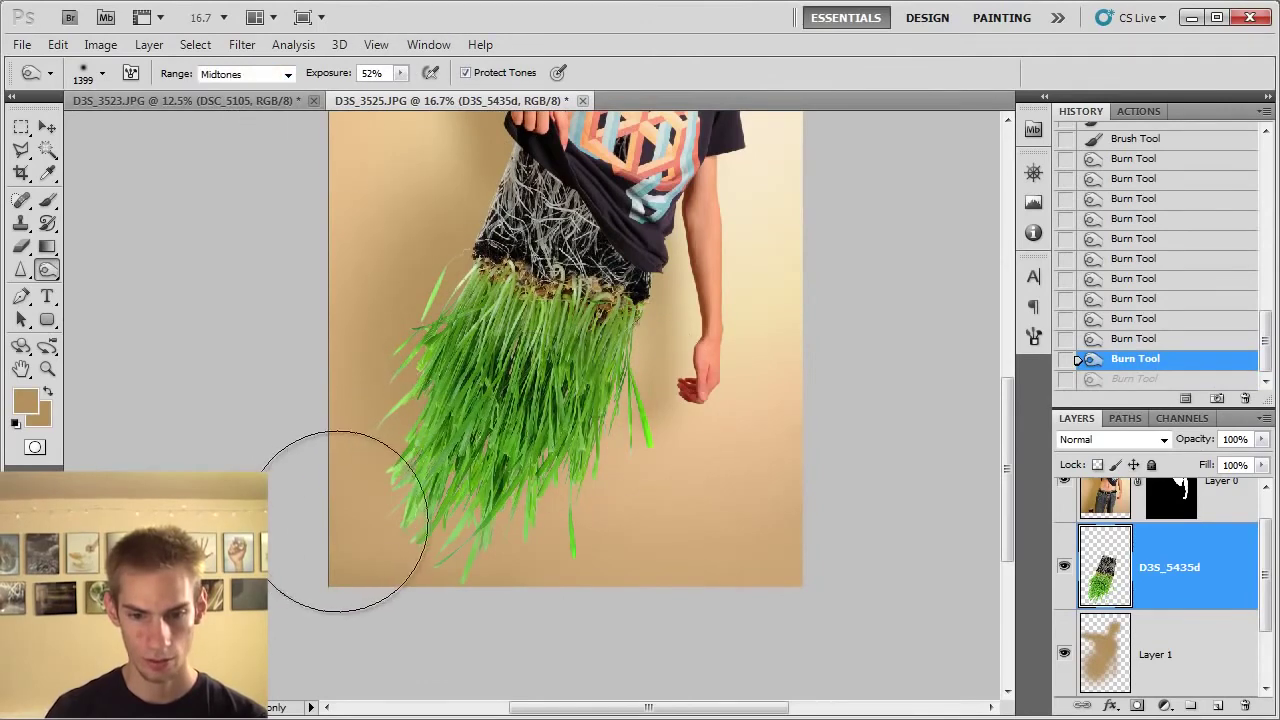
{"action": "left_click", "coordinate": [1124, 358]}
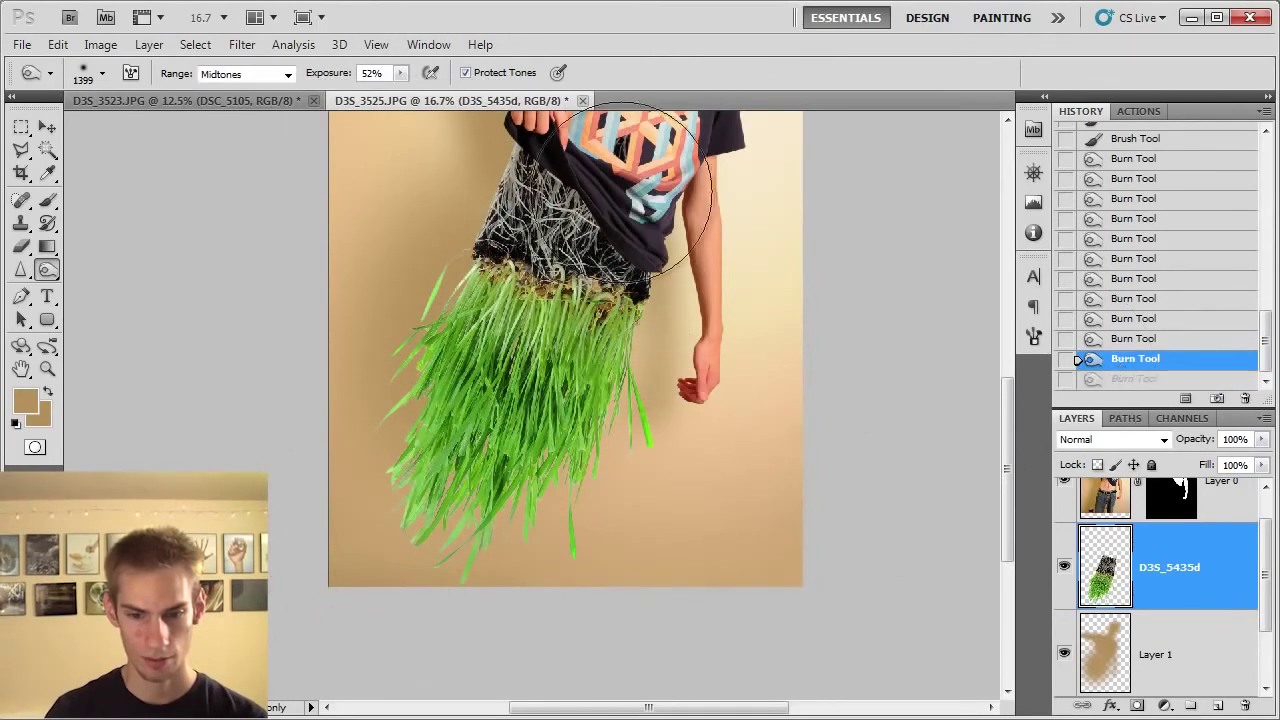
Step: Burn the grass's Shadows again at 36% exposure with the 1399 px brush, and reduce the brush size to 473 px
{"action": "left_click", "coordinate": [240, 73]}
{"action": "left_click", "coordinate": [228, 89]}
{"action": "left_click", "coordinate": [400, 73]}
{"action": "left_click_drag", "start_coordinate": [406, 92], "coordinate": [390, 105]}
{"action": "mouse_move", "coordinate": [443, 243]}
{"action": "left_mouse_down"}
{"action": "mouse_move", "coordinate": [634, 343]}
{"action": "mouse_move", "coordinate": [577, 443]}
{"action": "left_mouse_up"}
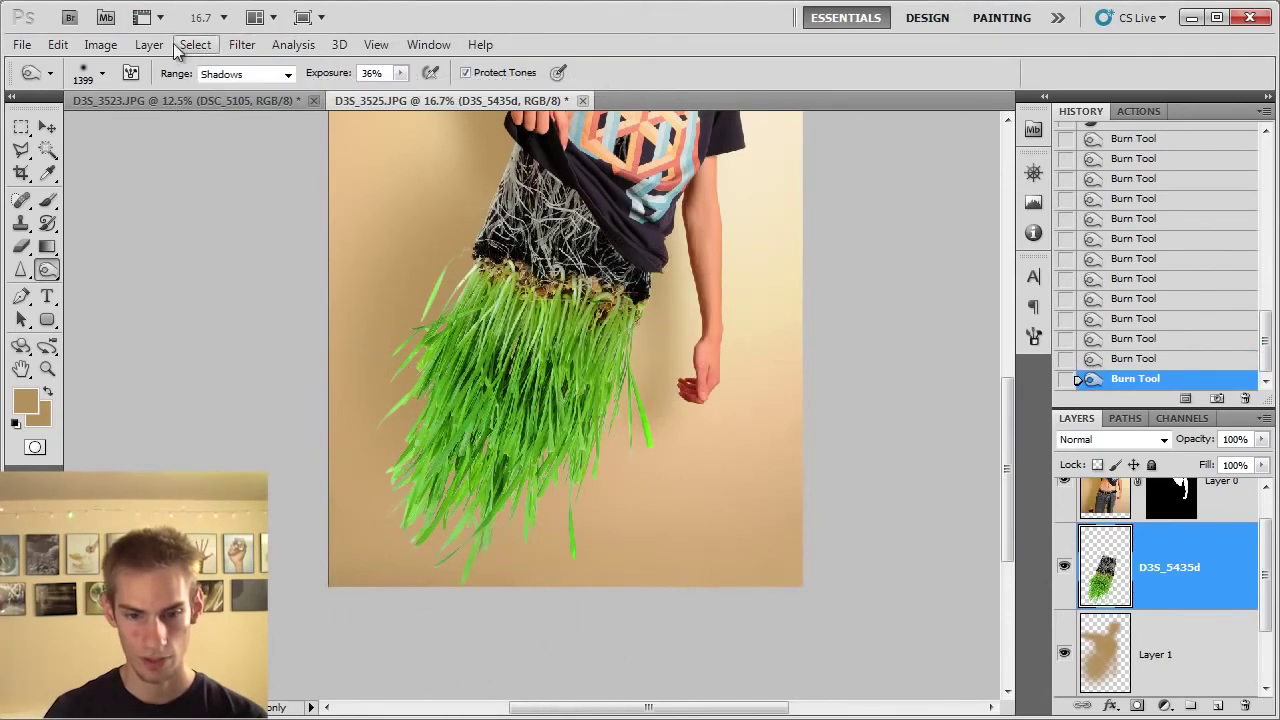
{"action": "left_click", "coordinate": [101, 73]}
{"action": "left_click_drag", "start_coordinate": [222, 129], "coordinate": [204, 129]}
{"action": "key", "text": "Return"}
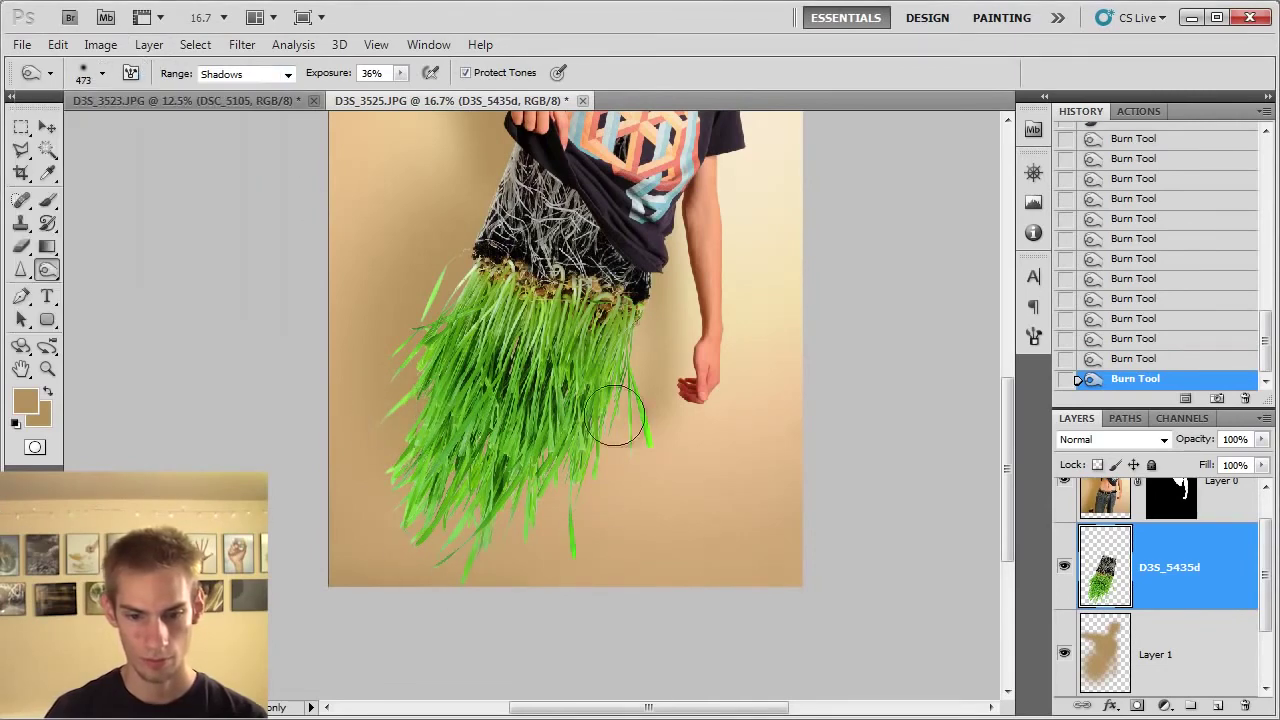
Step: Compare the grass before any burning with a burned state by stepping back and forward through the edit history
{"action": "key", "text": "ctrl+minus"}
{"action": "key", "text": "ctrl+minus"}
{"action": "key", "text": "ctrl+minus"}
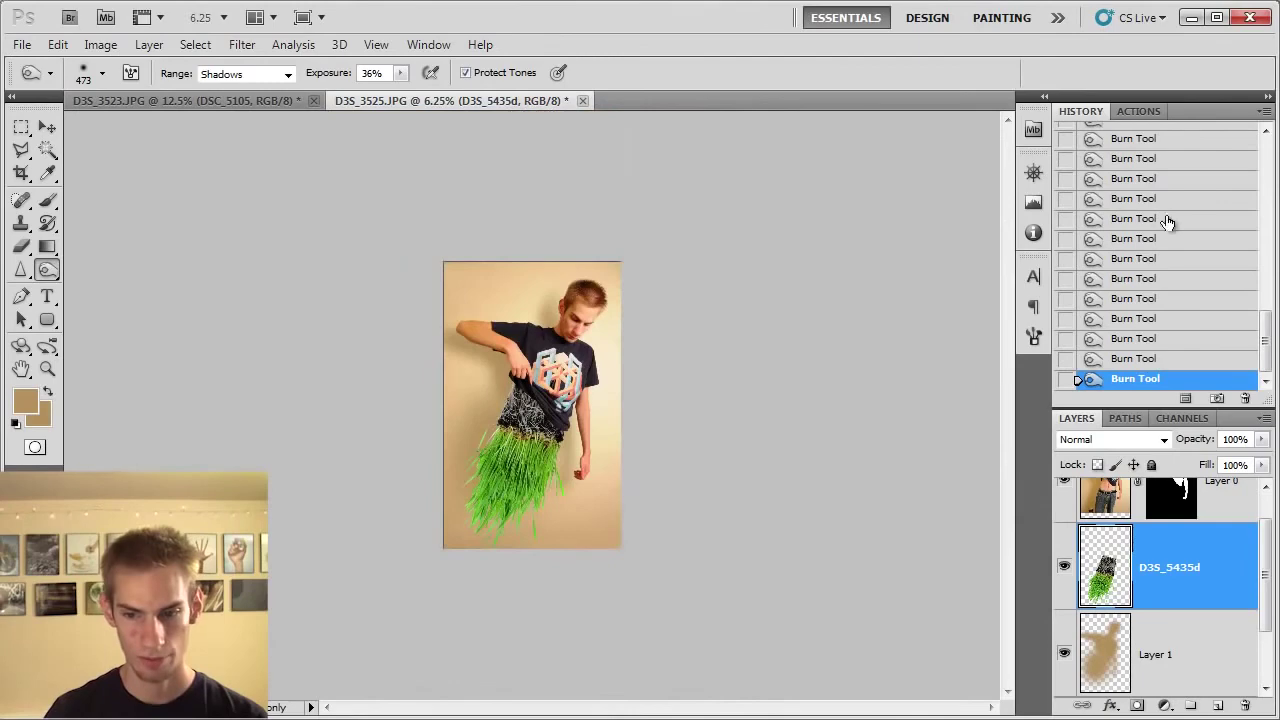
{"action": "scroll", "coordinate": [1166, 225], "scroll_direction": "up", "scroll_amount": 1}
{"action": "left_click", "coordinate": [1131, 143]}
{"action": "key", "text": "ctrl+plus"}
{"action": "key", "text": "ctrl+plus"}
{"action": "key", "text": "ctrl+plus"}
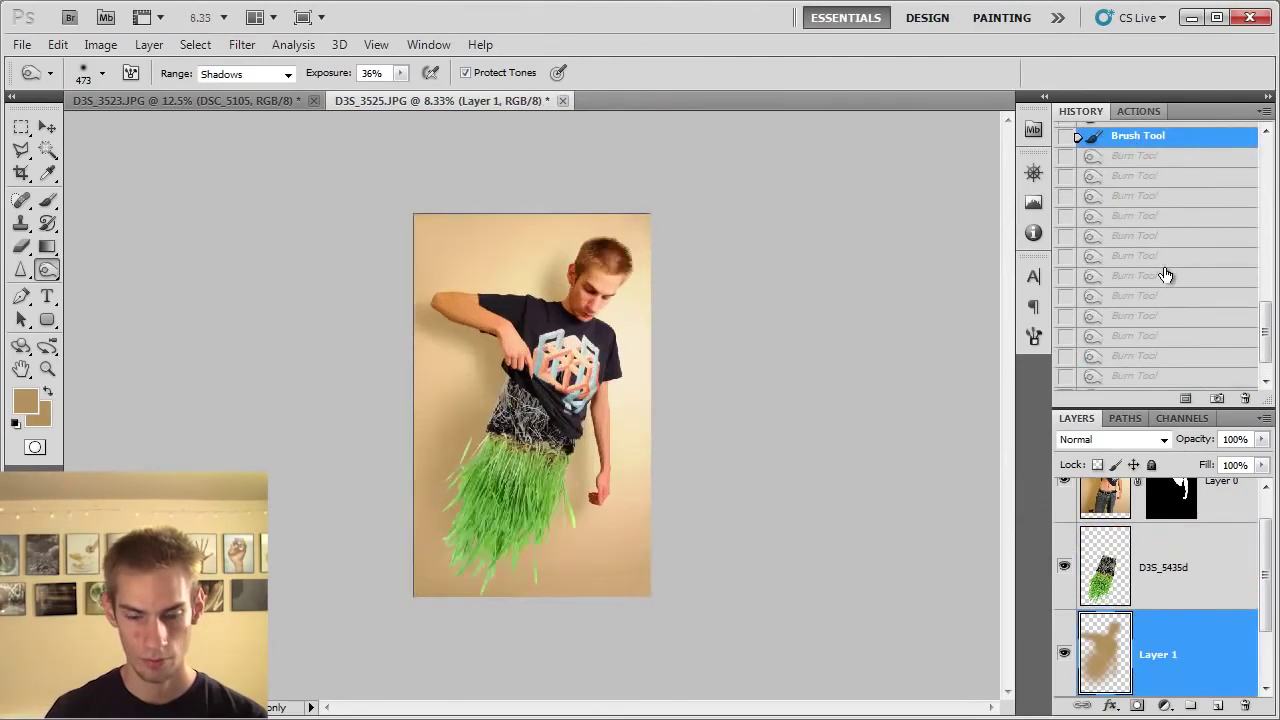
{"action": "scroll", "coordinate": [880, 340], "scroll_direction": "down", "scroll_amount": 2}
{"action": "left_click", "coordinate": [1163, 375]}
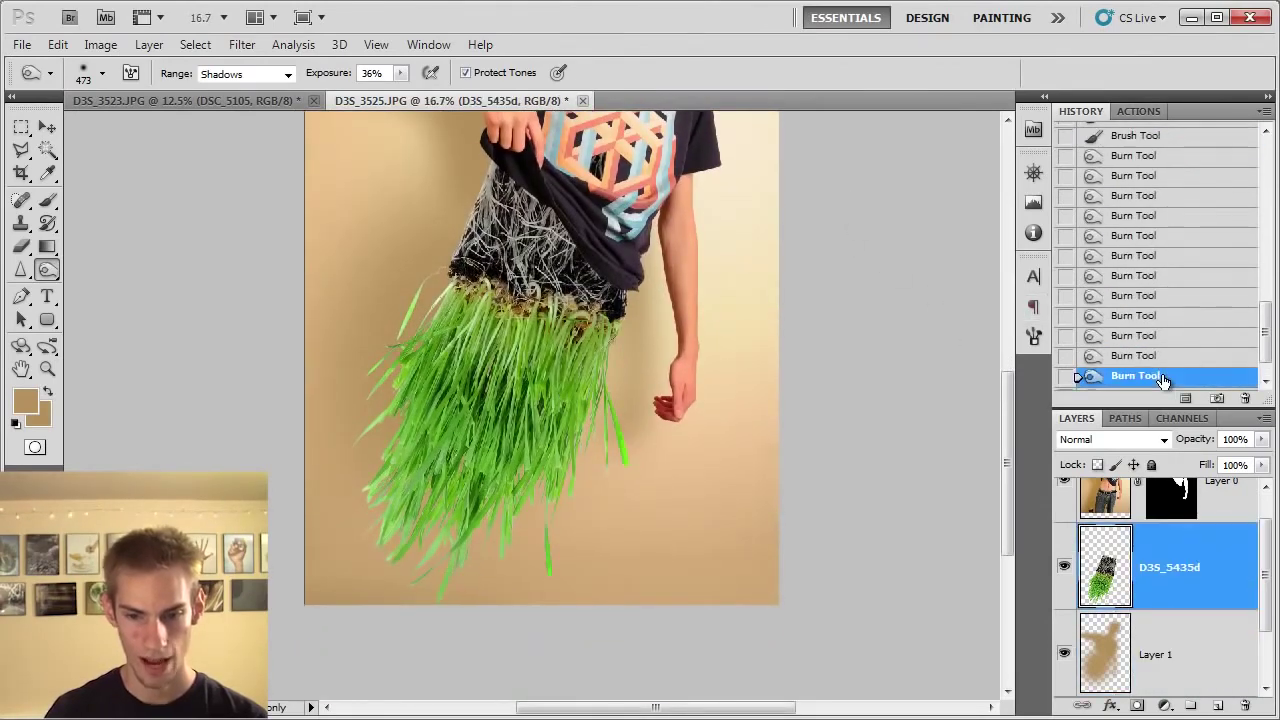
Step: Compare the full composite without the burn strokes once more, restore the latest burn state, and inspect the finished image
{"action": "scroll", "coordinate": [1163, 375], "scroll_direction": "down", "scroll_amount": 2}
{"action": "key", "text": "ctrl+minus"}
{"action": "scroll", "coordinate": [1140, 180], "scroll_direction": "up", "scroll_amount": 3}
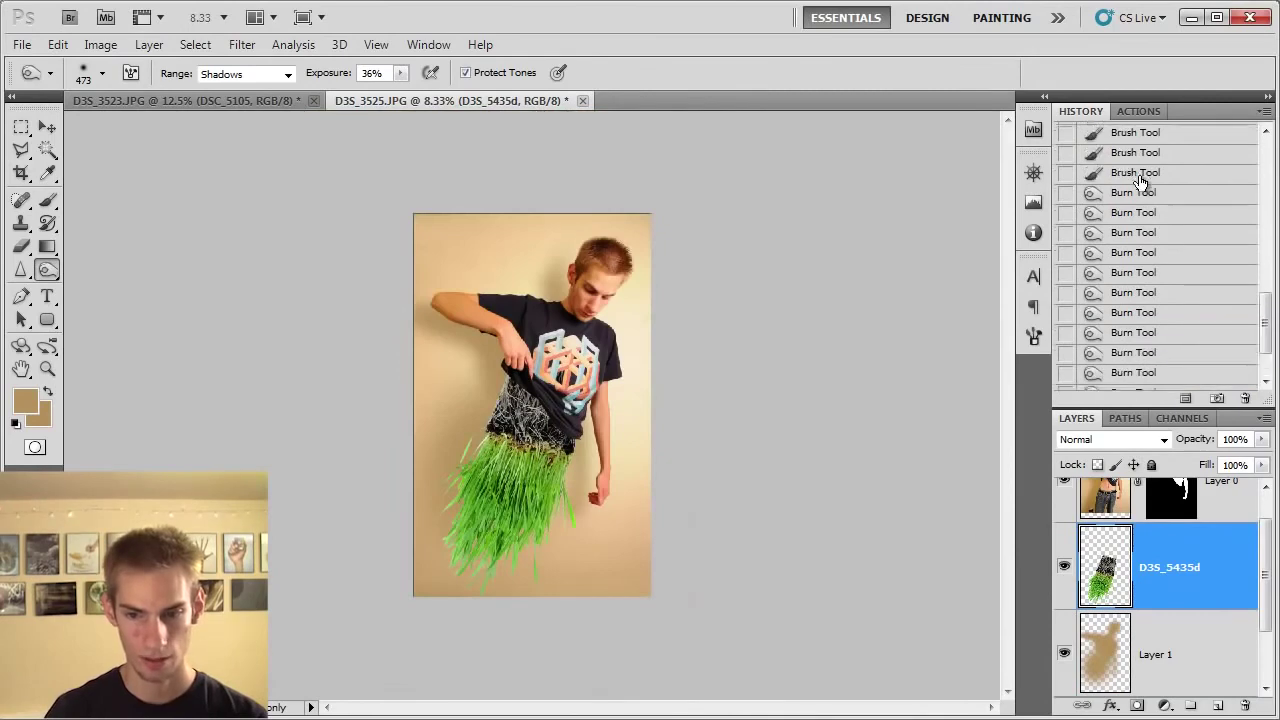
{"action": "left_click", "coordinate": [1138, 176]}
{"action": "scroll", "coordinate": [1165, 280], "scroll_direction": "down", "scroll_amount": 3}
{"action": "left_click", "coordinate": [1152, 382]}
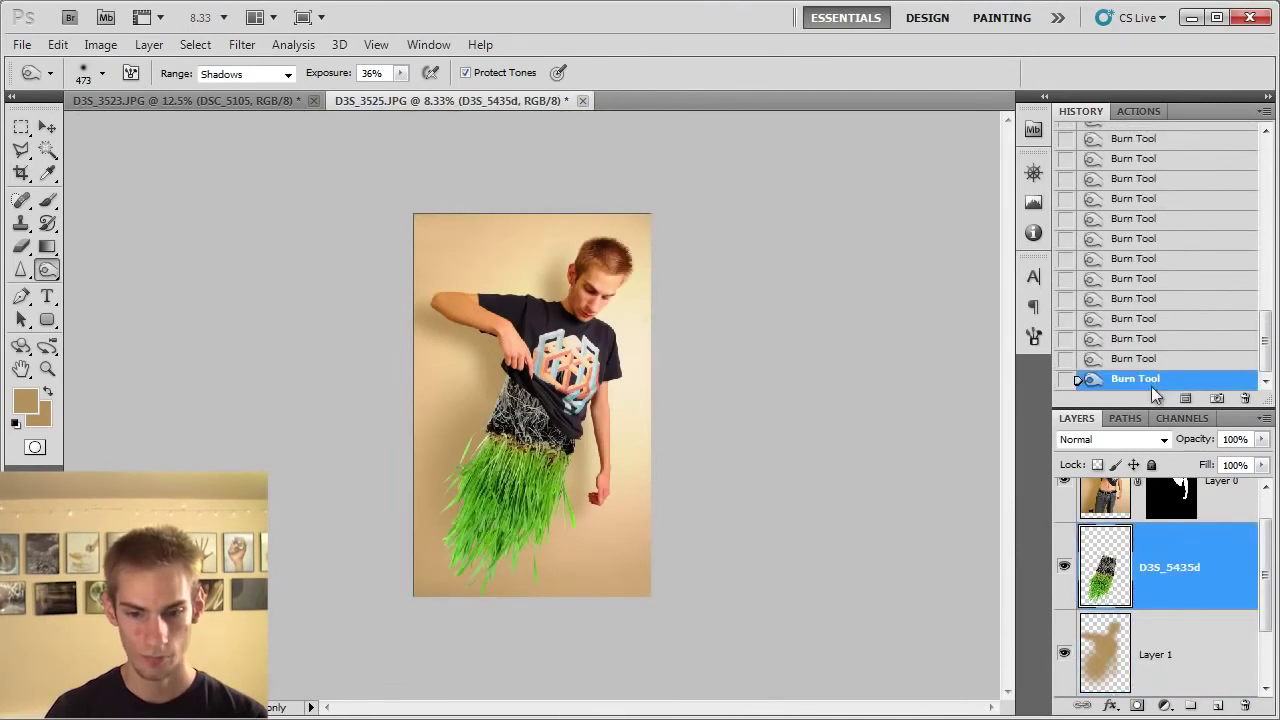
{"action": "key", "text": "ctrl+minus"}
{"action": "key", "text": "ctrl+plus"}
{"action": "key", "text": "ctrl+plus"}
{"action": "key", "text": "ctrl+plus"}
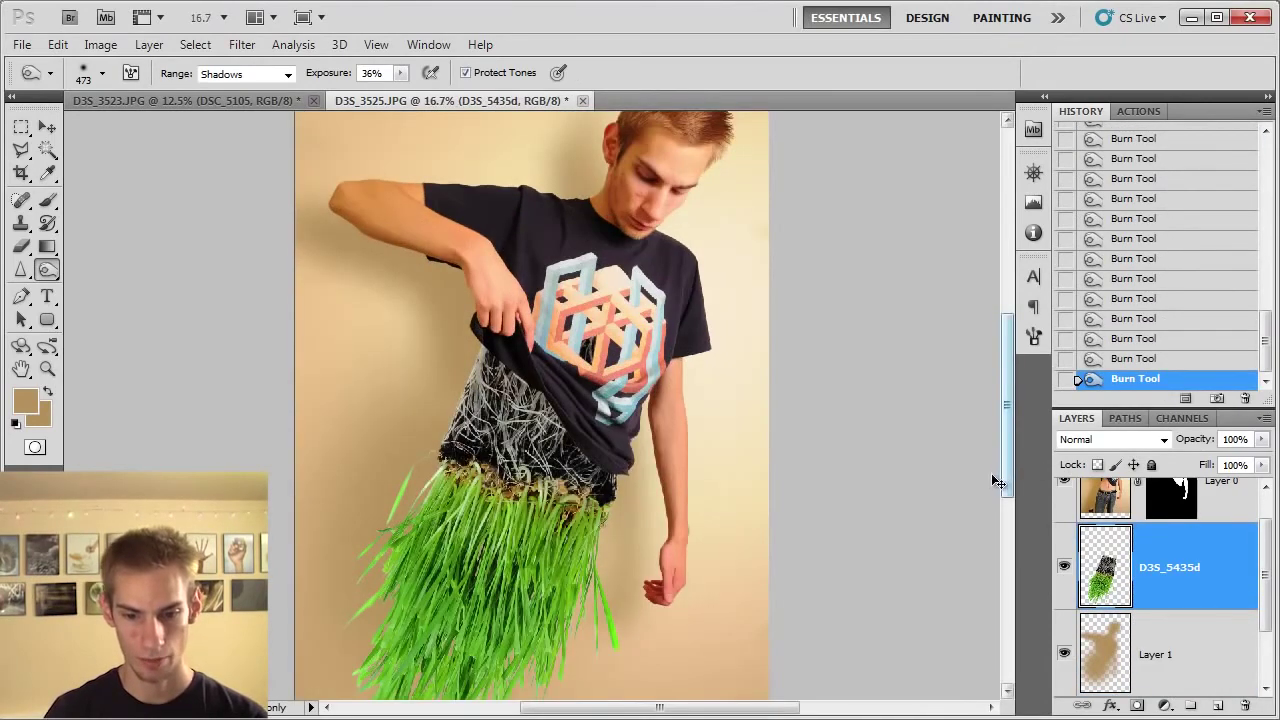
{"action": "key", "text": "ctrl+minus"}
Step: Switch to the D3S_3523.JPG document, preview its coiled-tube body layer, hide it, and show the DSC_5105 hair layer instead
{"action": "key", "text": "m"}
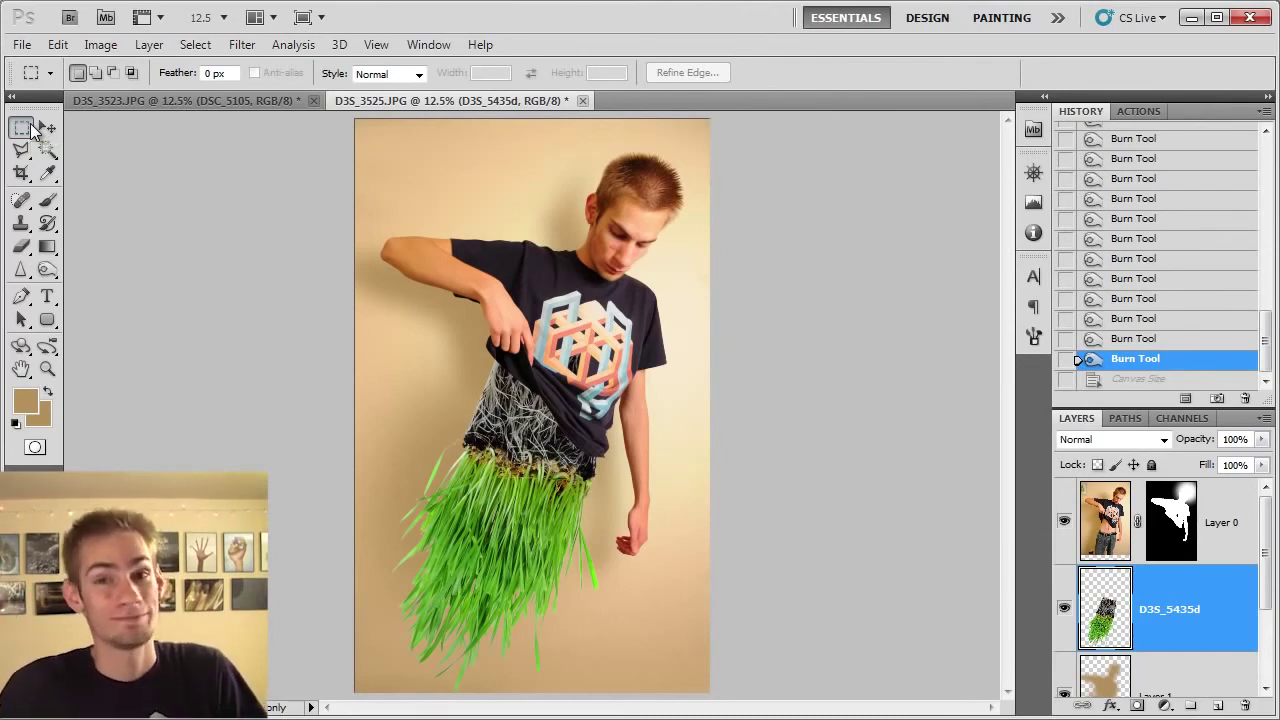
{"action": "left_click", "coordinate": [182, 101]}
{"action": "scroll", "coordinate": [1084, 591], "scroll_direction": "down", "scroll_amount": 2}
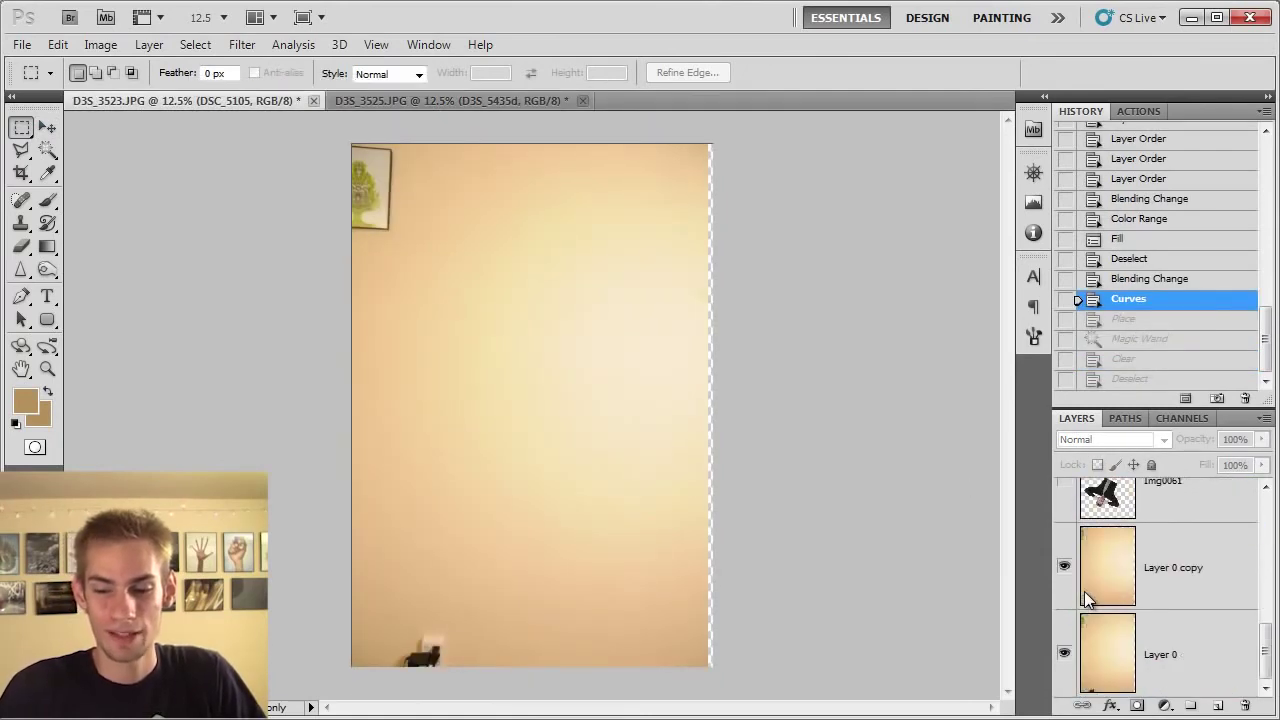
{"action": "scroll", "coordinate": [1084, 591], "scroll_direction": "up", "scroll_amount": 4}
{"action": "scroll", "coordinate": [1072, 544], "scroll_direction": "down", "scroll_amount": 1}
{"action": "left_click", "coordinate": [1065, 524]}
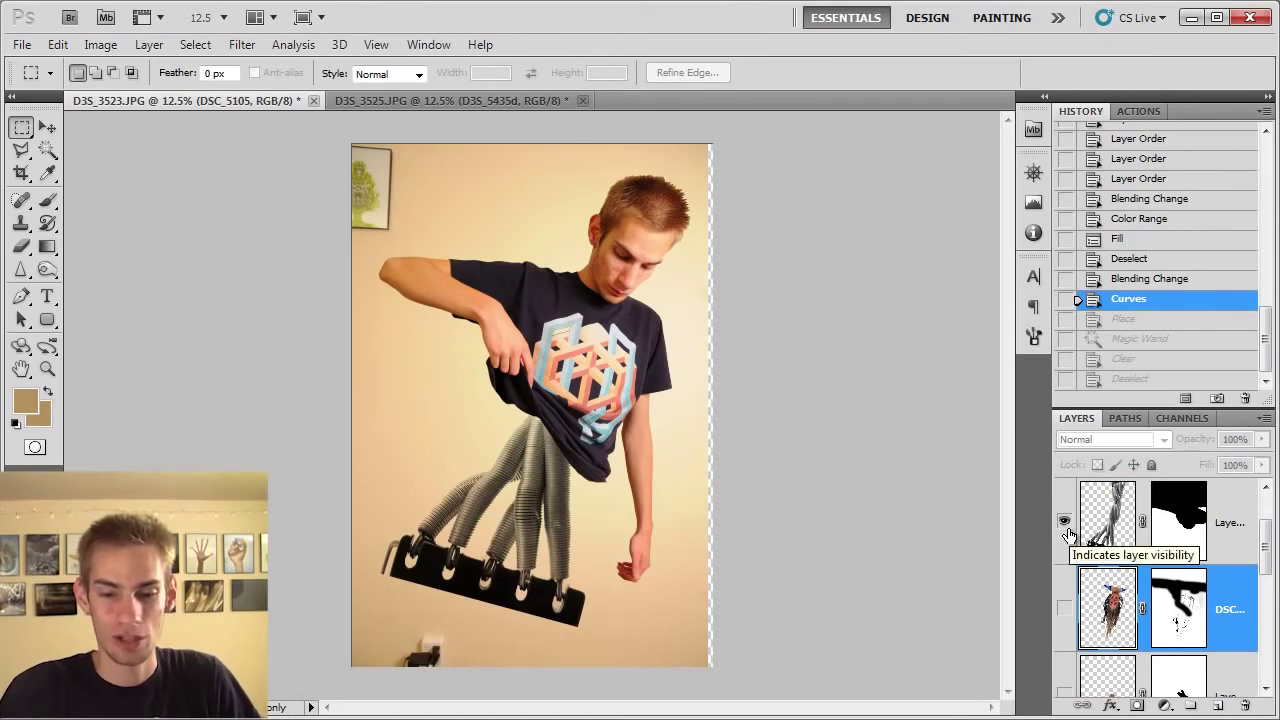
{"action": "left_click", "coordinate": [1065, 524]}
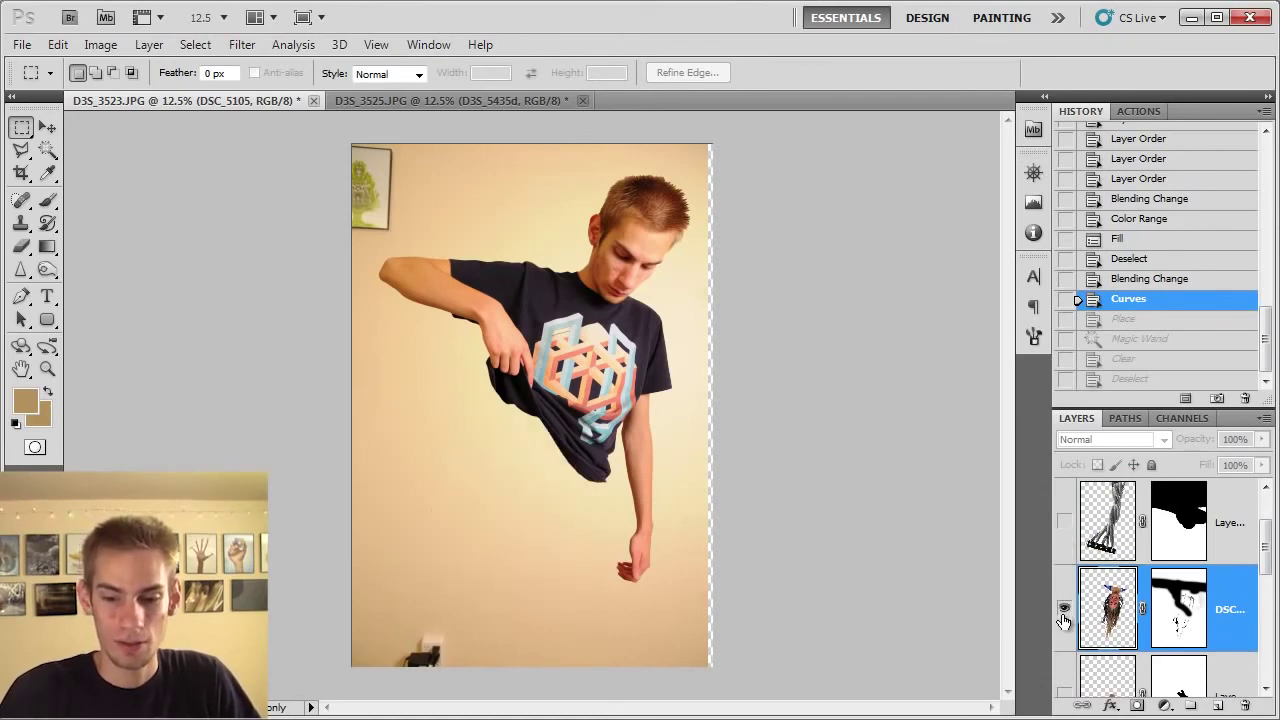
{"action": "left_click", "coordinate": [1064, 609]}
{"action": "scroll", "coordinate": [1062, 620], "scroll_direction": "down", "scroll_amount": 1}
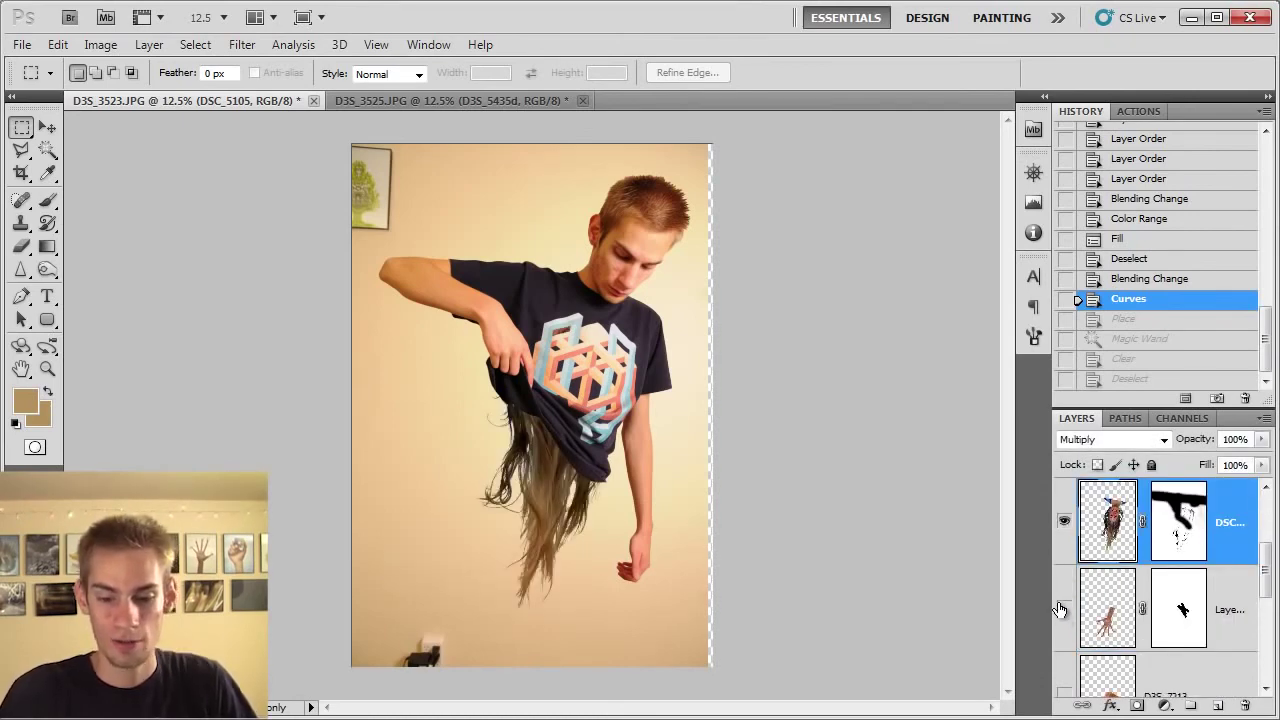
Step: Hide the DSC_5105 hair layer, preview the many-fingered hand layer beneath the shirt, and hide it again
{"action": "key", "text": "ctrl+plus"}
{"action": "key", "text": "ctrl+minus"}
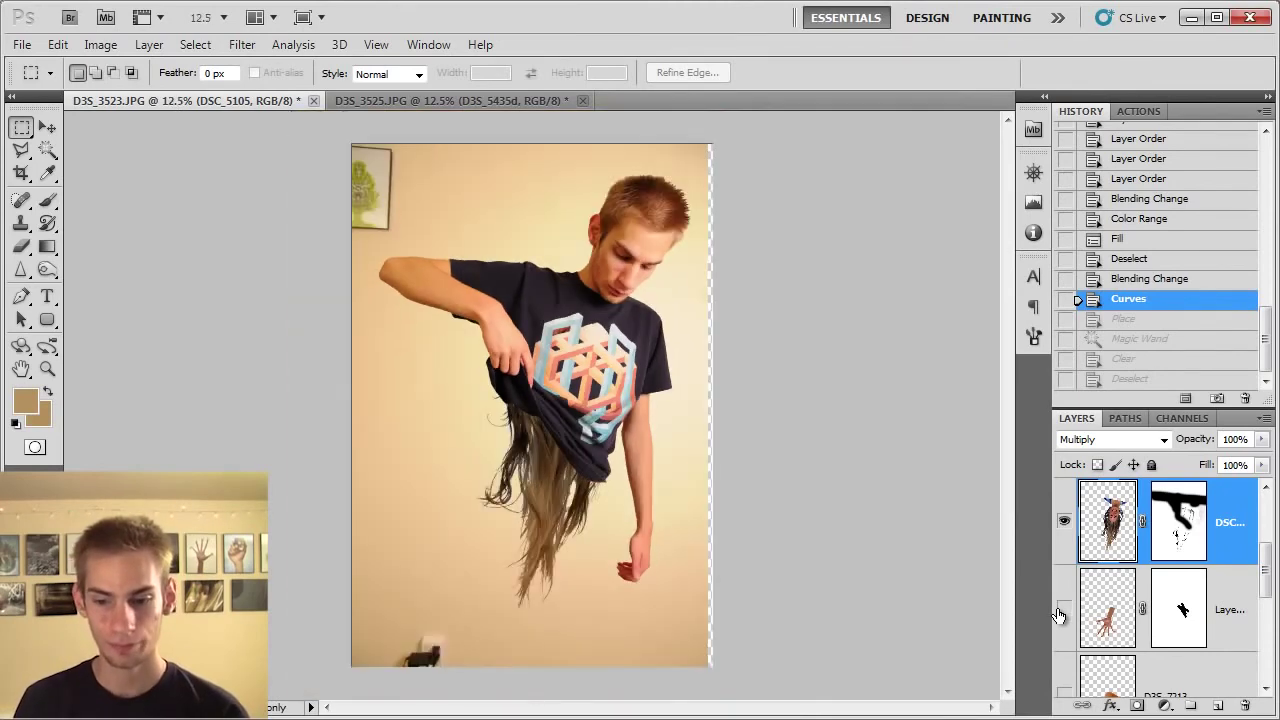
{"action": "left_click", "coordinate": [1064, 521]}
{"action": "left_click", "coordinate": [1064, 609]}
{"action": "scroll", "coordinate": [1064, 609], "scroll_direction": "down", "scroll_amount": 1}
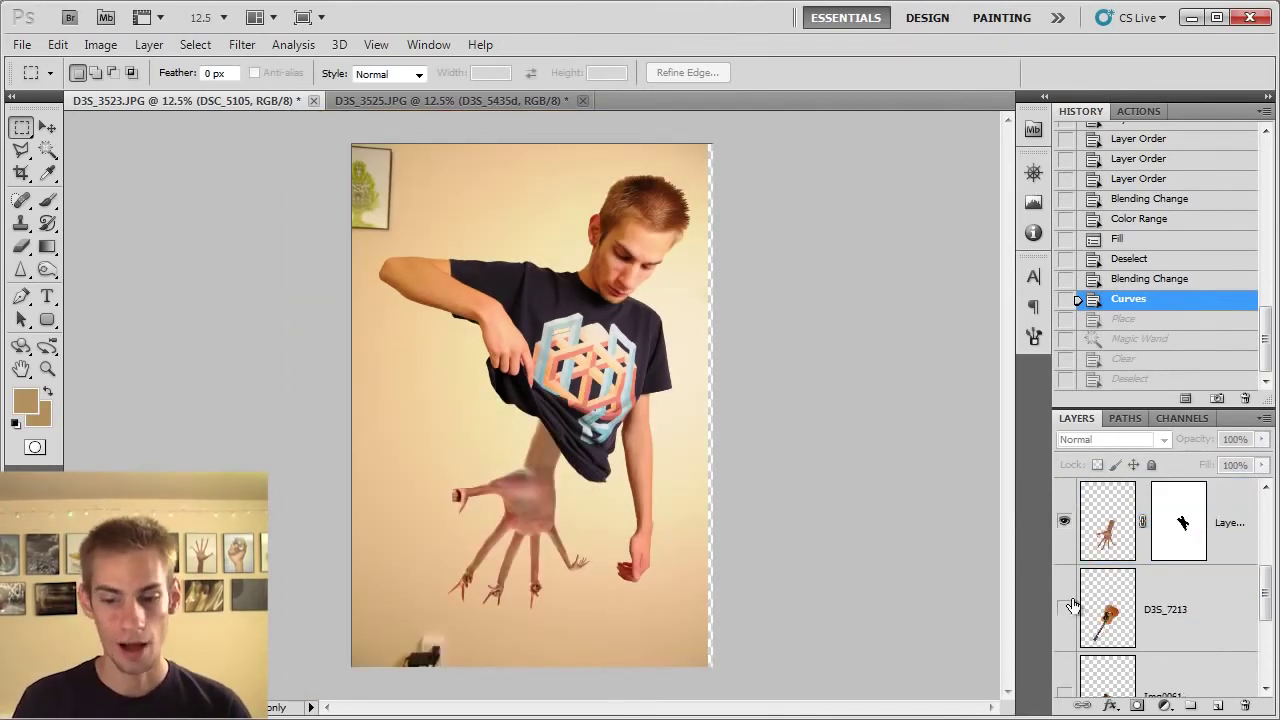
{"action": "left_click", "coordinate": [1064, 521]}
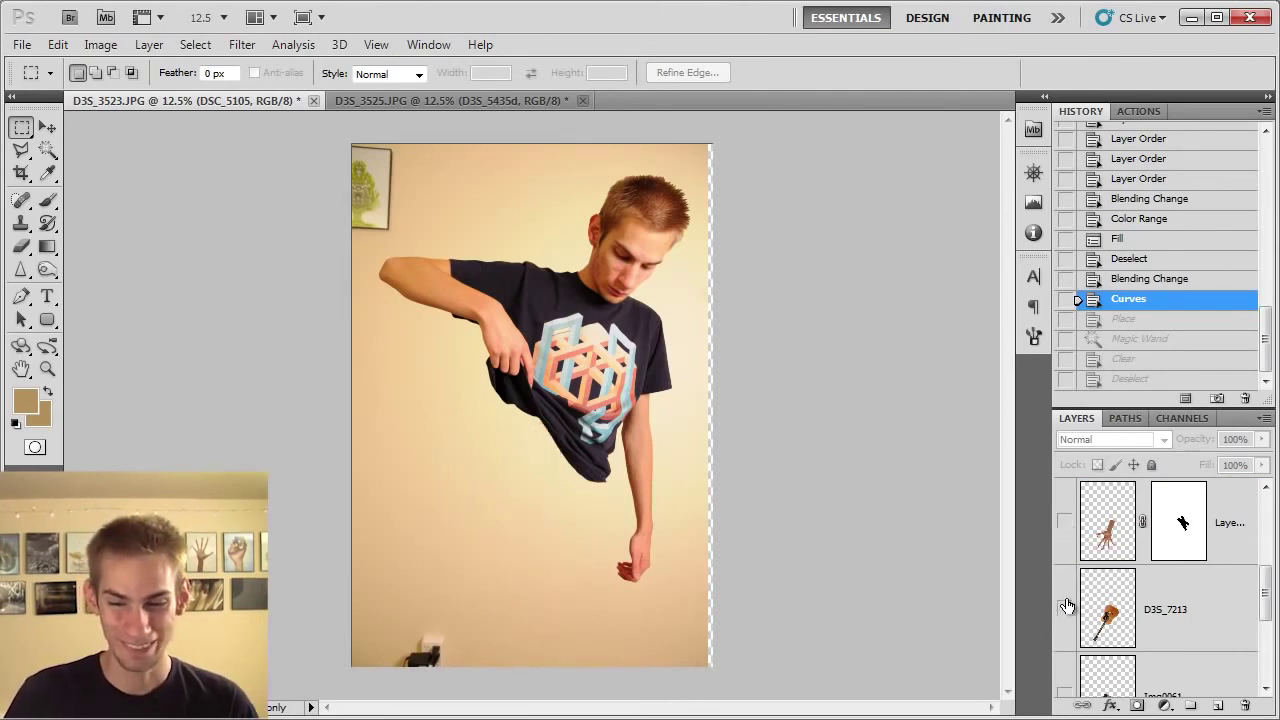
Step: Preview the D3S_7213 guitar layer and the Img0061 upside-down man layer one after the other, leaving both hidden
{"action": "left_click", "coordinate": [1064, 609]}
{"action": "scroll", "coordinate": [1064, 612], "scroll_direction": "down", "scroll_amount": 1}
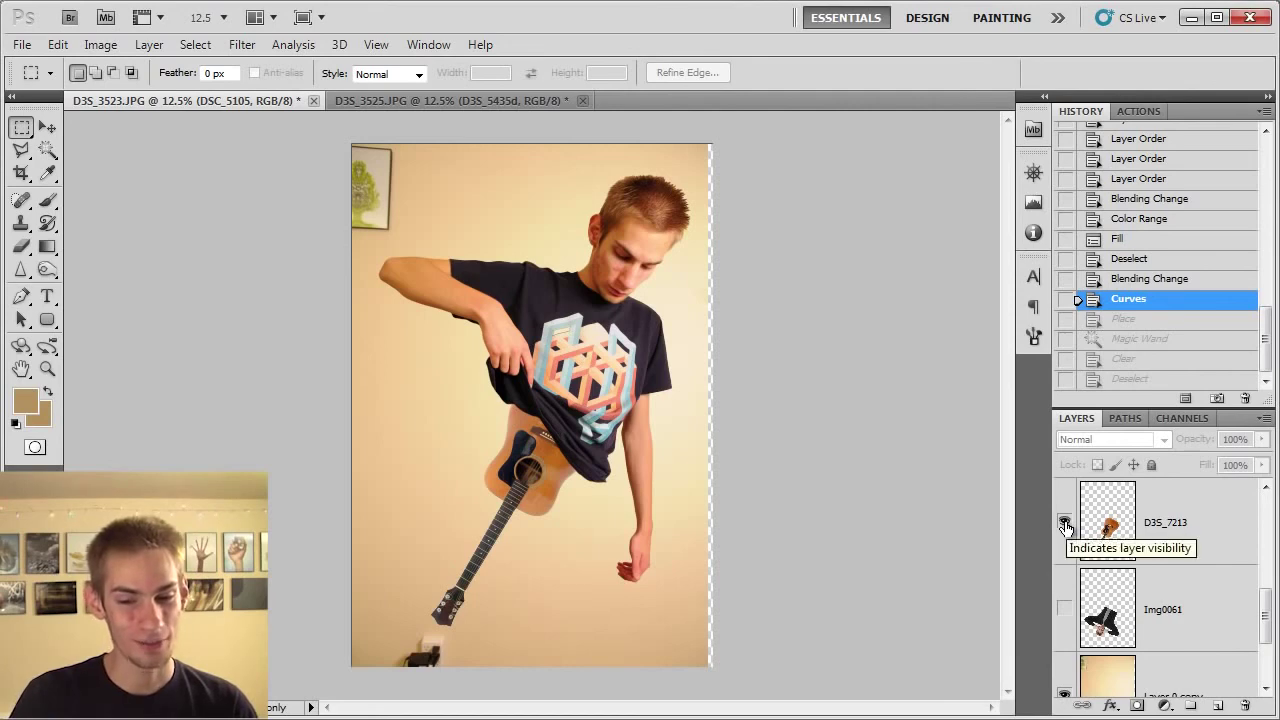
{"action": "left_click", "coordinate": [1064, 524]}
{"action": "left_click", "coordinate": [1064, 609]}
{"action": "scroll", "coordinate": [1066, 600], "scroll_direction": "down", "scroll_amount": 1}
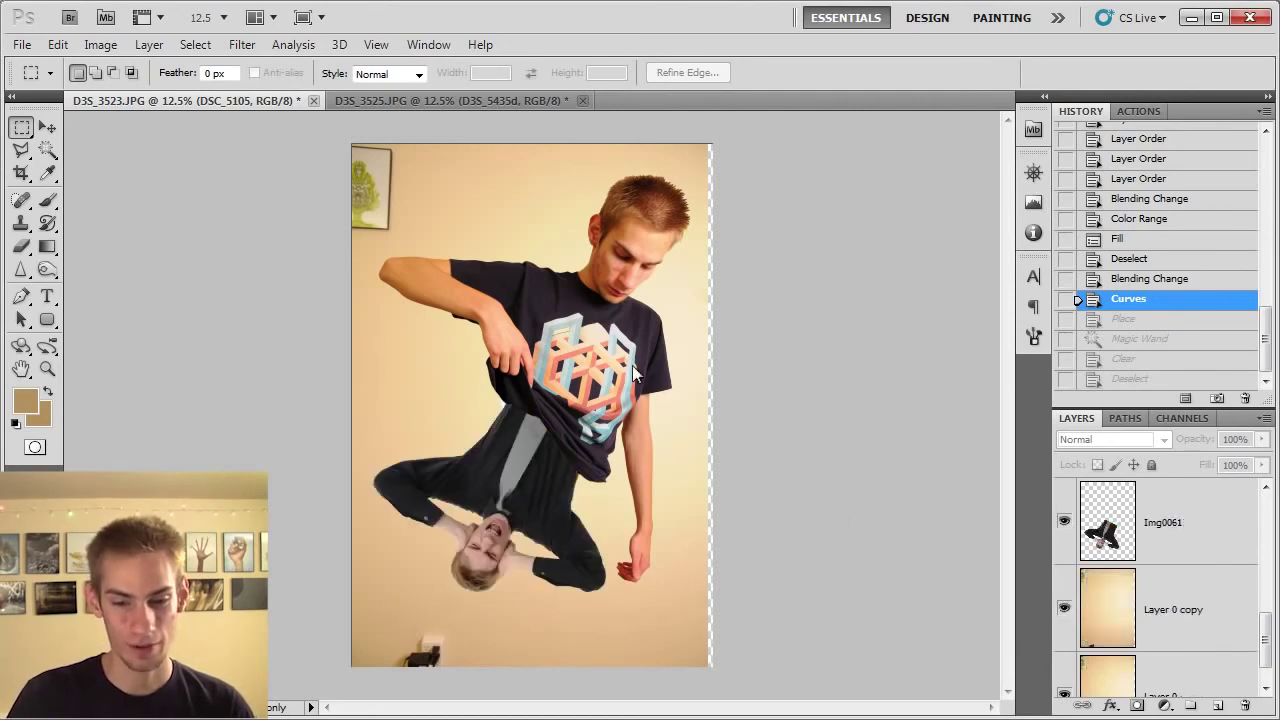
{"action": "left_click", "coordinate": [1064, 521]}
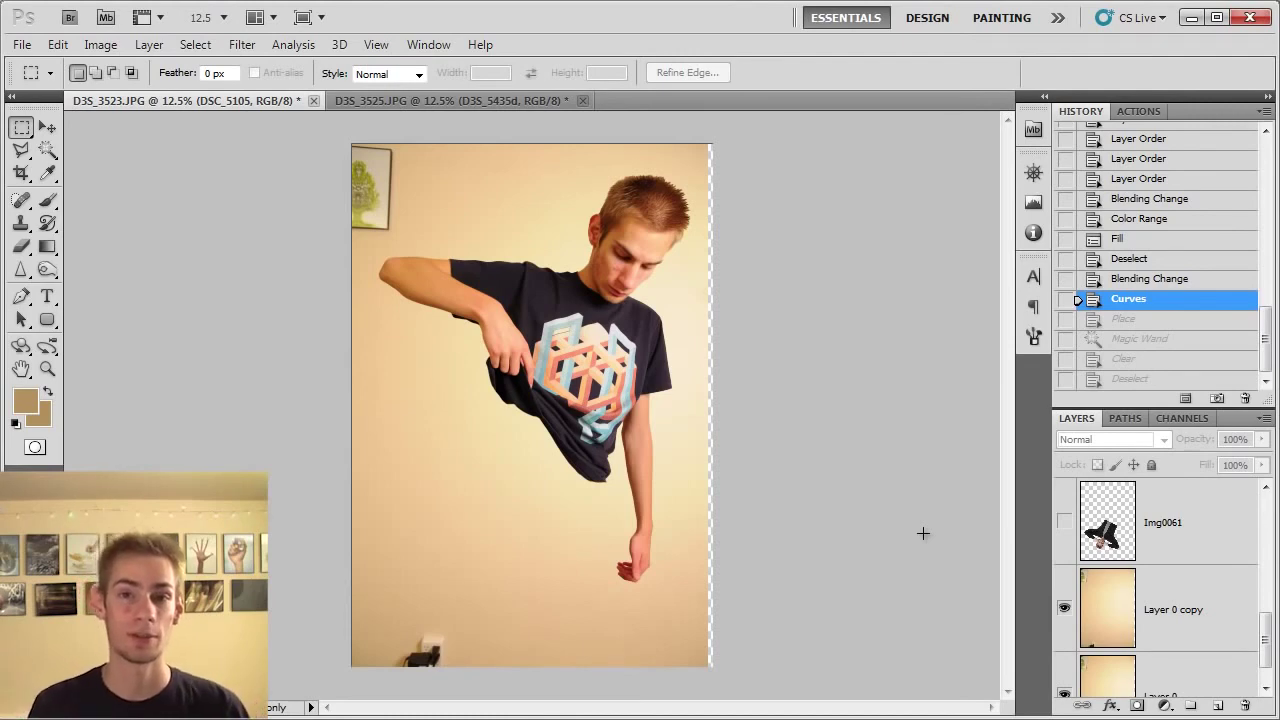
Step: Switch back to the D3S_3525.JPG document and inspect the grass composite up close and as a whole
{"action": "left_click", "coordinate": [410, 102]}
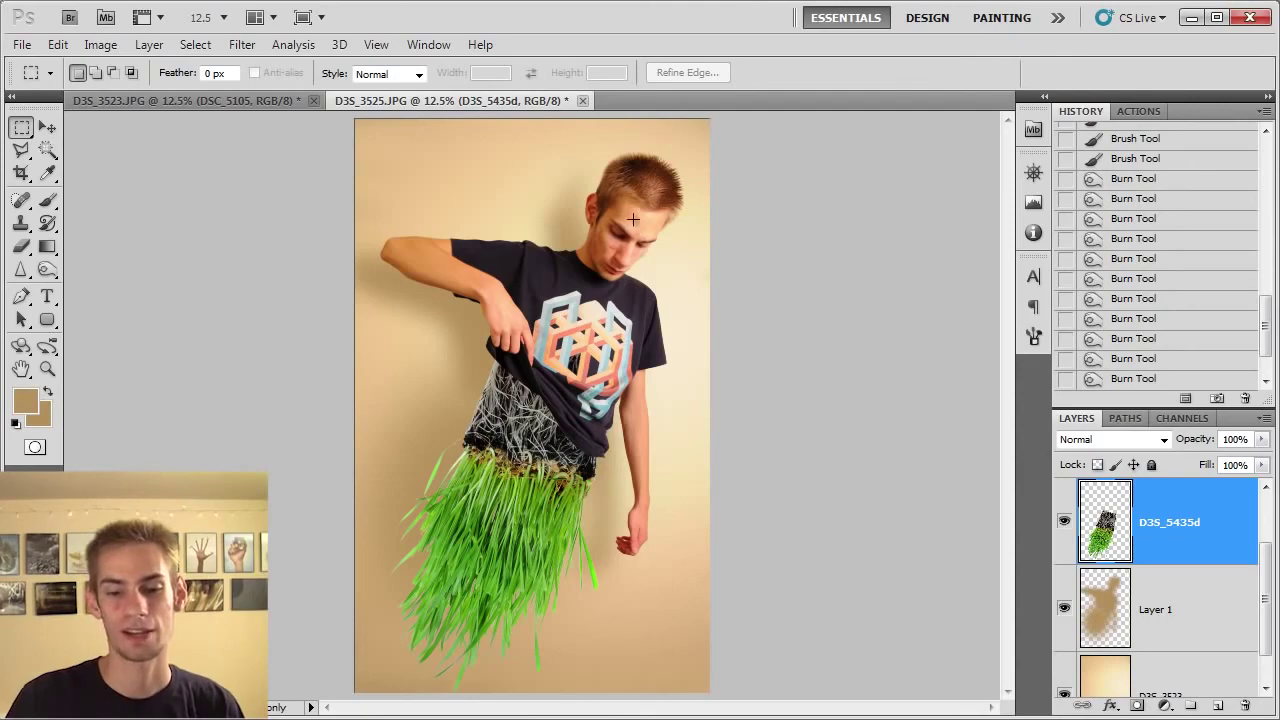
{"action": "key", "text": "ctrl+plus"}
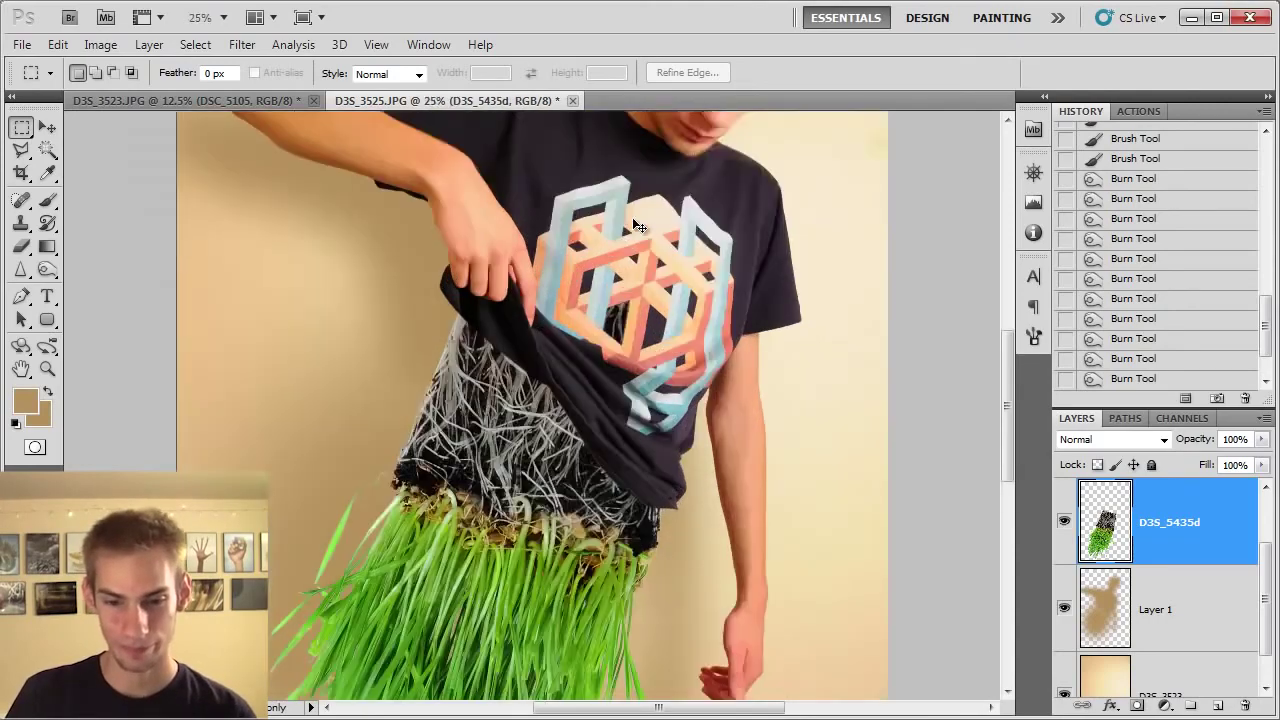
{"action": "key", "text": "ctrl+plus"}
{"action": "key", "text": "ctrl+minus"}
{"action": "key", "text": "ctrl+minus"}
{"action": "key", "text": "ctrl+minus"}
{"action": "key", "text": "ctrl+plus"}
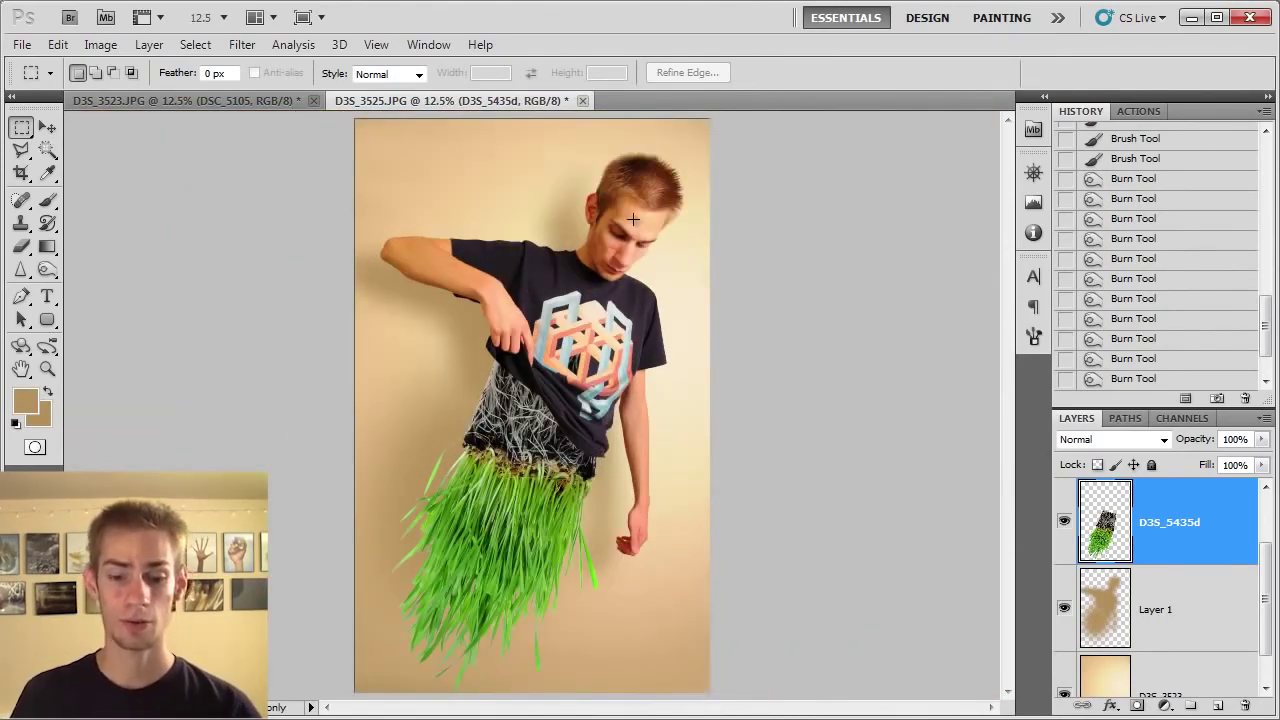